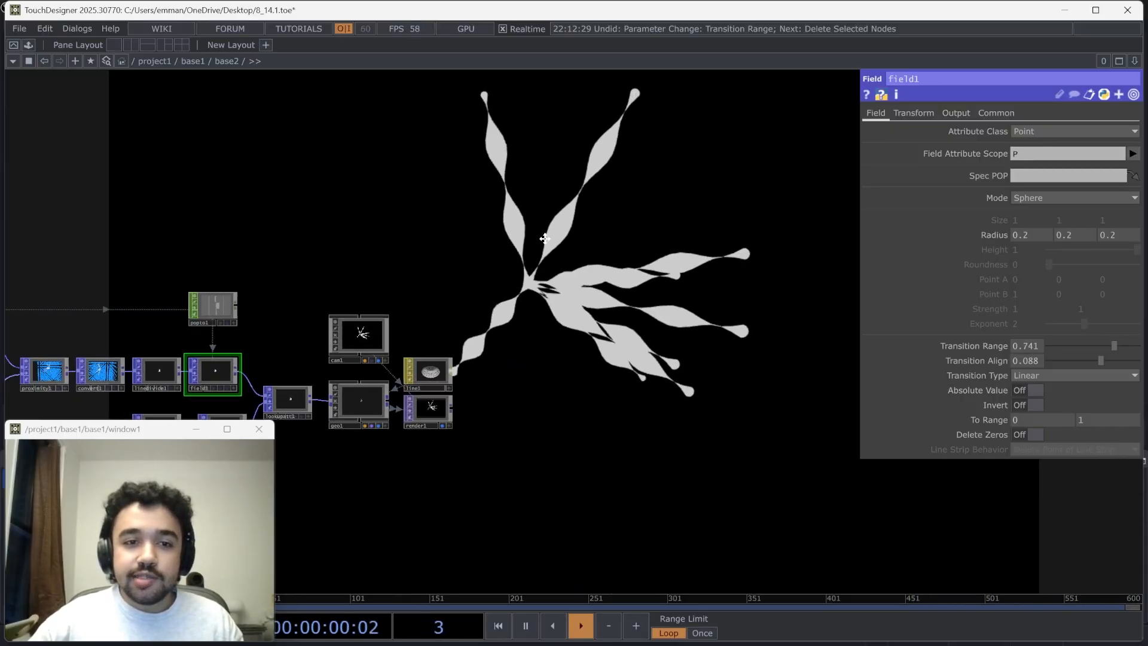
Examine the finished network, from the source point chain through proximity and field to the render
{"action": "key", "text": "h"}
{"action": "scroll", "coordinate": [347, 353], "scroll_direction": "up", "scroll_amount": 5}
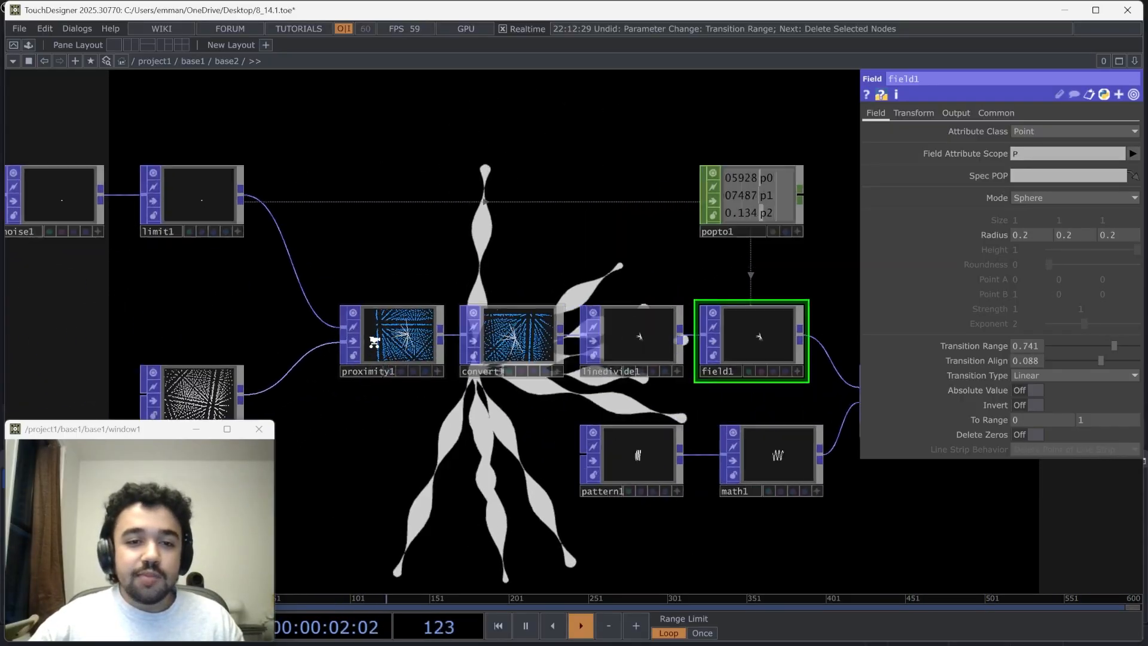
{"action": "scroll", "coordinate": [414, 345], "scroll_direction": "down", "scroll_amount": 5}
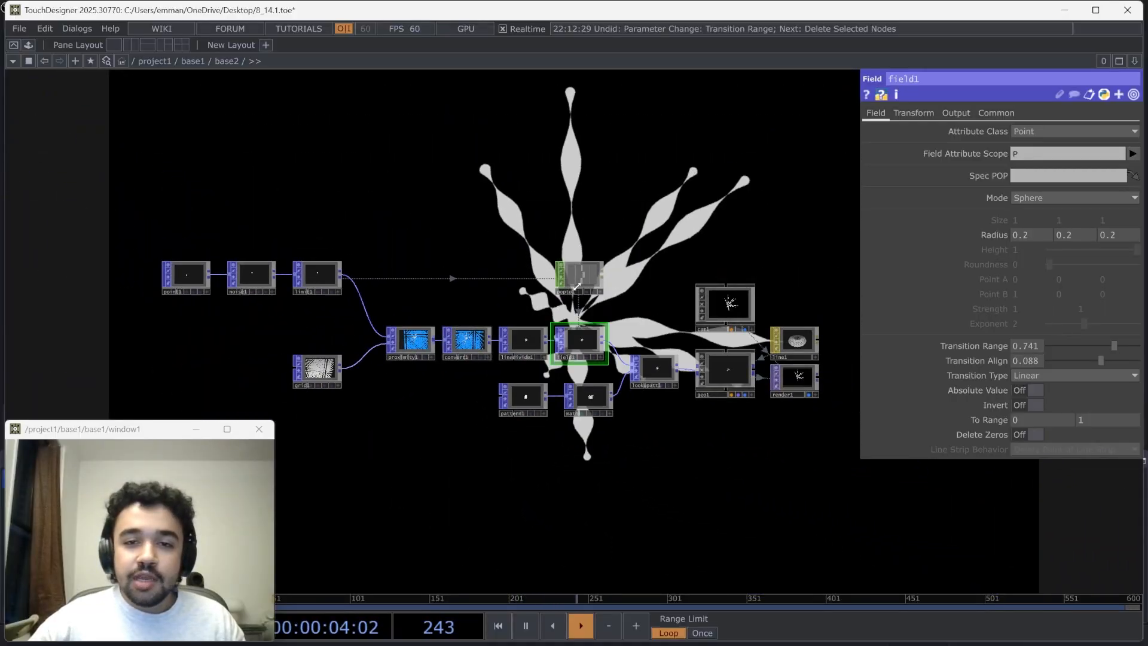
{"action": "left_click_drag", "start_coordinate": [580, 216], "coordinate": [294, 297]}
{"action": "left_click_drag", "start_coordinate": [756, 379], "coordinate": [650, 398]}
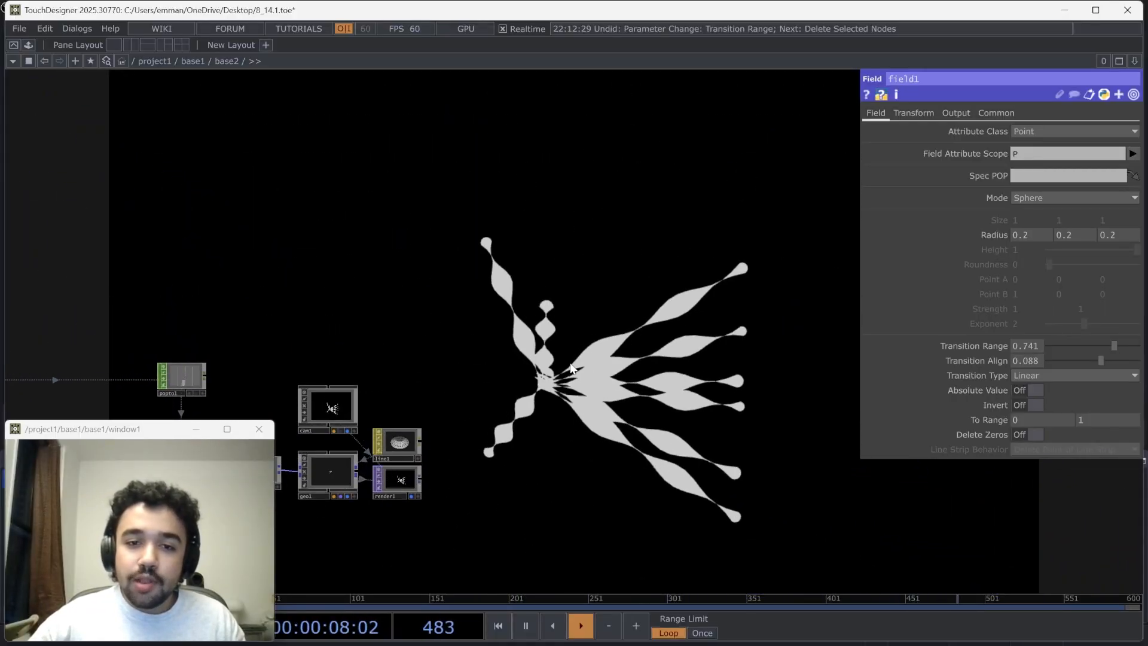
{"action": "left_click_drag", "start_coordinate": [568, 355], "coordinate": [592, 378]}
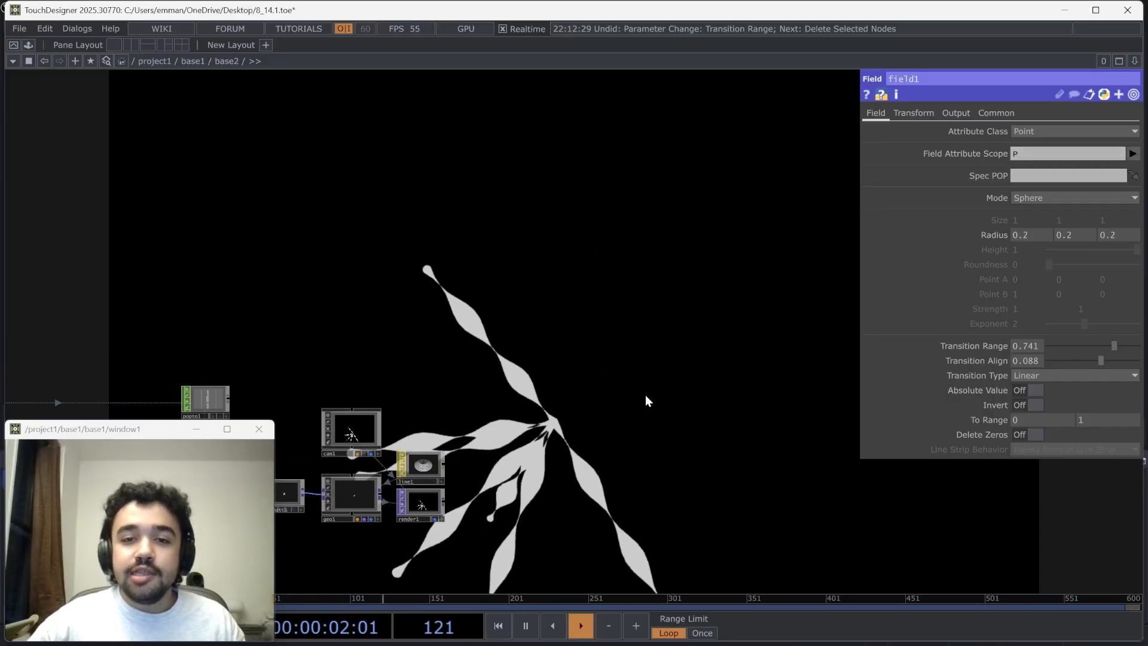
{"action": "left_click_drag", "start_coordinate": [505, 476], "coordinate": [539, 400]}
{"action": "scroll", "coordinate": [539, 396], "scroll_direction": "down", "scroll_amount": 3}
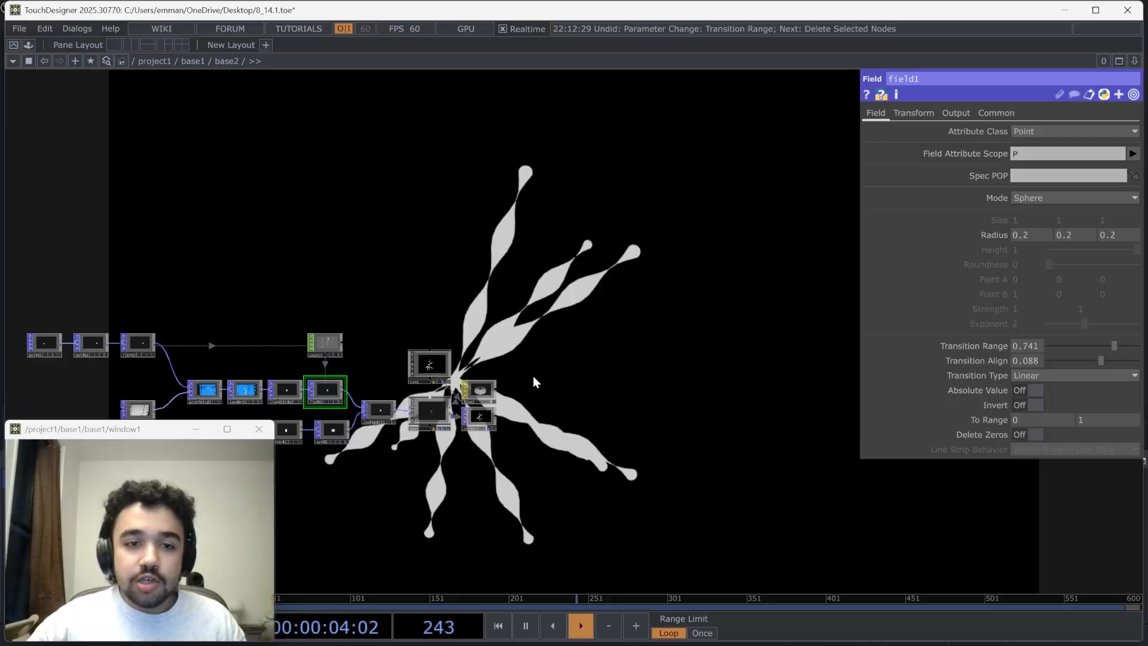
{"action": "left_click_drag", "start_coordinate": [557, 313], "coordinate": [724, 265]}
{"action": "left_click_drag", "start_coordinate": [251, 241], "coordinate": [272, 255]}
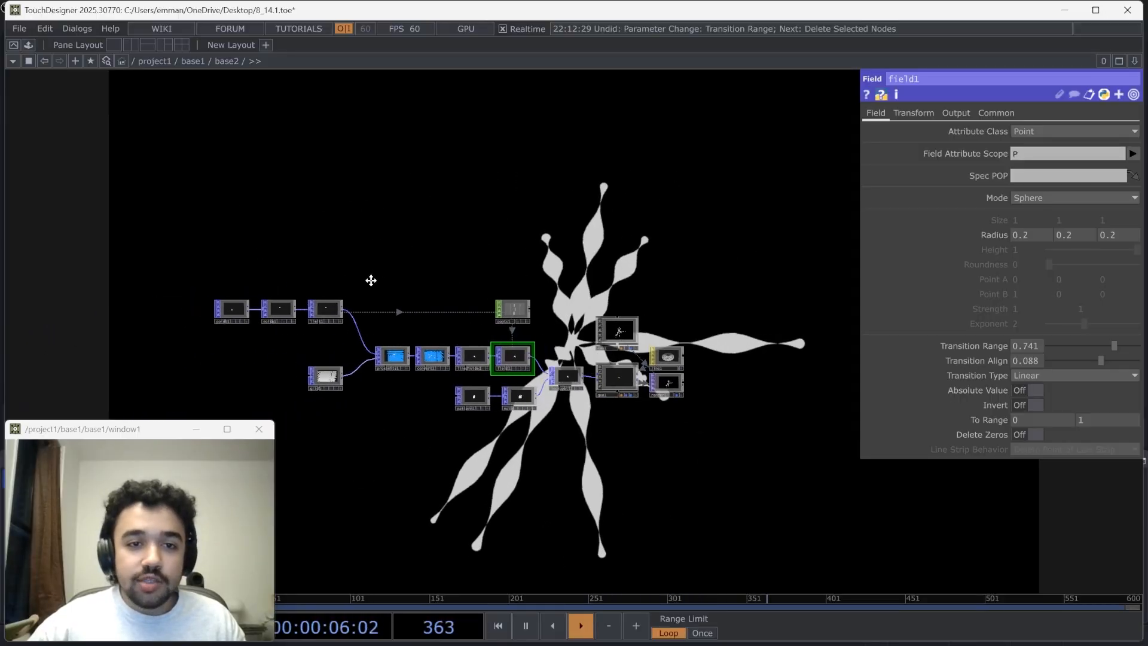
Select all operators in the base2 network and delete them
{"action": "left_click_drag", "start_coordinate": [211, 286], "coordinate": [169, 279]}
{"action": "right_click_drag", "start_coordinate": [126, 245], "coordinate": [813, 500]}
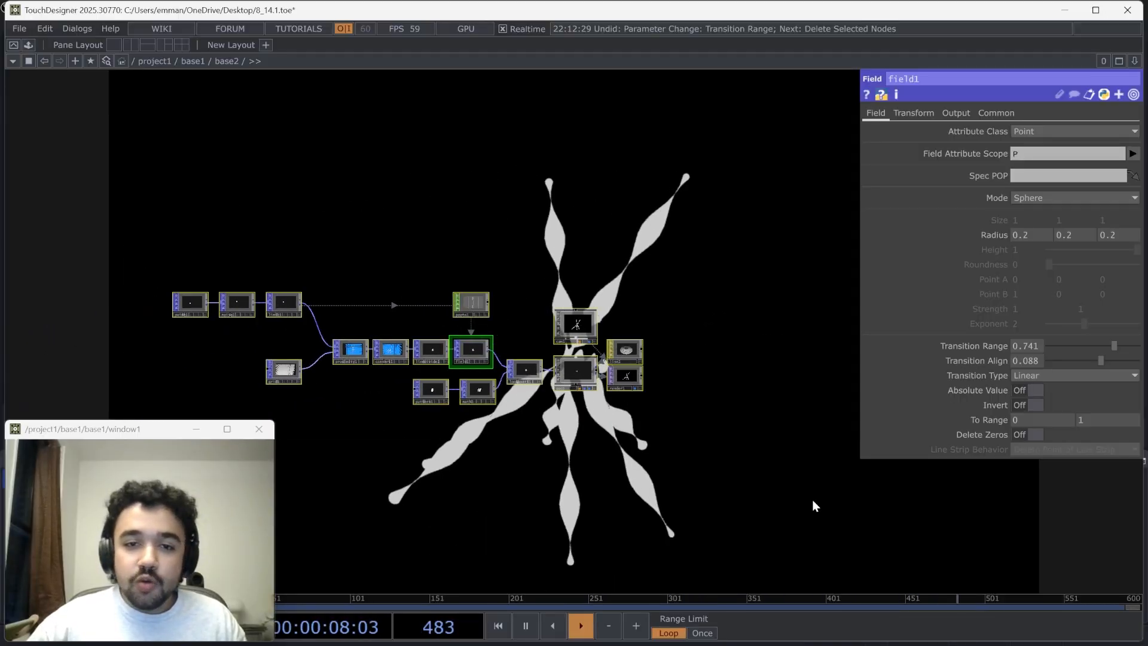
{"action": "key", "text": "Delete"}
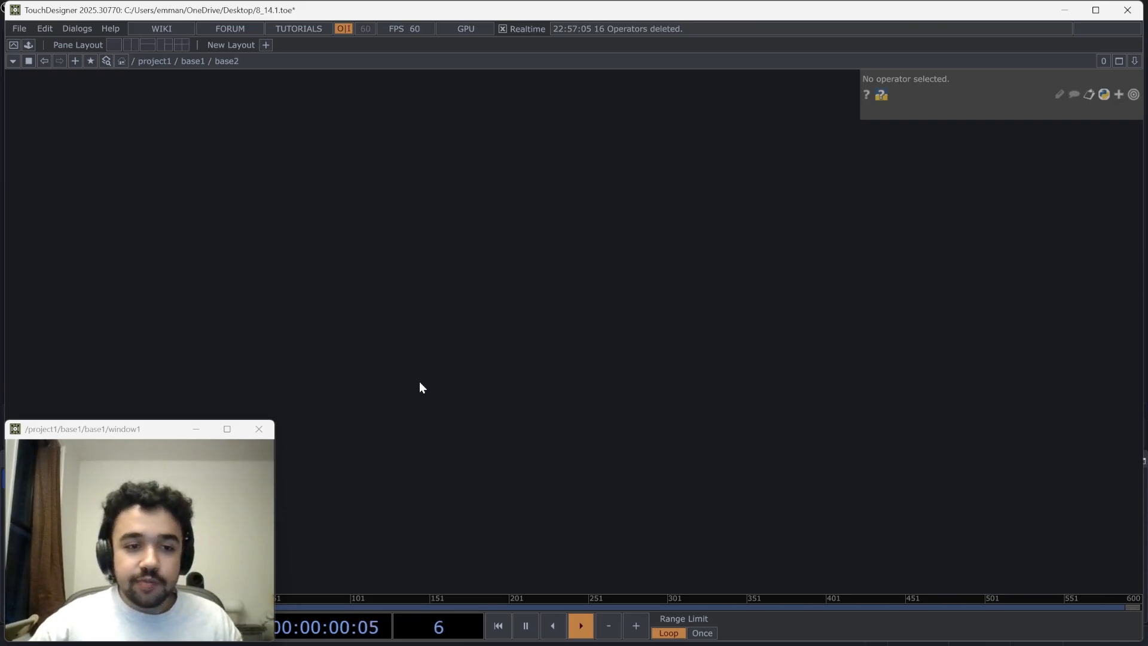
Create a Point POP in the empty network and show its point position parameters
{"action": "key", "text": "Tab"}
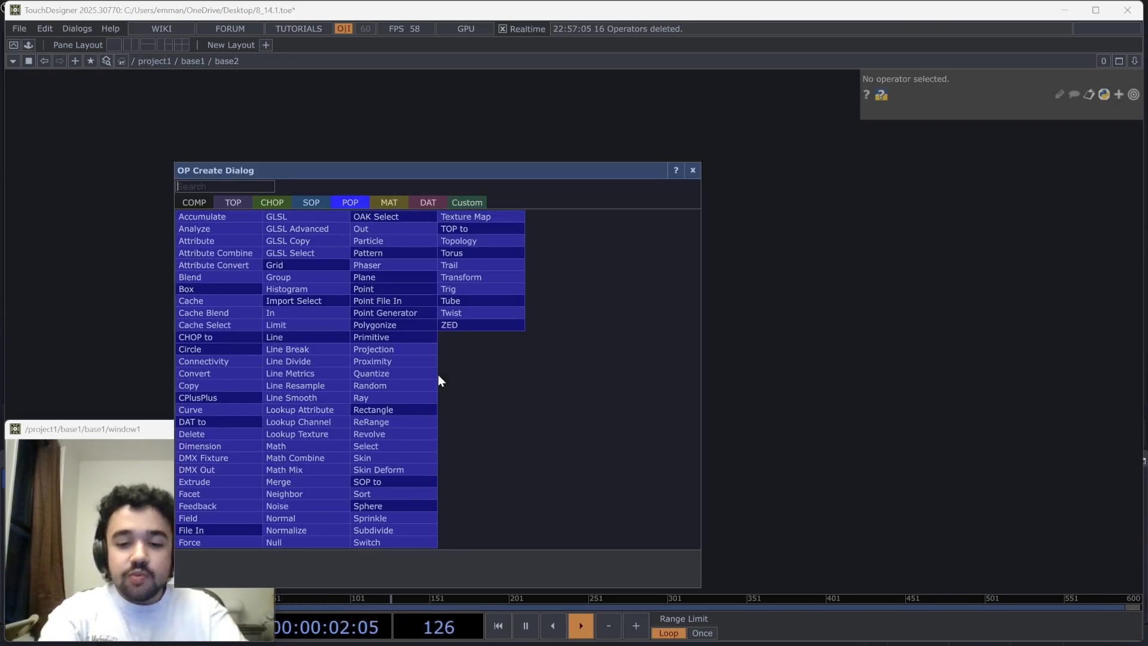
{"action": "type", "text": "poi"}
{"action": "left_click", "coordinate": [385, 289]}
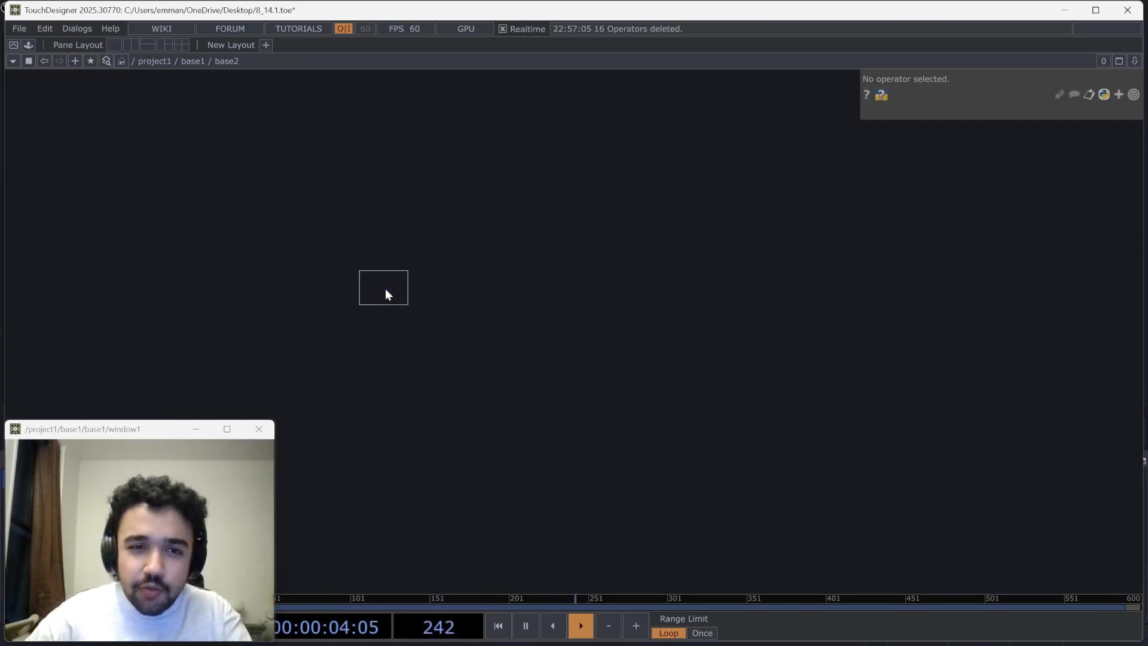
{"action": "left_click", "coordinate": [501, 380]}
{"action": "scroll", "coordinate": [501, 381], "scroll_direction": "up", "scroll_amount": 4}
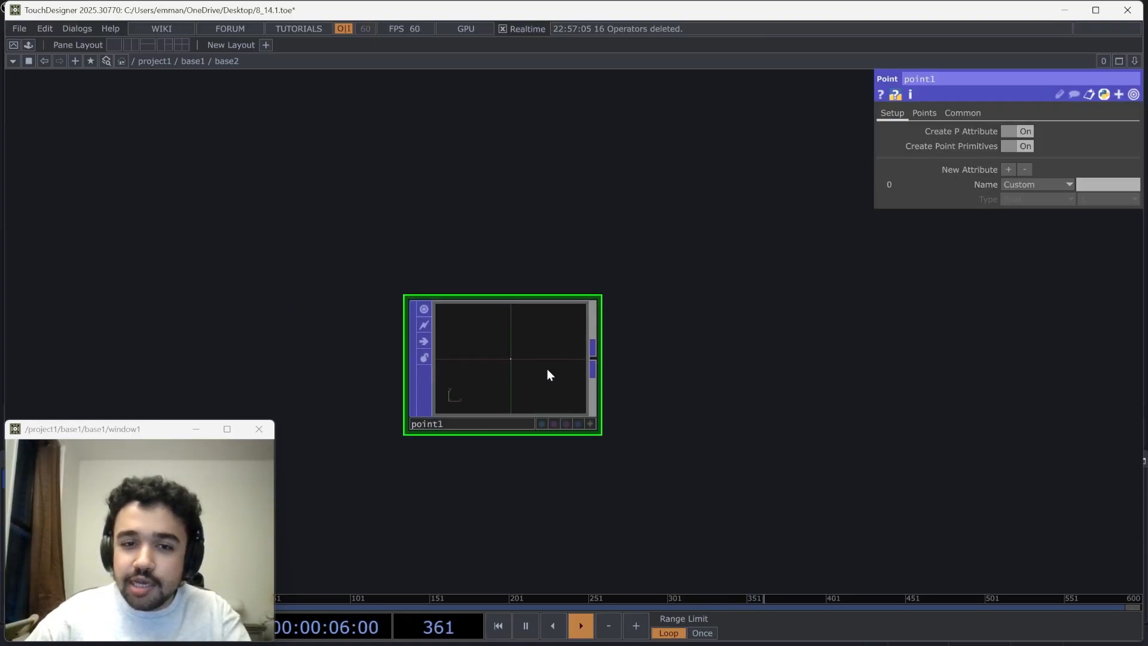
{"action": "scroll", "coordinate": [549, 375], "scroll_direction": "up", "scroll_amount": 3}
{"action": "left_click", "coordinate": [924, 114]}
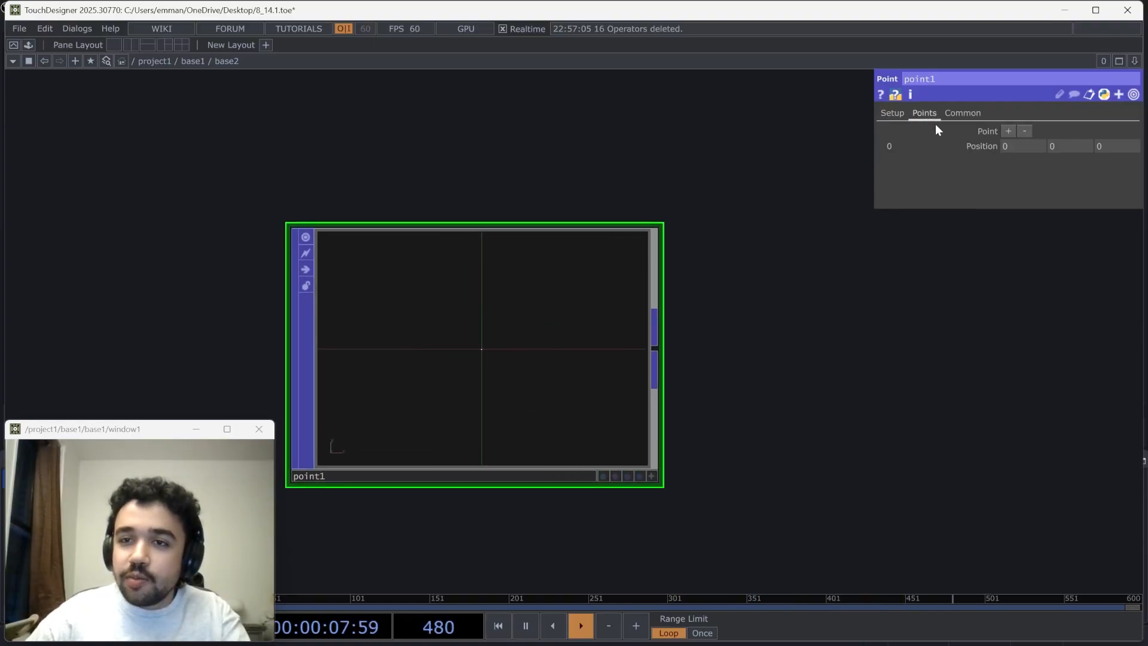
Display attribute dots for P(0) (Point) in the Point POP's viewer and orbit around the point
{"action": "left_click", "coordinate": [651, 476]}
{"action": "left_click_drag", "start_coordinate": [479, 364], "coordinate": [486, 369]}
{"action": "right_click", "coordinate": [486, 369]}
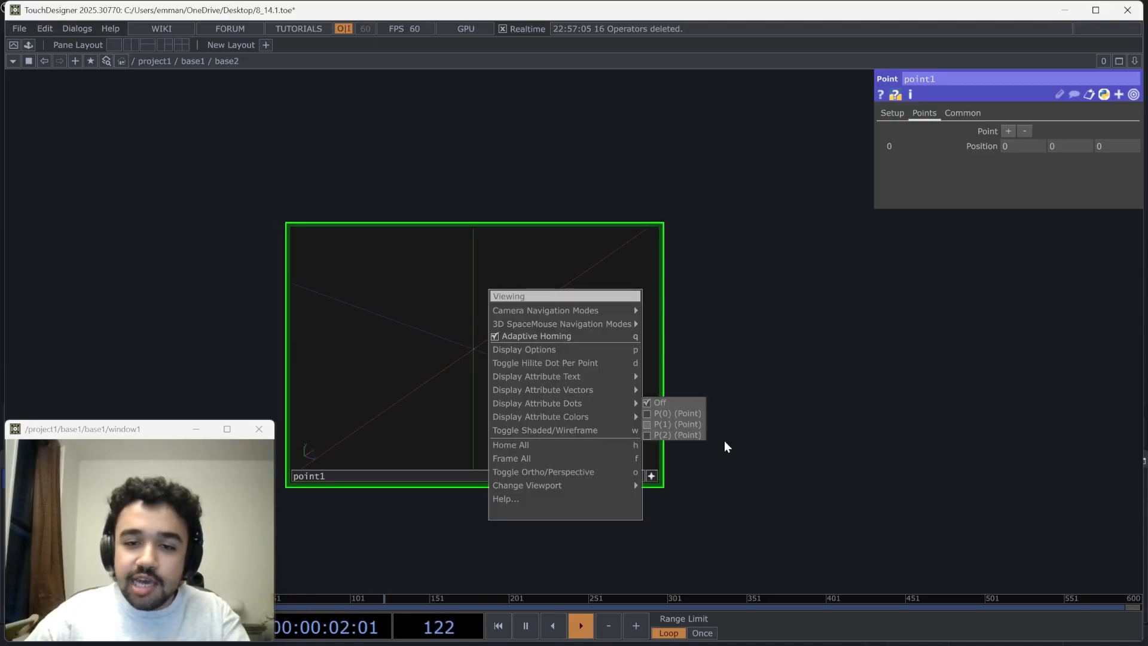
{"action": "mouse_move", "coordinate": [559, 381]}
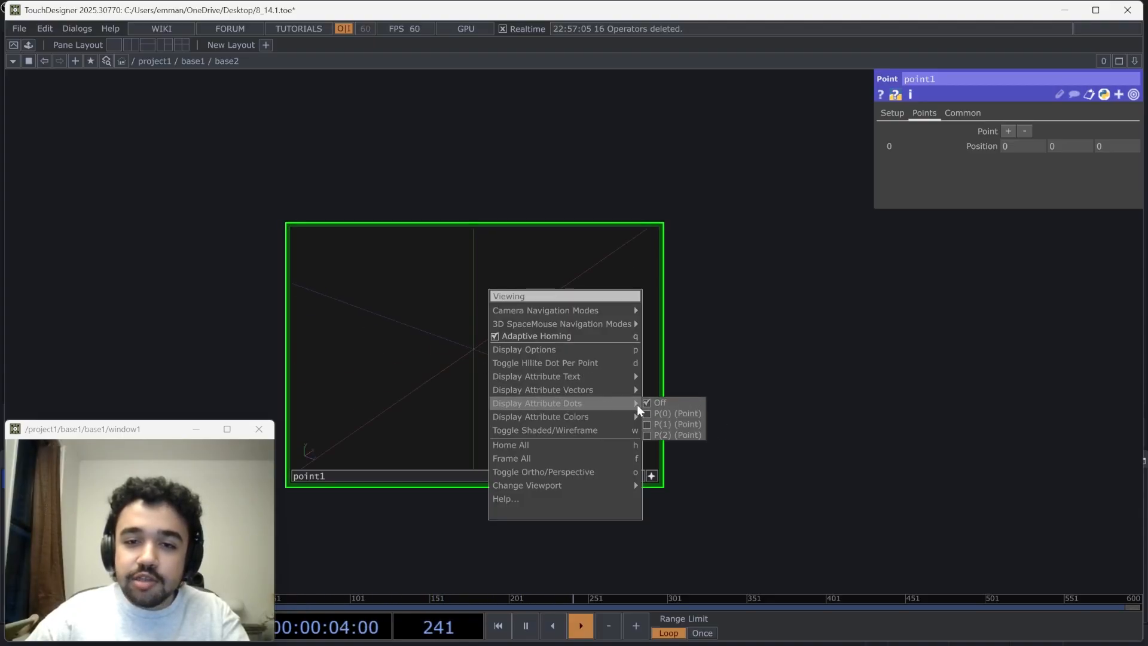
{"action": "left_click", "coordinate": [650, 417]}
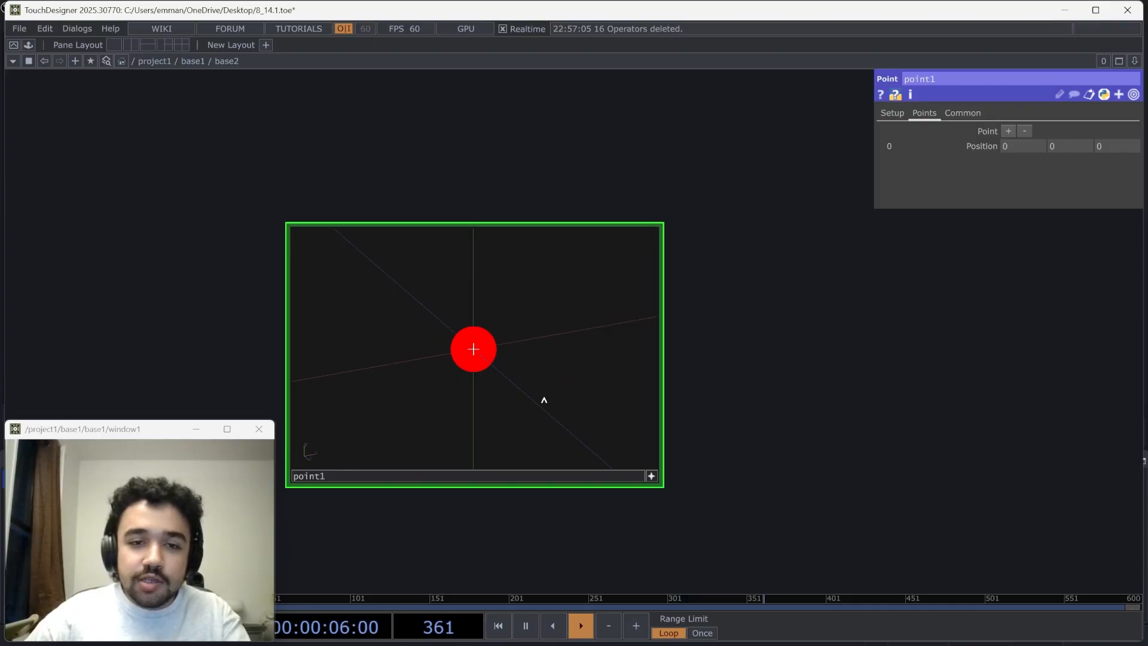
{"action": "left_click_drag", "start_coordinate": [544, 400], "coordinate": [664, 512]}
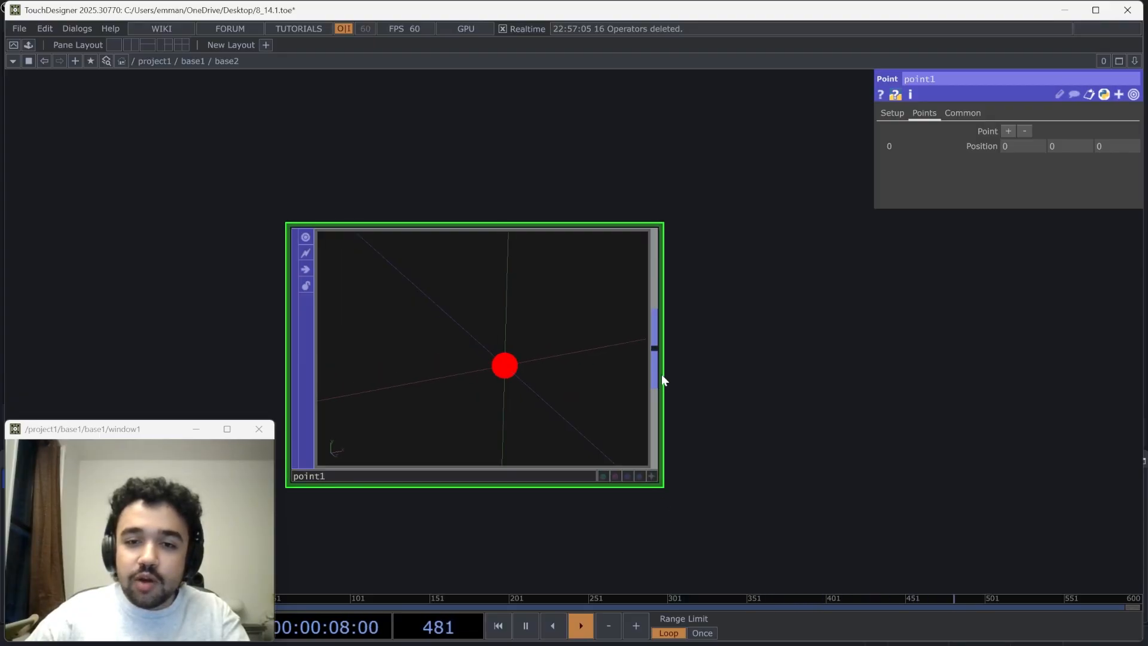
Add a Noise POP fed by the Point POP's output and place it beside that operator
{"action": "left_click", "coordinate": [654, 354]}
{"action": "type", "text": "noi"}
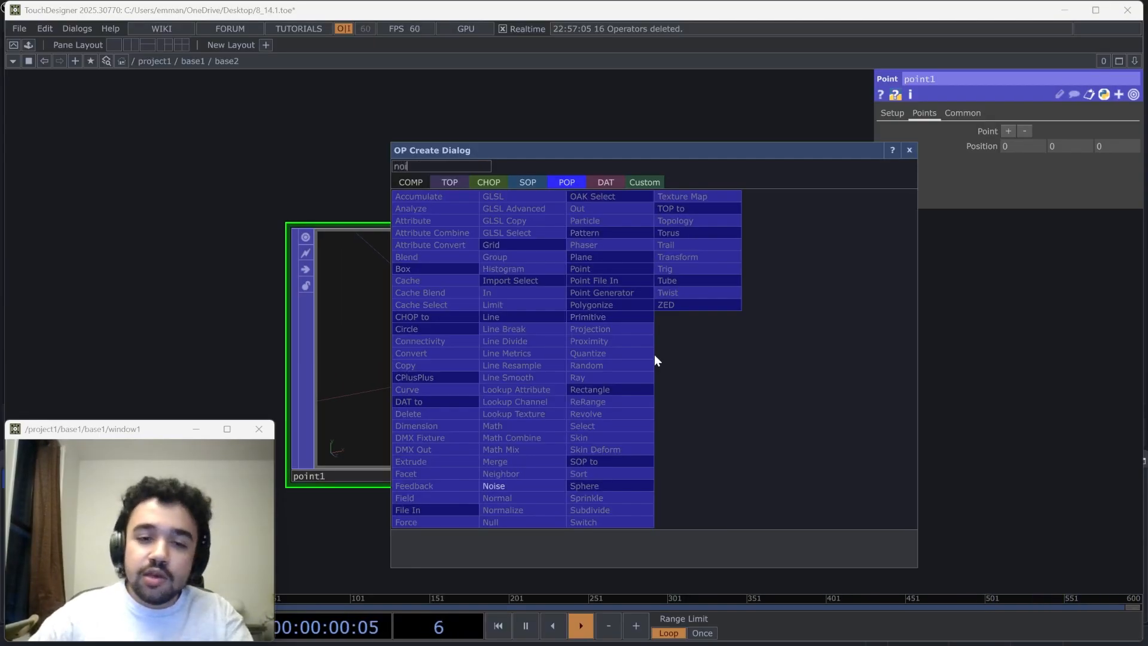
{"action": "left_click", "coordinate": [535, 489]}
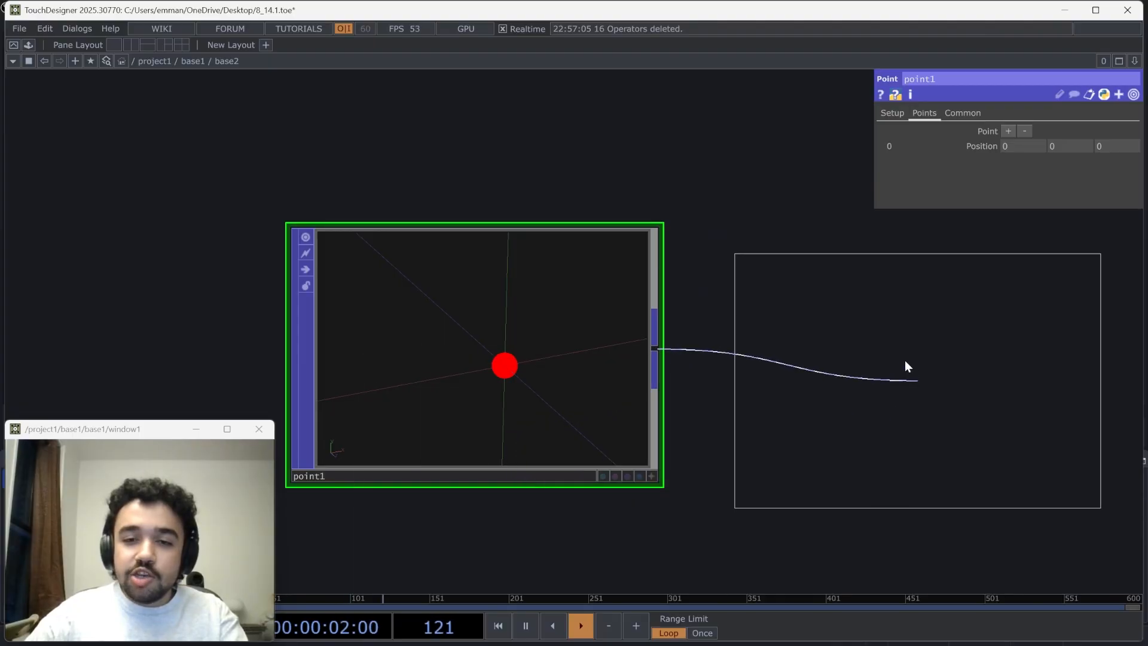
{"action": "left_click", "coordinate": [880, 332]}
{"action": "left_click_drag", "start_coordinate": [778, 556], "coordinate": [458, 453]}
{"action": "scroll", "coordinate": [458, 453], "scroll_direction": "down", "scroll_amount": 2}
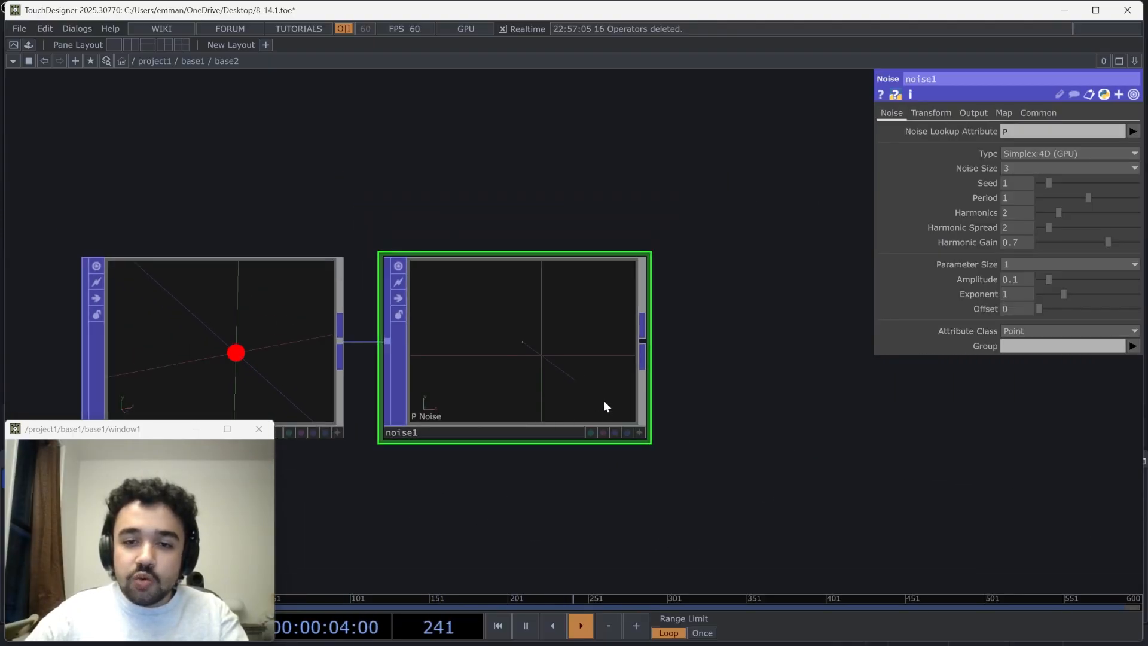
Set the Noise POP's Translate 4D to the expression absTime.seconds
{"action": "left_click", "coordinate": [984, 112]}
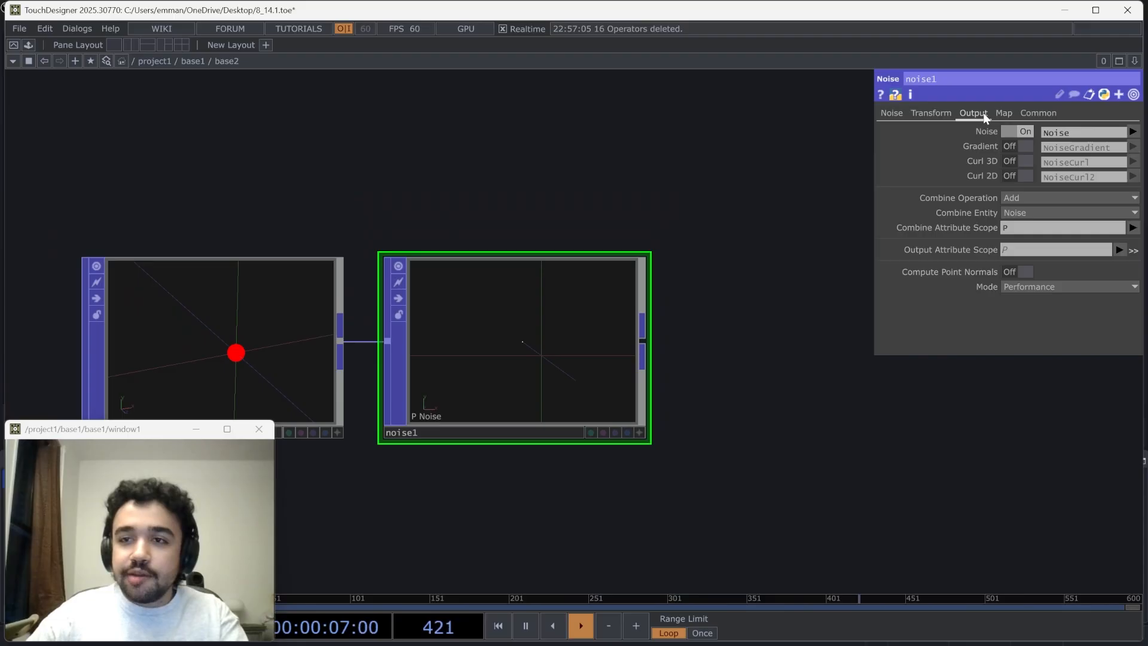
{"action": "left_click", "coordinate": [934, 113]}
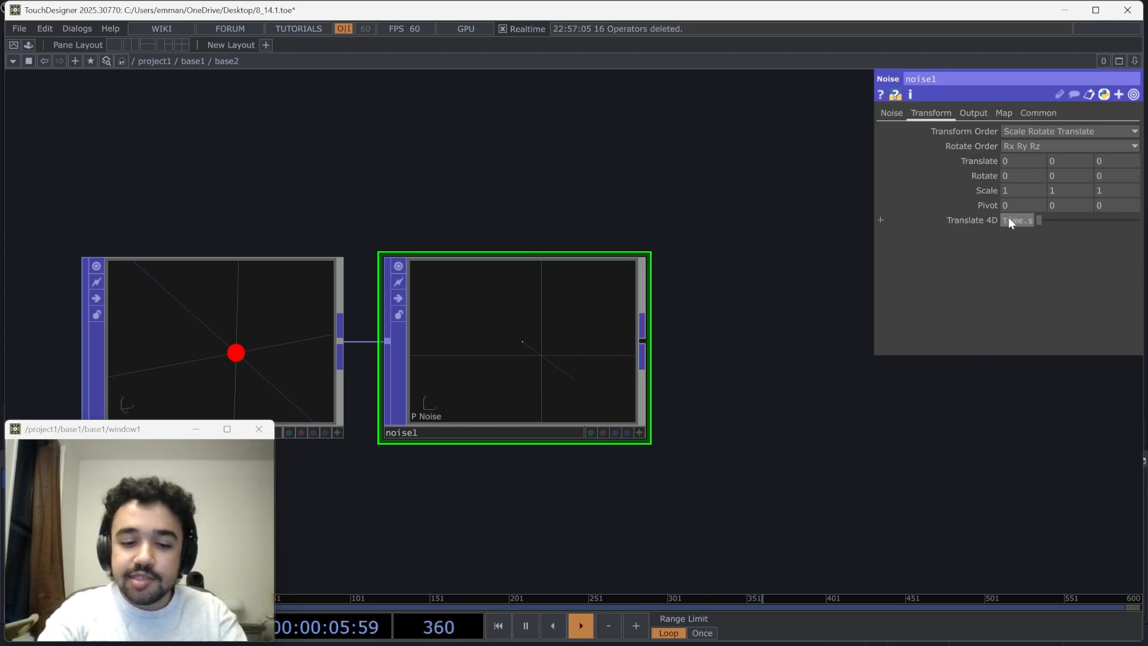
{"action": "key", "text": "Return"}
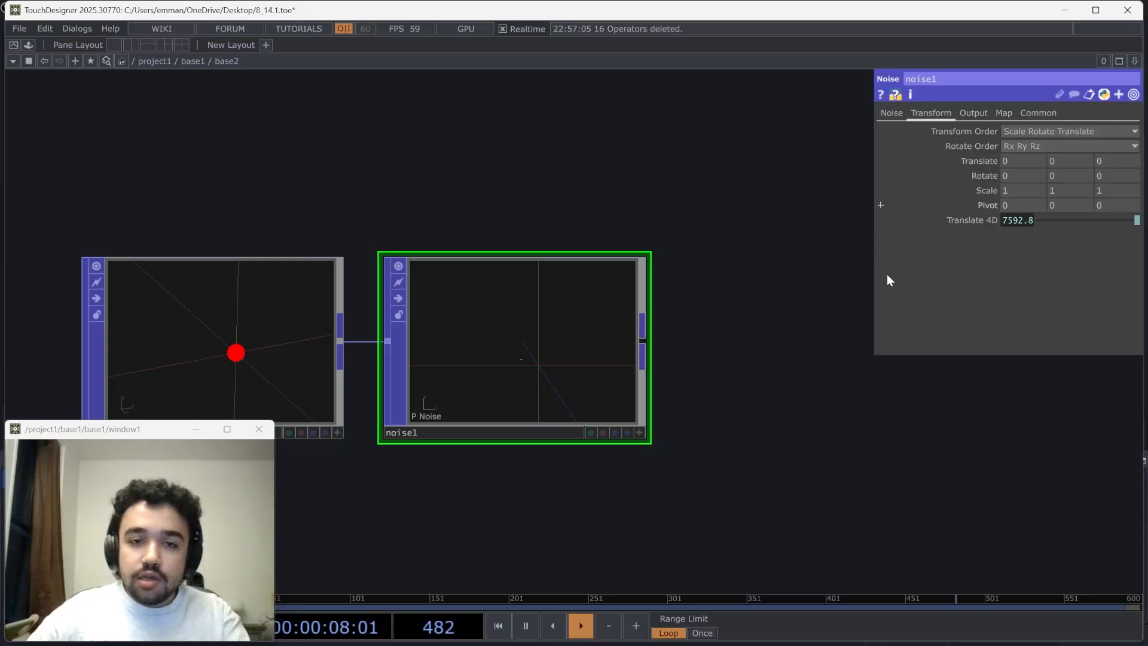
{"action": "left_click", "coordinate": [1020, 223]}
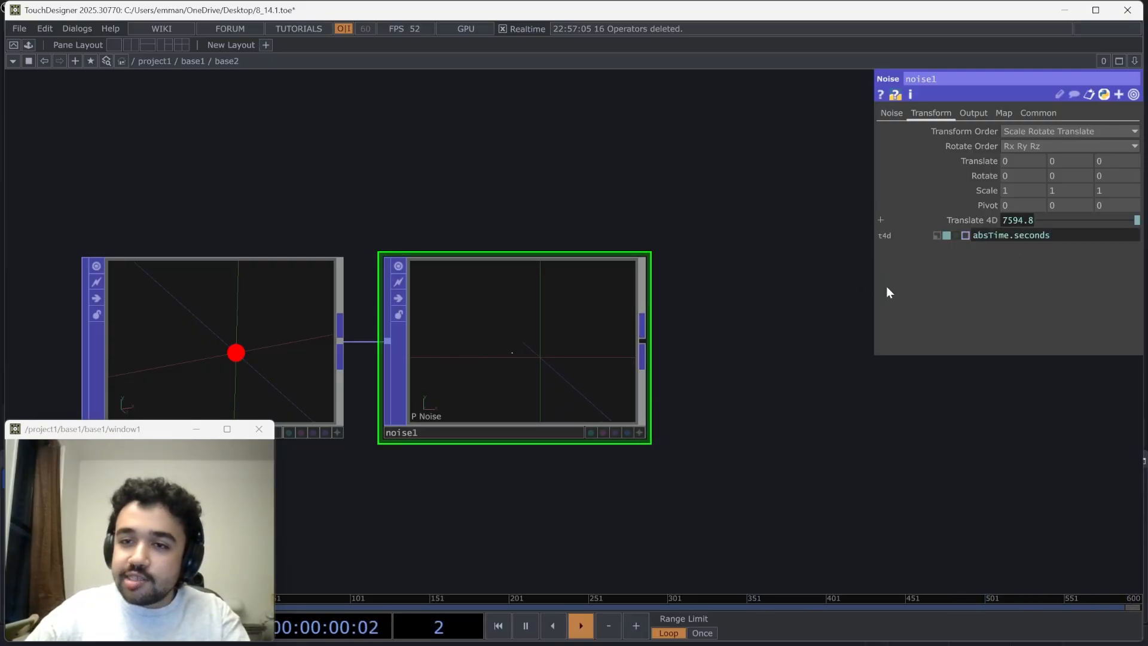
Display attribute dots for P(0) (Point) in the Noise POP's viewer and orbit around the moving point
{"action": "left_click", "coordinate": [640, 432]}
{"action": "right_click", "coordinate": [601, 303]}
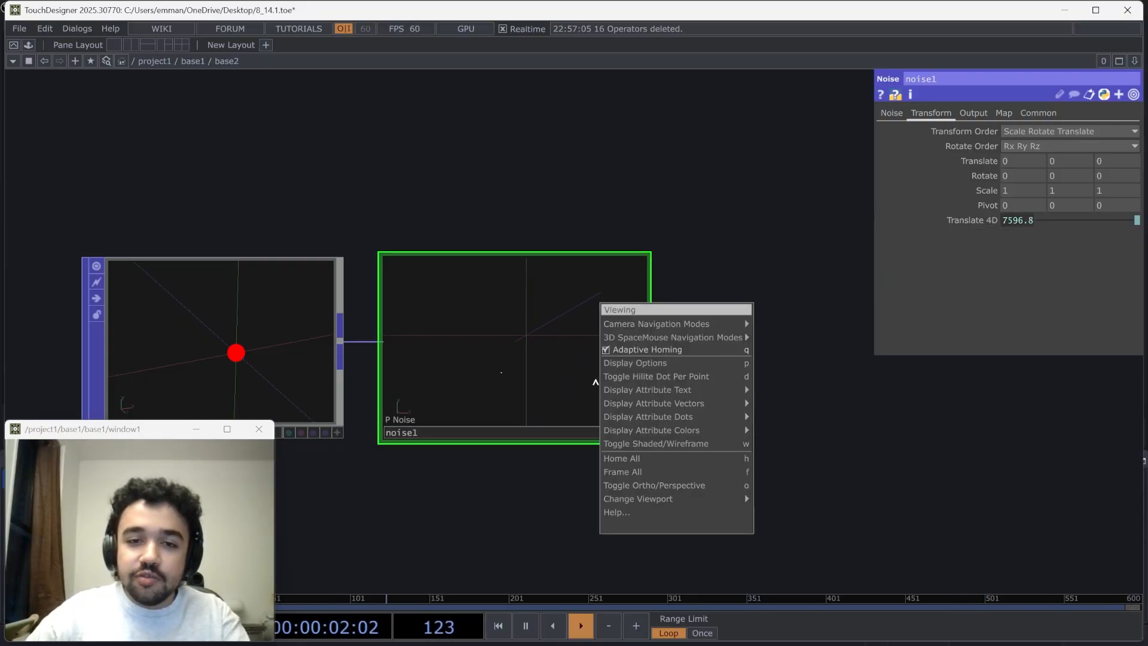
{"action": "mouse_move", "coordinate": [625, 389]}
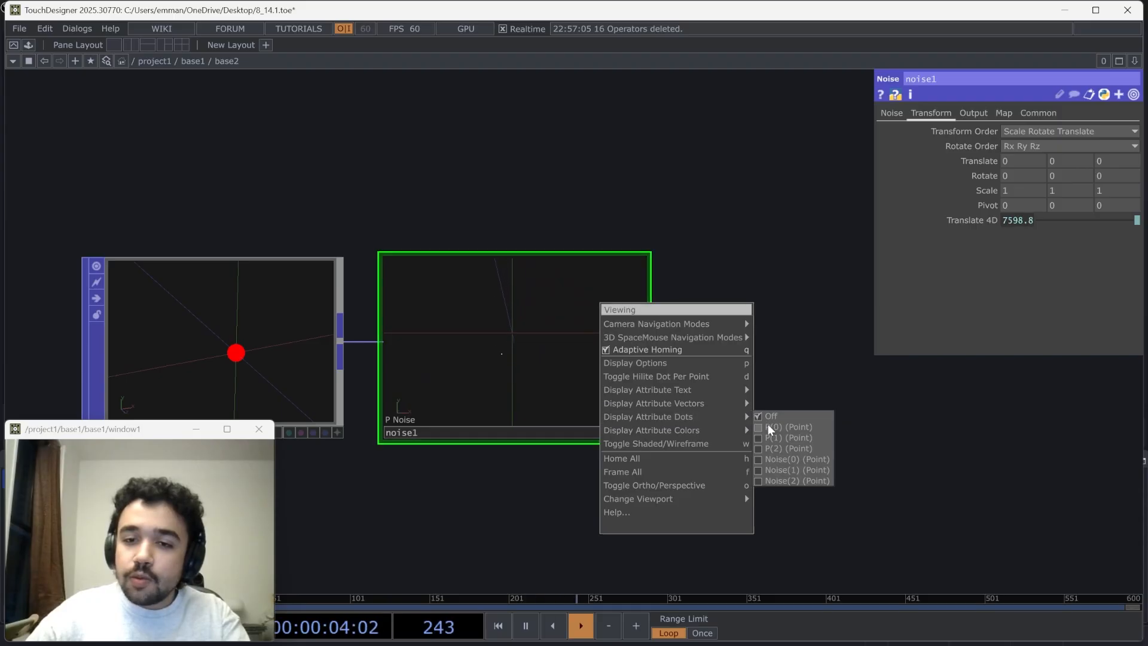
{"action": "left_click", "coordinate": [768, 425]}
{"action": "left_click_drag", "start_coordinate": [562, 358], "coordinate": [556, 353]}
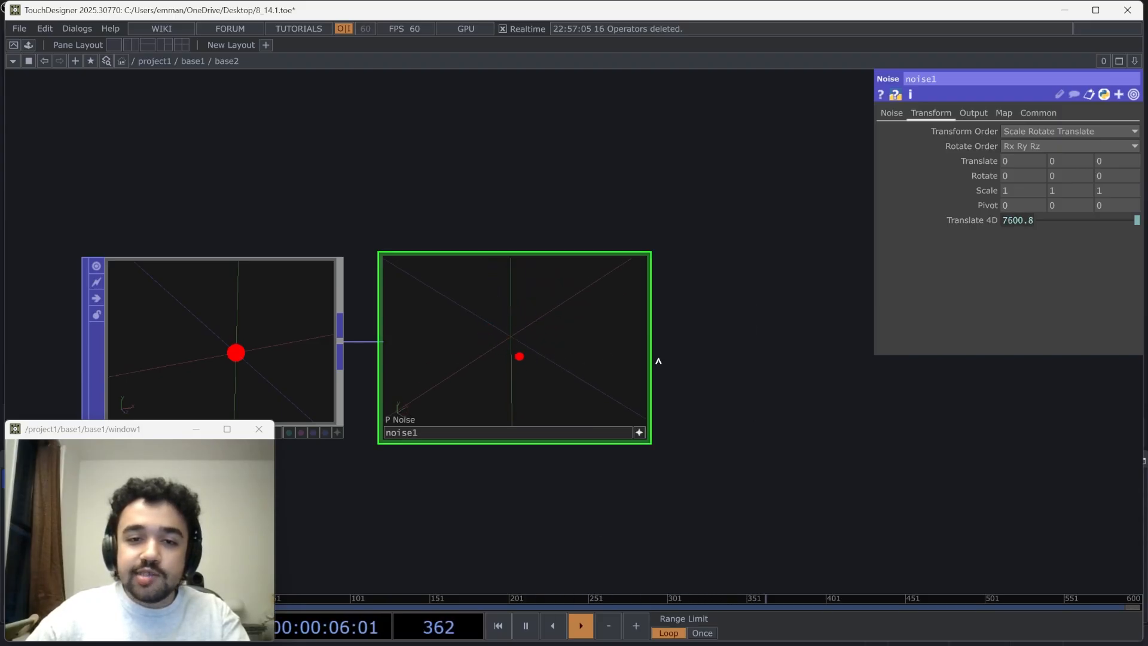
Slow the noise animation by changing the Translate 4D expression to absTime.seconds*0.2
{"action": "left_click", "coordinate": [1026, 221]}
{"action": "left_click", "coordinate": [1047, 239]}
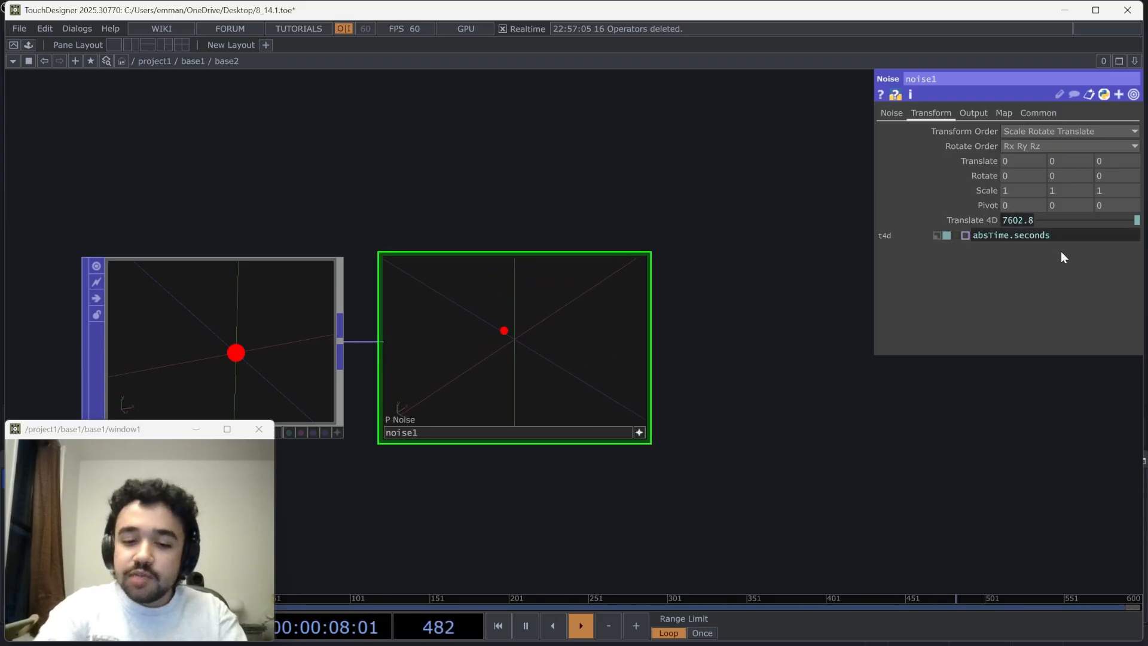
{"action": "type", "text": "*0.2"}
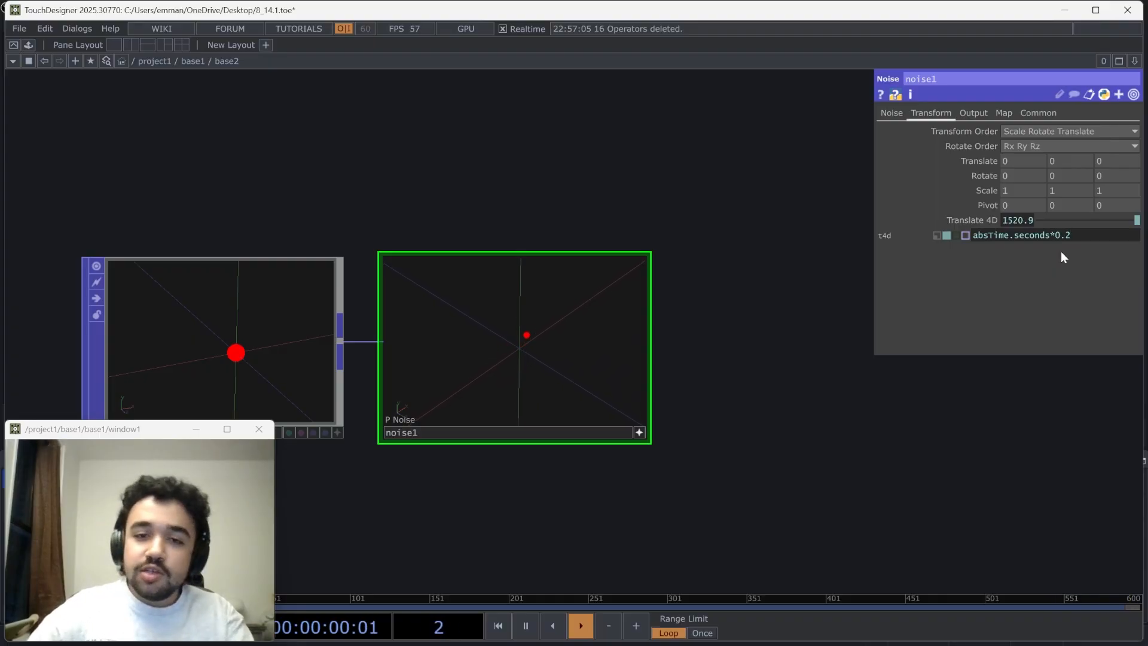
Set the Noise POP's Period to 2 and check the point's motion in its viewer
{"action": "left_click", "coordinate": [892, 113]}
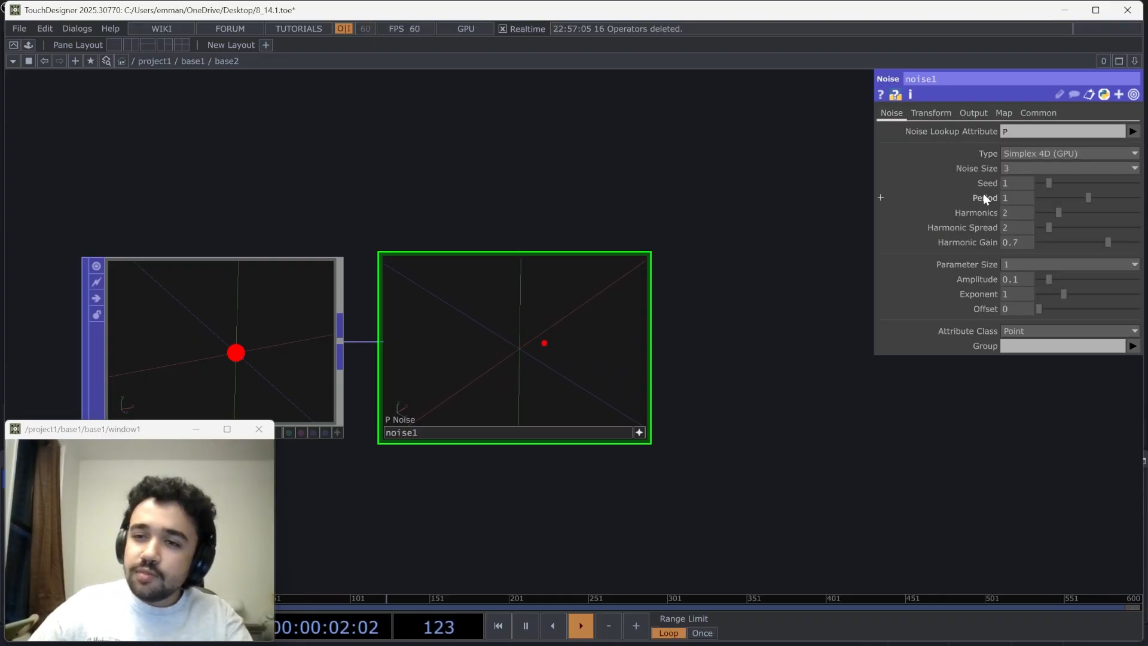
{"action": "mouse_move", "coordinate": [983, 193]}
{"action": "middle_mouse_down"}
{"action": "mouse_move", "coordinate": [1004, 191]}
{"action": "mouse_move", "coordinate": [984, 193]}
{"action": "middle_mouse_up"}
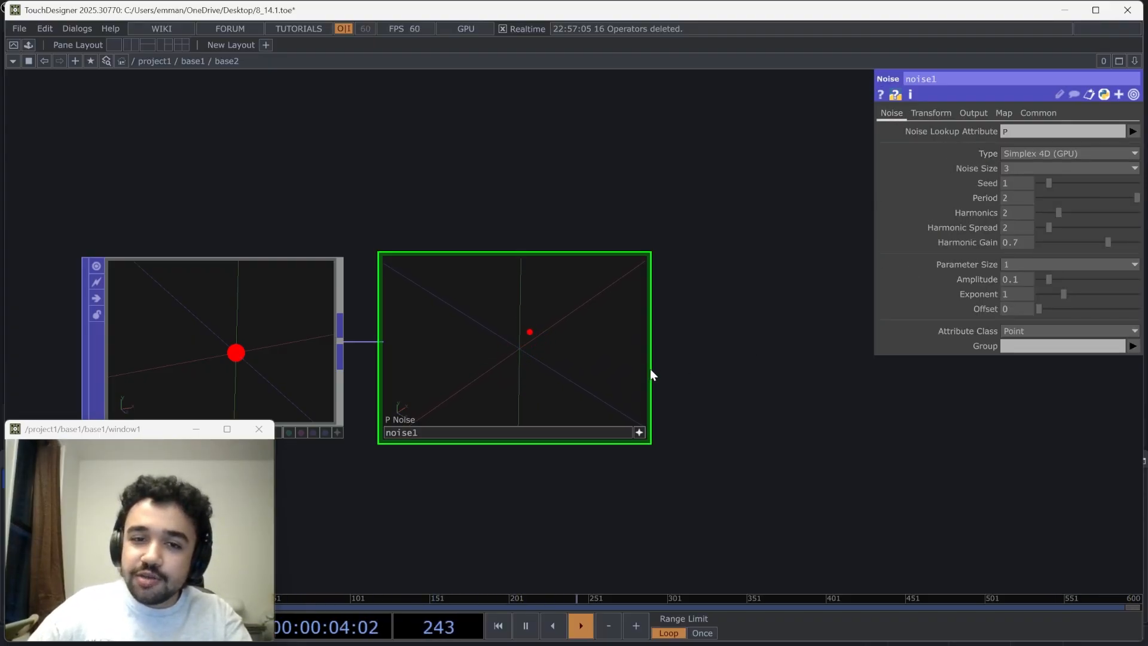
{"action": "mouse_move", "coordinate": [592, 382]}
{"action": "left_mouse_down"}
{"action": "mouse_move", "coordinate": [568, 387]}
{"action": "mouse_move", "coordinate": [577, 393]}
{"action": "left_mouse_up"}
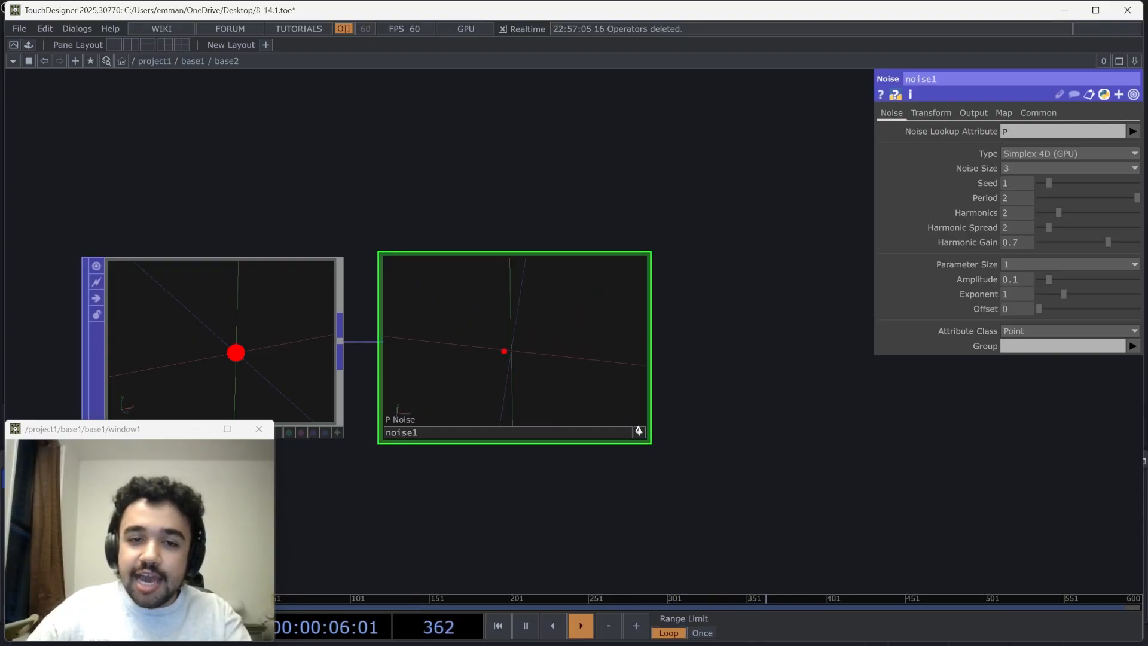
{"action": "left_click", "coordinate": [639, 431]}
Add a Limit POP fed by the Noise POP's output and position it after that operator
{"action": "scroll", "coordinate": [654, 344], "scroll_direction": "up", "scroll_amount": 1}
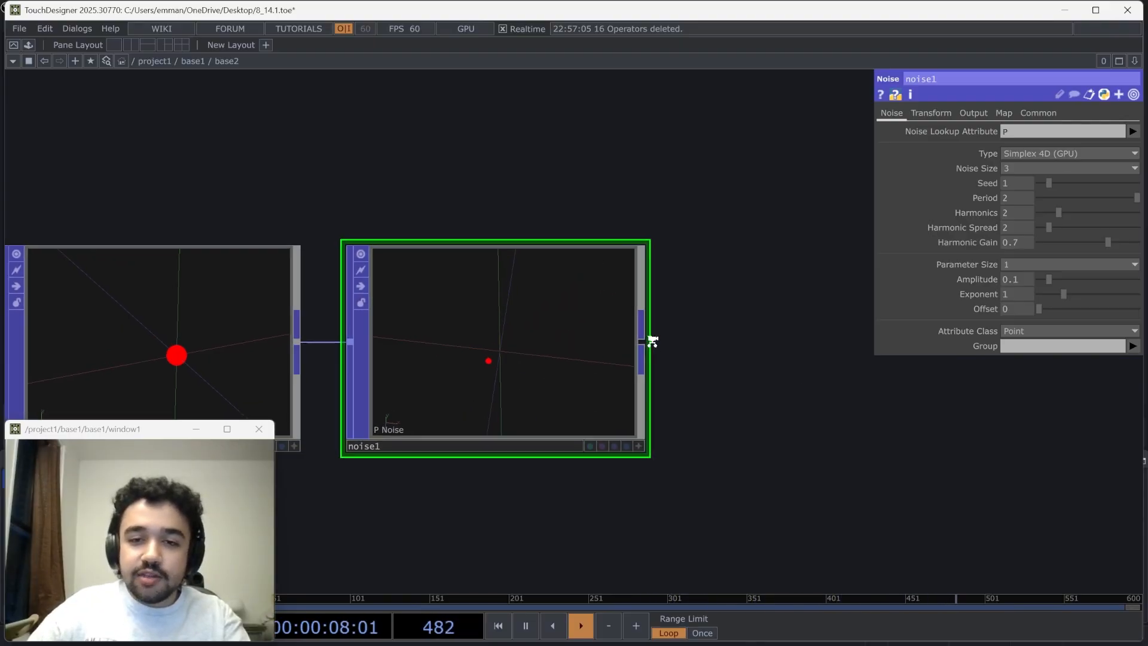
{"action": "right_click", "coordinate": [641, 342]}
{"action": "type", "text": "li"}
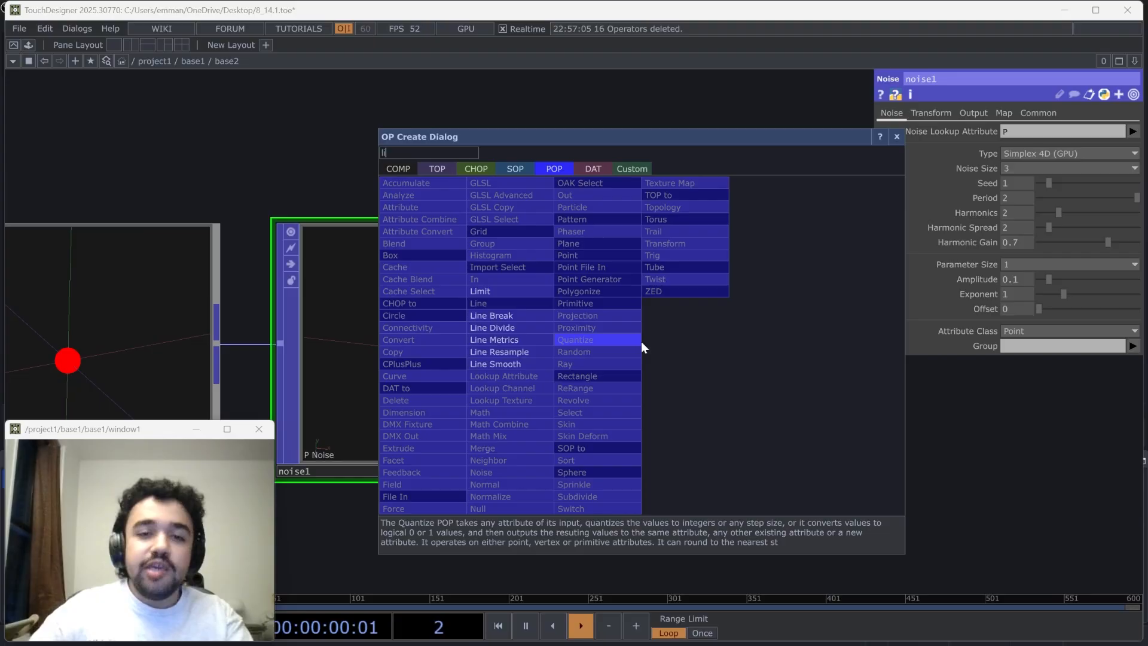
{"action": "left_click", "coordinate": [514, 295]}
{"action": "left_click", "coordinate": [743, 361]}
{"action": "left_click_drag", "start_coordinate": [936, 412], "coordinate": [547, 411]}
{"action": "left_click_drag", "start_coordinate": [425, 380], "coordinate": [634, 374]}
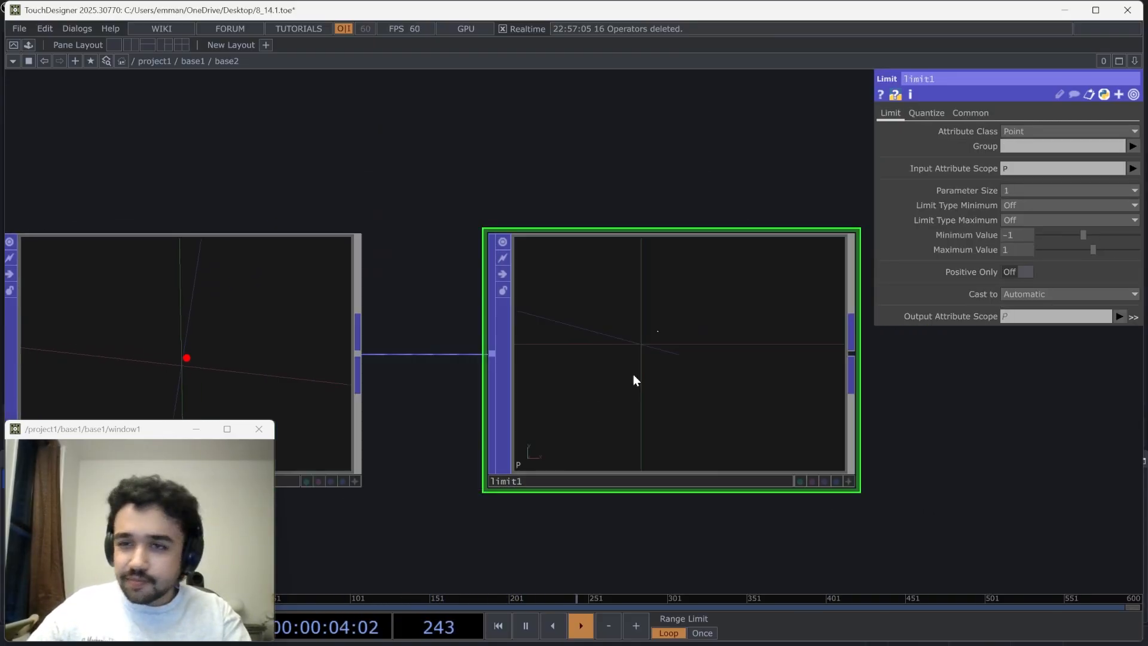
Set both the Limit Type Minimum and Limit Type Maximum of the Limit POP to Clamp
{"action": "left_click", "coordinate": [1007, 205]}
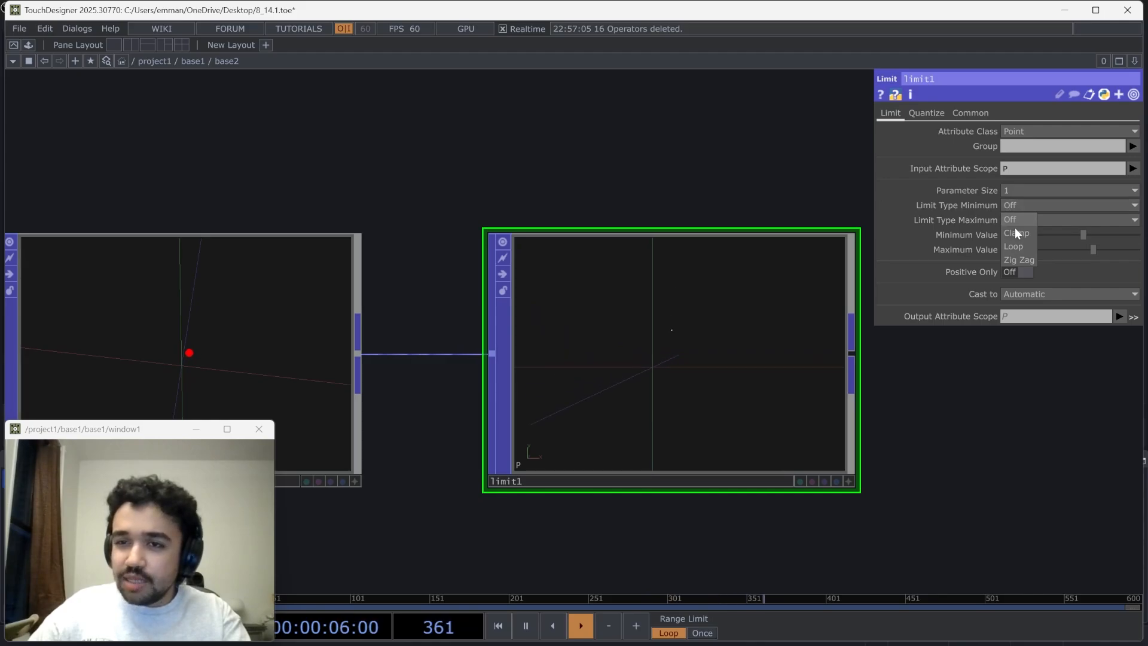
{"action": "left_click", "coordinate": [1014, 234]}
{"action": "left_click", "coordinate": [1011, 221]}
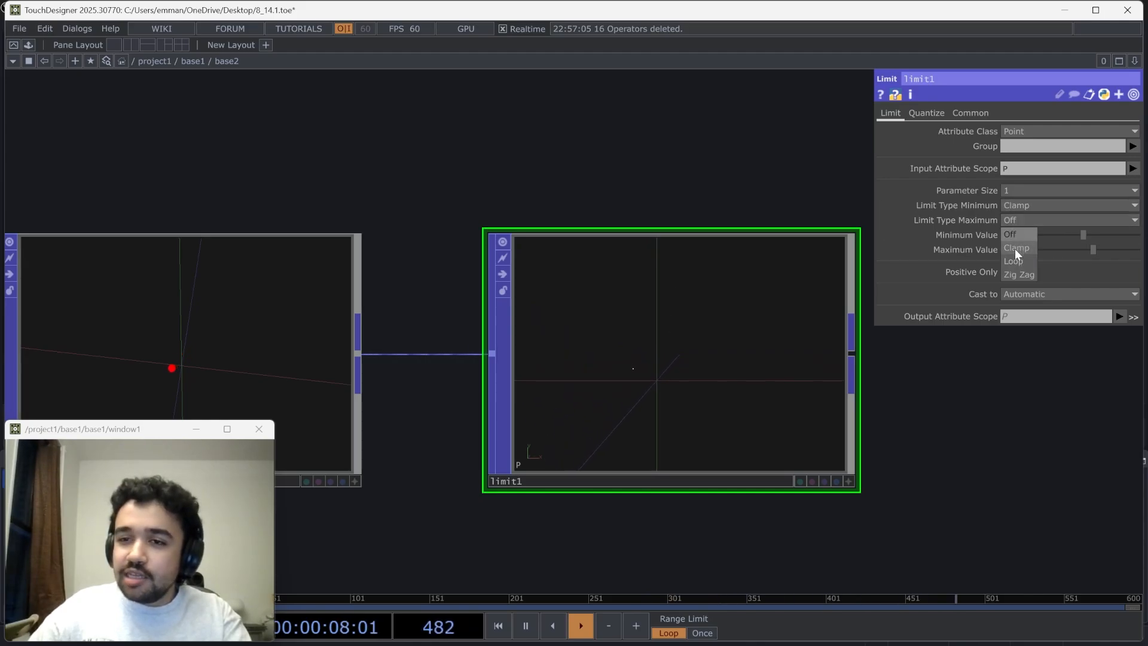
{"action": "left_click", "coordinate": [1016, 249]}
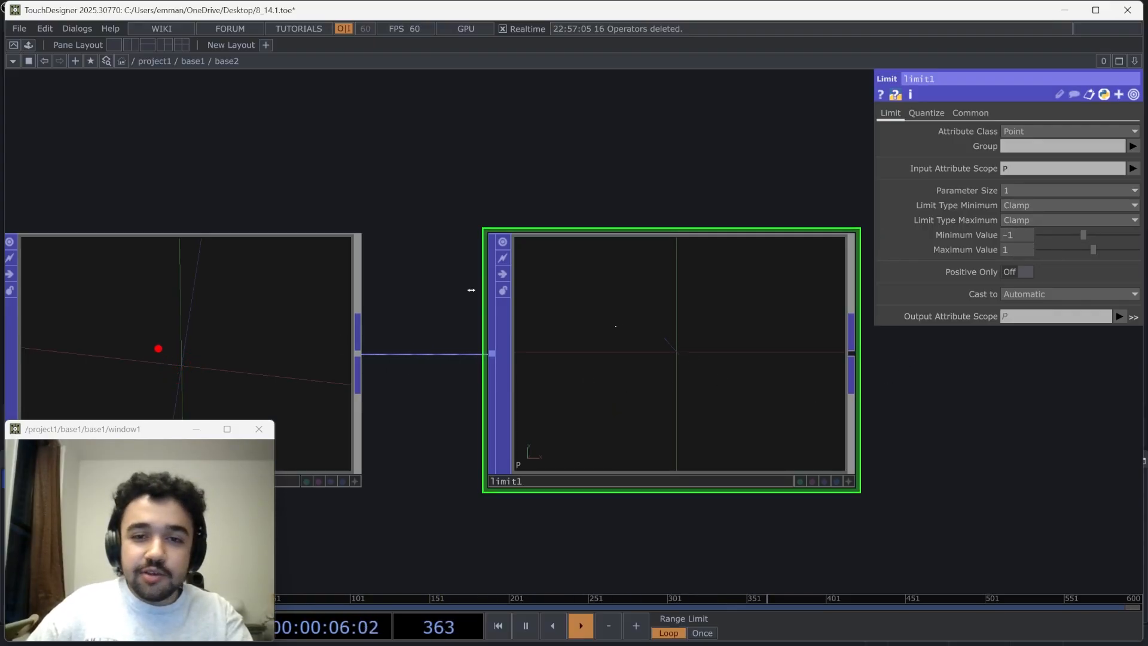
Move the Limit POP farther from the Noise POP and orbit around the moving point in its viewer
{"action": "left_click_drag", "start_coordinate": [472, 290], "coordinate": [484, 290]}
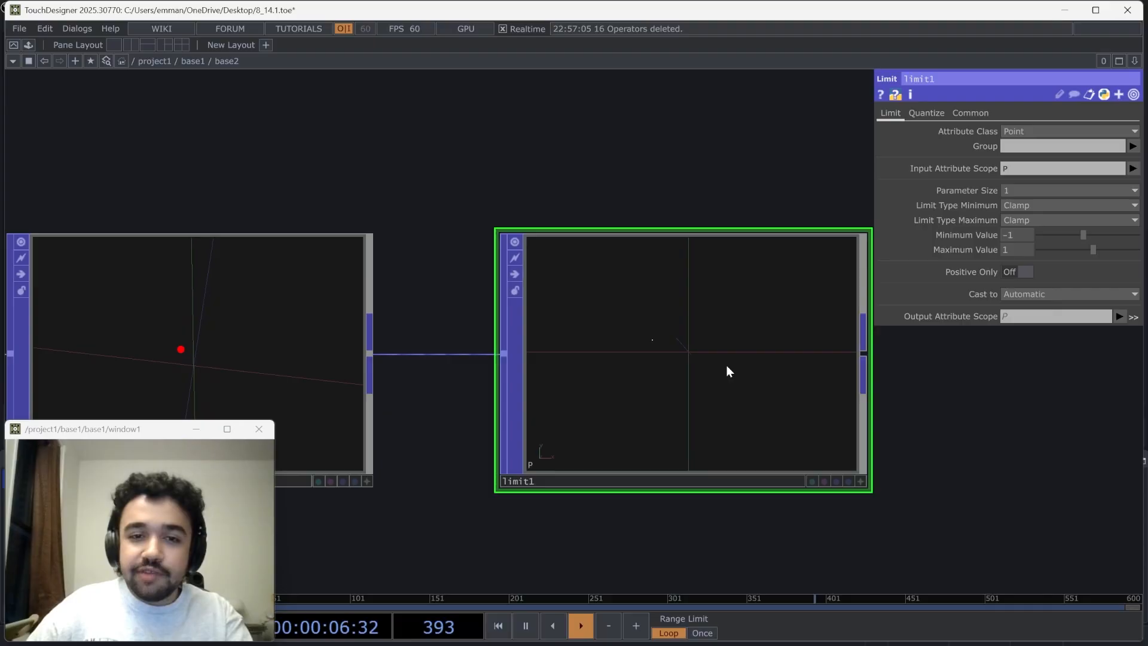
{"action": "left_click", "coordinate": [861, 482]}
{"action": "left_click_drag", "start_coordinate": [905, 429], "coordinate": [753, 406]}
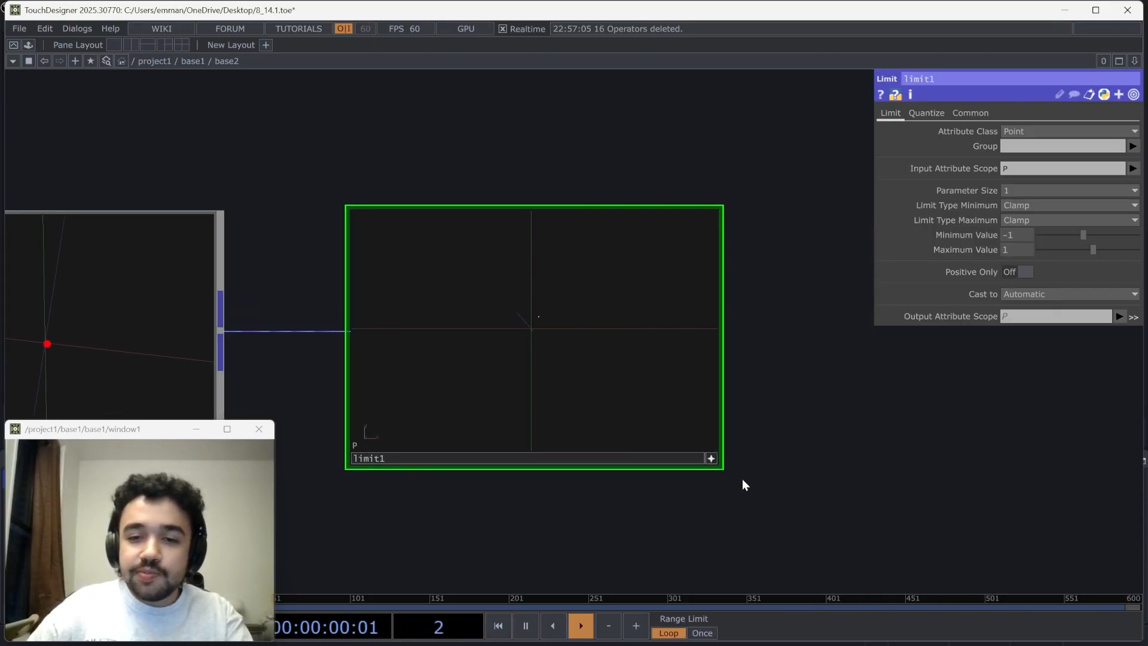
{"action": "left_click", "coordinate": [712, 459]}
{"action": "left_click_drag", "start_coordinate": [735, 446], "coordinate": [659, 306]}
{"action": "scroll", "coordinate": [518, 382], "scroll_direction": "down", "scroll_amount": 2}
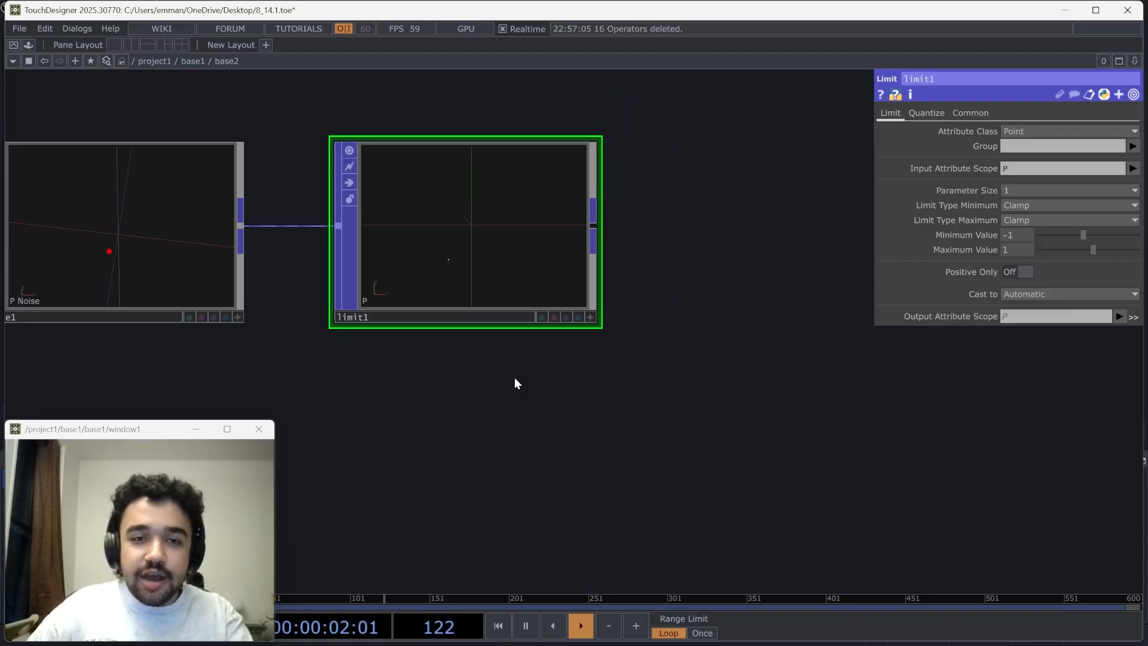
{"action": "left_click_drag", "start_coordinate": [418, 454], "coordinate": [465, 439]}
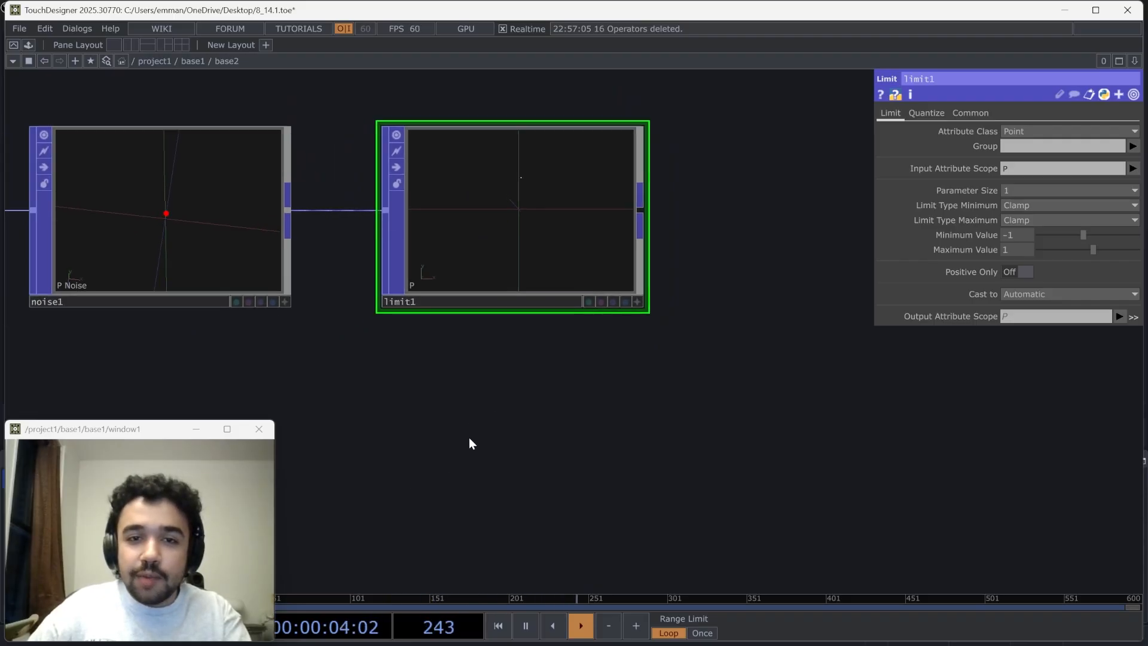
{"action": "left_click_drag", "start_coordinate": [526, 203], "coordinate": [586, 216]}
{"action": "left_click", "coordinate": [688, 301]}
{"action": "left_click_drag", "start_coordinate": [652, 269], "coordinate": [612, 232]}
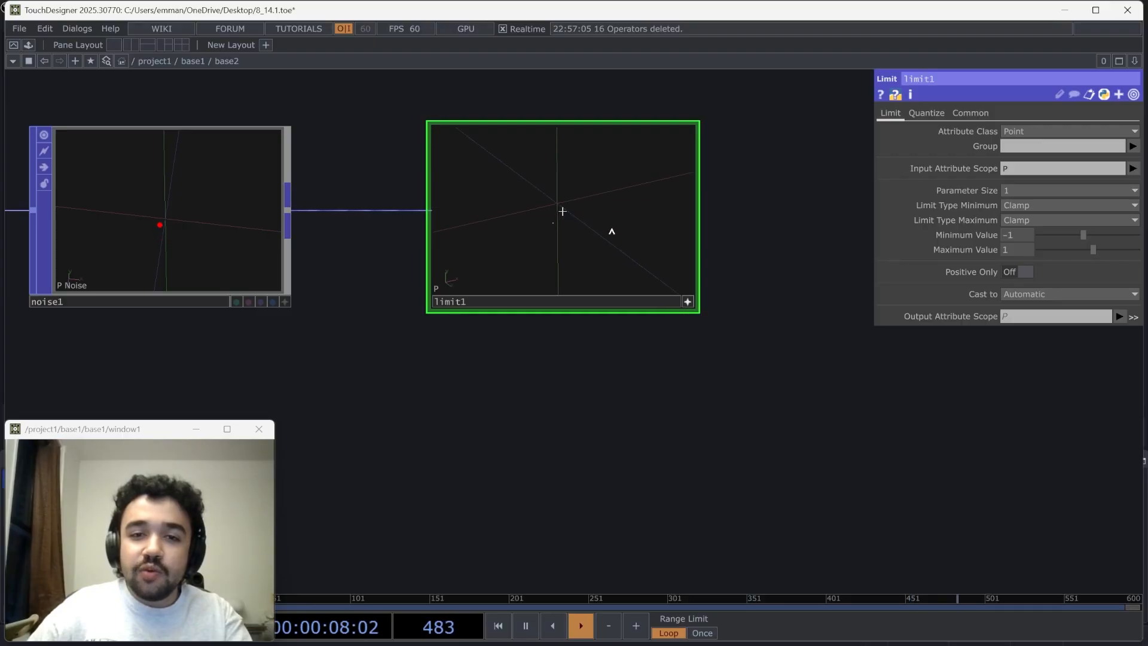
Add a Point Generator POP in the empty area below the Limit POP
{"action": "left_click_drag", "start_coordinate": [580, 390], "coordinate": [585, 365]}
{"action": "key", "text": "Tab"}
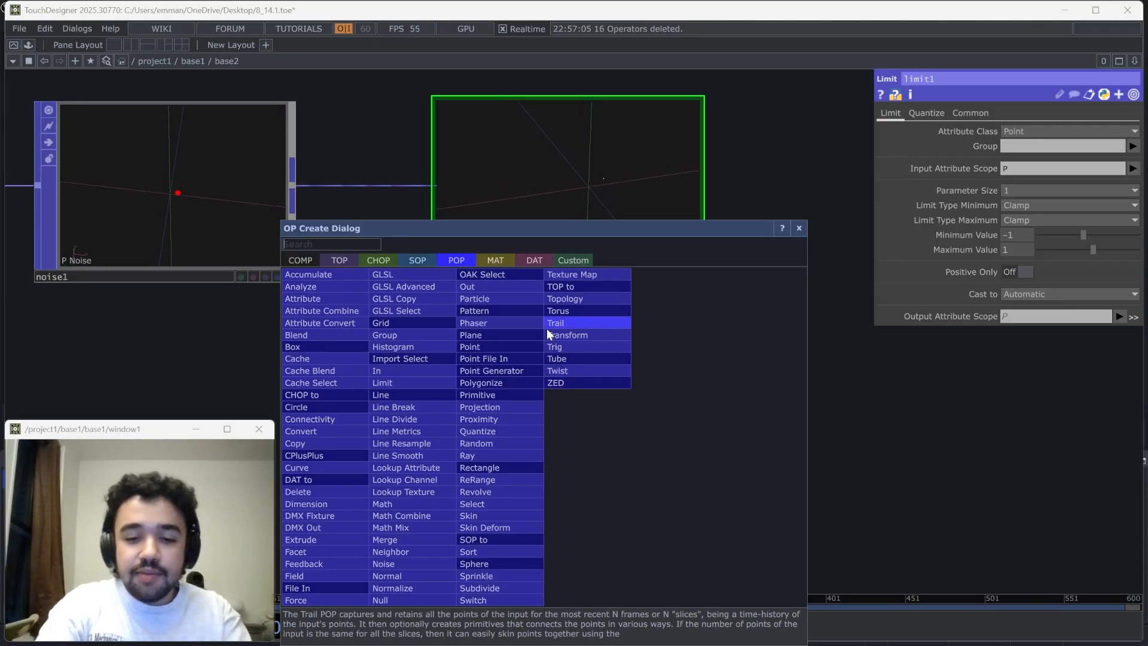
{"action": "type", "text": "poi"}
{"action": "left_click", "coordinate": [526, 372]}
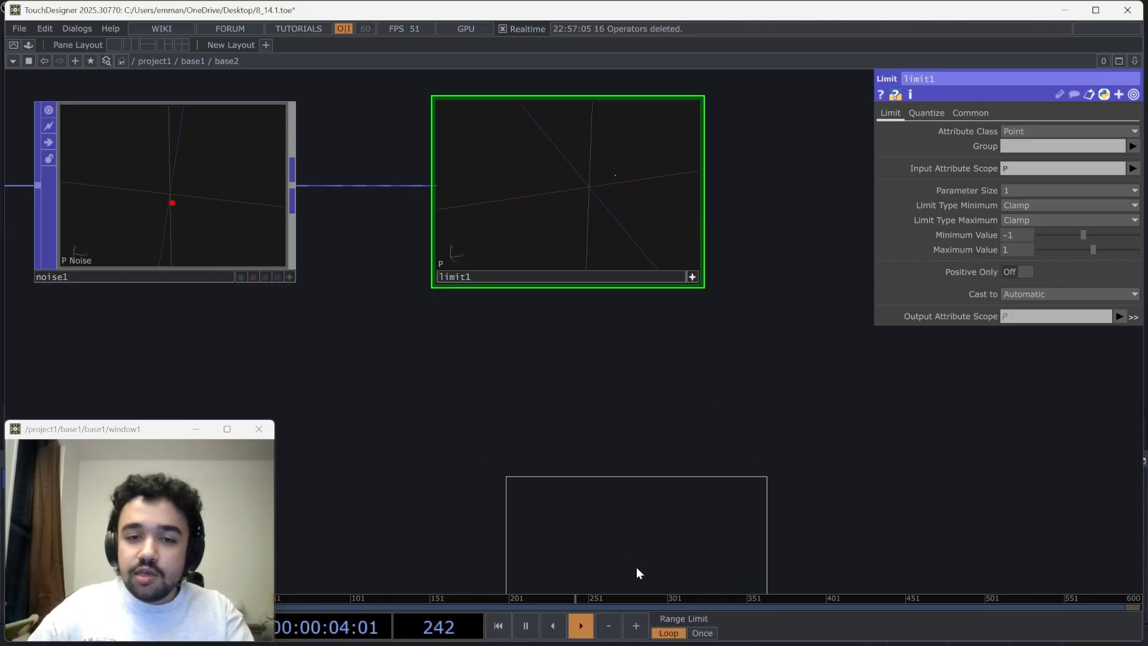
{"action": "left_click", "coordinate": [619, 541]}
{"action": "left_click_drag", "start_coordinate": [769, 493], "coordinate": [729, 273]}
{"action": "scroll", "coordinate": [729, 280], "scroll_direction": "up", "scroll_amount": 3}
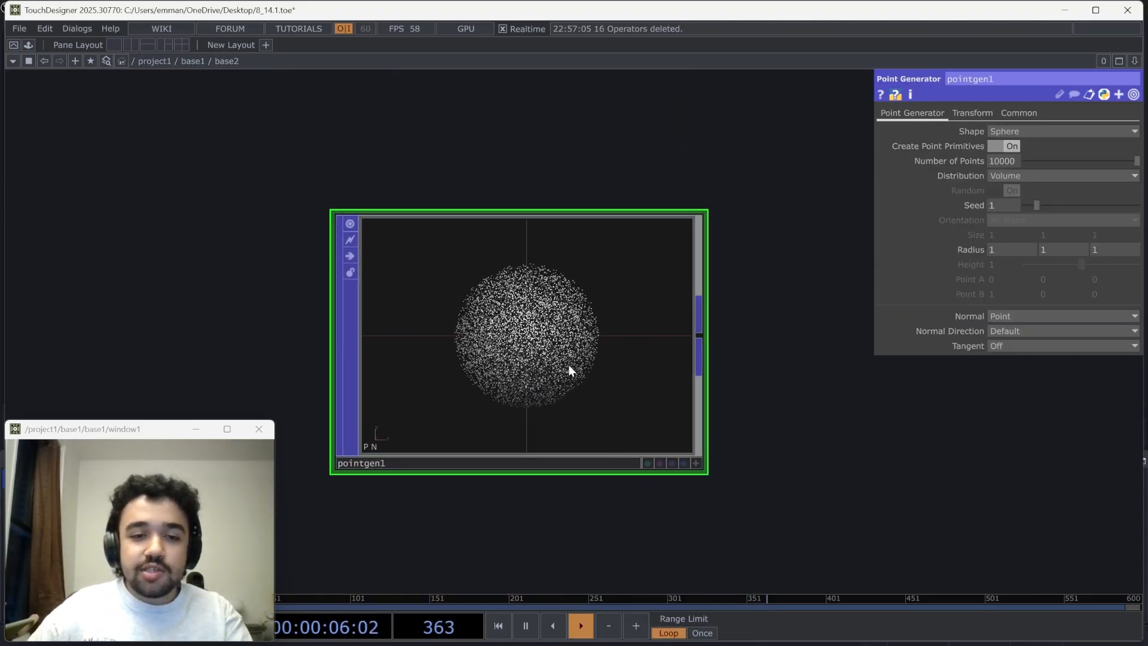
Add a Proximity POP fed by the Point Generator's output and space it apart from that operator
{"action": "left_click_drag", "start_coordinate": [569, 365], "coordinate": [510, 363]}
{"action": "key", "text": "Tab"}
{"action": "type", "text": "pr"}
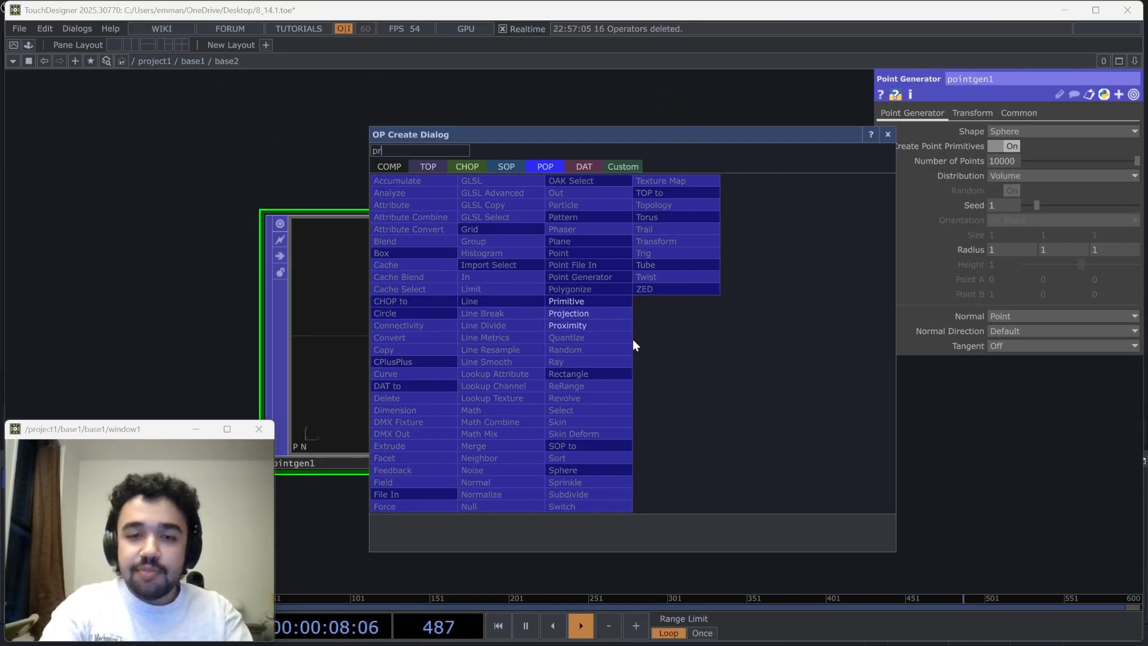
{"action": "left_click", "coordinate": [611, 325]}
{"action": "left_click", "coordinate": [801, 341]}
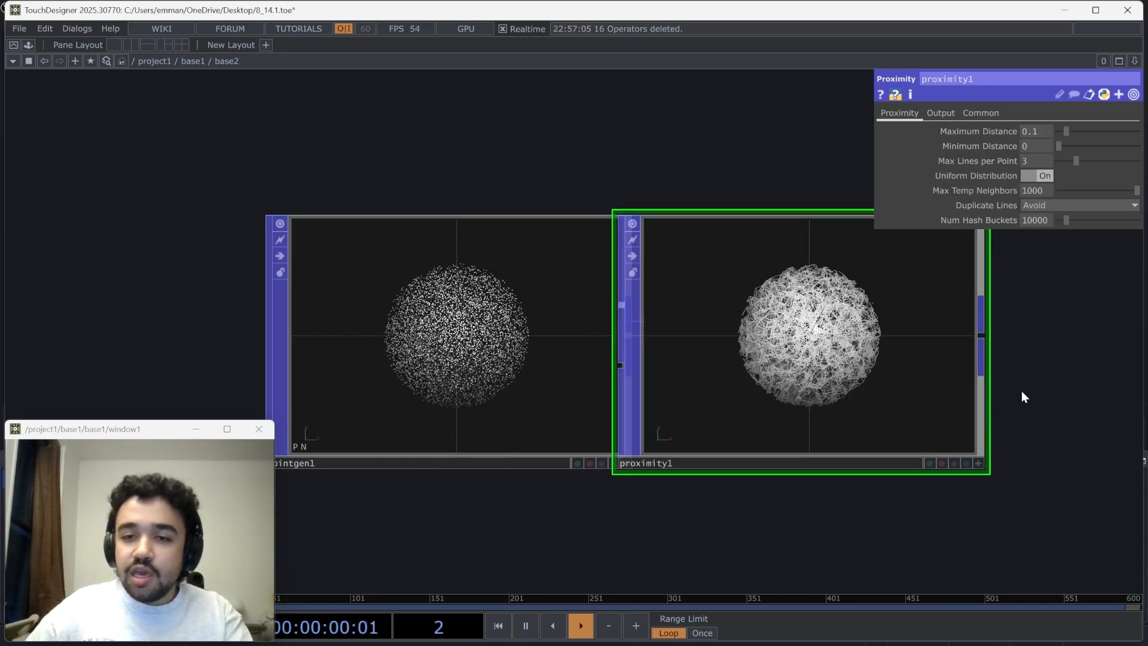
{"action": "left_click_drag", "start_coordinate": [1021, 390], "coordinate": [948, 391]}
{"action": "left_click_drag", "start_coordinate": [820, 352], "coordinate": [891, 353]}
Set the Point Generator's Number of Points to 1000
{"action": "left_click", "coordinate": [526, 257]}
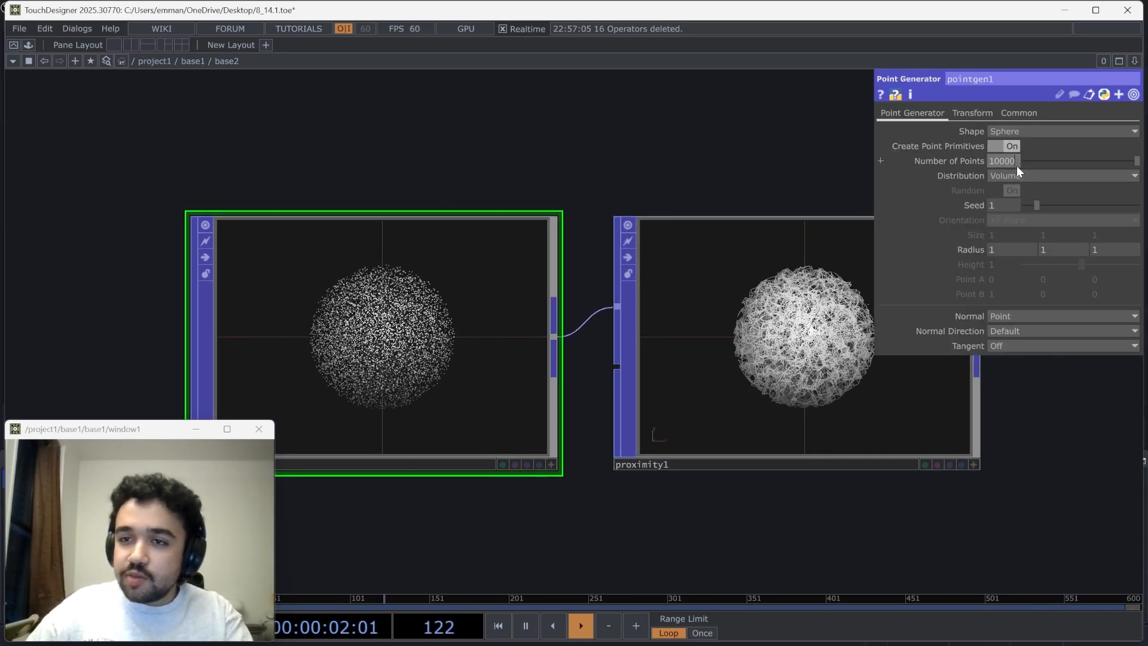
{"action": "key", "text": "Return"}
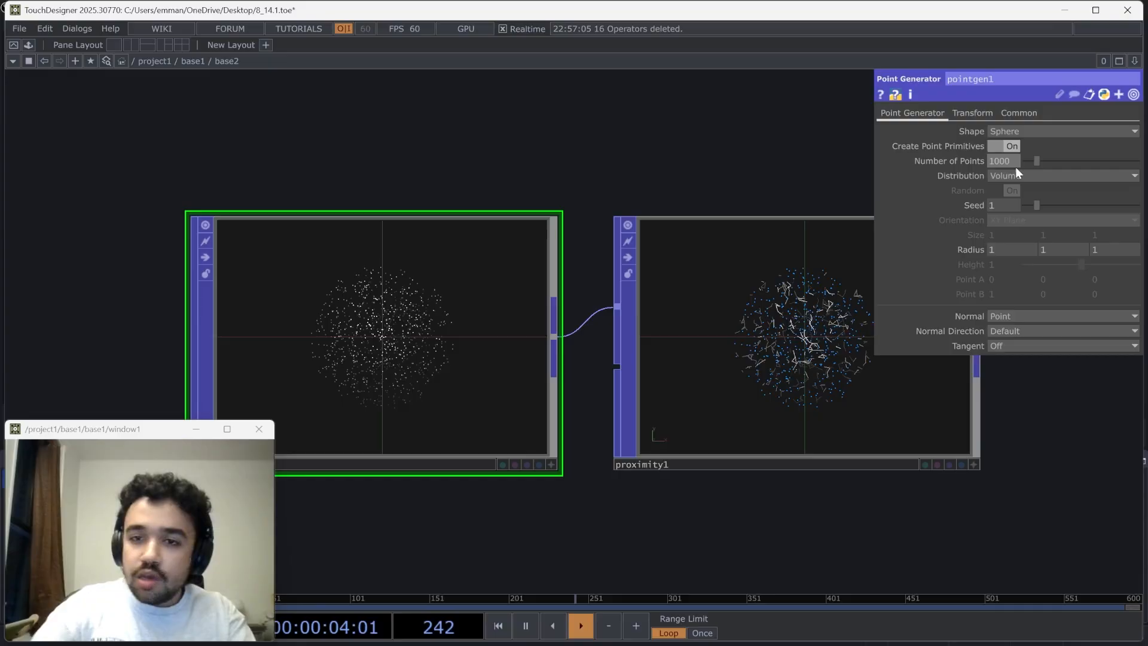
Examine up close how the Proximity POP's lines link neighbouring points, orbiting and zooming in its viewer
{"action": "left_click", "coordinate": [756, 333]}
{"action": "scroll", "coordinate": [756, 332], "scroll_direction": "up", "scroll_amount": 4}
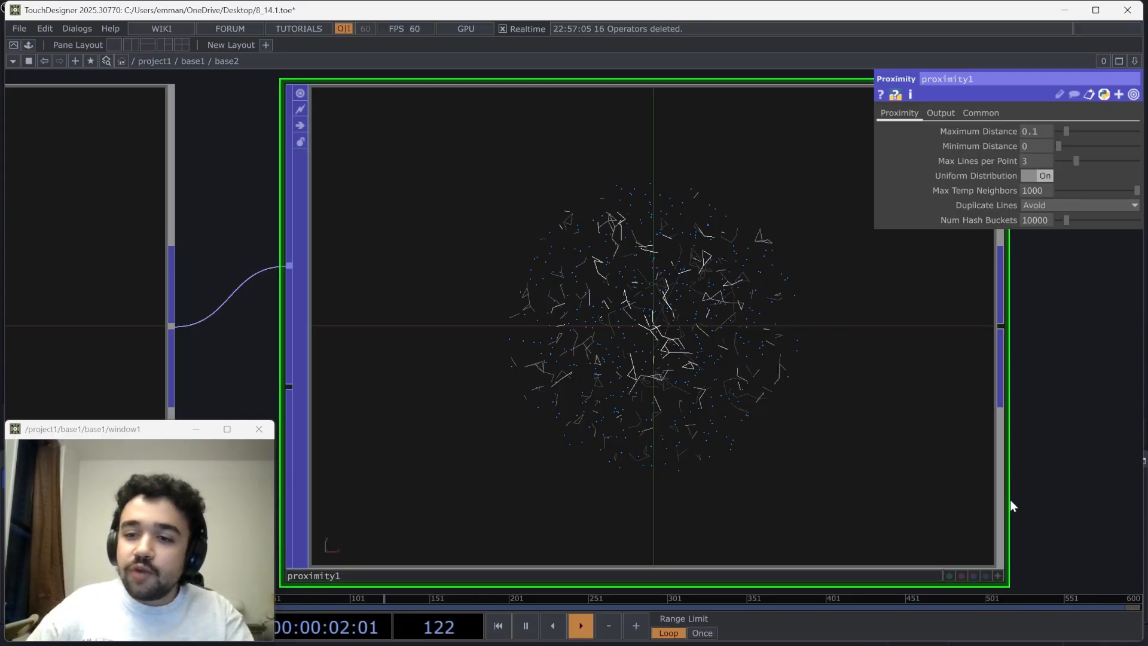
{"action": "left_click_drag", "start_coordinate": [1013, 495], "coordinate": [995, 495]}
{"action": "left_click", "coordinate": [980, 573]}
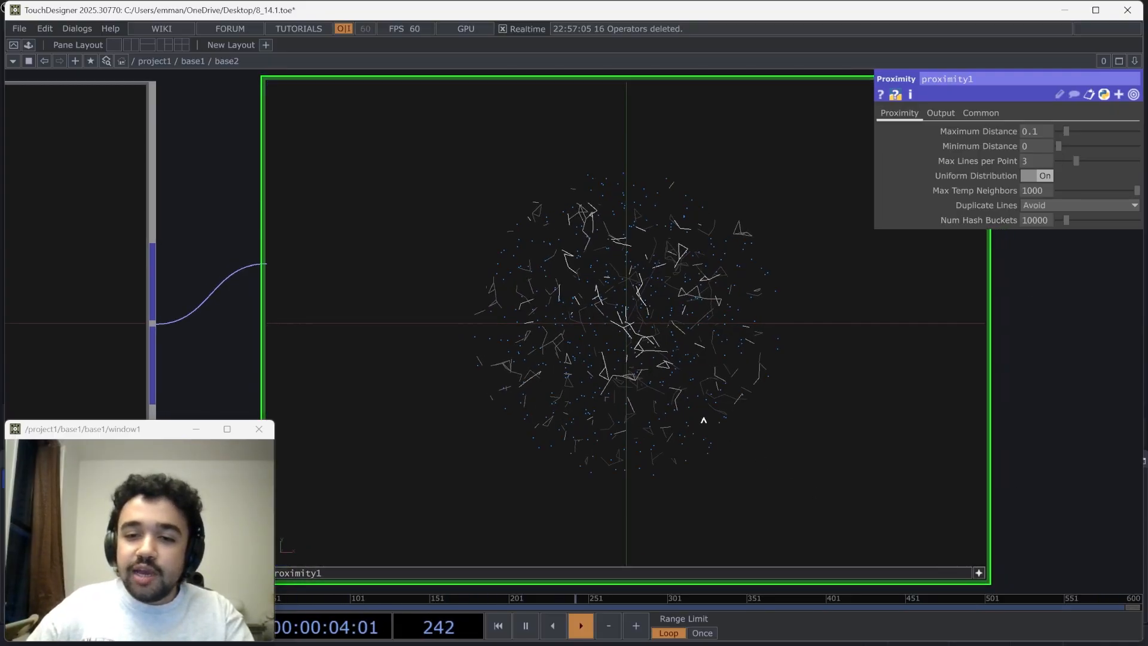
{"action": "left_click_drag", "start_coordinate": [702, 418], "coordinate": [637, 363]}
{"action": "scroll", "coordinate": [679, 402], "scroll_direction": "up", "scroll_amount": 8}
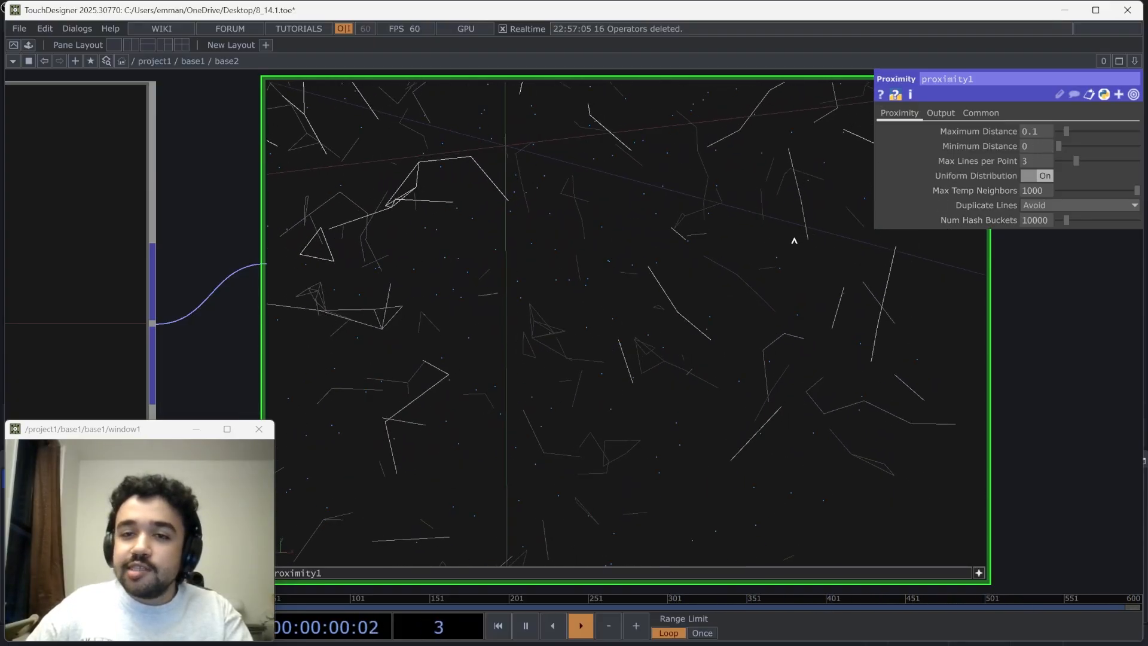
{"action": "left_click_drag", "start_coordinate": [622, 250], "coordinate": [676, 257]}
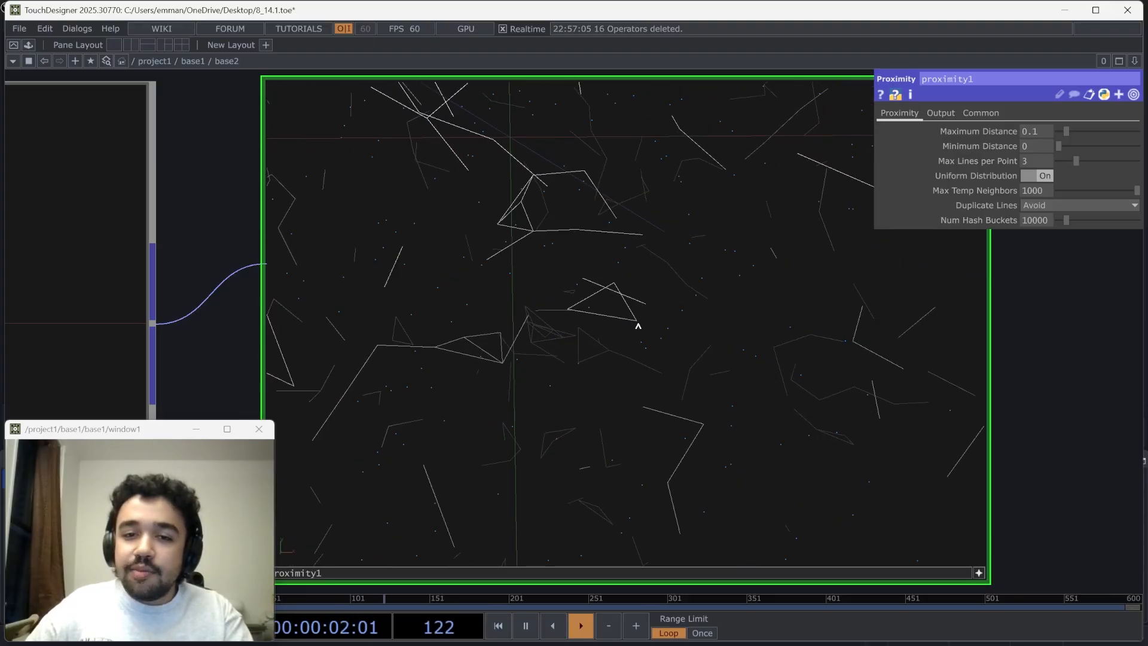
{"action": "left_click_drag", "start_coordinate": [638, 325], "coordinate": [628, 330]}
{"action": "scroll", "coordinate": [627, 330], "scroll_direction": "up", "scroll_amount": 3}
{"action": "left_click_drag", "start_coordinate": [546, 331], "coordinate": [559, 334]}
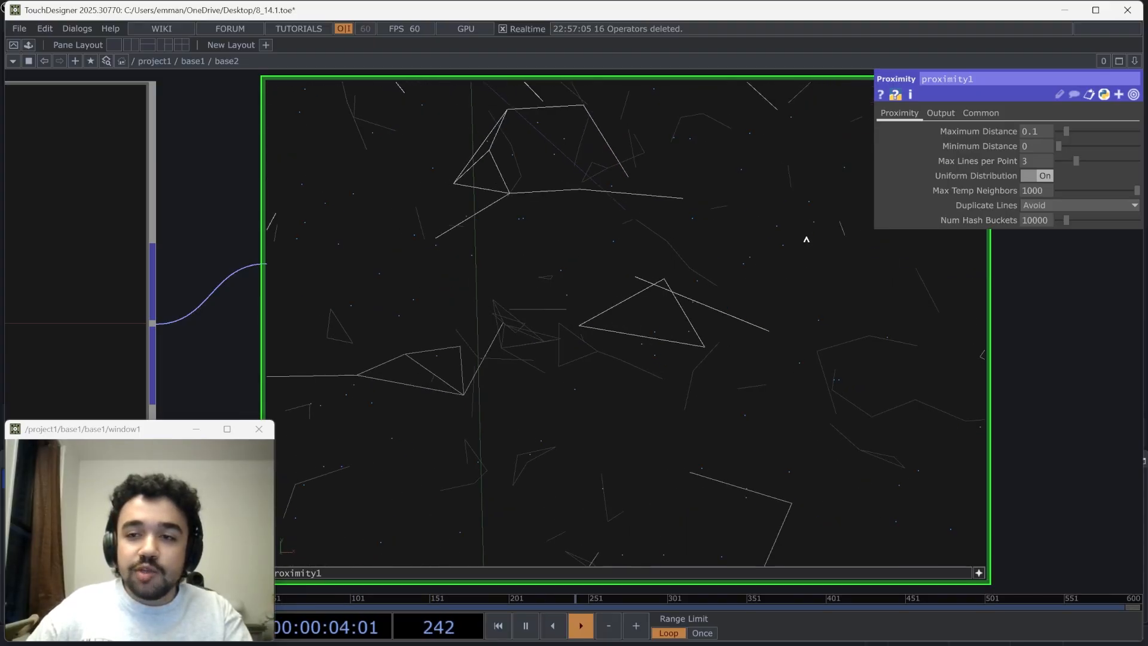
{"action": "left_click_drag", "start_coordinate": [831, 237], "coordinate": [590, 312]}
{"action": "scroll", "coordinate": [607, 341], "scroll_direction": "up", "scroll_amount": 3}
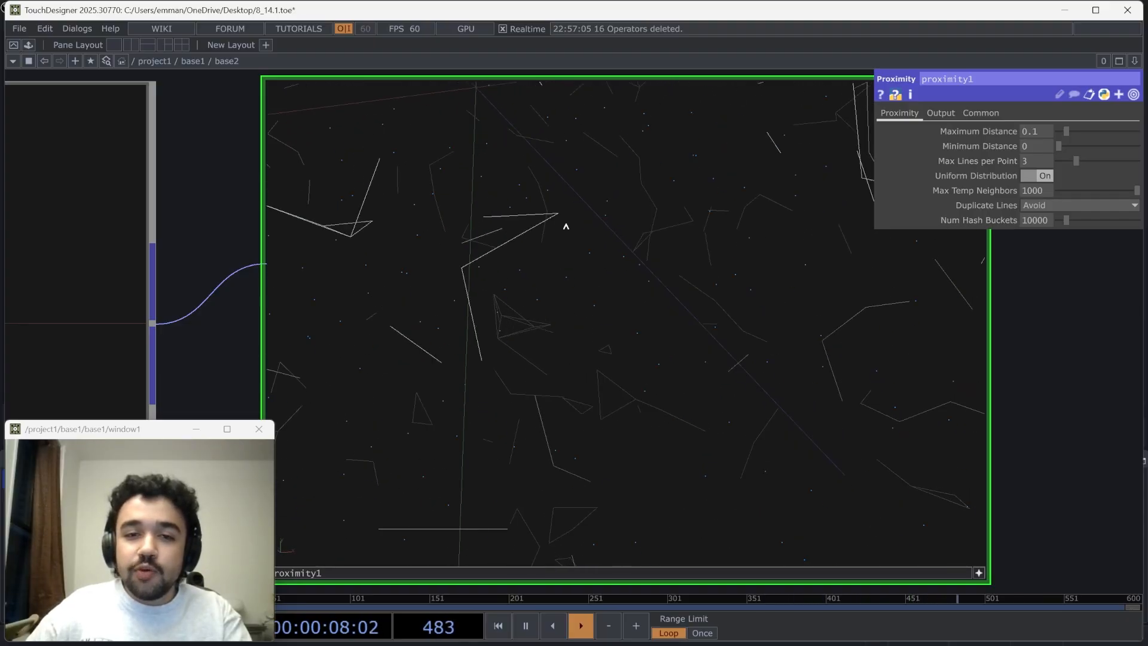
{"action": "left_click_drag", "start_coordinate": [566, 226], "coordinate": [570, 226]}
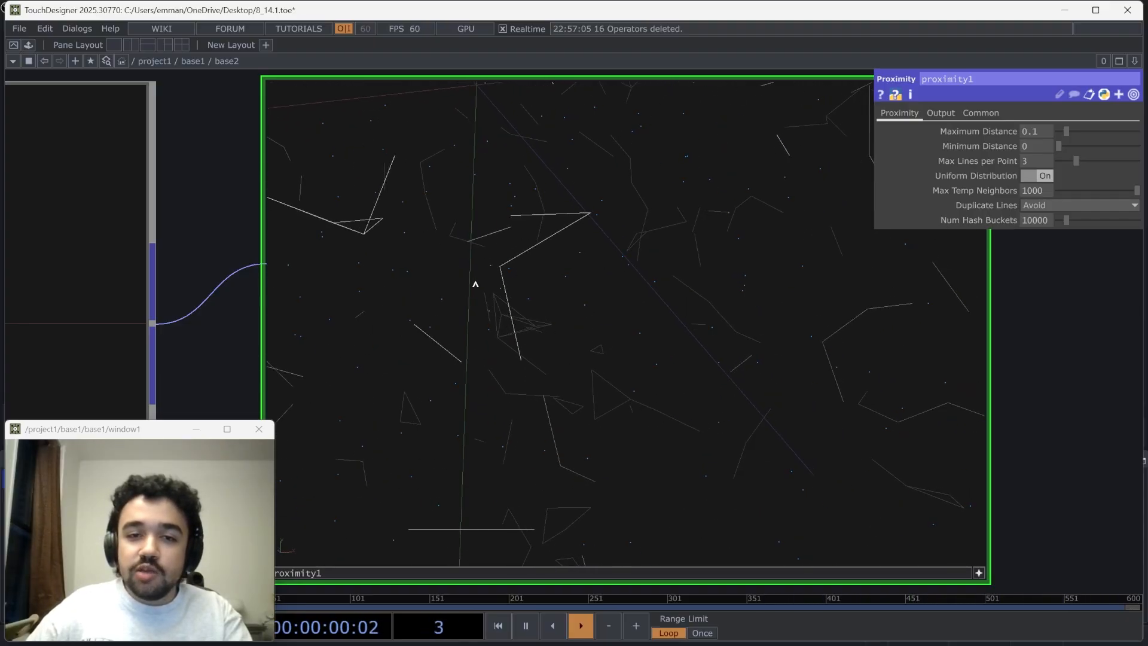
{"action": "scroll", "coordinate": [573, 244], "scroll_direction": "down", "scroll_amount": 5}
{"action": "left_click_drag", "start_coordinate": [574, 244], "coordinate": [946, 334]}
{"action": "scroll", "coordinate": [1071, 370], "scroll_direction": "up", "scroll_amount": 2}
{"action": "scroll", "coordinate": [1056, 374], "scroll_direction": "down", "scroll_amount": 5}
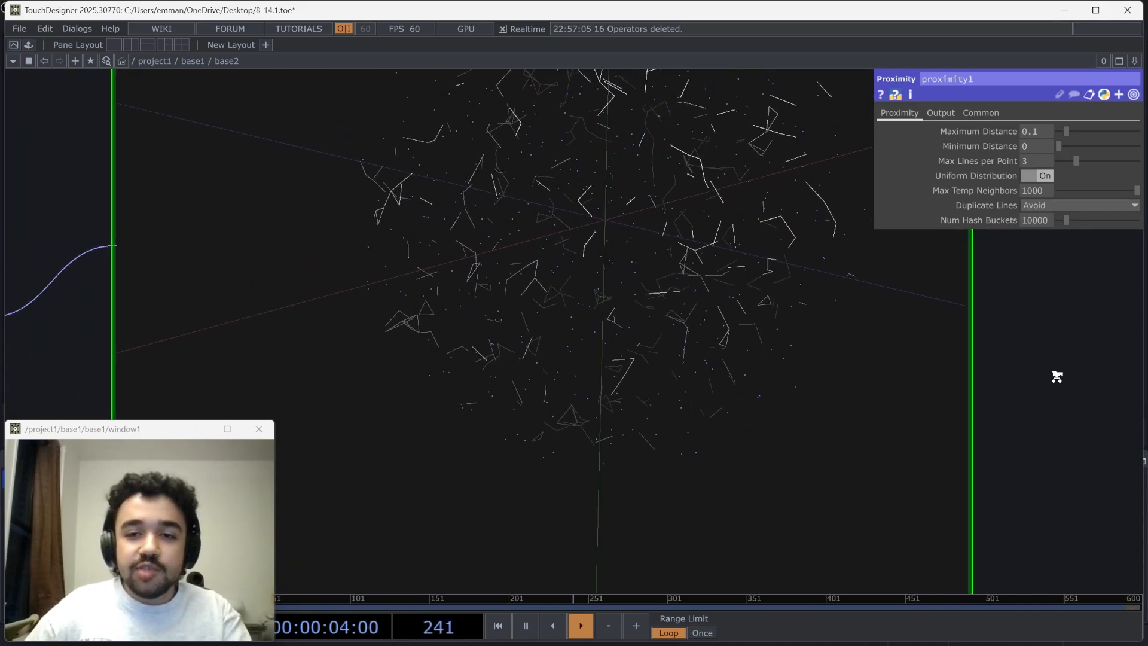
{"action": "left_click_drag", "start_coordinate": [1068, 364], "coordinate": [1064, 338]}
{"action": "left_click_drag", "start_coordinate": [961, 317], "coordinate": [878, 297]}
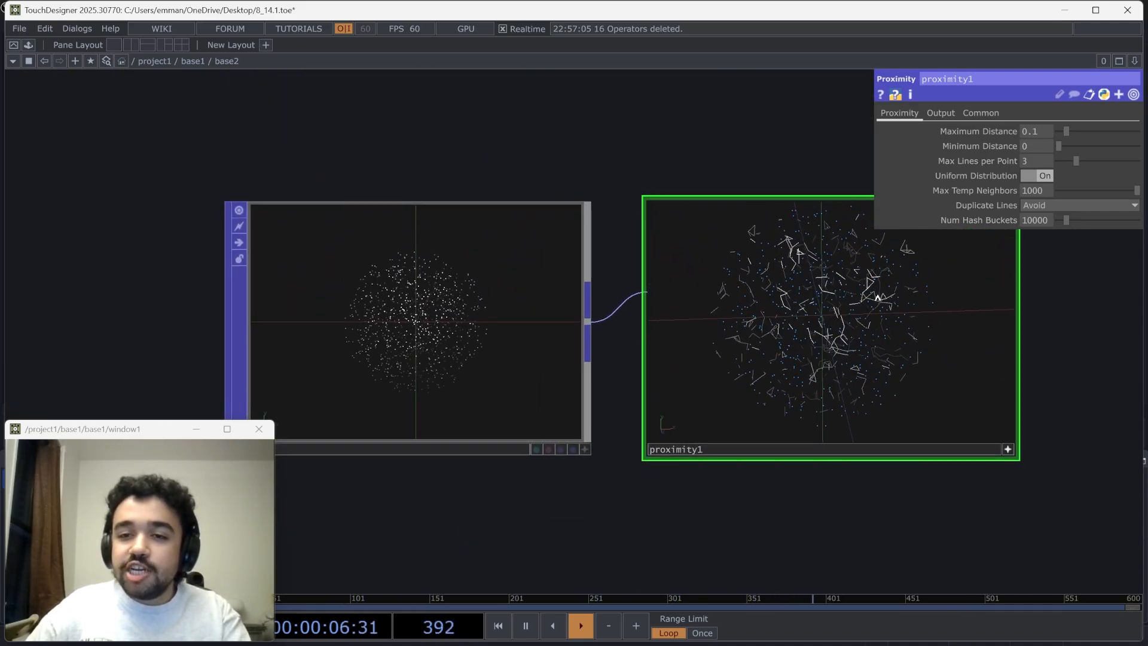
Inspect the unconnected point sphere in the Point Generator's viewer, then make both operators' viewers inactive
{"action": "left_click", "coordinate": [584, 451]}
{"action": "left_click_drag", "start_coordinate": [457, 353], "coordinate": [443, 350]}
{"action": "left_click", "coordinate": [584, 453]}
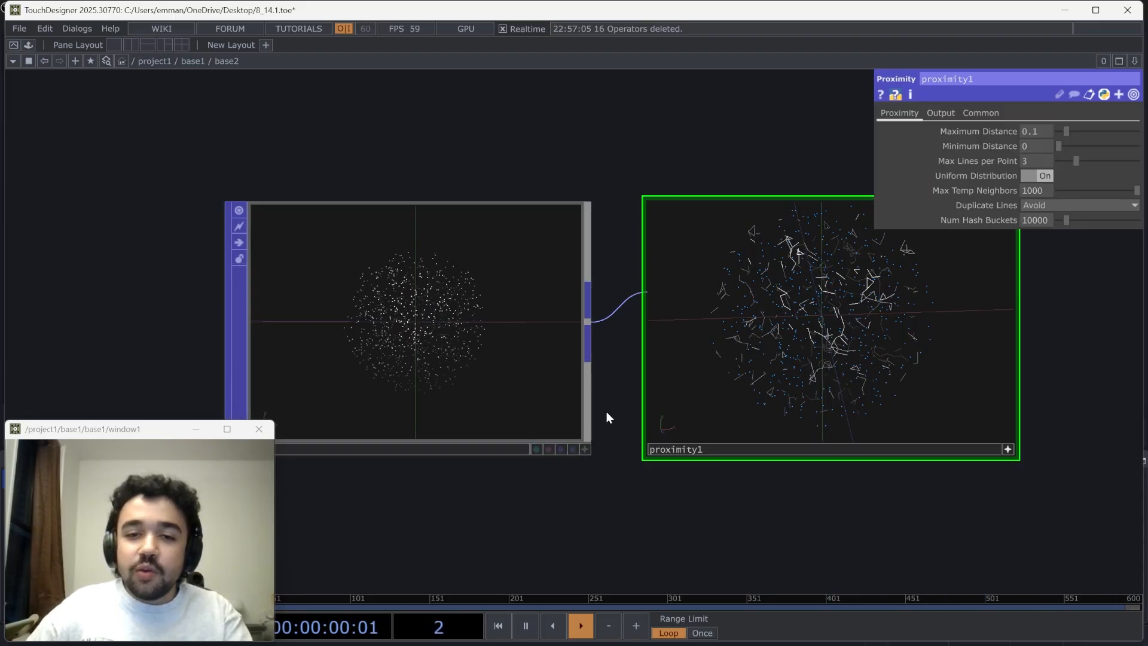
{"action": "left_click", "coordinate": [1007, 449]}
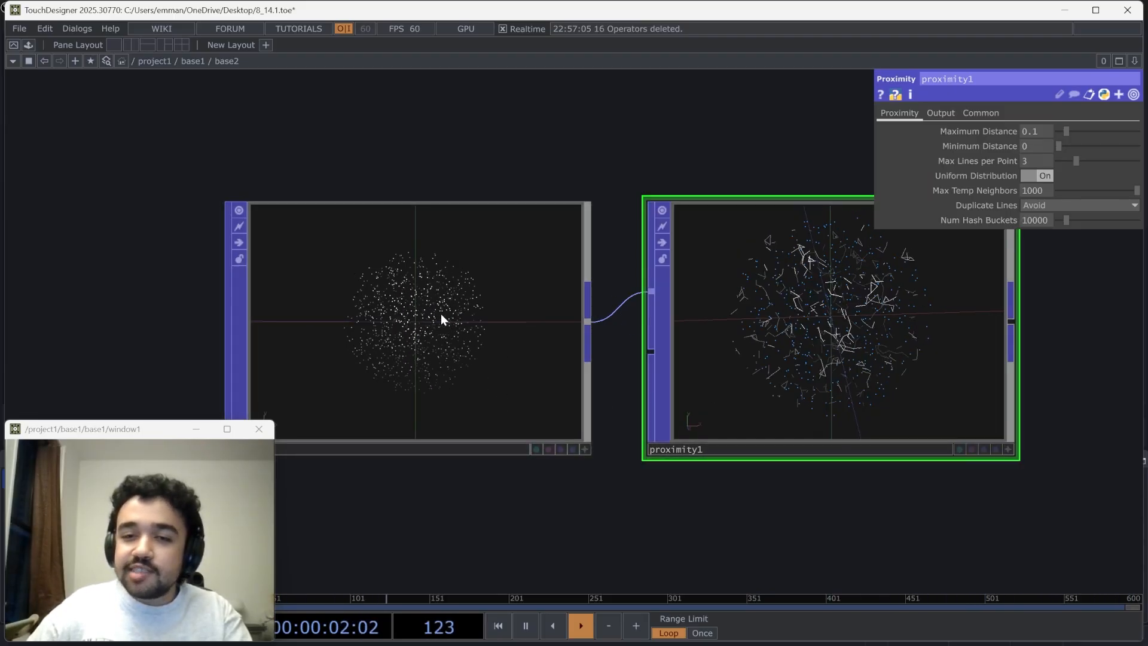
Disconnect the Point Generator from the Proximity POP's first input, reposition it, and wire it into the second input
{"action": "left_click_drag", "start_coordinate": [440, 317], "coordinate": [375, 313]}
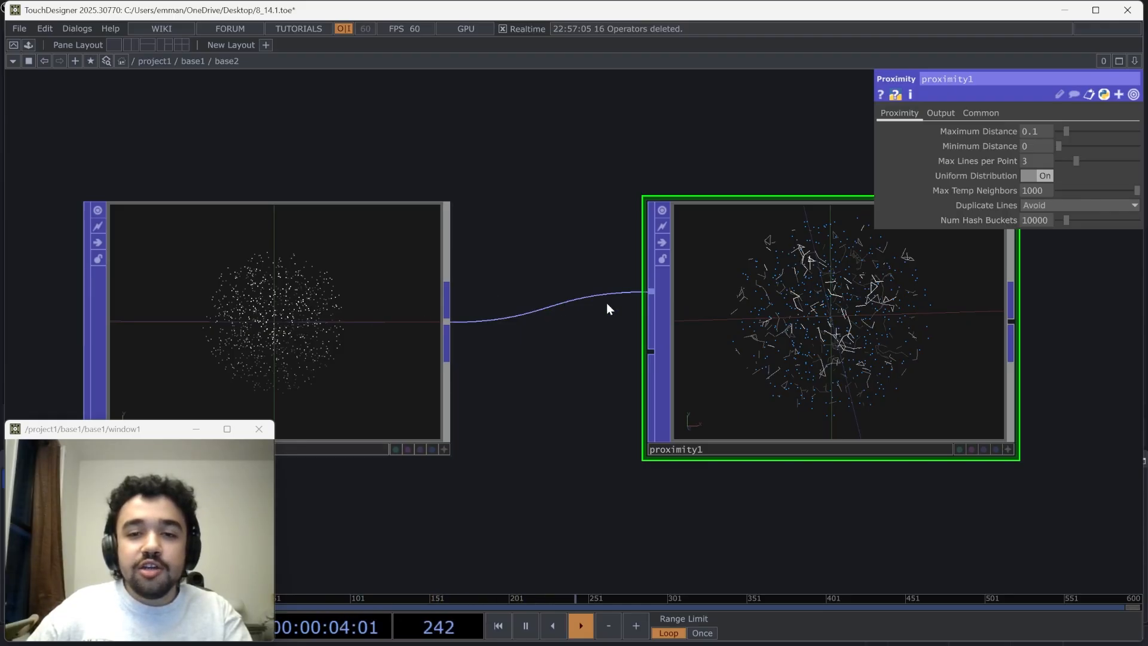
{"action": "right_click", "coordinate": [581, 298]}
{"action": "left_click", "coordinate": [606, 332]}
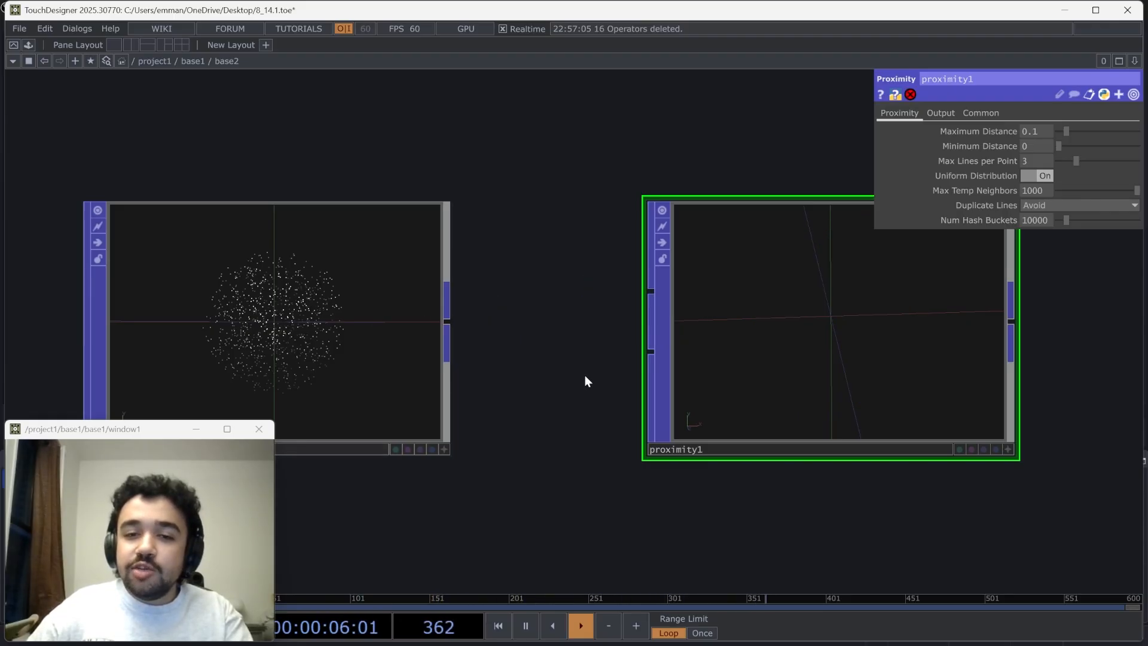
{"action": "left_click_drag", "start_coordinate": [486, 330], "coordinate": [492, 272]}
{"action": "scroll", "coordinate": [493, 269], "scroll_direction": "down", "scroll_amount": 2}
{"action": "left_click_drag", "start_coordinate": [388, 257], "coordinate": [379, 361]}
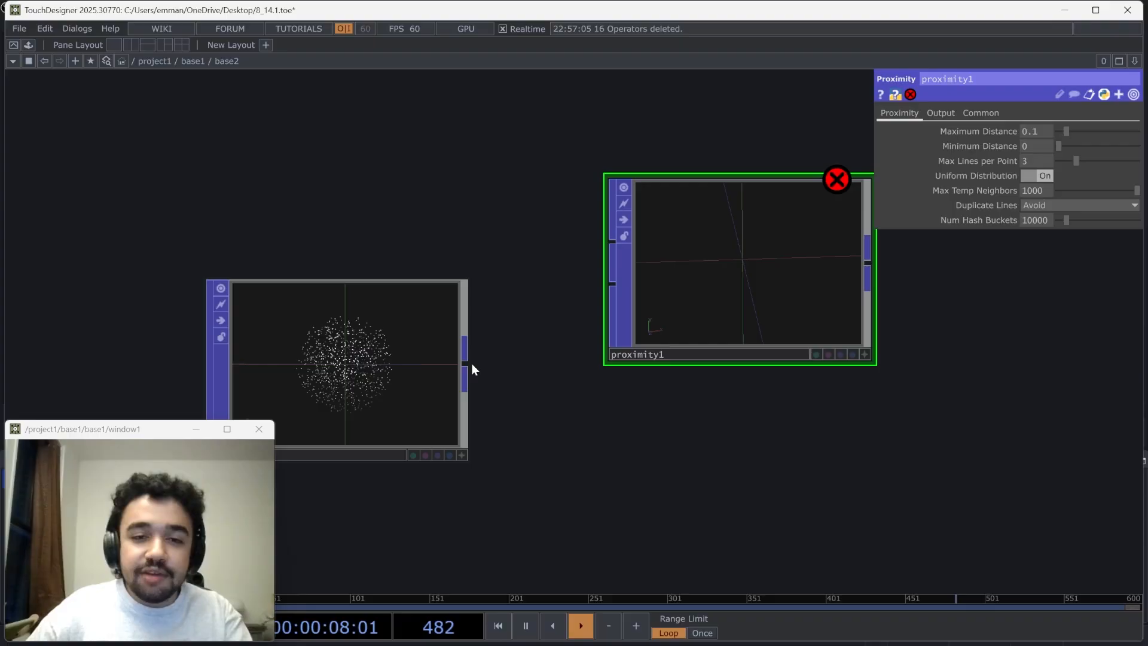
{"action": "left_click_drag", "start_coordinate": [472, 363], "coordinate": [610, 287]}
Move the Point POP above the Point Generator and connect its output to the Proximity POP's first input
{"action": "scroll", "coordinate": [425, 230], "scroll_direction": "down", "scroll_amount": 2}
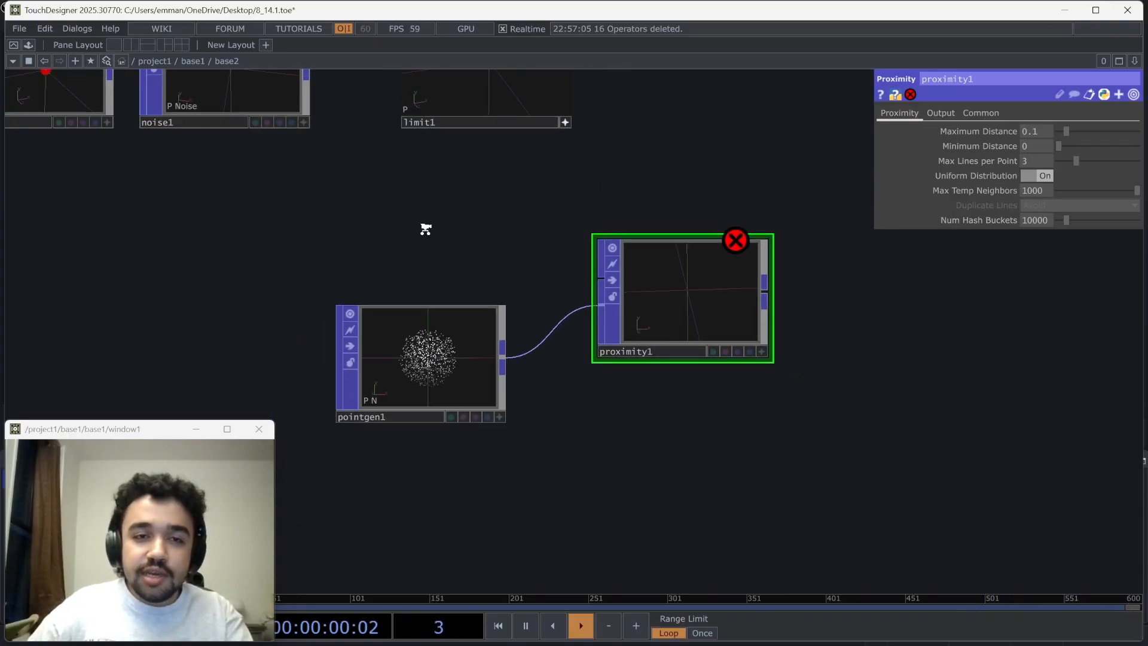
{"action": "scroll", "coordinate": [425, 229], "scroll_direction": "down", "scroll_amount": 2}
{"action": "left_click_drag", "start_coordinate": [155, 158], "coordinate": [468, 291]}
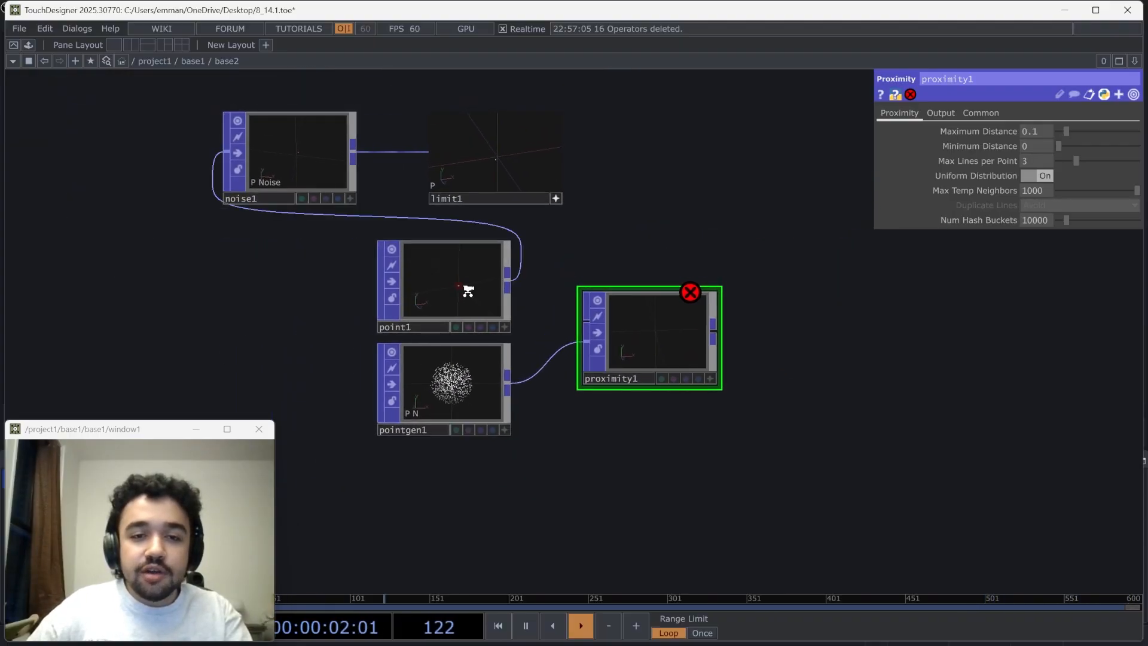
{"action": "scroll", "coordinate": [468, 291], "scroll_direction": "up", "scroll_amount": 2}
{"action": "left_click_drag", "start_coordinate": [668, 366], "coordinate": [696, 356]}
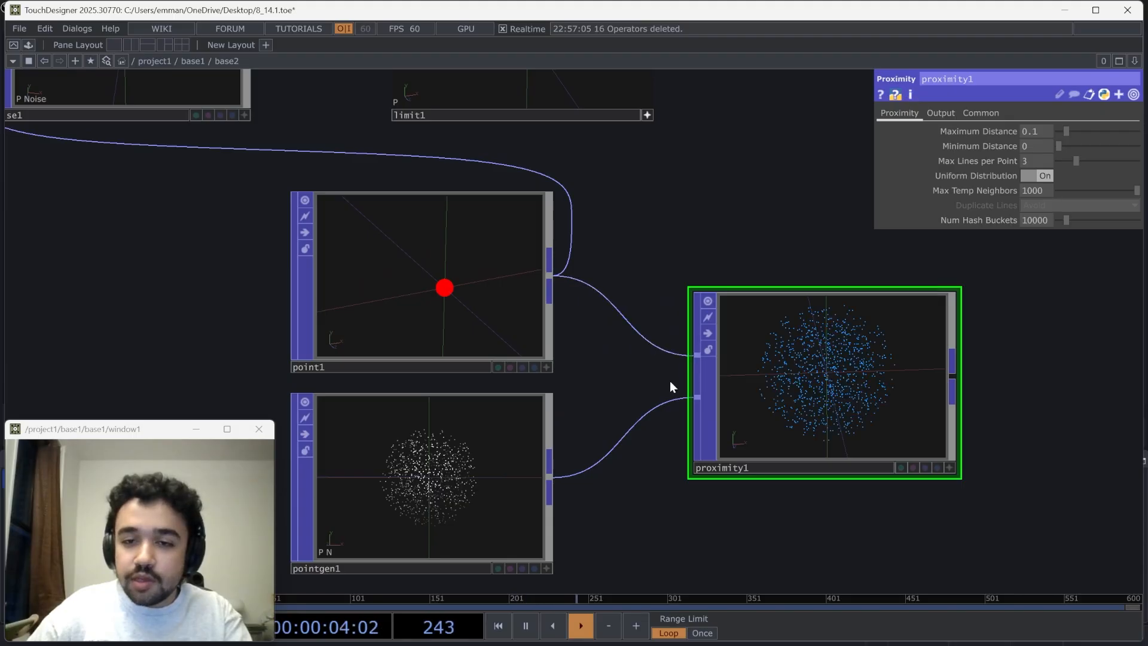
Check in the Proximity POP's viewer how the single point connects to the generated points
{"action": "left_click_drag", "start_coordinate": [633, 396], "coordinate": [521, 379]}
{"action": "scroll", "coordinate": [840, 417], "scroll_direction": "up", "scroll_amount": 2}
{"action": "left_click", "coordinate": [840, 467]}
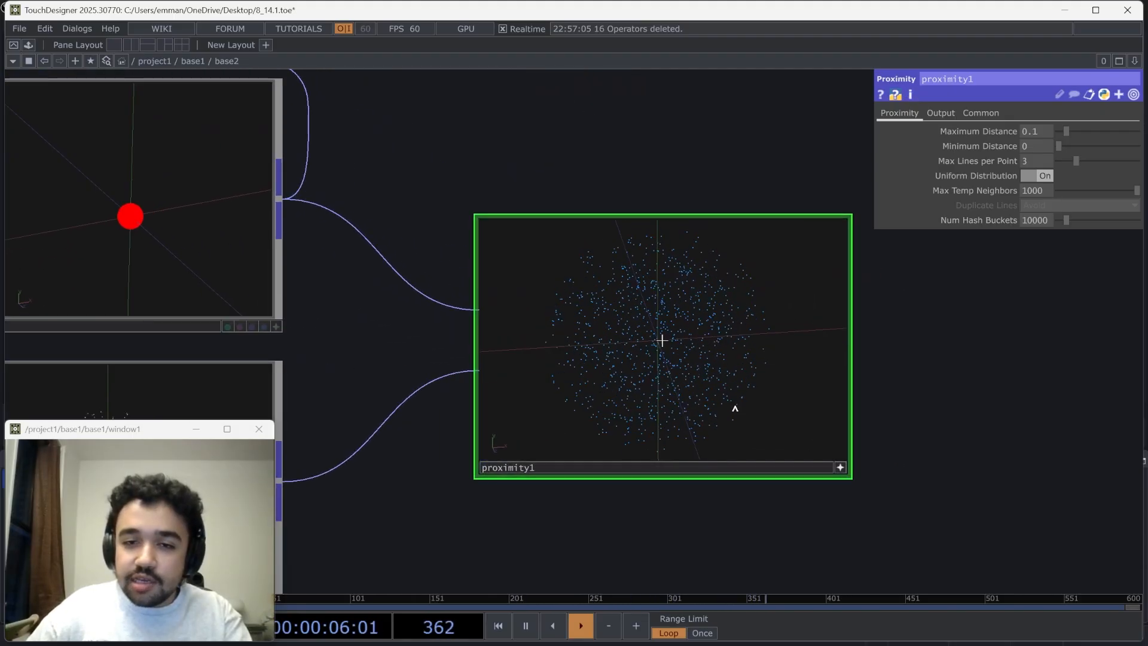
{"action": "scroll", "coordinate": [733, 405], "scroll_direction": "up", "scroll_amount": 6}
{"action": "left_click_drag", "start_coordinate": [708, 334], "coordinate": [628, 333]}
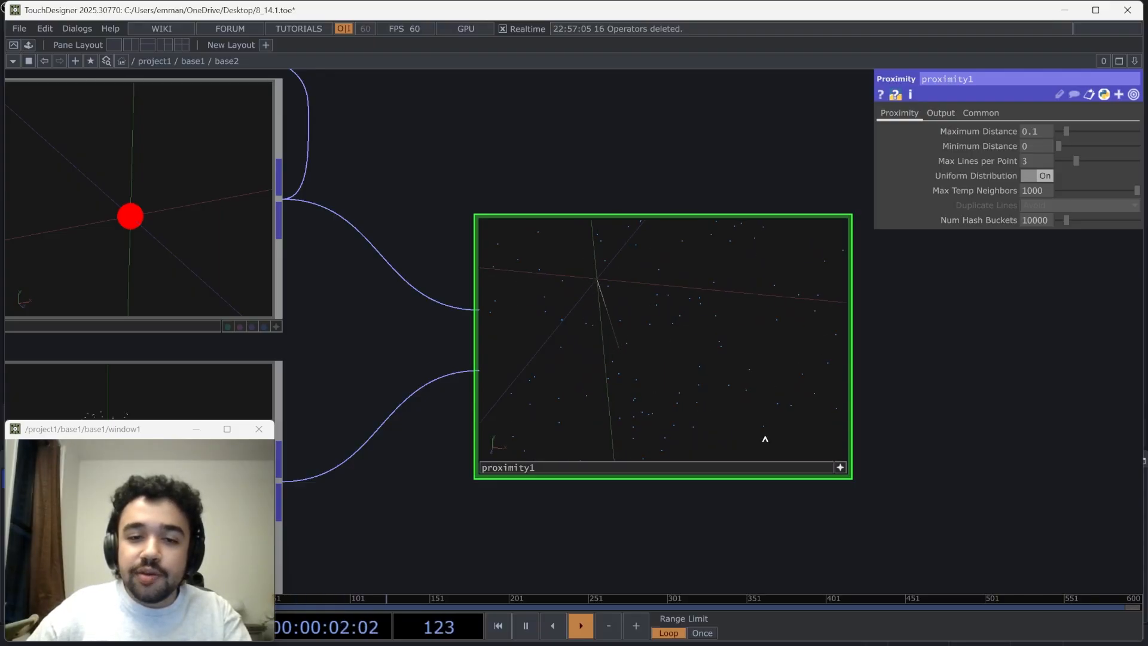
{"action": "left_click", "coordinate": [840, 467]}
{"action": "scroll", "coordinate": [338, 337], "scroll_direction": "down", "scroll_amount": 2}
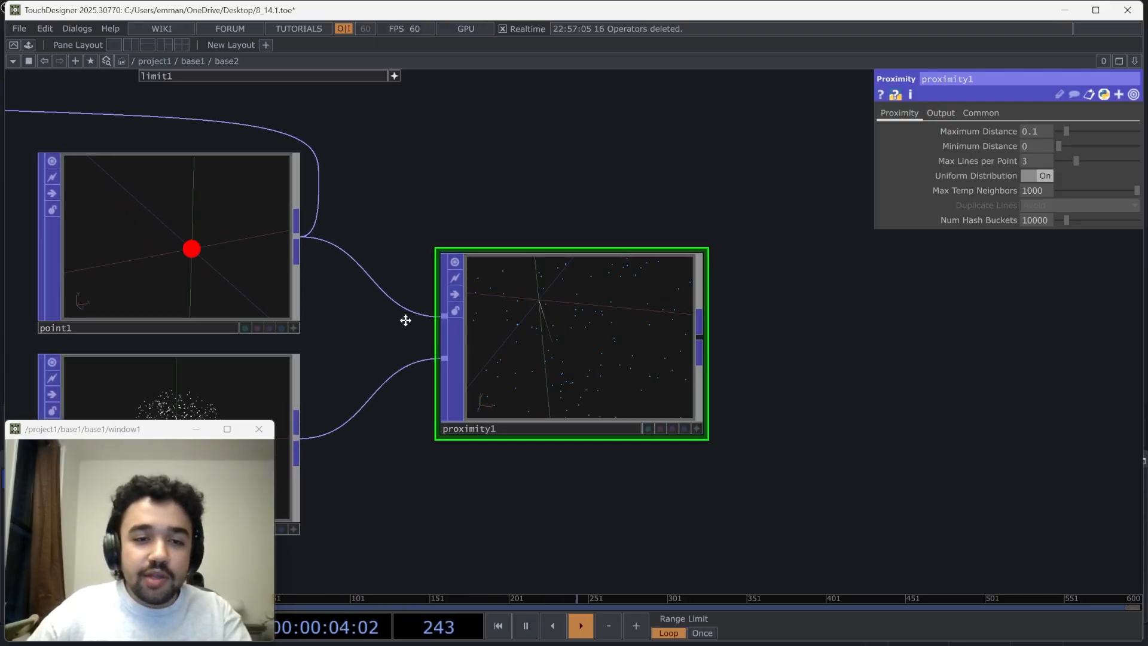
Set the Proximity POP's maximum distance to about 0.416 and inspect the connecting lines in its viewer from several angles
{"action": "left_click_drag", "start_coordinate": [405, 320], "coordinate": [475, 284]}
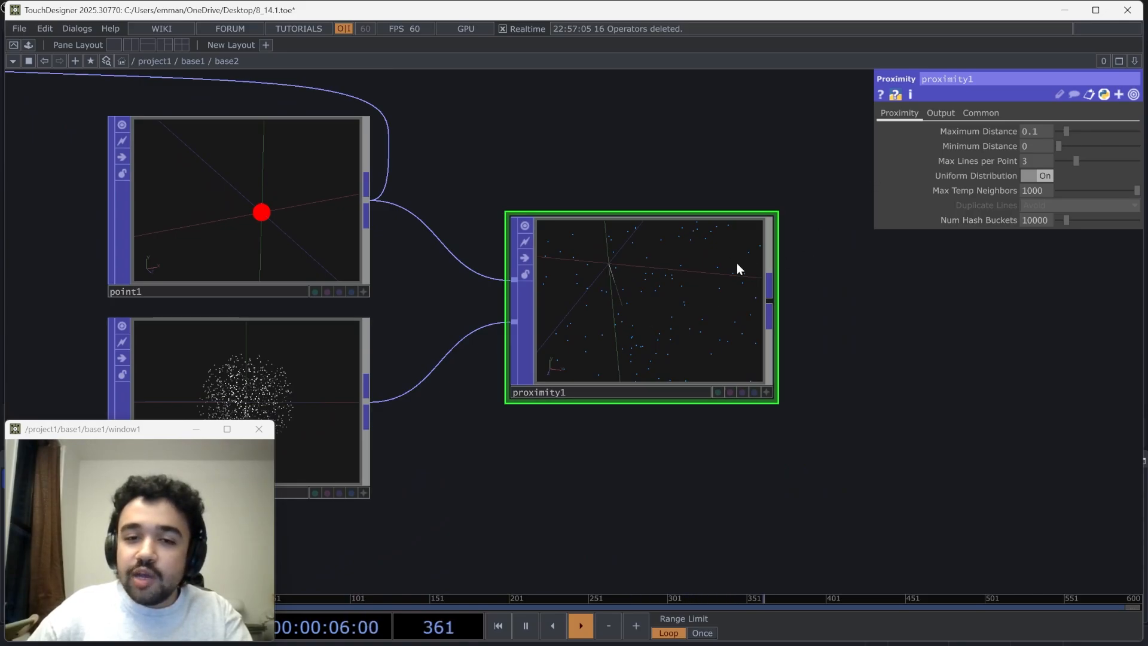
{"action": "scroll", "coordinate": [737, 263], "scroll_direction": "up", "scroll_amount": 2}
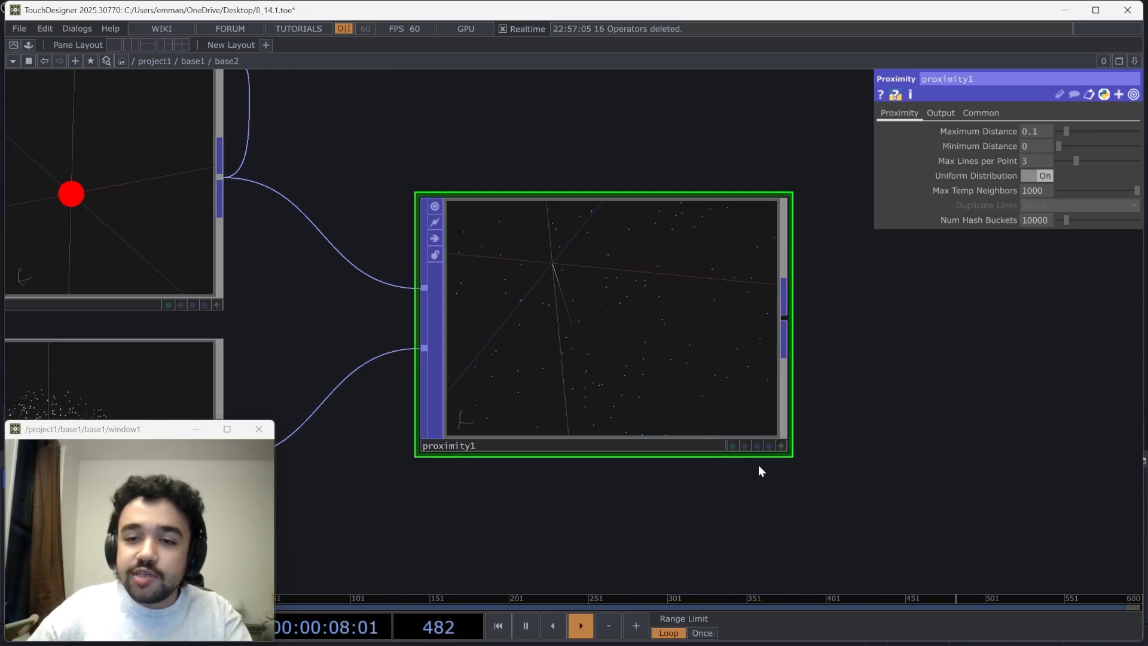
{"action": "left_click", "coordinate": [781, 446]}
{"action": "scroll", "coordinate": [617, 322], "scroll_direction": "down", "scroll_amount": 4}
{"action": "left_click_drag", "start_coordinate": [607, 322], "coordinate": [577, 332]}
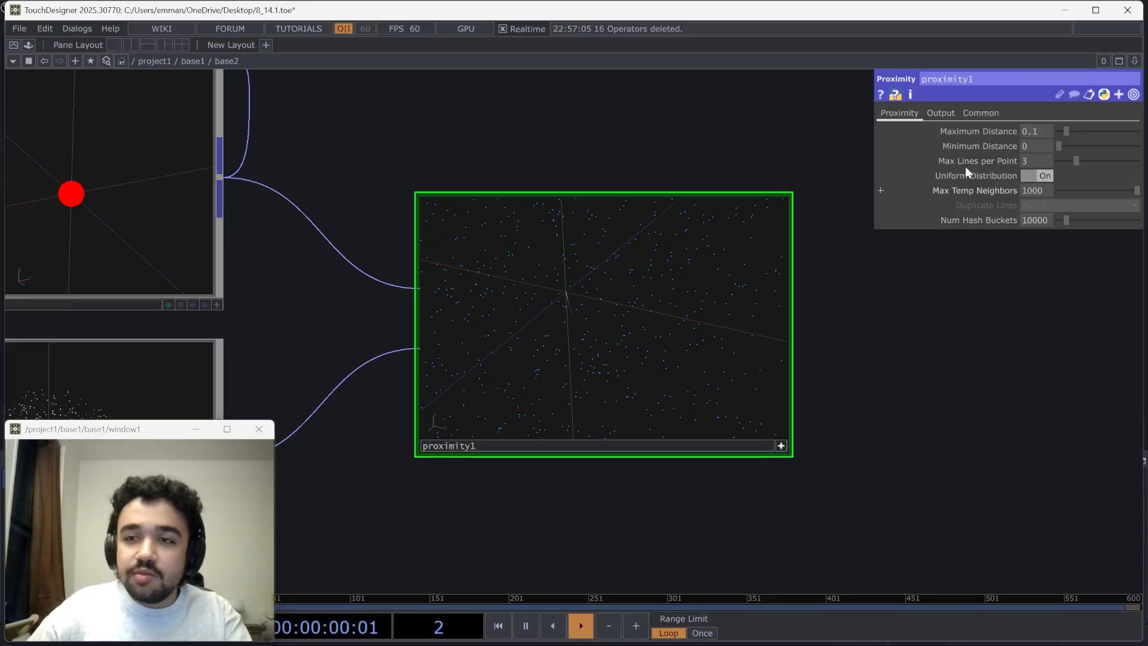
{"action": "left_click_drag", "start_coordinate": [1073, 132], "coordinate": [1092, 133]}
{"action": "left_click_drag", "start_coordinate": [642, 287], "coordinate": [671, 285]}
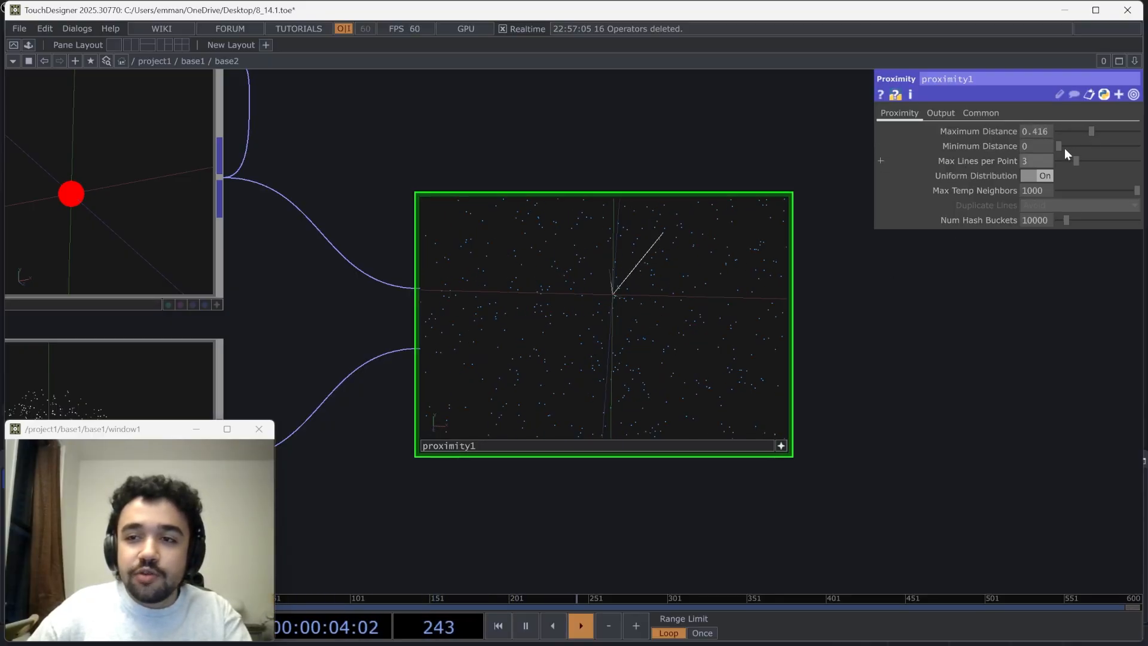
{"action": "left_click_drag", "start_coordinate": [708, 249], "coordinate": [585, 314]}
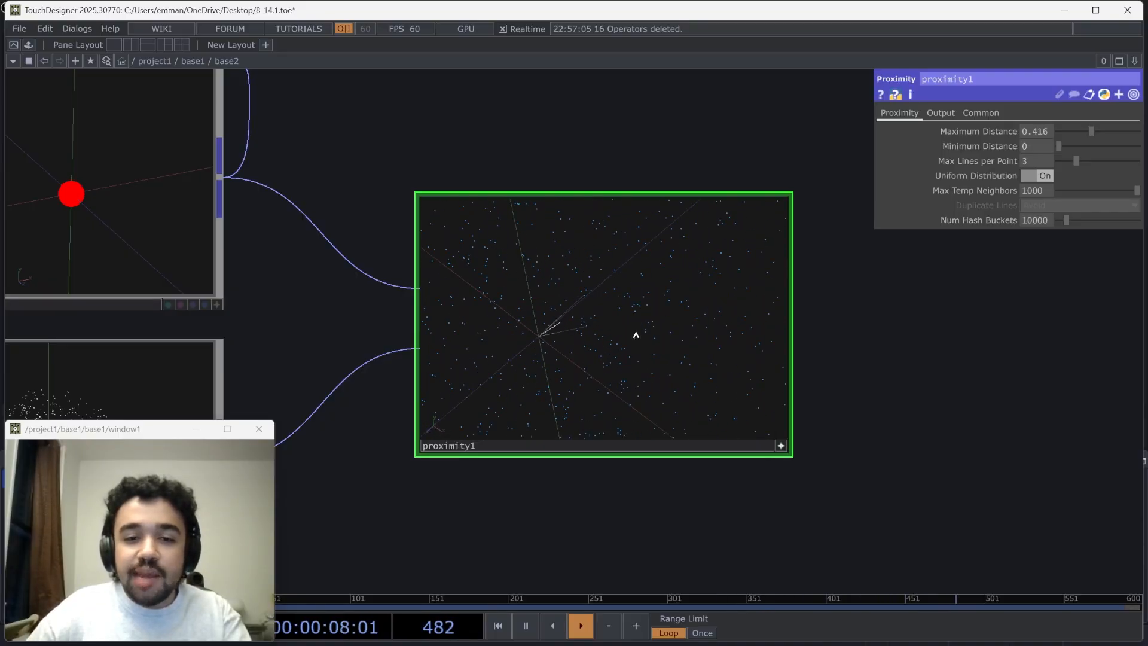
{"action": "left_click_drag", "start_coordinate": [636, 335], "coordinate": [604, 320]}
{"action": "scroll", "coordinate": [800, 433], "scroll_direction": "down", "scroll_amount": 2}
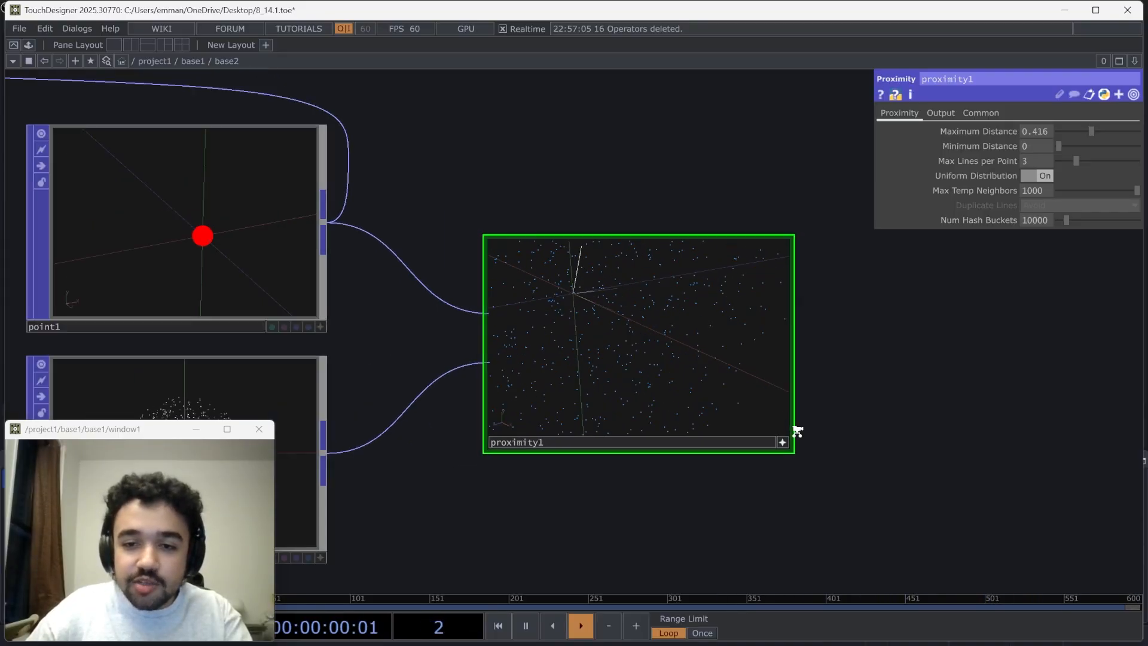
Move the Proximity POP and the Point POP apart, and wire the Limit POP's output into the Proximity POP's first input
{"action": "scroll", "coordinate": [797, 431], "scroll_direction": "down", "scroll_amount": 3}
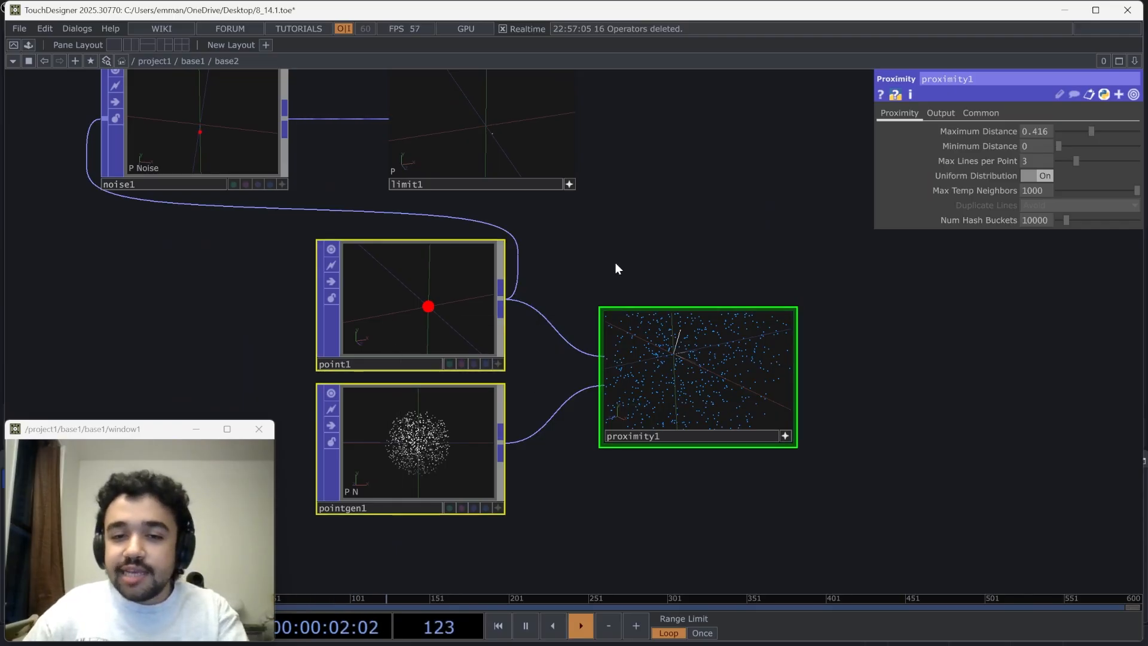
{"action": "scroll", "coordinate": [575, 314], "scroll_direction": "down", "scroll_amount": 2}
{"action": "left_click_drag", "start_coordinate": [704, 313], "coordinate": [773, 366]}
{"action": "left_click_drag", "start_coordinate": [544, 366], "coordinate": [209, 265]}
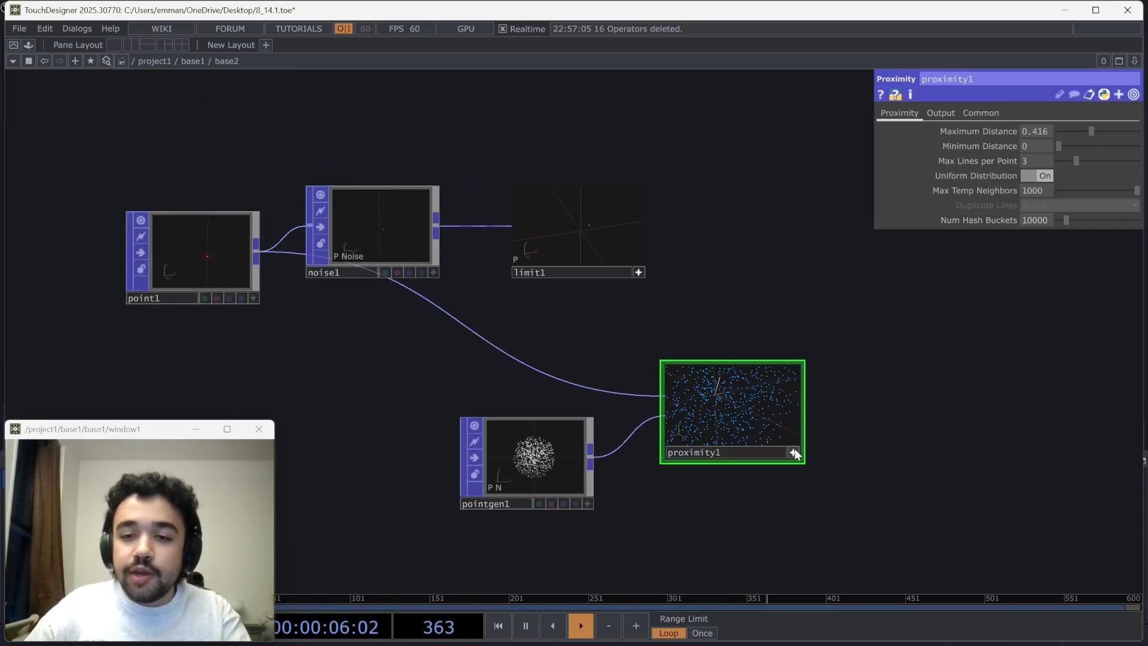
{"action": "mouse_move", "coordinate": [779, 439]}
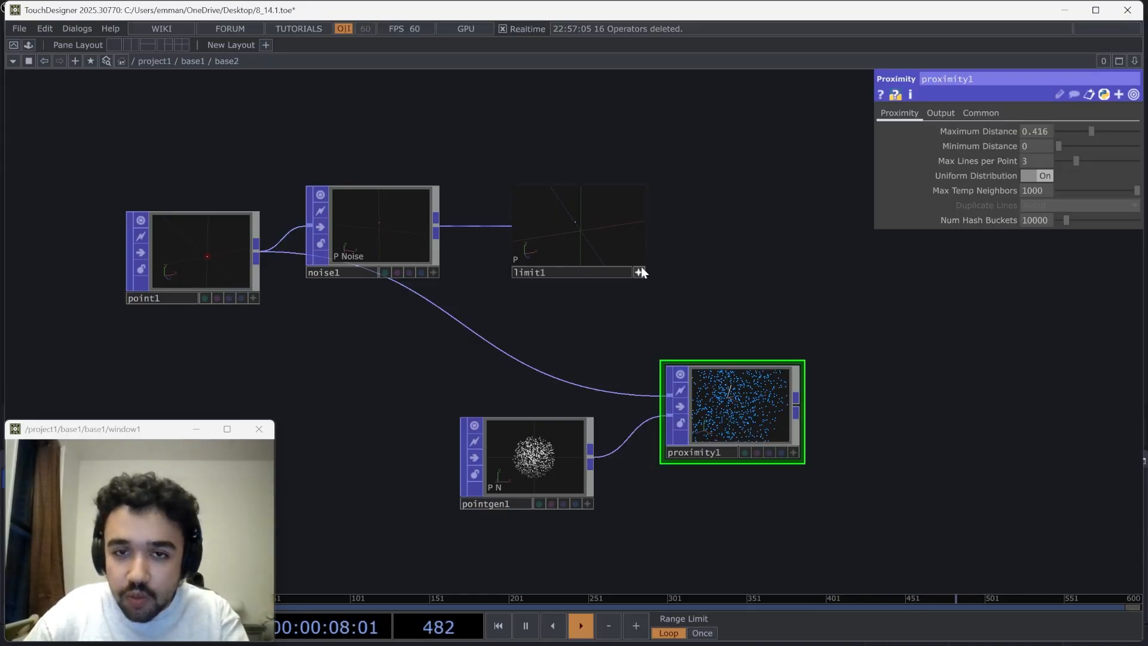
{"action": "mouse_move", "coordinate": [646, 226]}
{"action": "left_click_drag", "start_coordinate": [636, 369], "coordinate": [635, 395]}
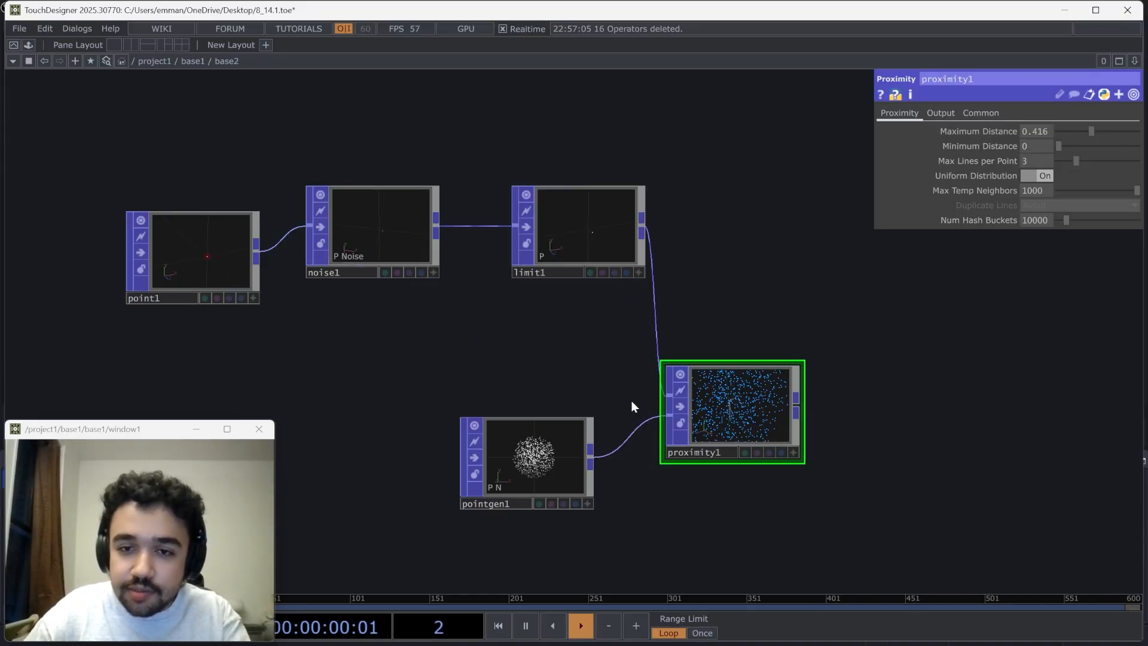
Delete the Point Generator POP and place a new Grid POP in the empty area near the Proximity POP
{"action": "left_click", "coordinate": [557, 432]}
{"action": "key", "text": "Delete"}
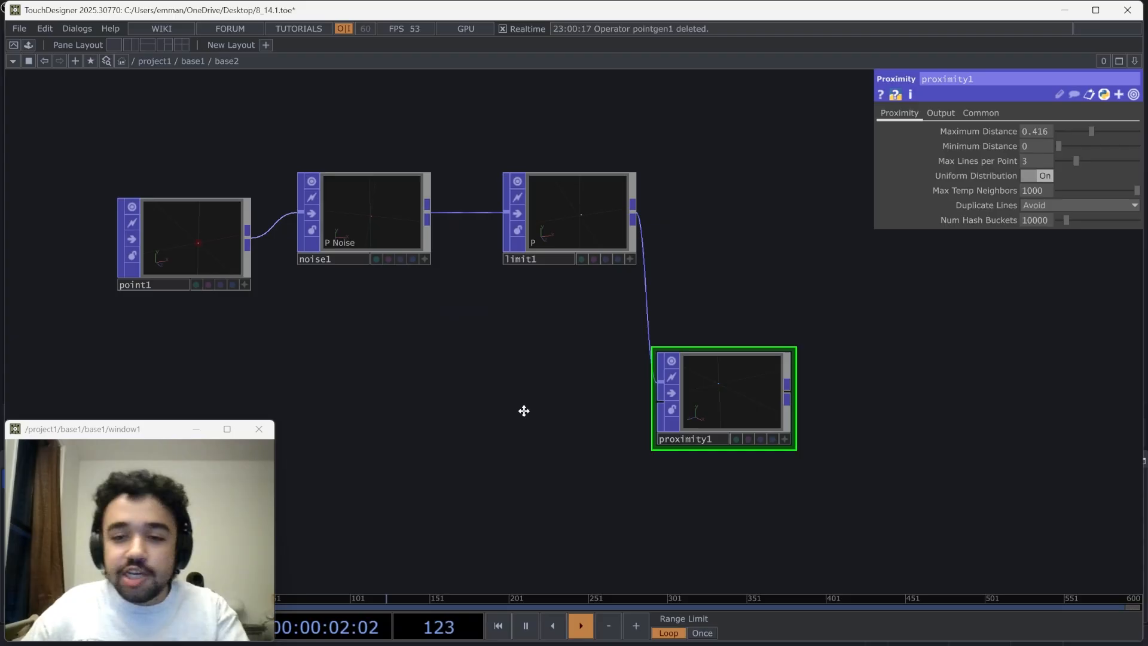
{"action": "key", "text": "Tab"}
{"action": "type", "text": "gru"}
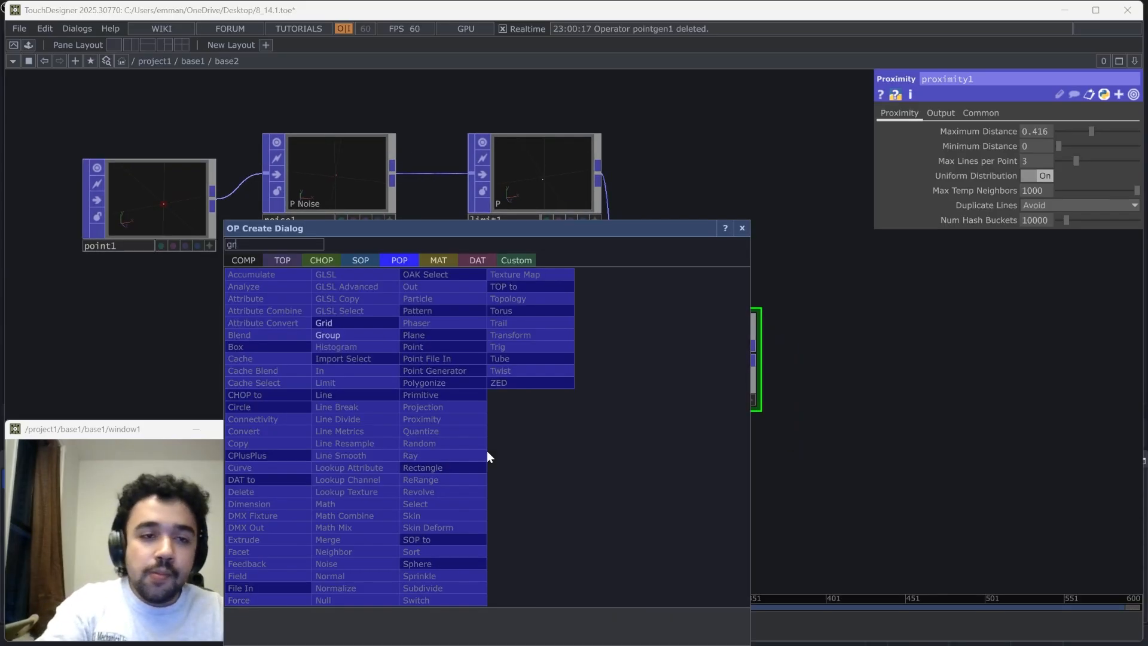
{"action": "left_click", "coordinate": [359, 321]}
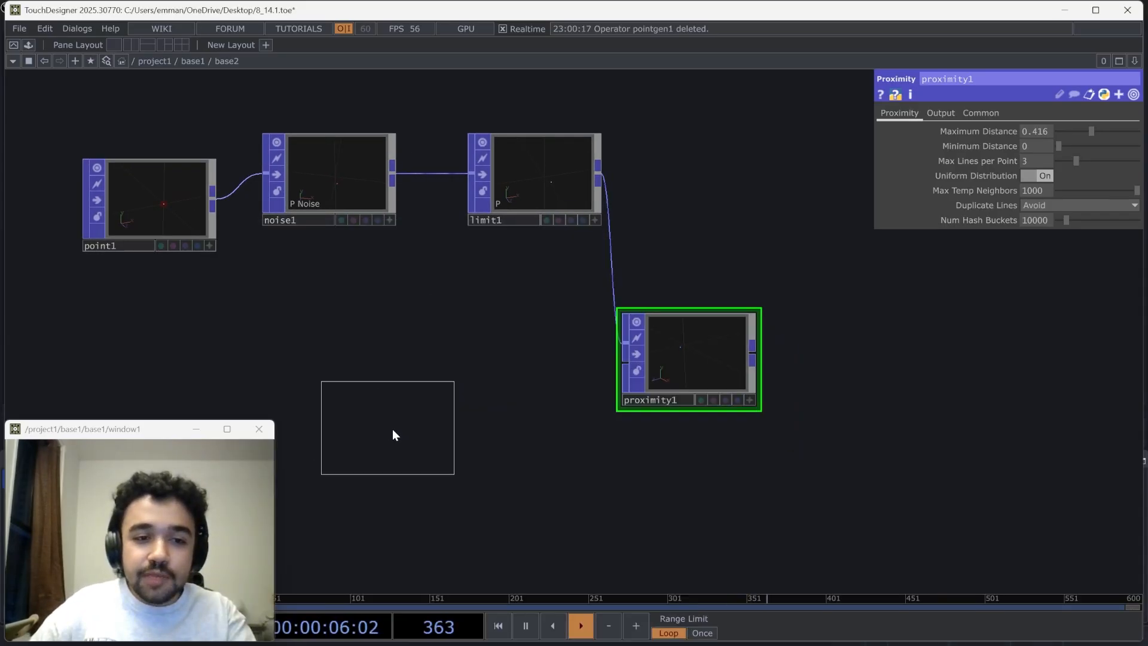
{"action": "left_click", "coordinate": [392, 429]}
Set the Grid POP to 5 columns, 5 rows and 5 slices, viewing it as a wireframe from an angle
{"action": "scroll", "coordinate": [393, 429], "scroll_direction": "up", "scroll_amount": 3}
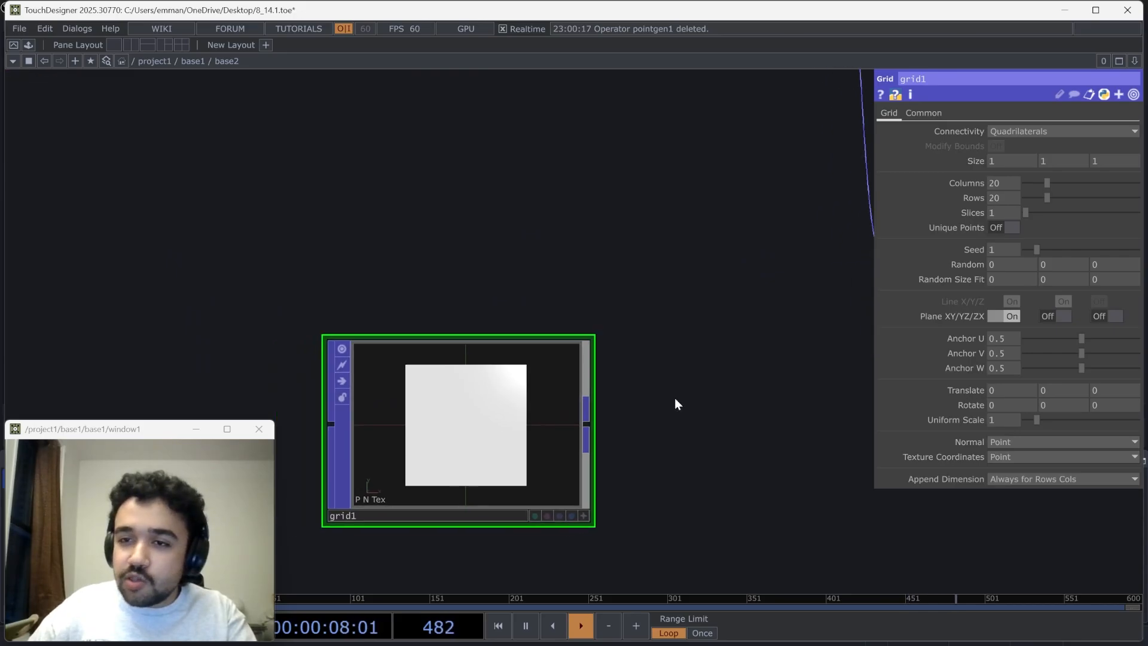
{"action": "left_click", "coordinate": [583, 515]}
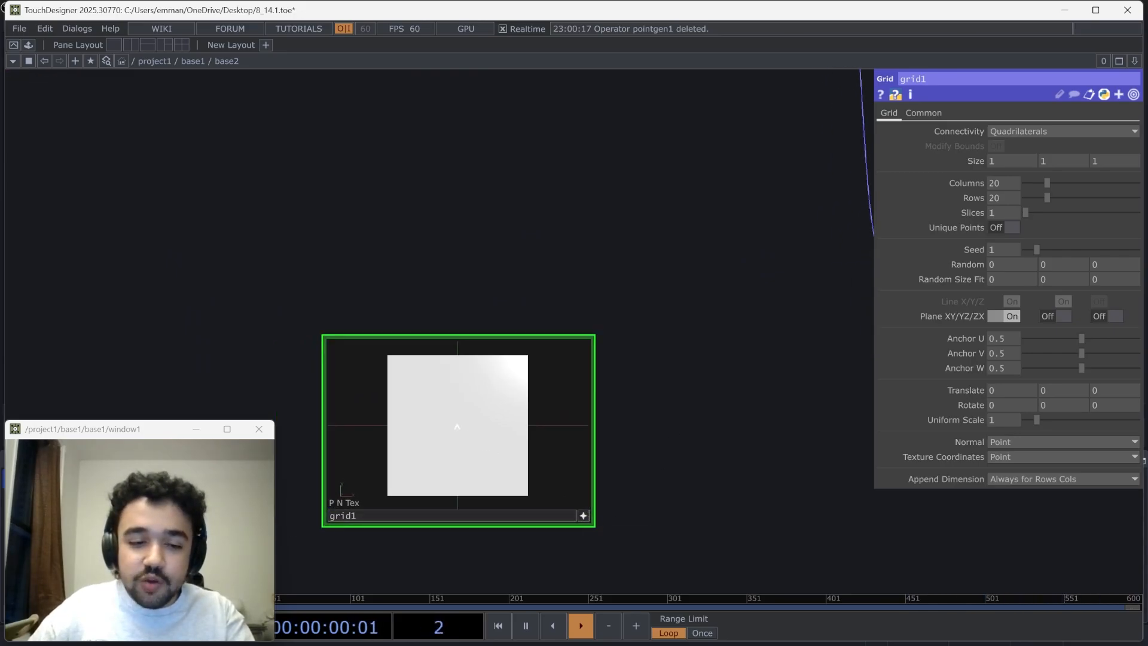
{"action": "left_click_drag", "start_coordinate": [406, 389], "coordinate": [440, 410]}
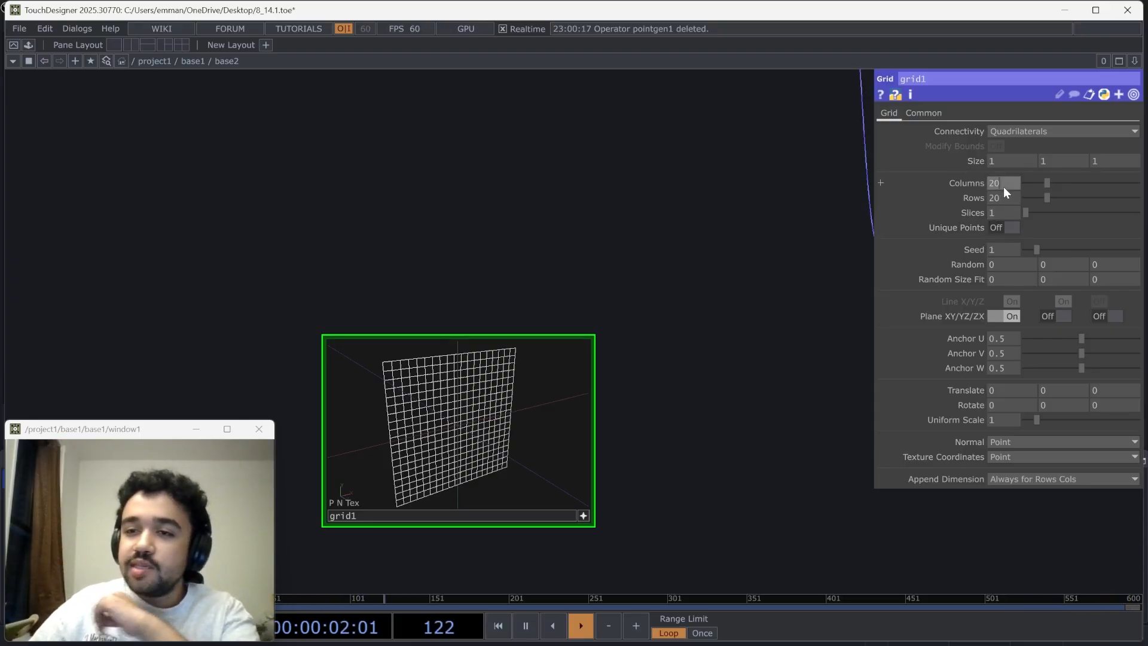
{"action": "type", "text": "5"}
{"action": "key", "text": "Tab"}
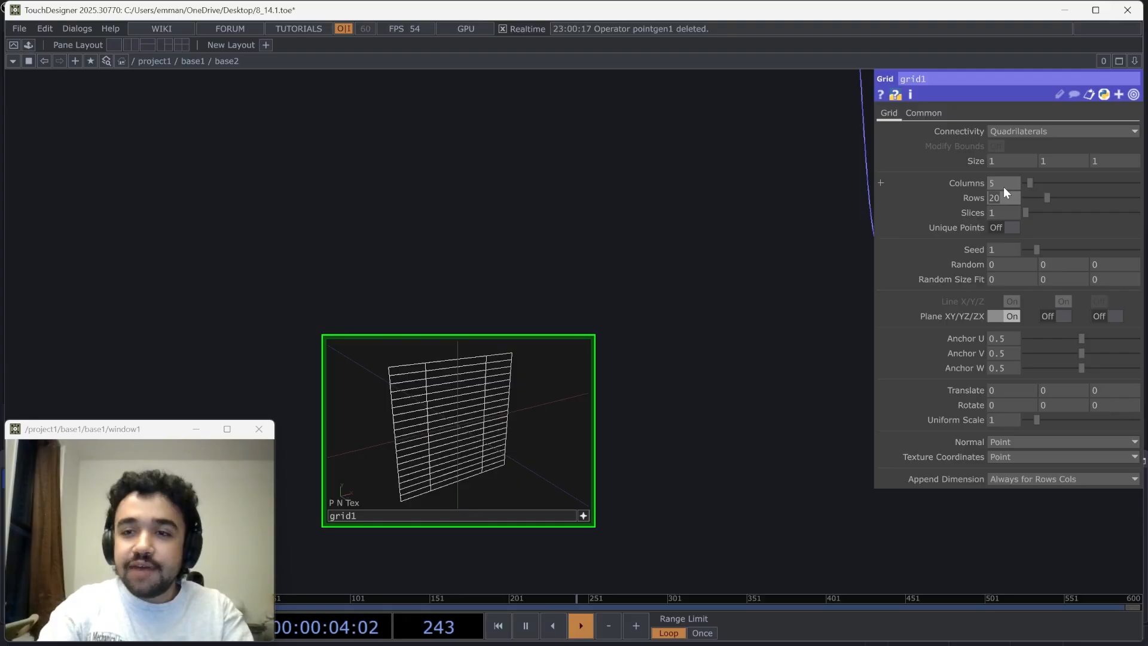
{"action": "type", "text": "5"}
{"action": "key", "text": "Tab"}
{"action": "type", "text": "5"}
{"action": "key", "text": "Return"}
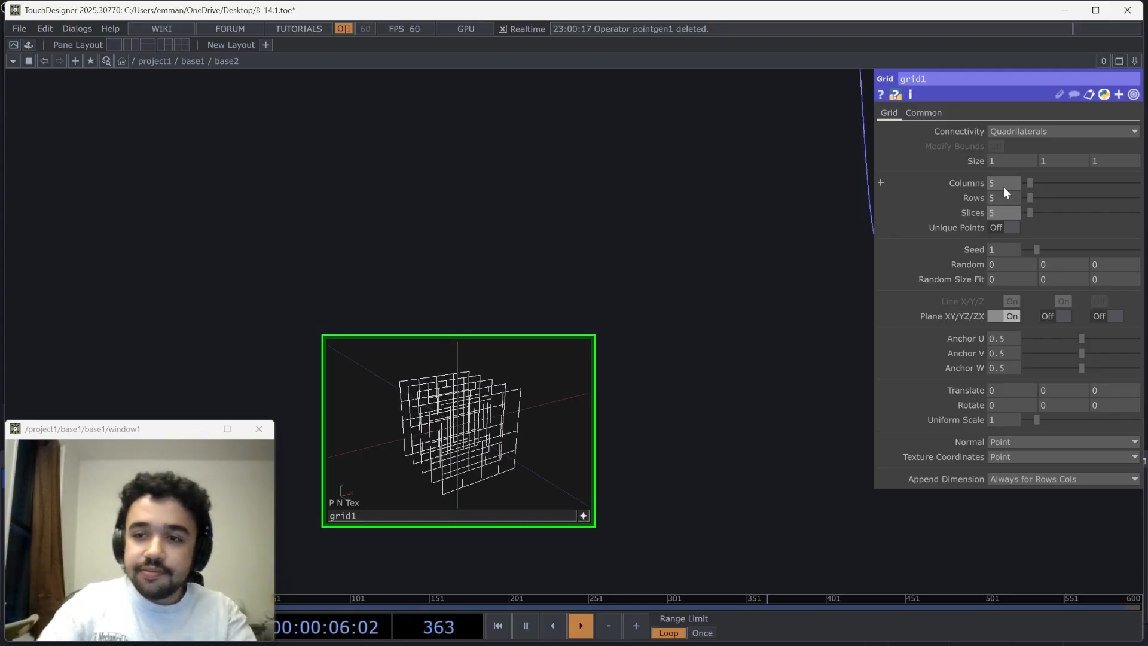
Examine the grid's slices in its viewer and change the Grid POP's connectivity to Point Prims
{"action": "left_click_drag", "start_coordinate": [623, 451], "coordinate": [645, 453]}
{"action": "scroll", "coordinate": [648, 453], "scroll_direction": "up", "scroll_amount": 2}
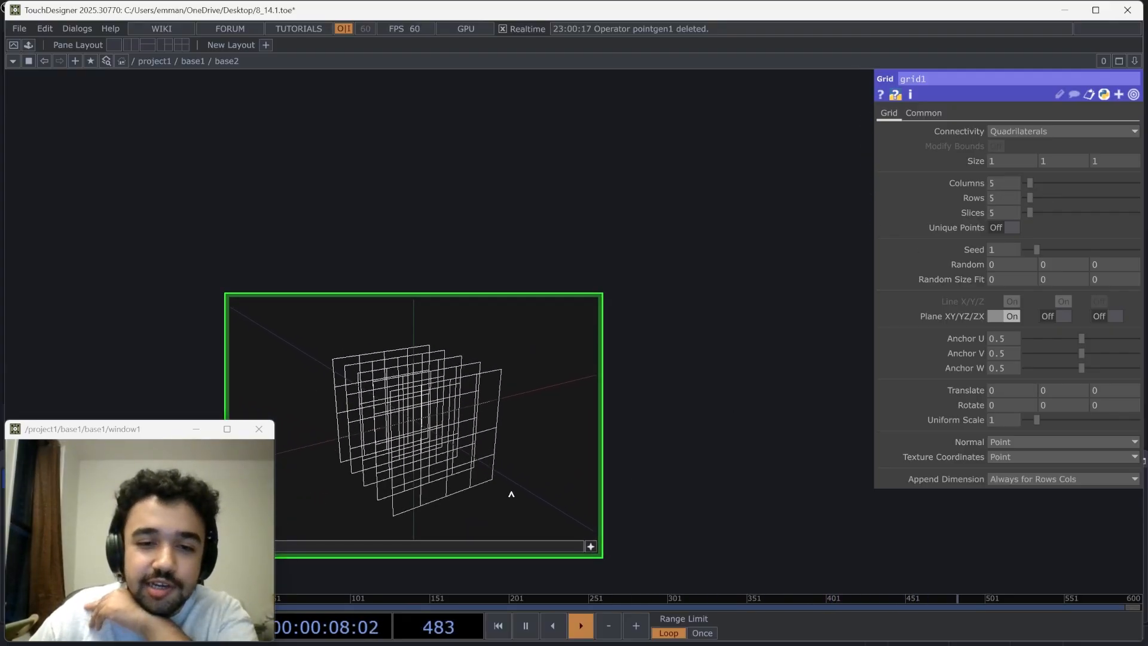
{"action": "left_click_drag", "start_coordinate": [455, 480], "coordinate": [430, 399]}
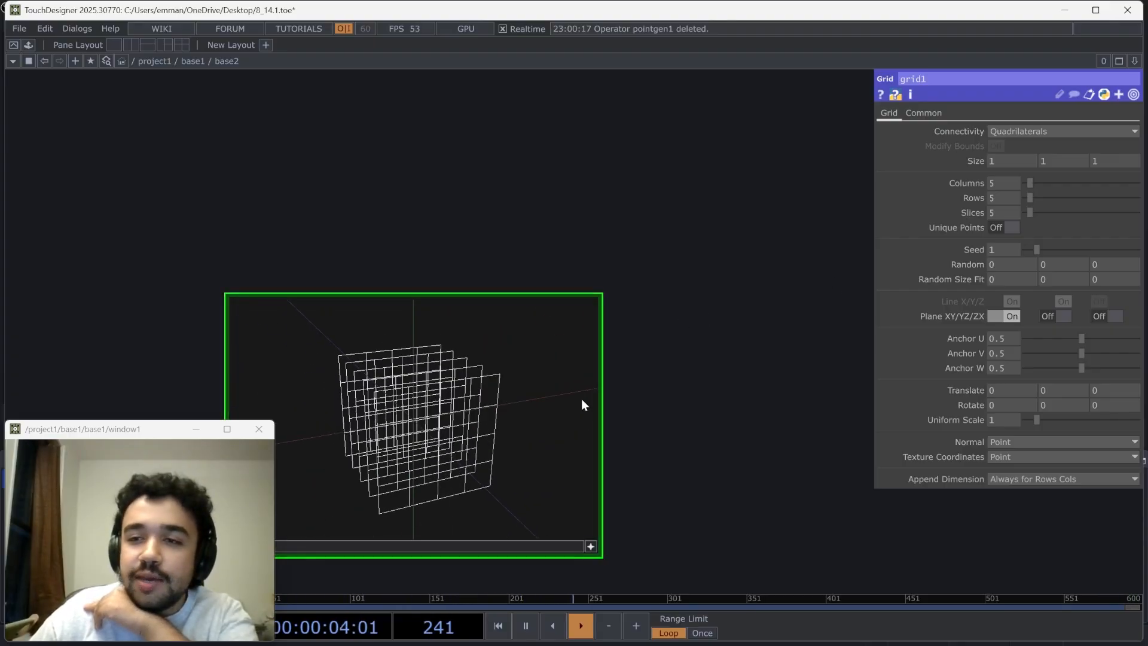
{"action": "left_click_drag", "start_coordinate": [356, 409], "coordinate": [413, 421]}
{"action": "left_click", "coordinate": [1040, 131]}
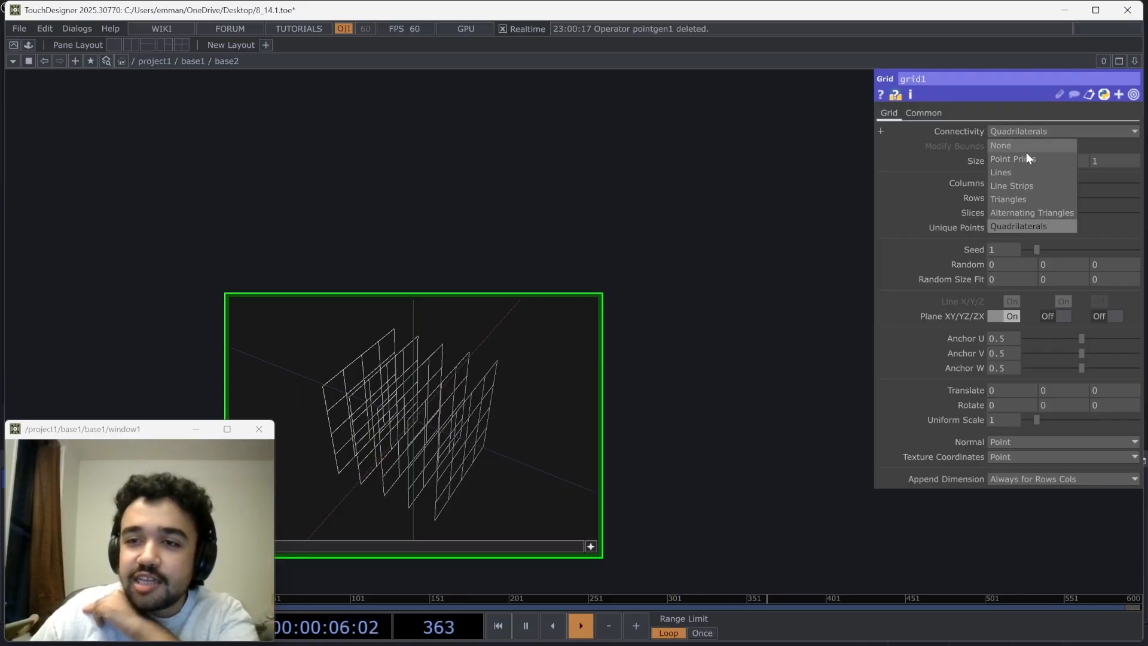
{"action": "left_click", "coordinate": [1026, 154]}
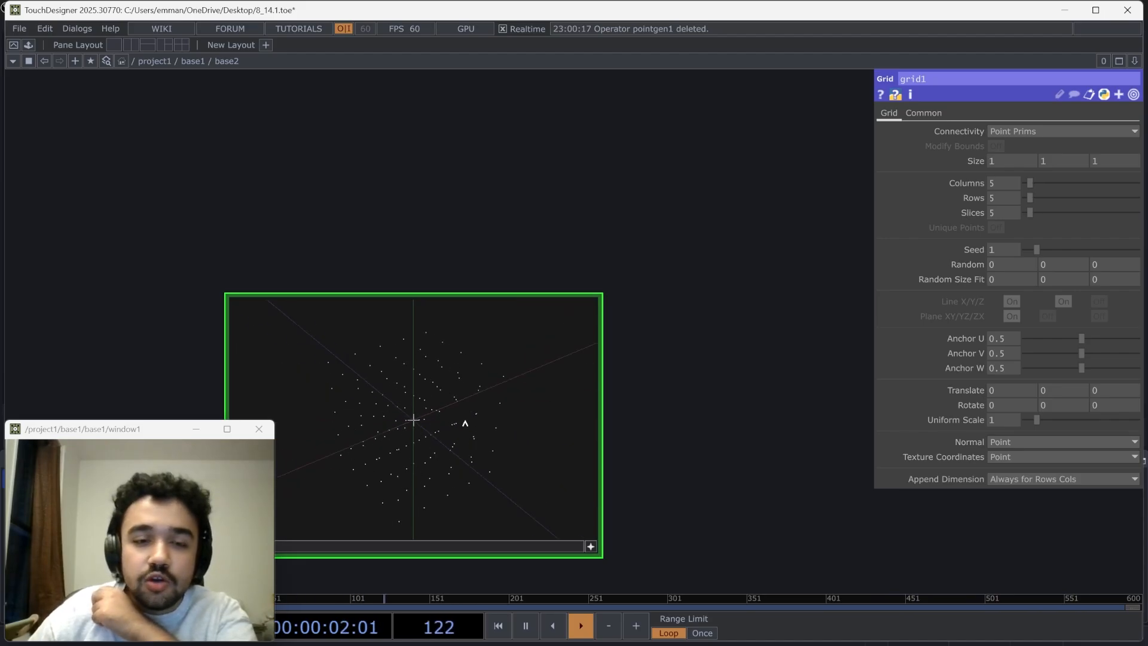
Connect the Grid POP to the Proximity POP's second input and move the grid closer to it
{"action": "scroll", "coordinate": [671, 439], "scroll_direction": "down", "scroll_amount": 5}
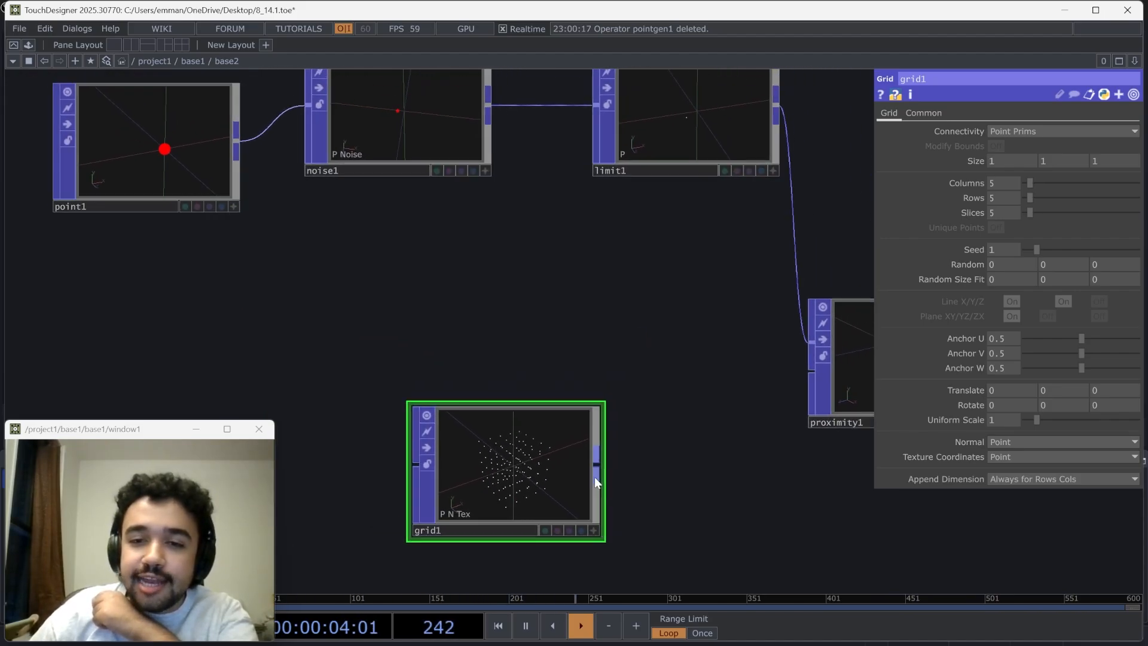
{"action": "left_click_drag", "start_coordinate": [592, 475], "coordinate": [772, 391]}
{"action": "left_click_drag", "start_coordinate": [677, 456], "coordinate": [536, 440]}
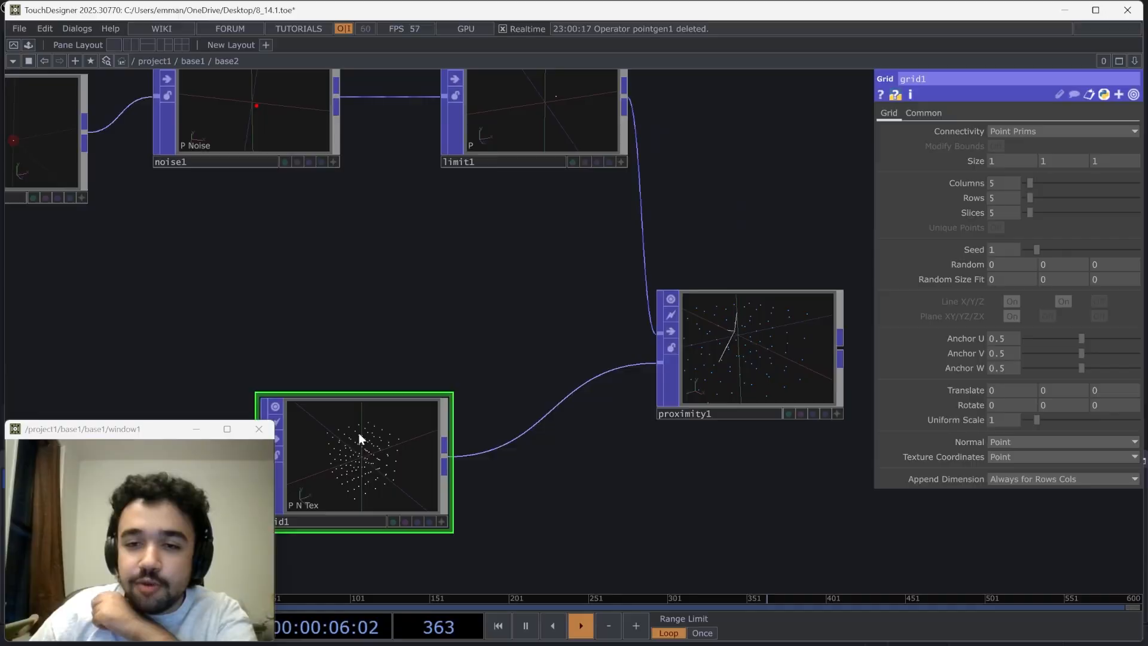
{"action": "left_click_drag", "start_coordinate": [359, 432], "coordinate": [503, 396]}
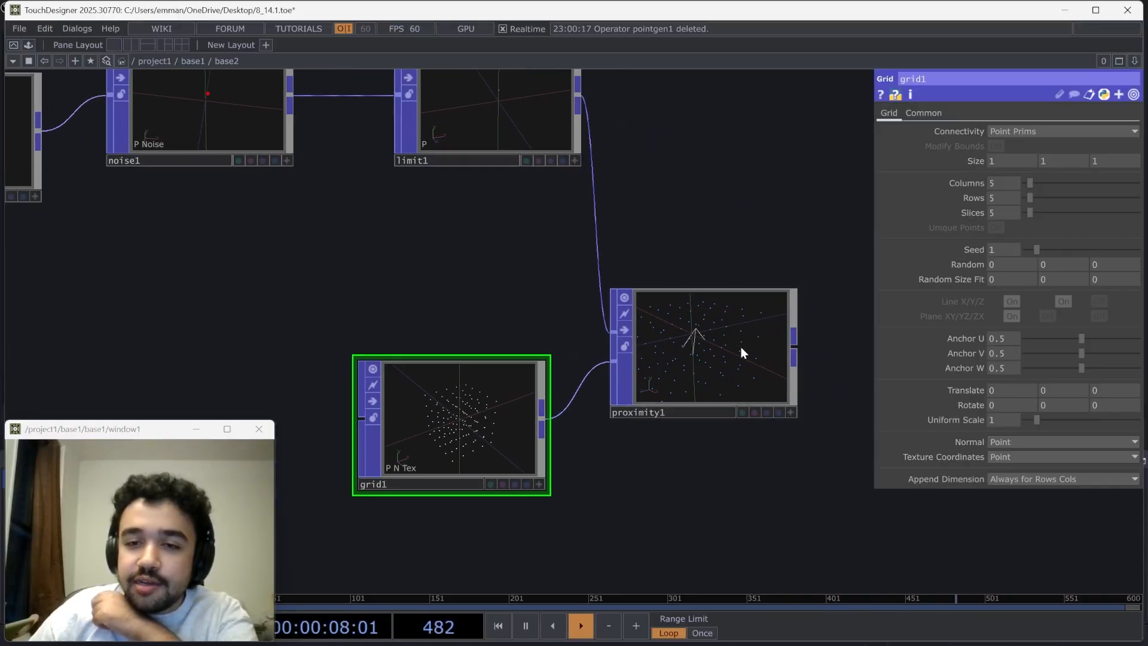
Check the lines in the Proximity POP's viewer and tidy the network by aligning the Grid POP under the Limit POP
{"action": "scroll", "coordinate": [741, 347], "scroll_direction": "up", "scroll_amount": 4}
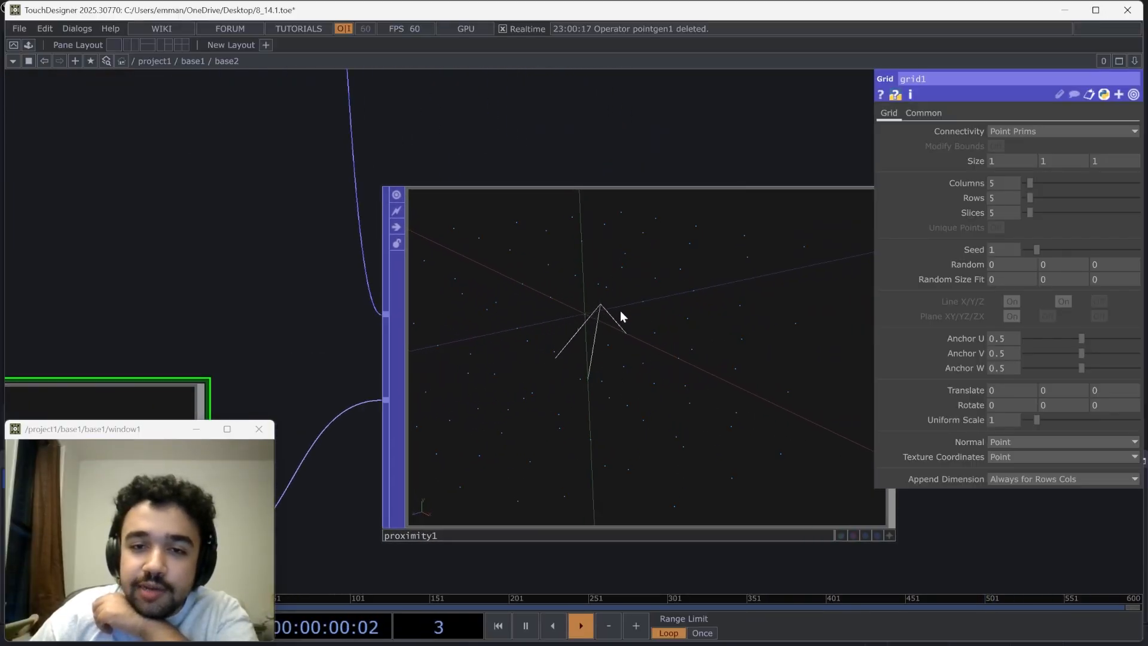
{"action": "left_click_drag", "start_coordinate": [596, 382], "coordinate": [494, 383]}
{"action": "scroll", "coordinate": [657, 382], "scroll_direction": "down", "scroll_amount": 4}
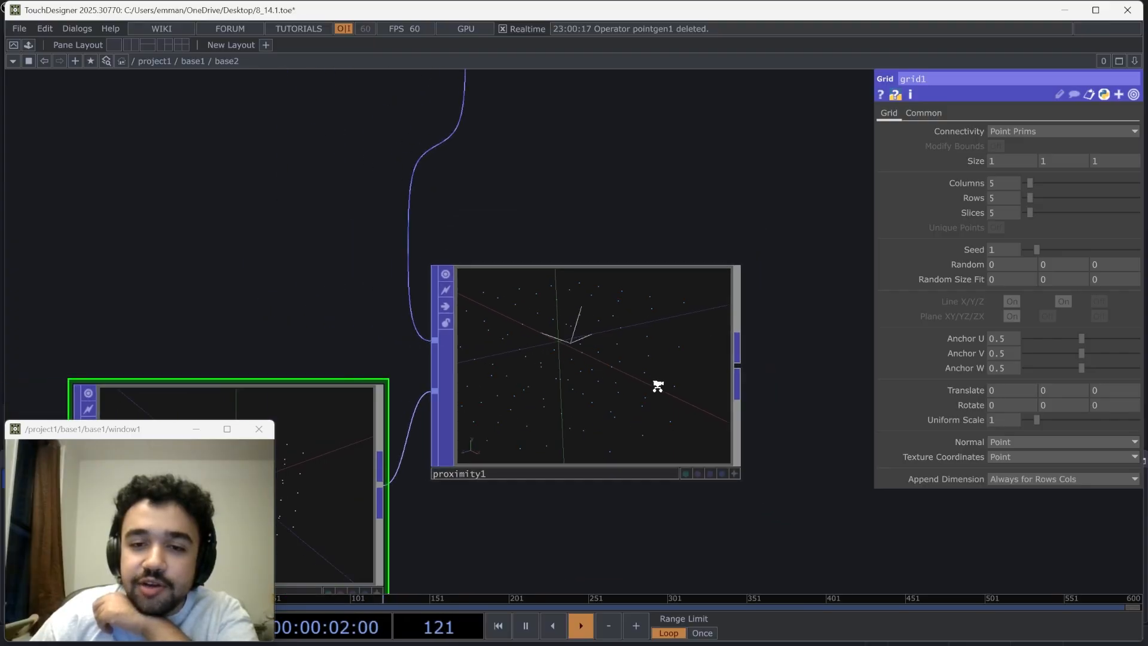
{"action": "left_click_drag", "start_coordinate": [659, 356], "coordinate": [730, 282]}
{"action": "left_click_drag", "start_coordinate": [454, 423], "coordinate": [490, 351]}
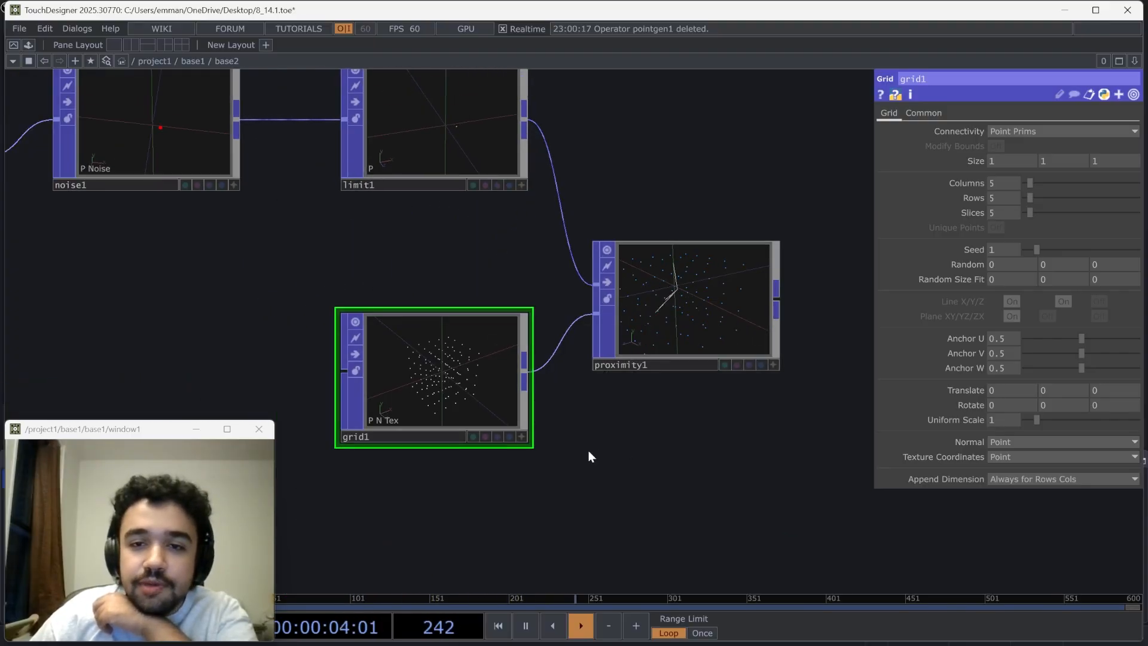
{"action": "left_click_drag", "start_coordinate": [587, 451], "coordinate": [516, 453]}
{"action": "left_click_drag", "start_coordinate": [768, 265], "coordinate": [729, 293]}
{"action": "left_click_drag", "start_coordinate": [637, 317], "coordinate": [673, 282]}
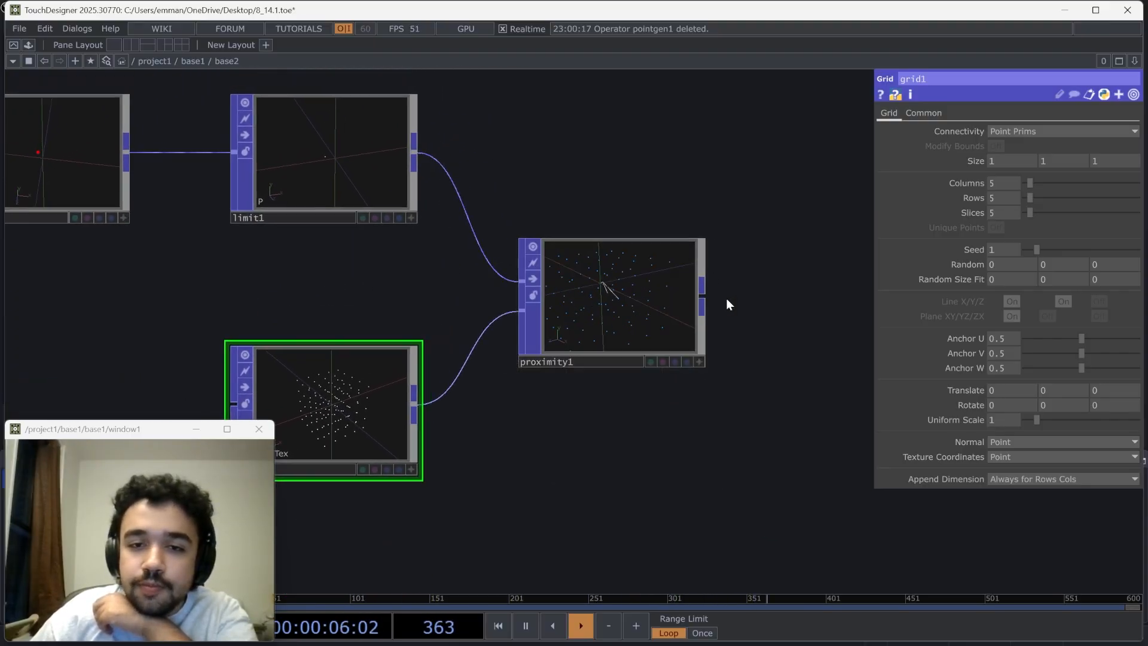
Try a maximum of 5 lines per point on the Proximity POP and restore the value to 3
{"action": "scroll", "coordinate": [651, 397], "scroll_direction": "up", "scroll_amount": 5}
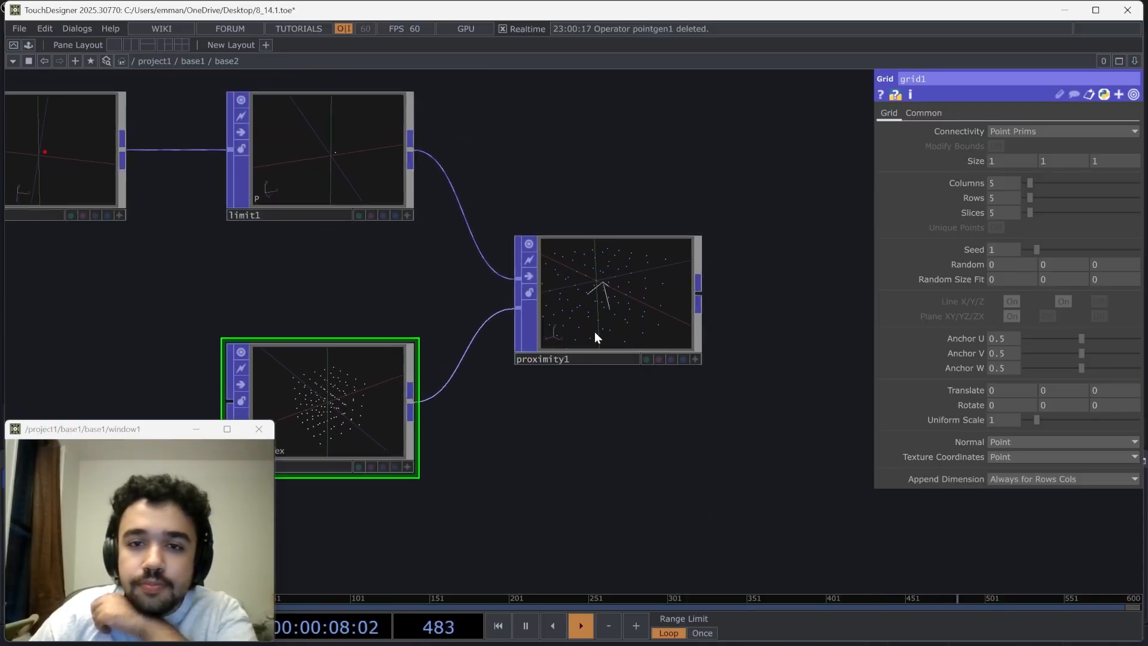
{"action": "left_click", "coordinate": [683, 287]}
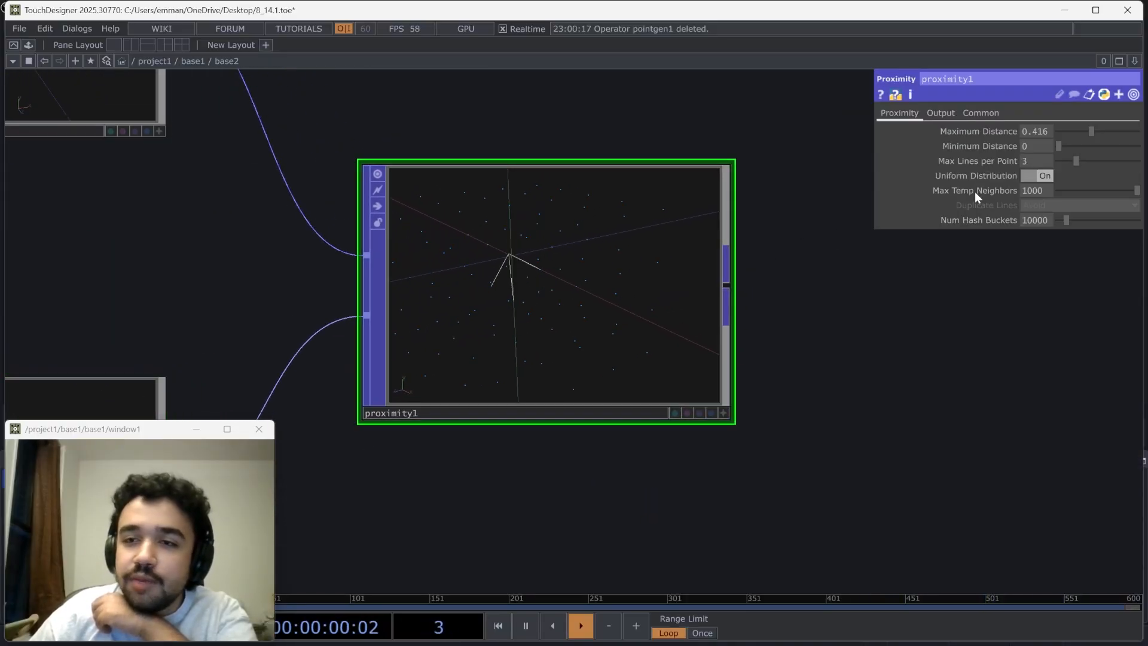
{"action": "scroll", "coordinate": [842, 217], "scroll_direction": "up", "scroll_amount": 1}
{"action": "scroll", "coordinate": [842, 218], "scroll_direction": "up", "scroll_amount": 1}
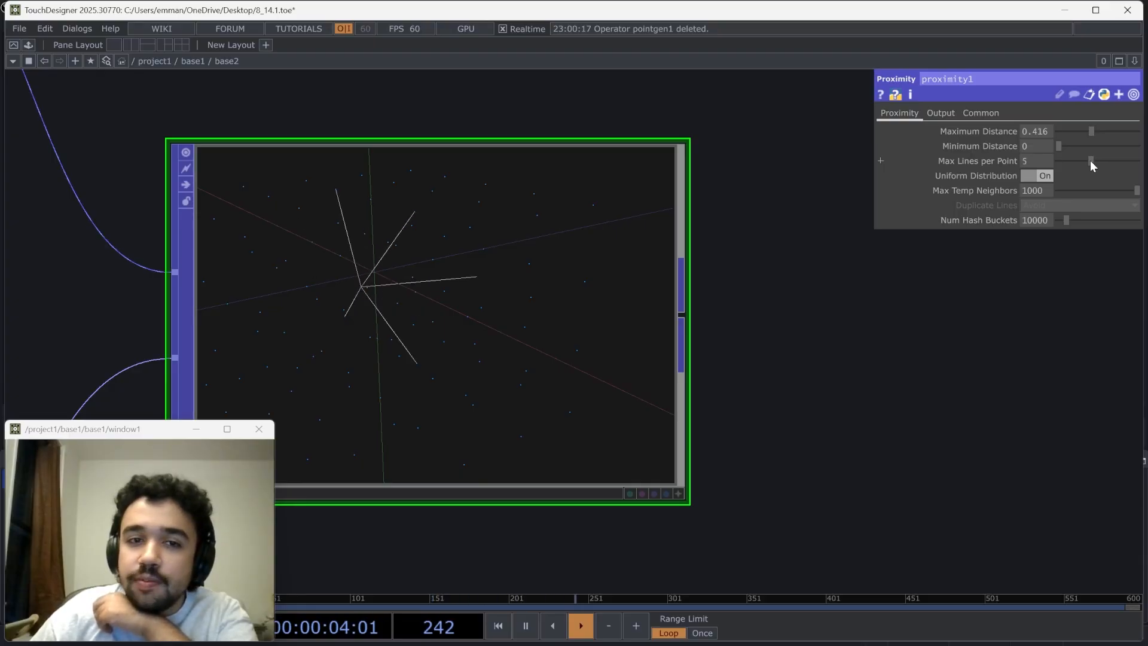
{"action": "left_click_drag", "start_coordinate": [1083, 160], "coordinate": [1076, 160]}
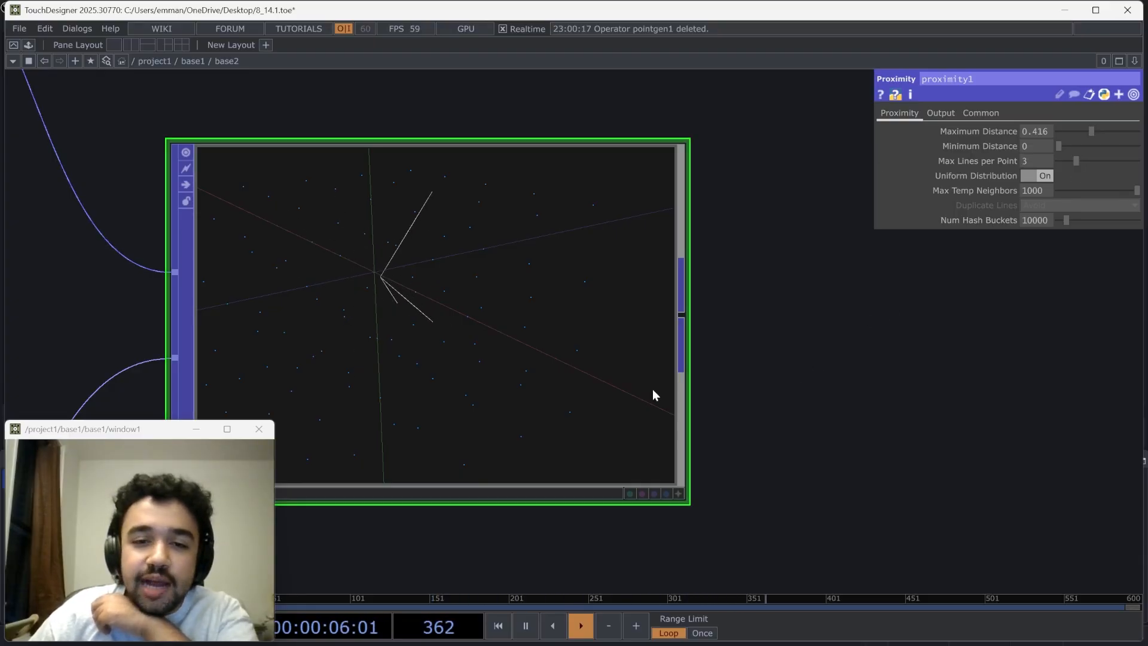
Turn on Remove Unused Points in the Proximity POP's output settings
{"action": "left_click", "coordinate": [939, 114]}
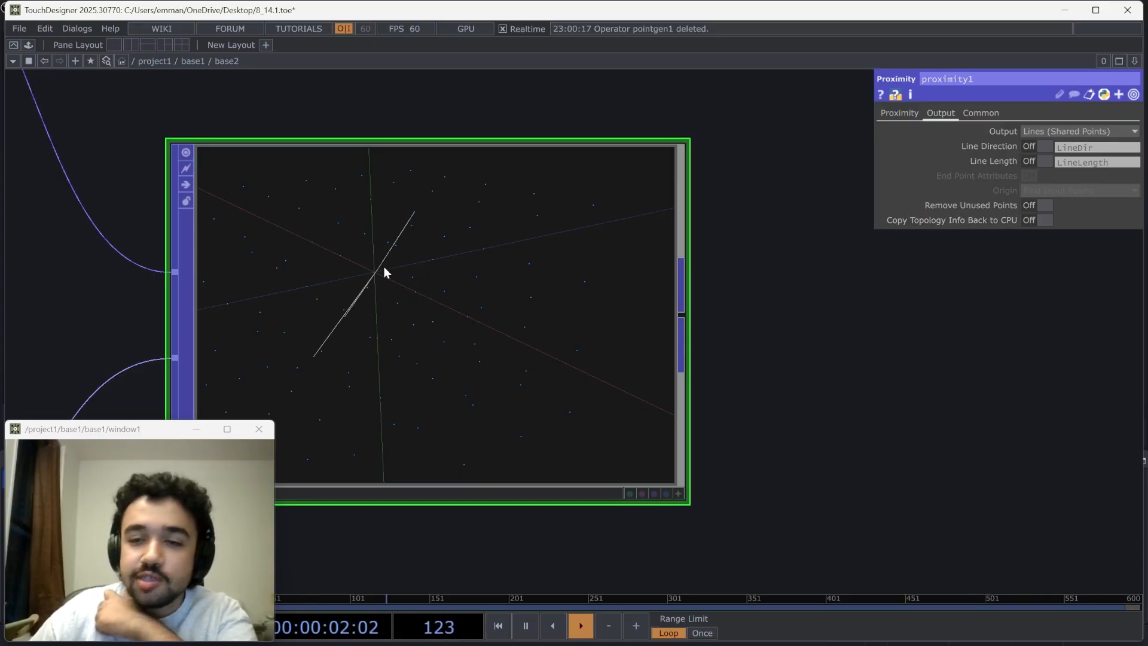
{"action": "left_click", "coordinate": [1048, 209]}
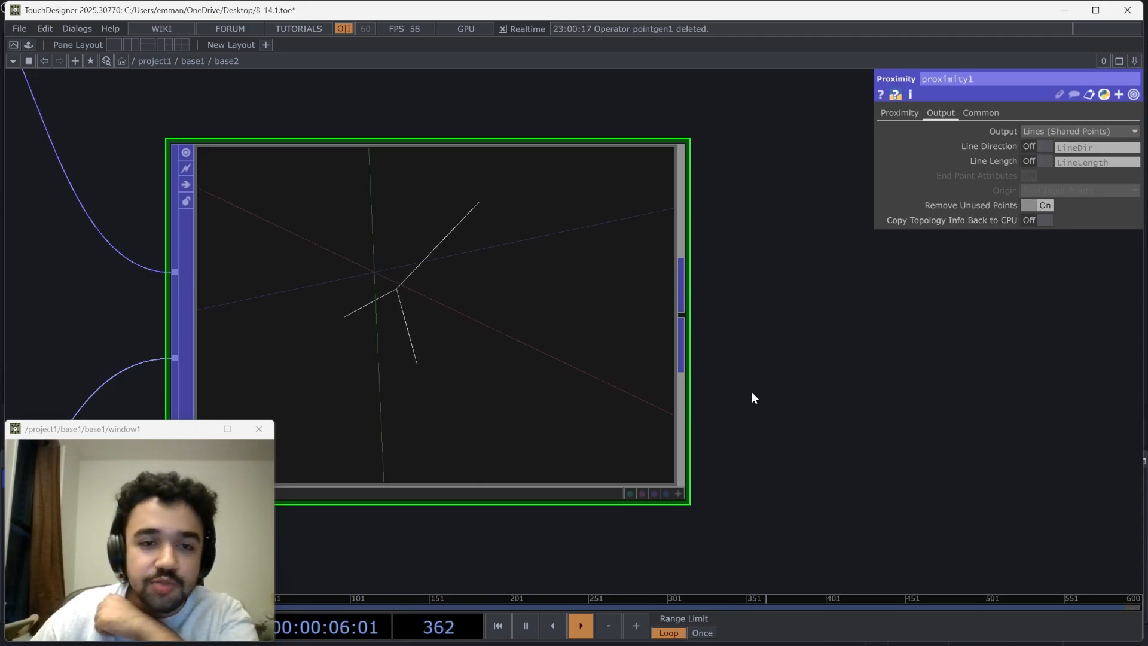
Add a Convert POP after the Proximity POP
{"action": "left_click", "coordinate": [676, 492]}
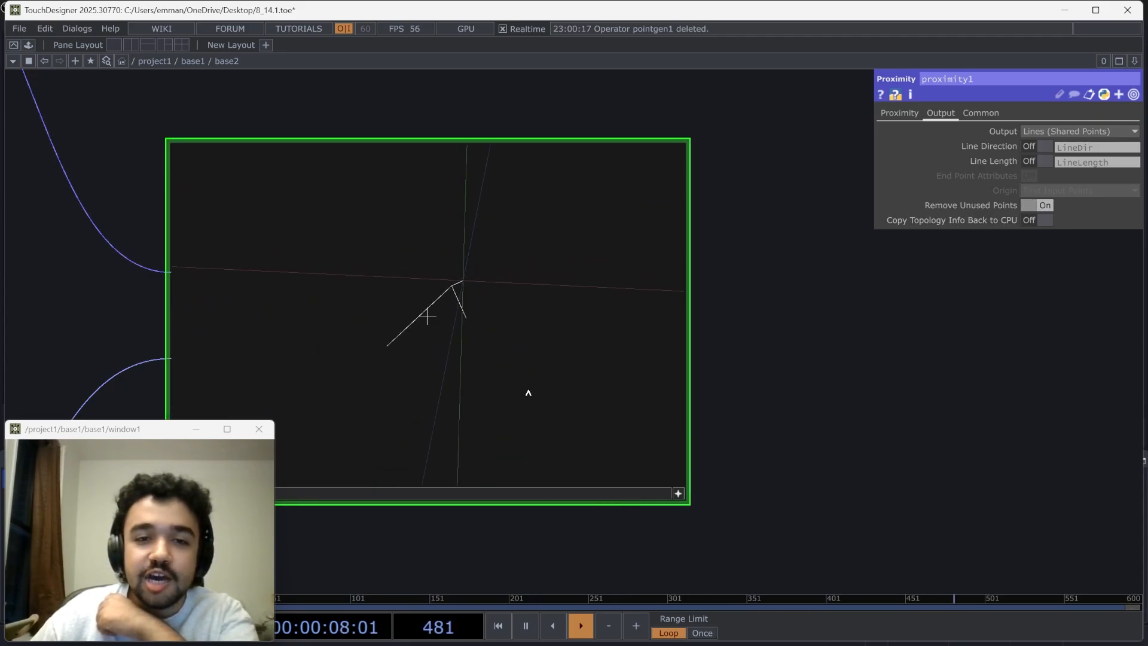
{"action": "left_click", "coordinate": [675, 494]}
{"action": "scroll", "coordinate": [707, 442], "scroll_direction": "down", "scroll_amount": 4}
{"action": "left_click_drag", "start_coordinate": [775, 415], "coordinate": [699, 404]}
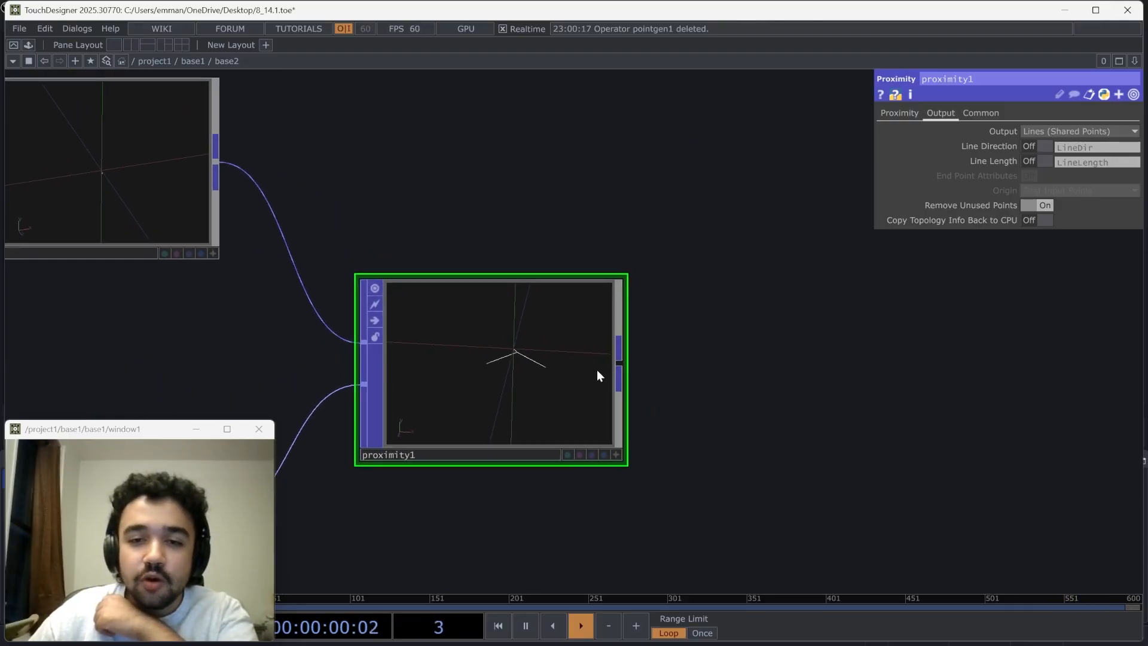
{"action": "right_click", "coordinate": [616, 363]}
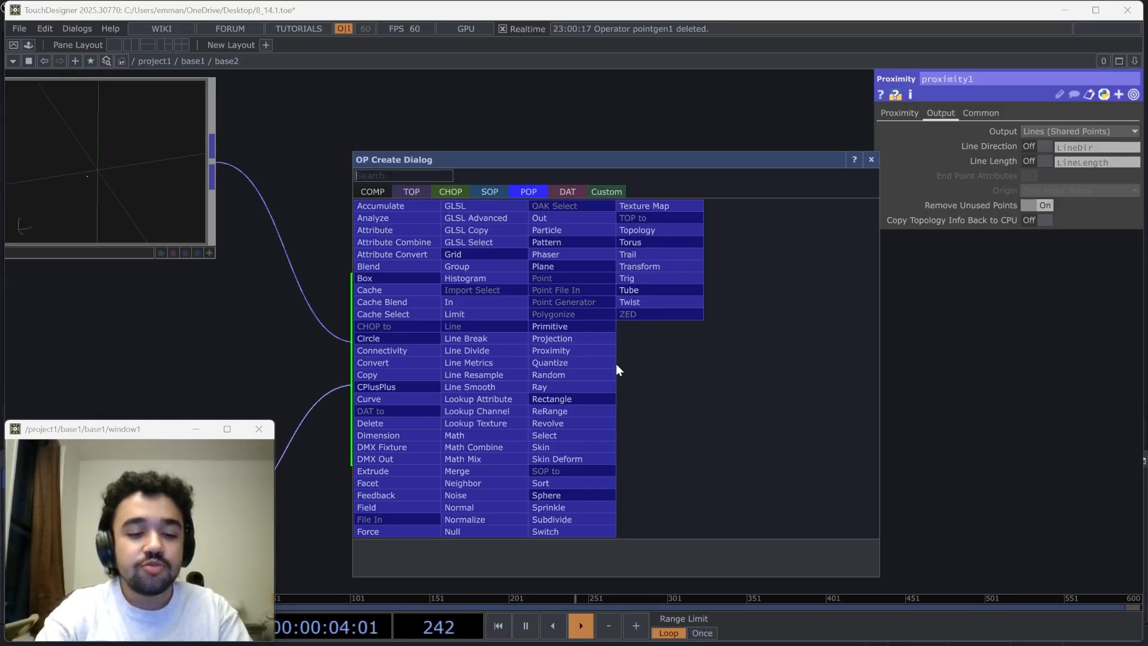
{"action": "type", "text": "con"}
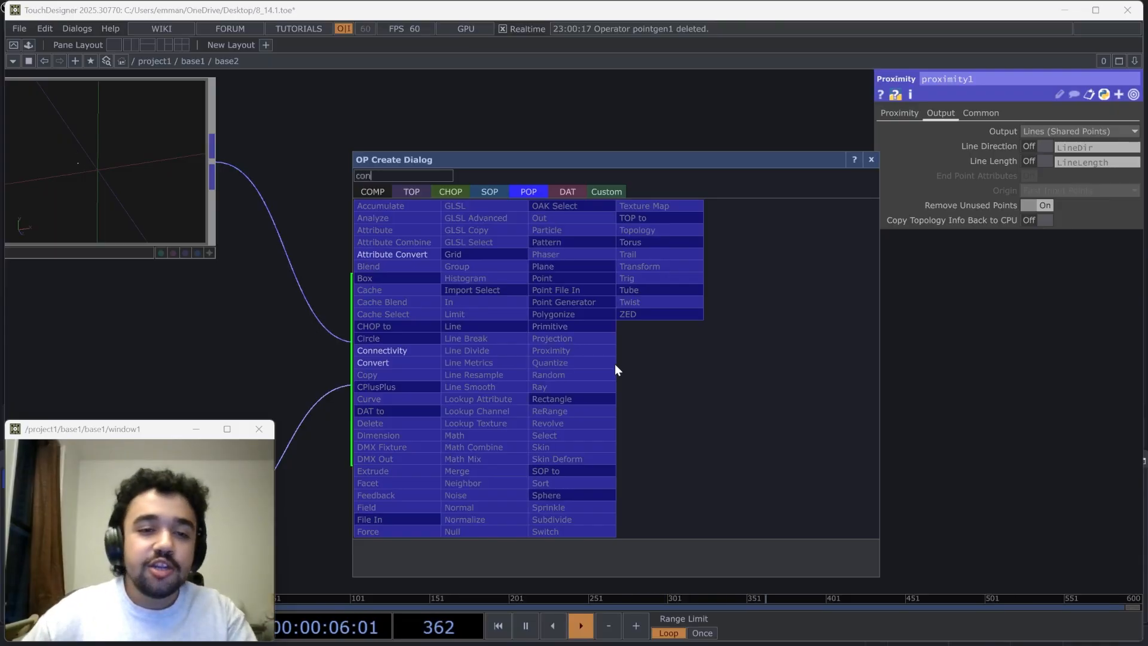
{"action": "left_click", "coordinate": [419, 368]}
{"action": "left_click", "coordinate": [906, 374]}
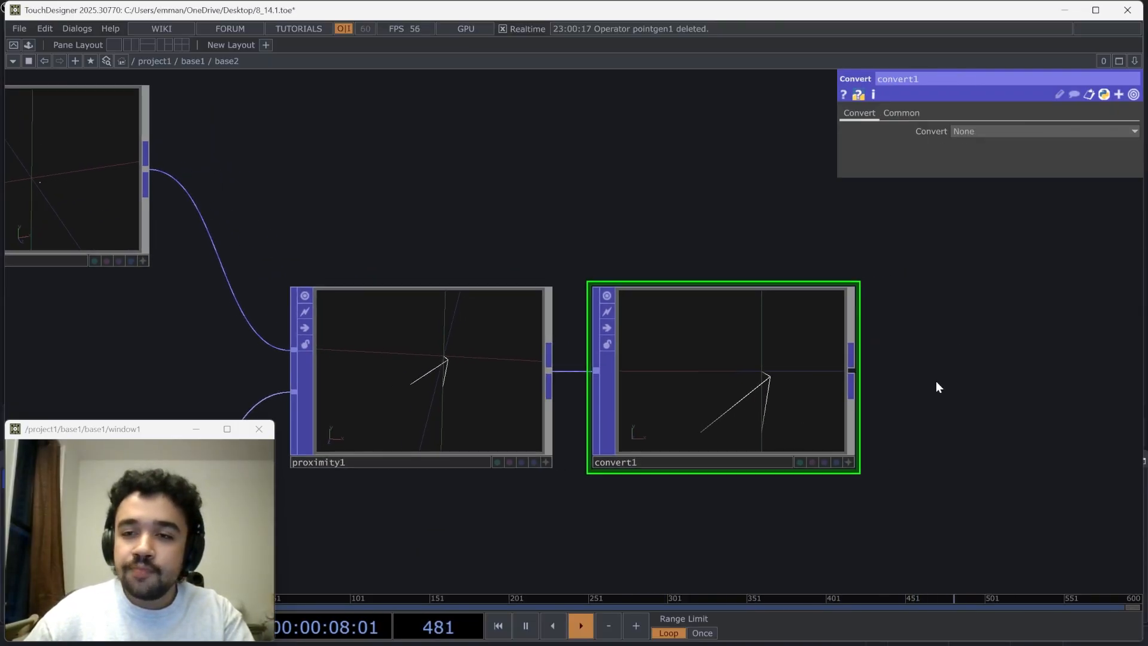
Set the Convert POP's conversion to Triangle, Quads and Lines to Line Strips and compare its output with the Proximity POP
{"action": "left_click", "coordinate": [982, 131]}
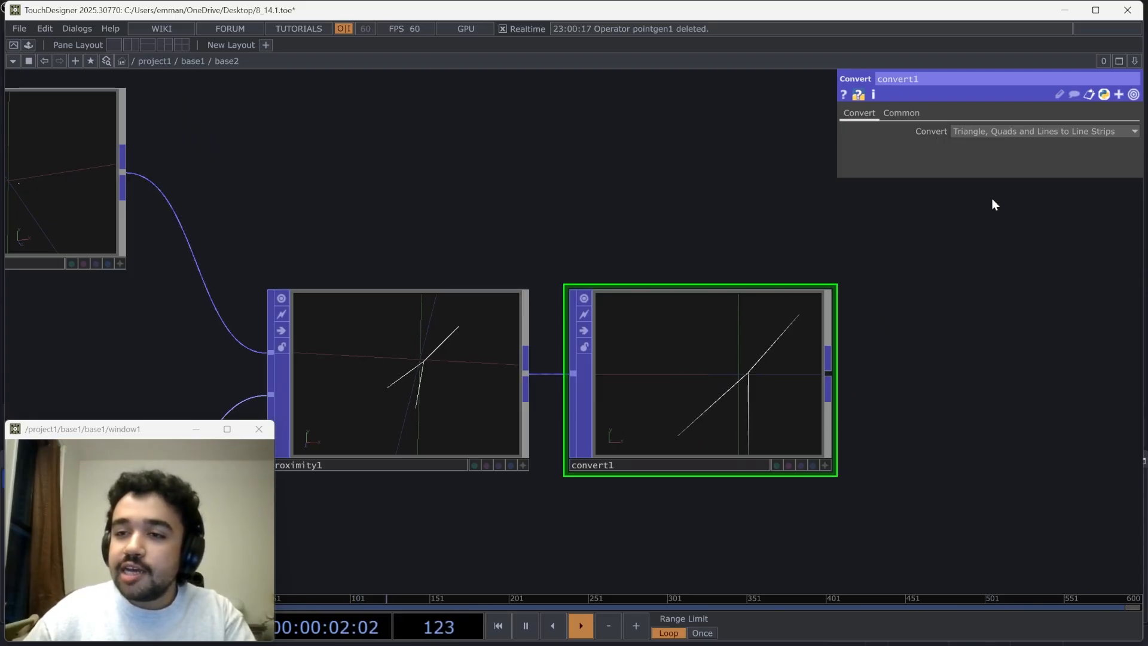
{"action": "left_click", "coordinate": [992, 199]}
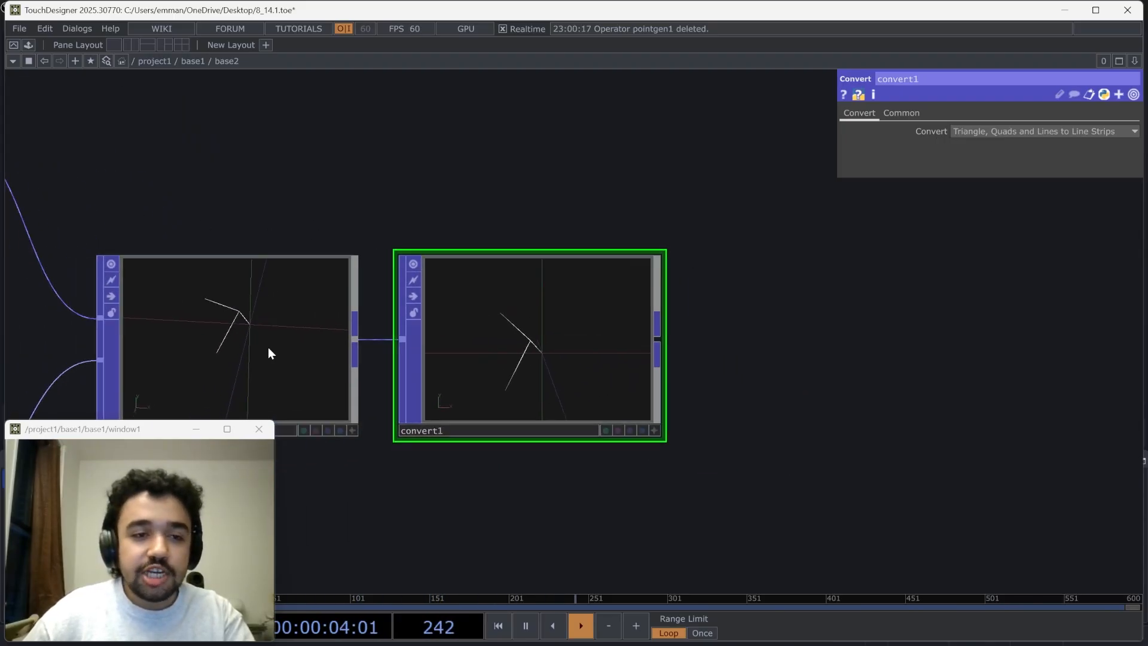
{"action": "left_click", "coordinate": [268, 347]}
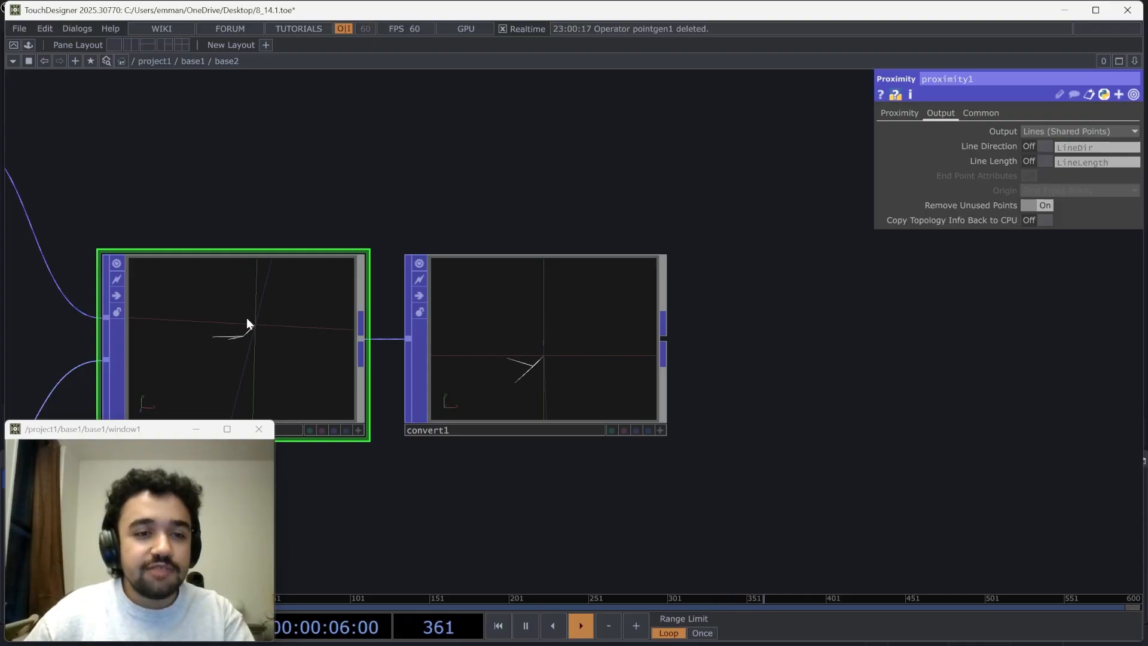
{"action": "left_click", "coordinate": [516, 311]}
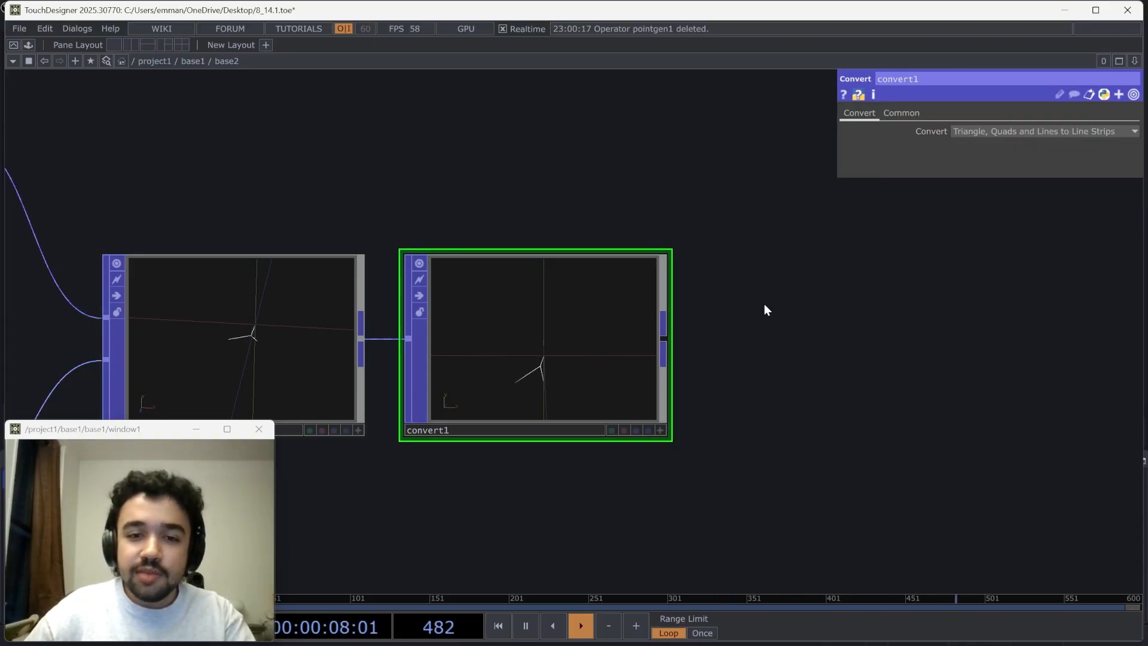
{"action": "left_click_drag", "start_coordinate": [763, 304], "coordinate": [660, 293]}
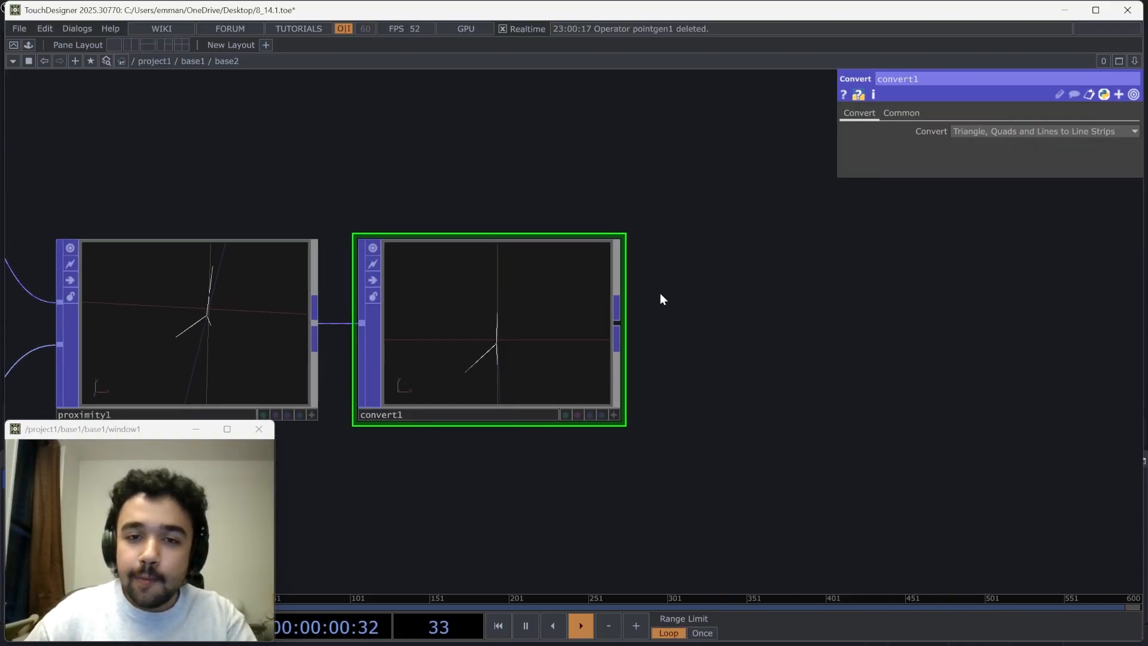
{"action": "right_click", "coordinate": [622, 325]}
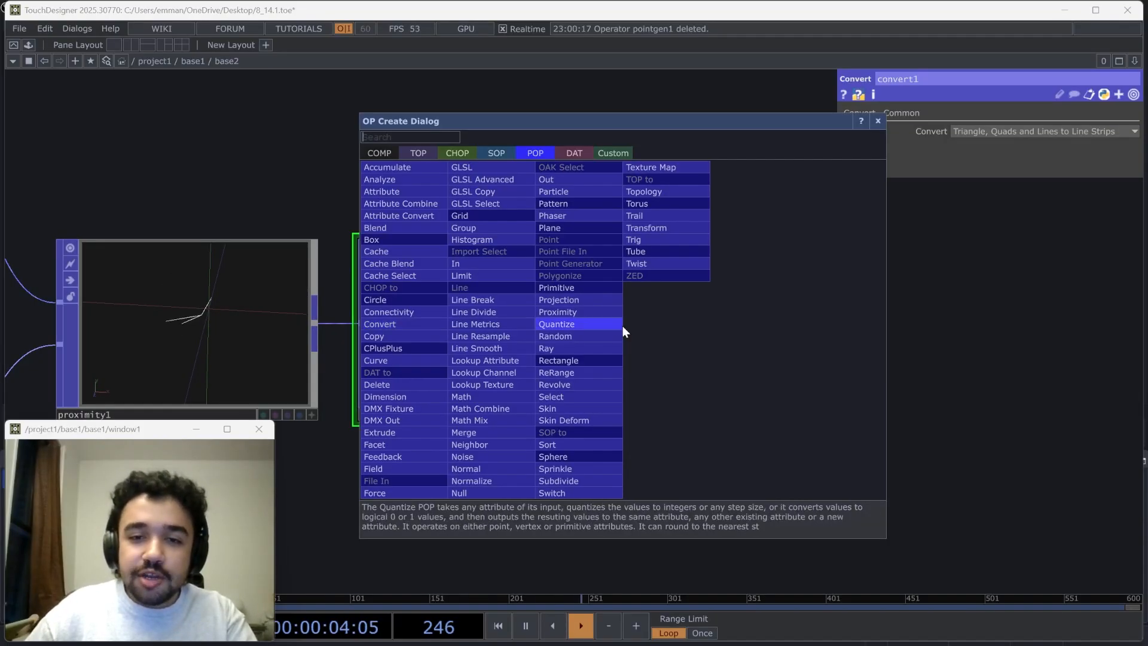
{"action": "type", "text": "lin"}
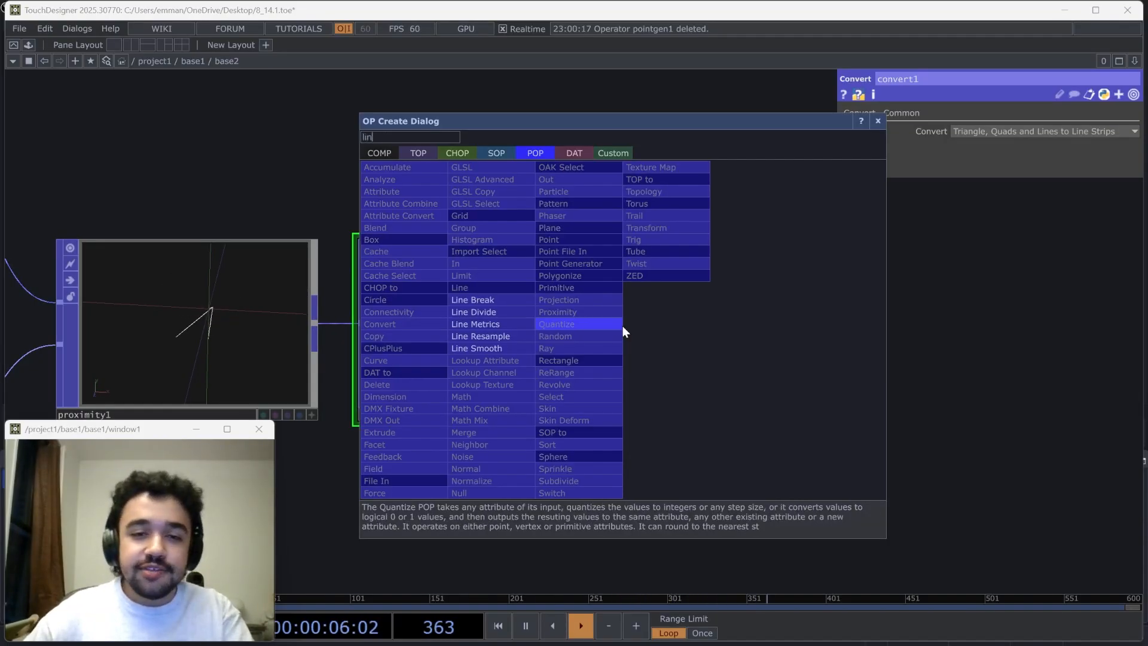
{"action": "left_click", "coordinate": [514, 304]}
{"action": "key", "text": "Escape"}
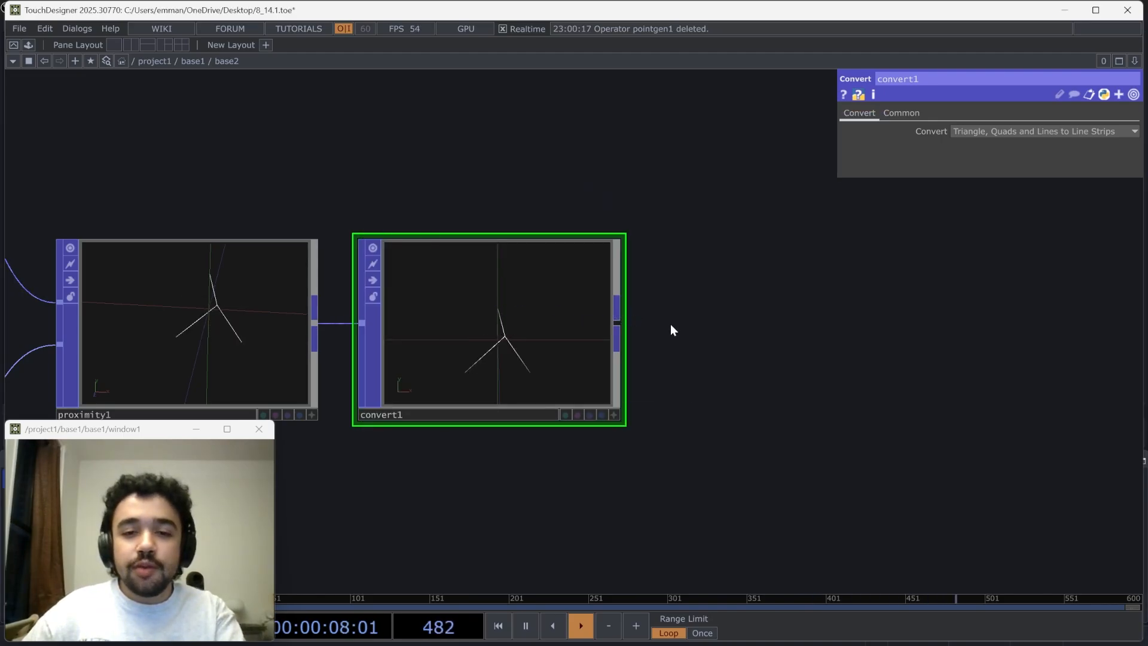
Add a Line Divide POP after the Convert POP
{"action": "right_click", "coordinate": [619, 325]}
{"action": "type", "text": "li"}
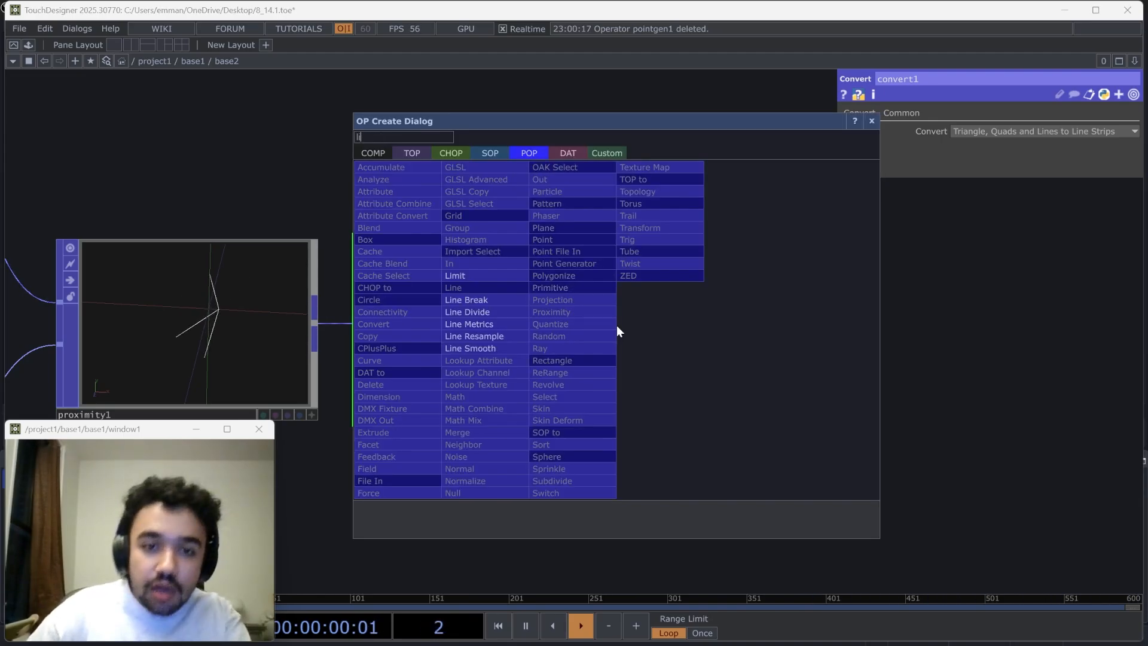
{"action": "left_click", "coordinate": [473, 313]}
{"action": "left_click", "coordinate": [825, 332]}
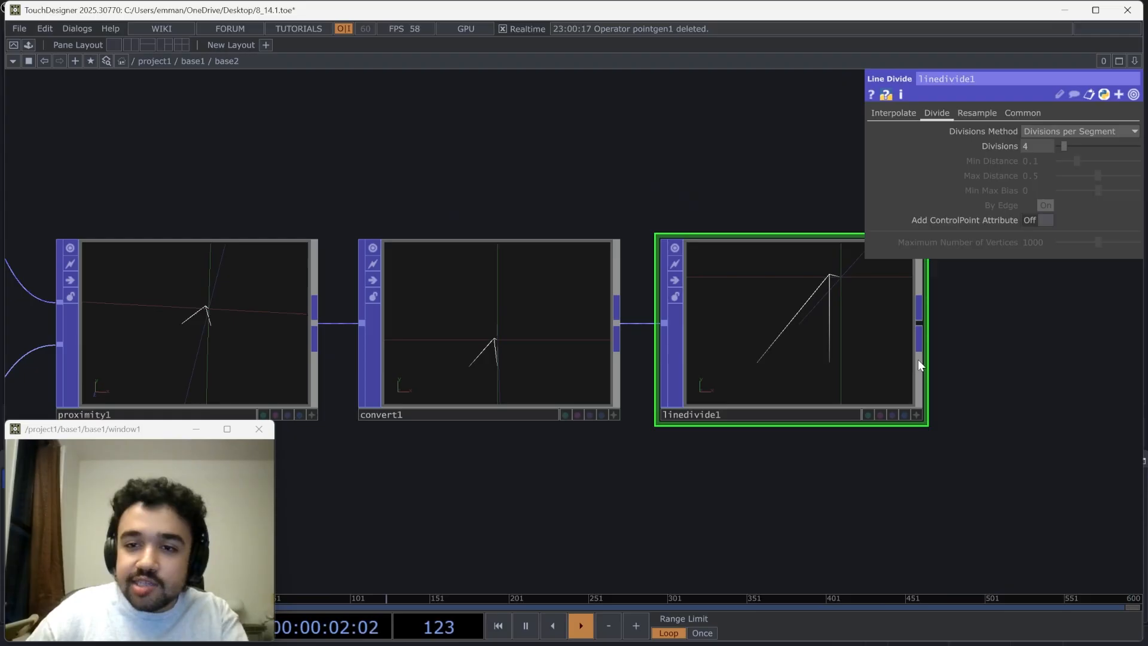
Display attribute dots in the Convert POP's viewer and check the points at the line ends
{"action": "scroll", "coordinate": [924, 341], "scroll_direction": "up", "scroll_amount": 2}
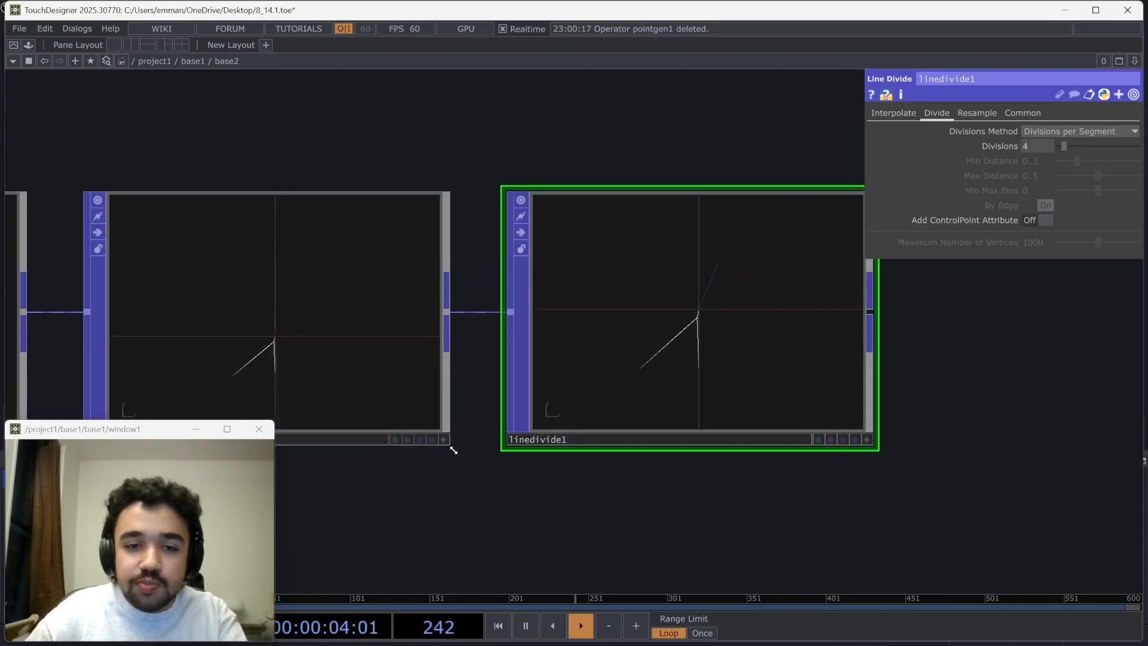
{"action": "left_click_drag", "start_coordinate": [454, 459], "coordinate": [485, 440]}
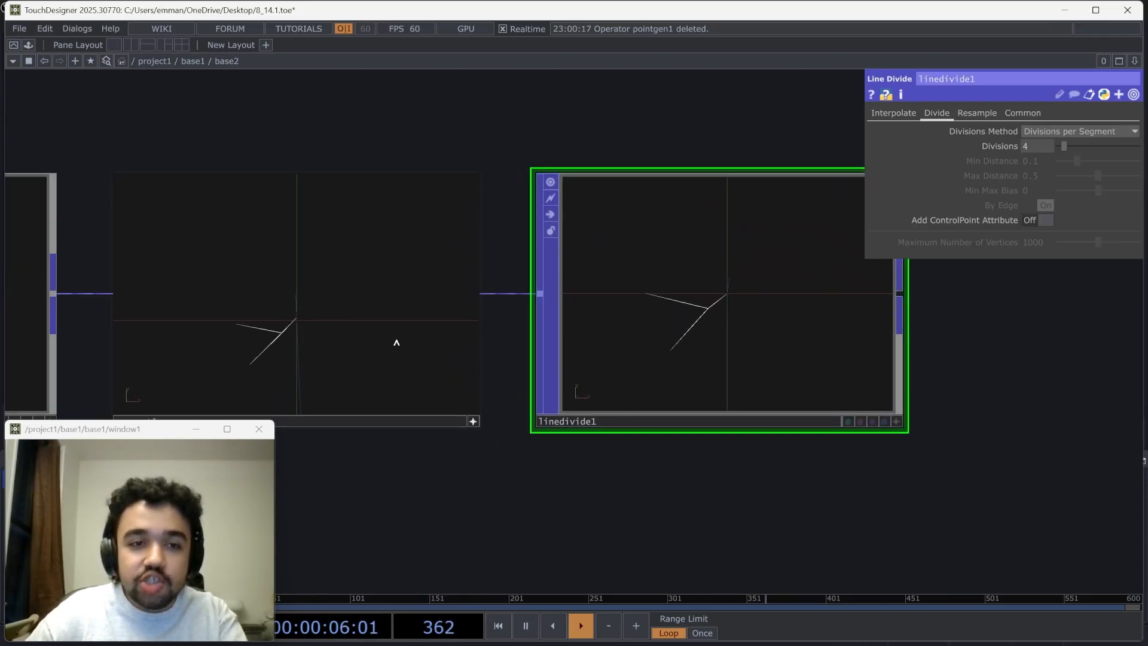
{"action": "right_click", "coordinate": [384, 237]}
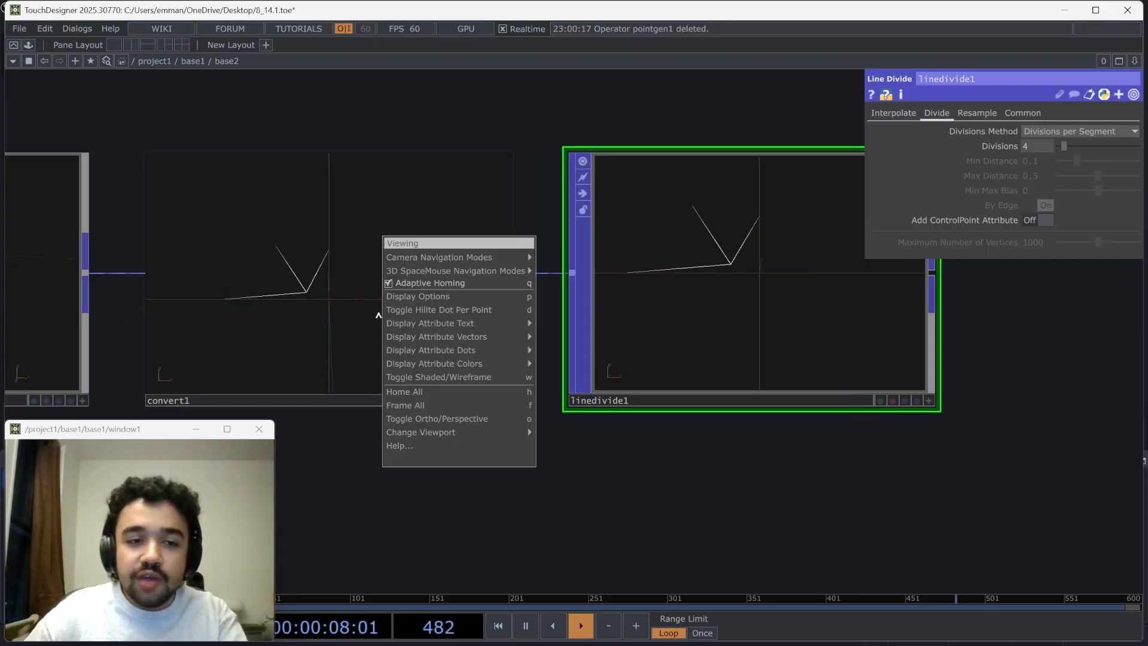
{"action": "mouse_move", "coordinate": [475, 338]}
{"action": "left_click", "coordinate": [543, 364]}
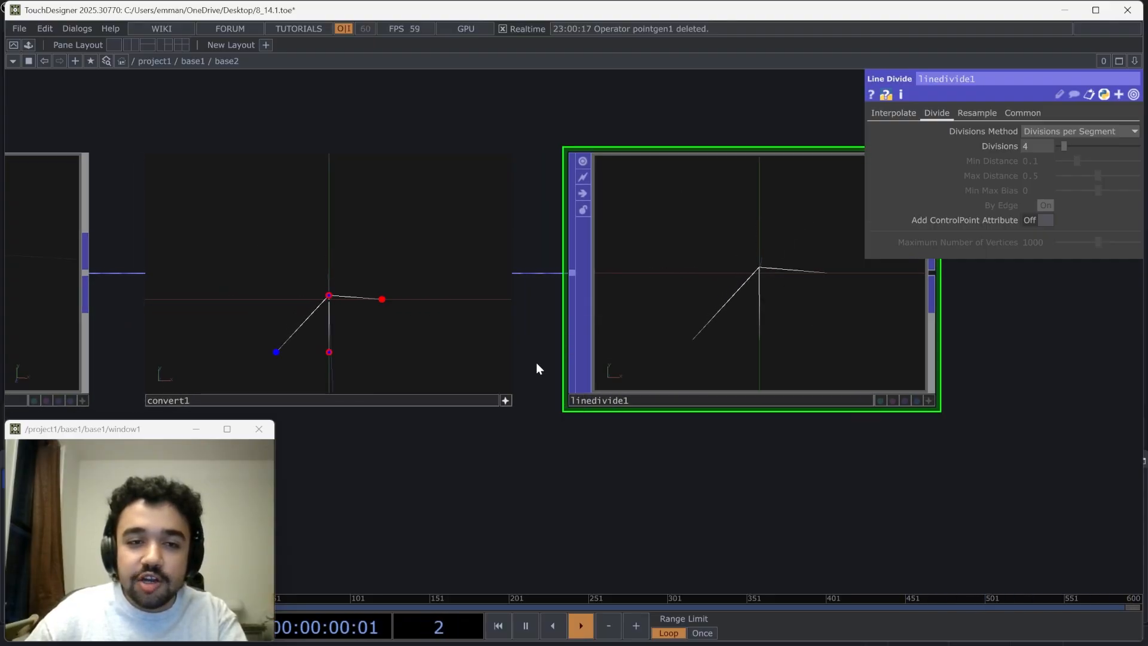
{"action": "left_click_drag", "start_coordinate": [441, 340], "coordinate": [338, 320]}
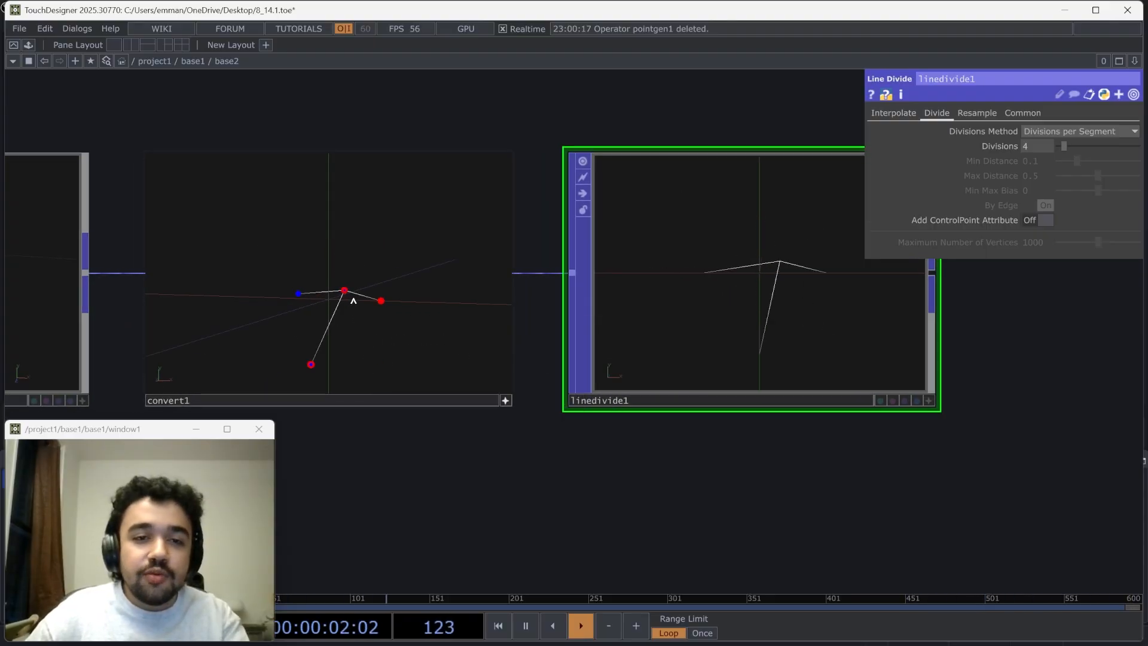
{"action": "left_click_drag", "start_coordinate": [318, 371], "coordinate": [323, 288]}
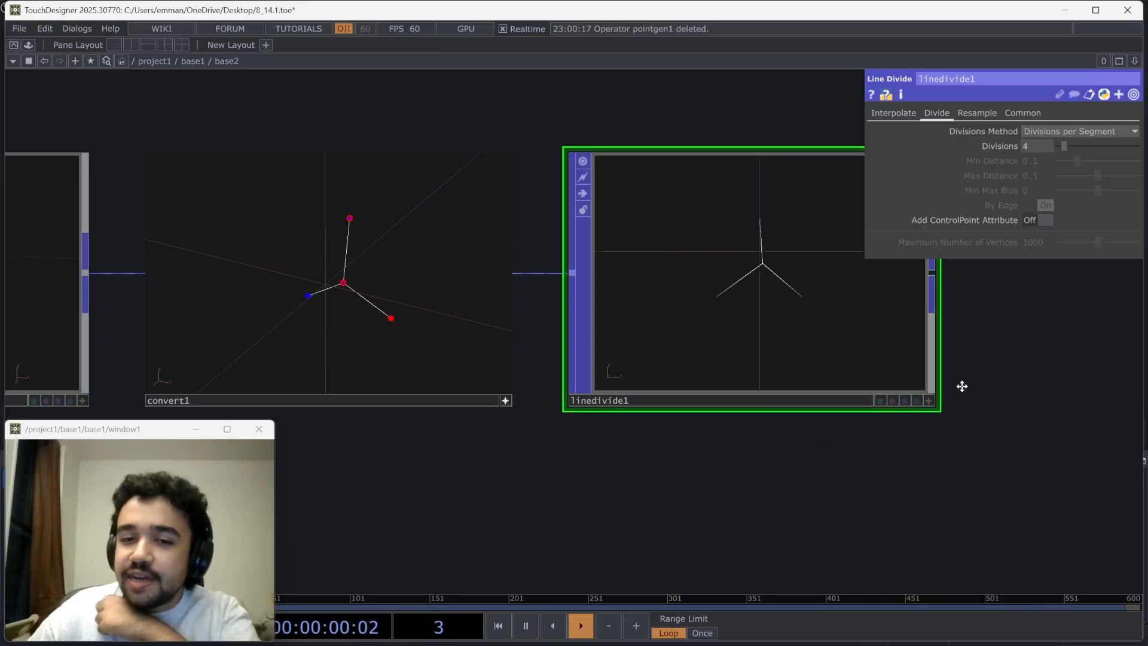
Display the P(0) point attribute as dots in the Line Divide POP's viewer
{"action": "left_click_drag", "start_coordinate": [962, 386], "coordinate": [886, 381]}
{"action": "left_click", "coordinate": [852, 396]}
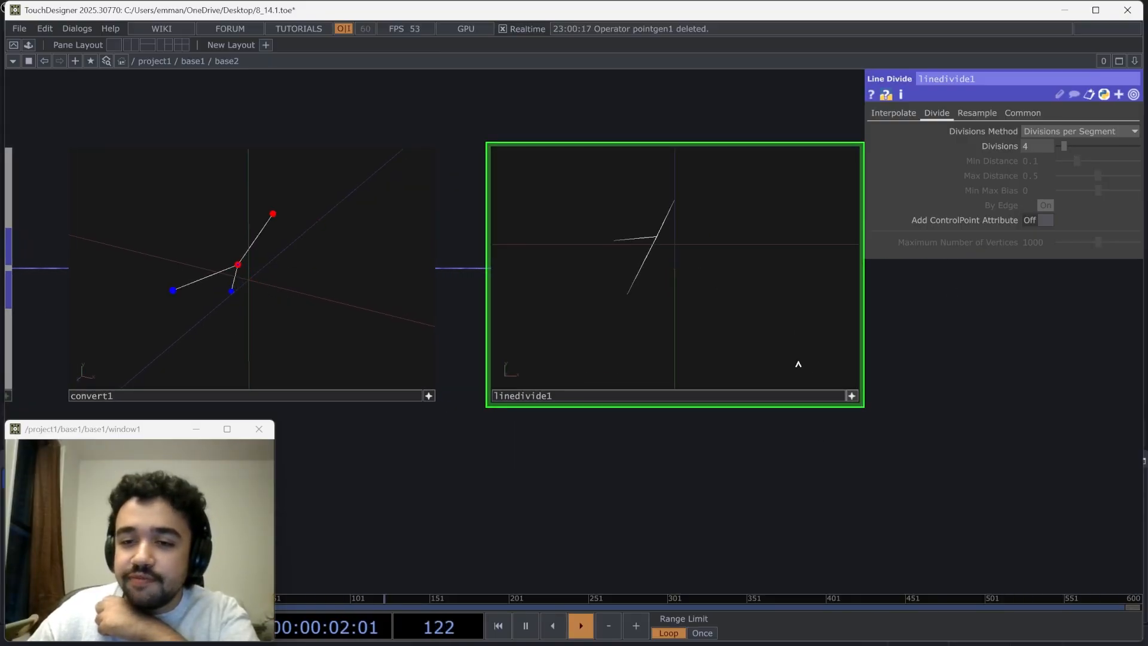
{"action": "right_click", "coordinate": [798, 364]}
{"action": "mouse_move", "coordinate": [837, 378]}
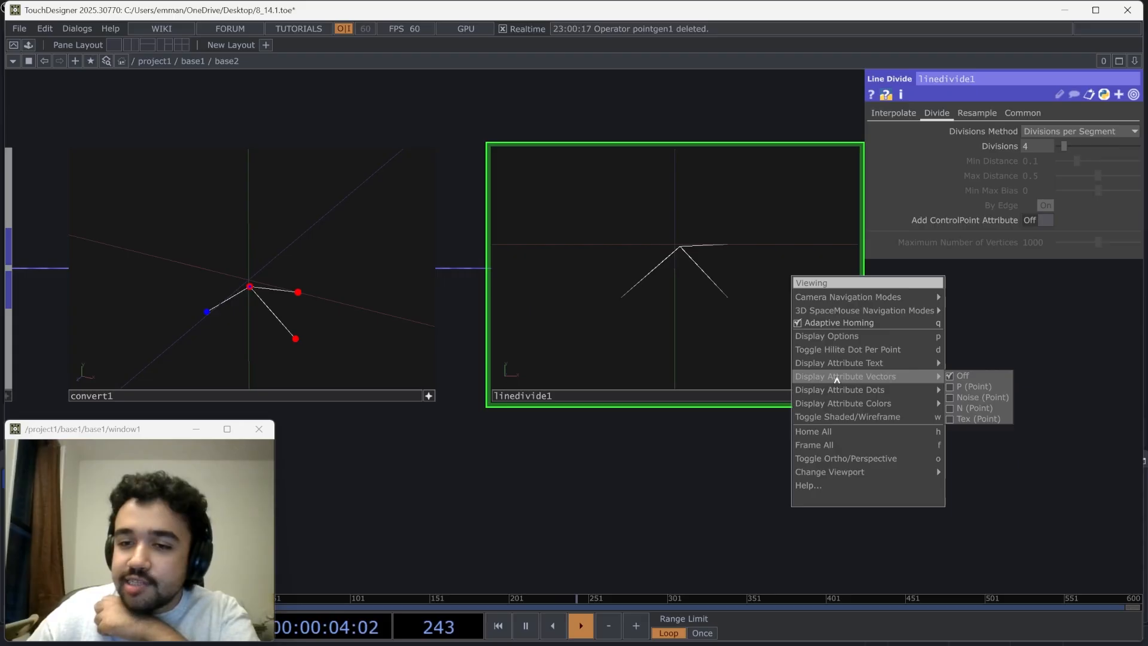
{"action": "mouse_move", "coordinate": [900, 394]}
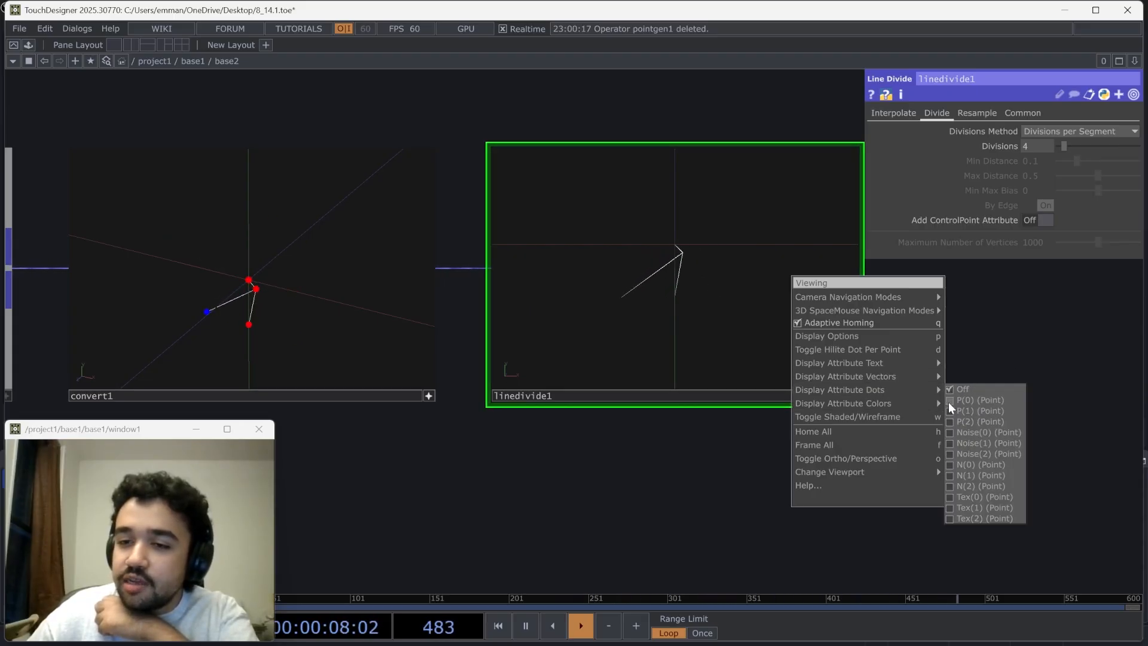
{"action": "left_click", "coordinate": [949, 400]}
{"action": "left_click_drag", "start_coordinate": [993, 297], "coordinate": [906, 323]}
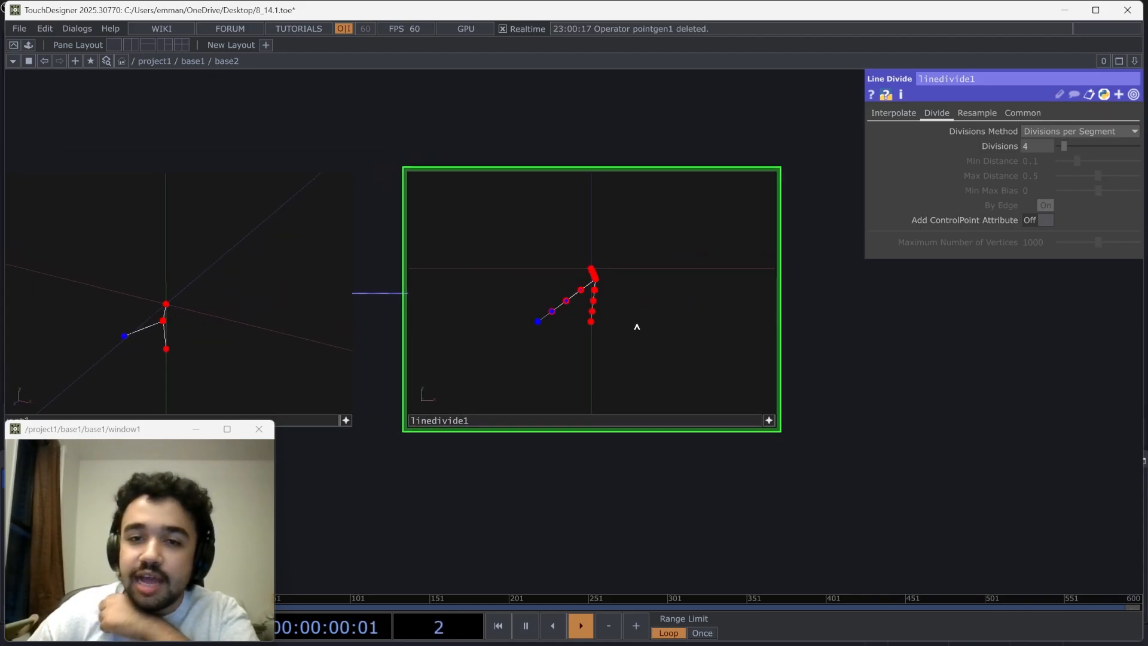
{"action": "left_click_drag", "start_coordinate": [567, 302], "coordinate": [511, 290]}
Set the Line Divide POP's divisions per segment to 25 and check the denser points in its viewer
{"action": "left_click_drag", "start_coordinate": [1059, 144], "coordinate": [1099, 147]}
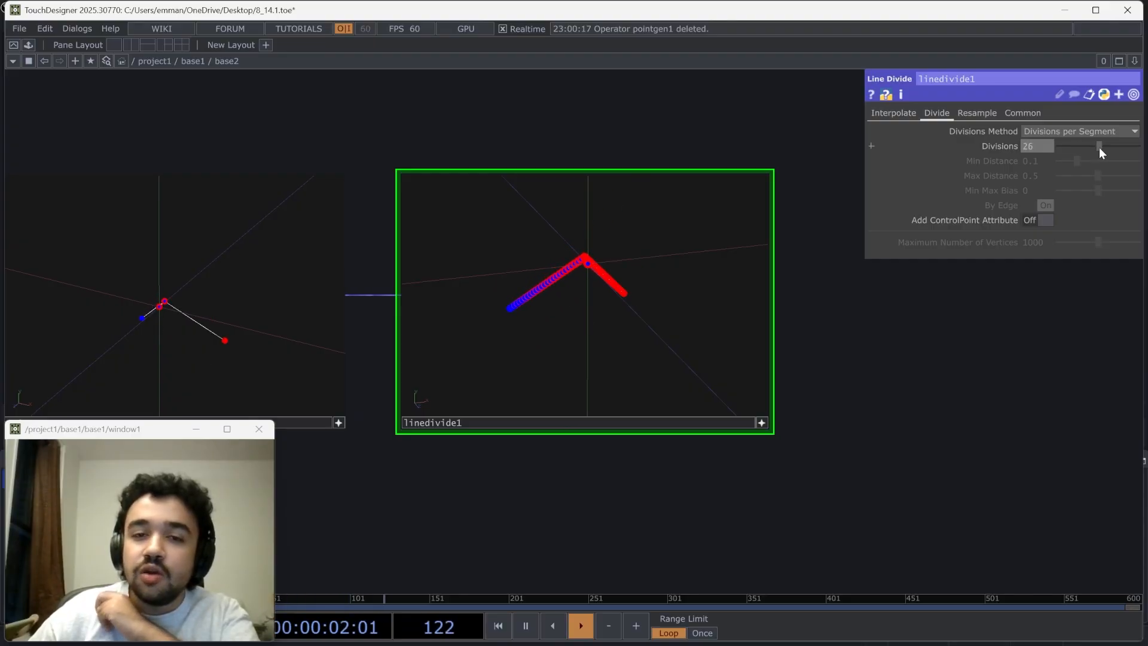
{"action": "left_click_drag", "start_coordinate": [720, 362], "coordinate": [552, 298]}
{"action": "left_click", "coordinate": [761, 423]}
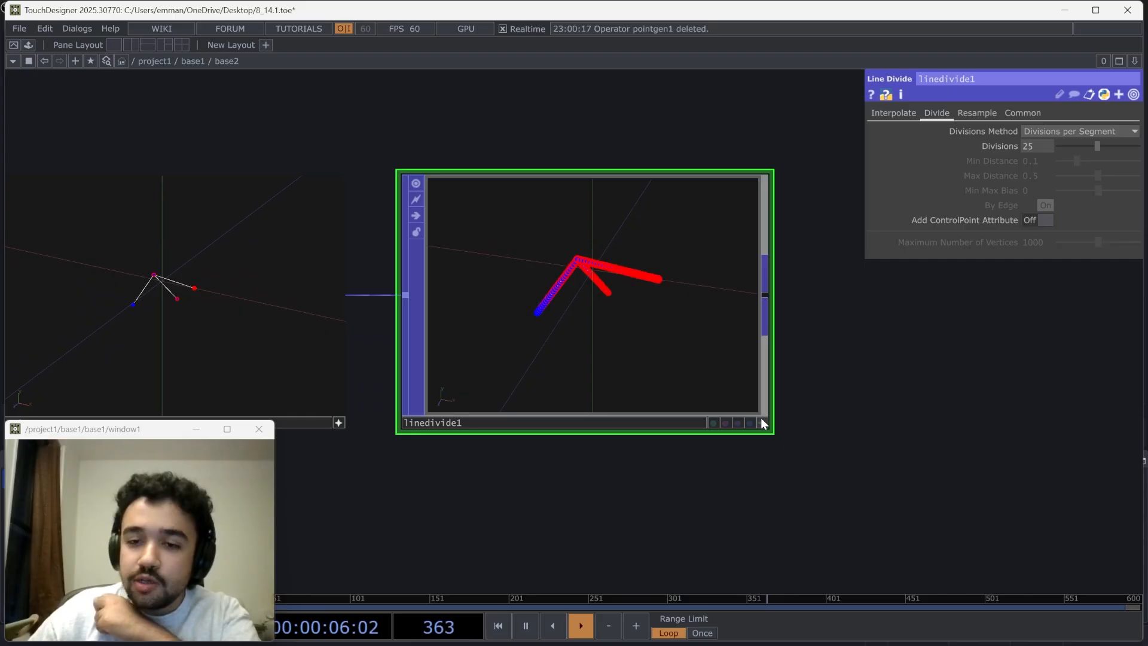
{"action": "scroll", "coordinate": [841, 363], "scroll_direction": "down", "scroll_amount": 2}
{"action": "left_click_drag", "start_coordinate": [814, 362], "coordinate": [646, 360]}
{"action": "scroll", "coordinate": [634, 313], "scroll_direction": "down", "scroll_amount": 2}
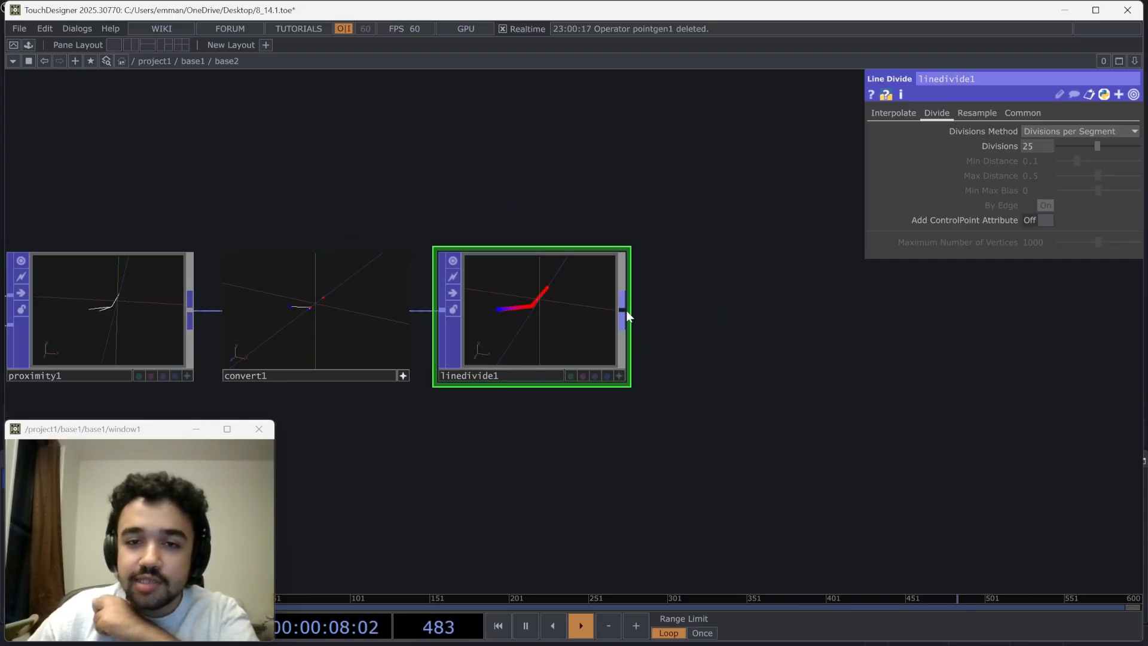
{"action": "right_click", "coordinate": [623, 310]}
{"action": "key", "text": "Escape"}
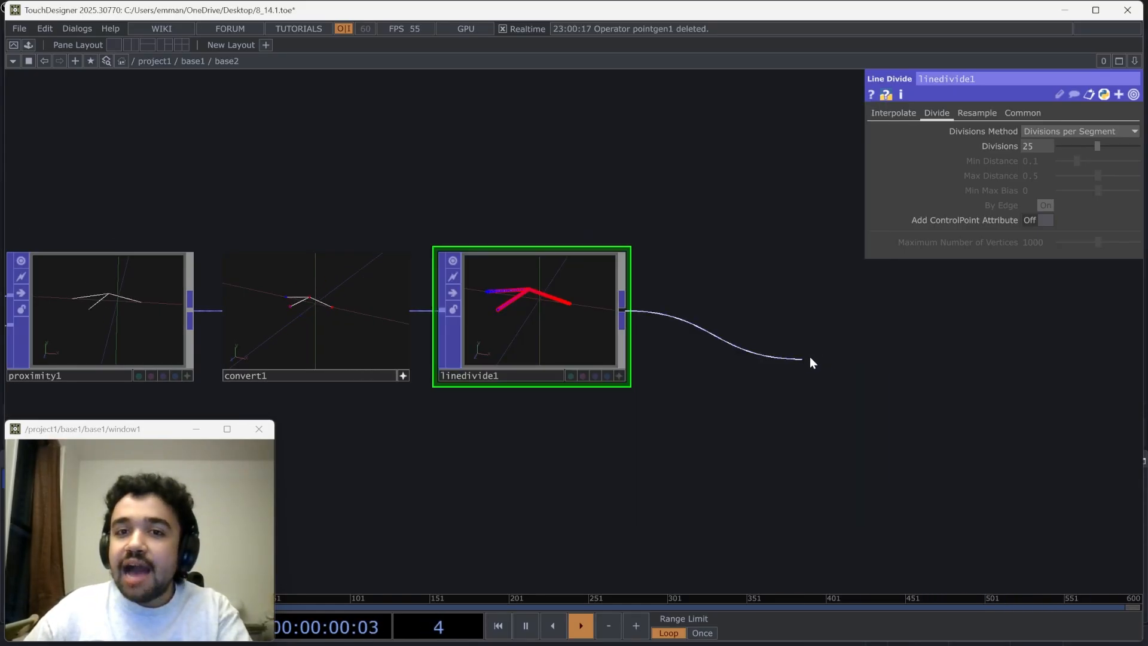
Examine the divided line points where the tentacles meet in the Line Divide POP's viewer
{"action": "scroll", "coordinate": [587, 321], "scroll_direction": "up", "scroll_amount": 5}
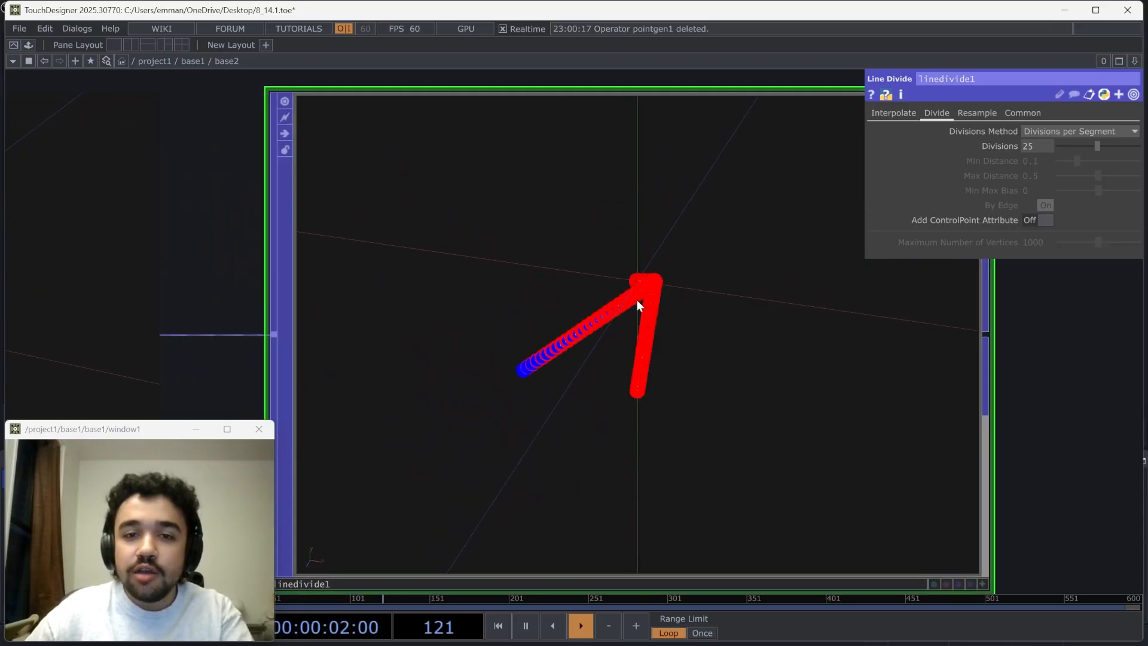
{"action": "mouse_move", "coordinate": [660, 318]}
{"action": "left_mouse_down"}
{"action": "mouse_move", "coordinate": [737, 336]}
{"action": "mouse_move", "coordinate": [670, 333]}
{"action": "left_mouse_up"}
{"action": "scroll", "coordinate": [683, 339], "scroll_direction": "down", "scroll_amount": 1}
{"action": "scroll", "coordinate": [683, 339], "scroll_direction": "down", "scroll_amount": 1}
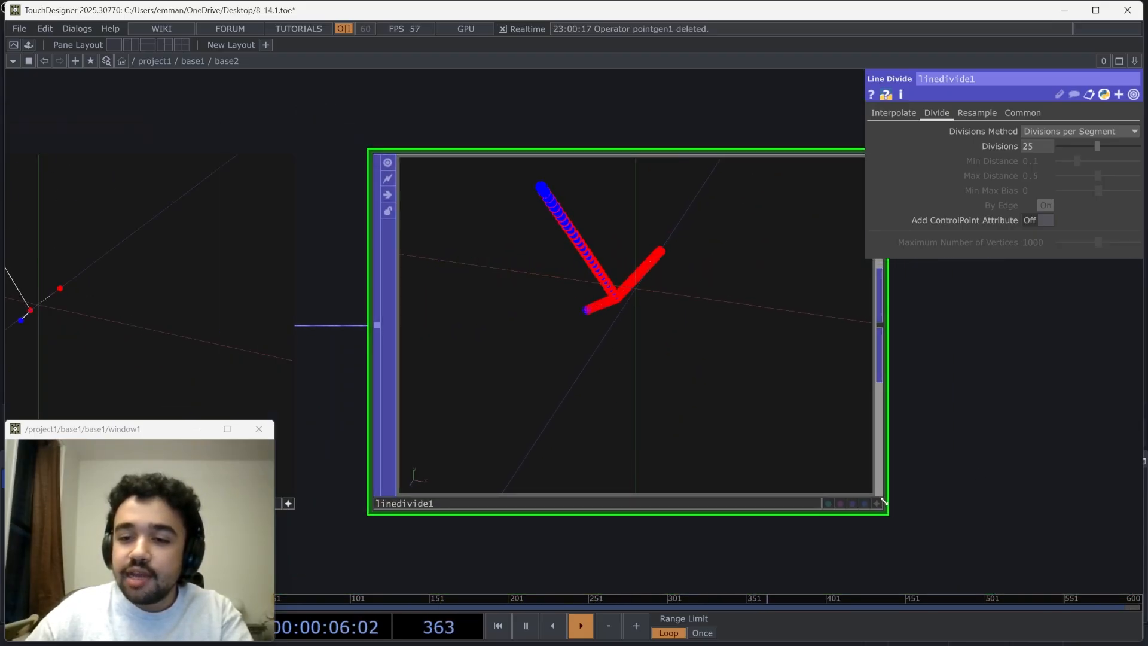
{"action": "scroll", "coordinate": [935, 444], "scroll_direction": "down", "scroll_amount": 6}
{"action": "left_click", "coordinate": [914, 456]}
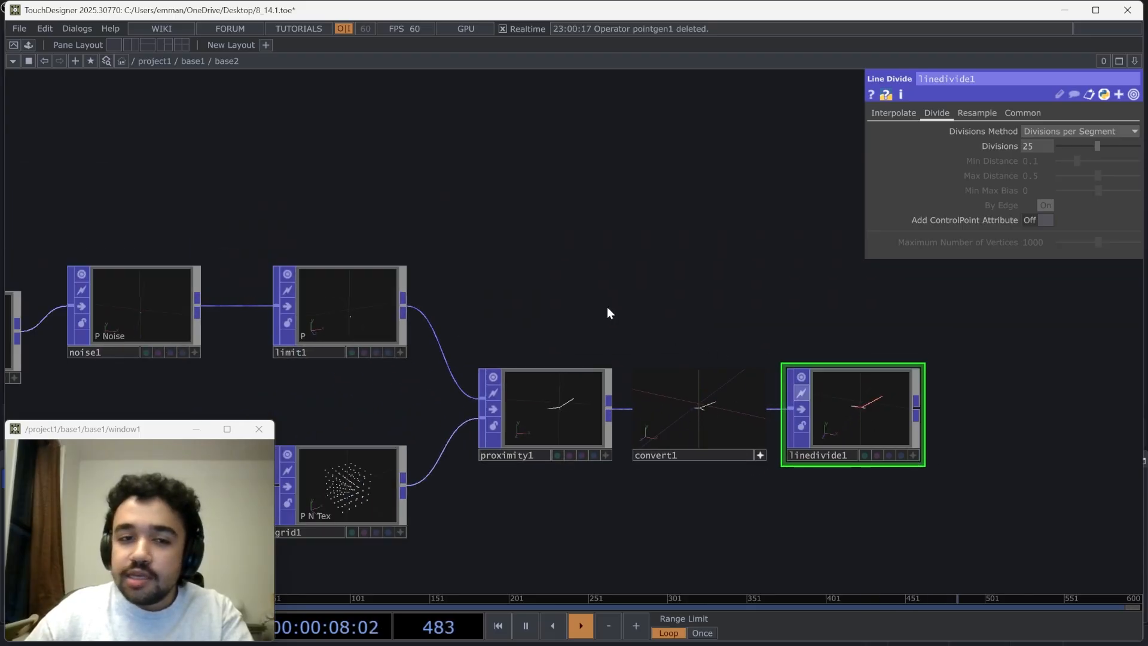
Add a POP to CHOP from the Limit POP's output and place it above the Proximity POP
{"action": "left_click_drag", "start_coordinate": [406, 321], "coordinate": [330, 317]}
{"action": "scroll", "coordinate": [269, 311], "scroll_direction": "up", "scroll_amount": 4}
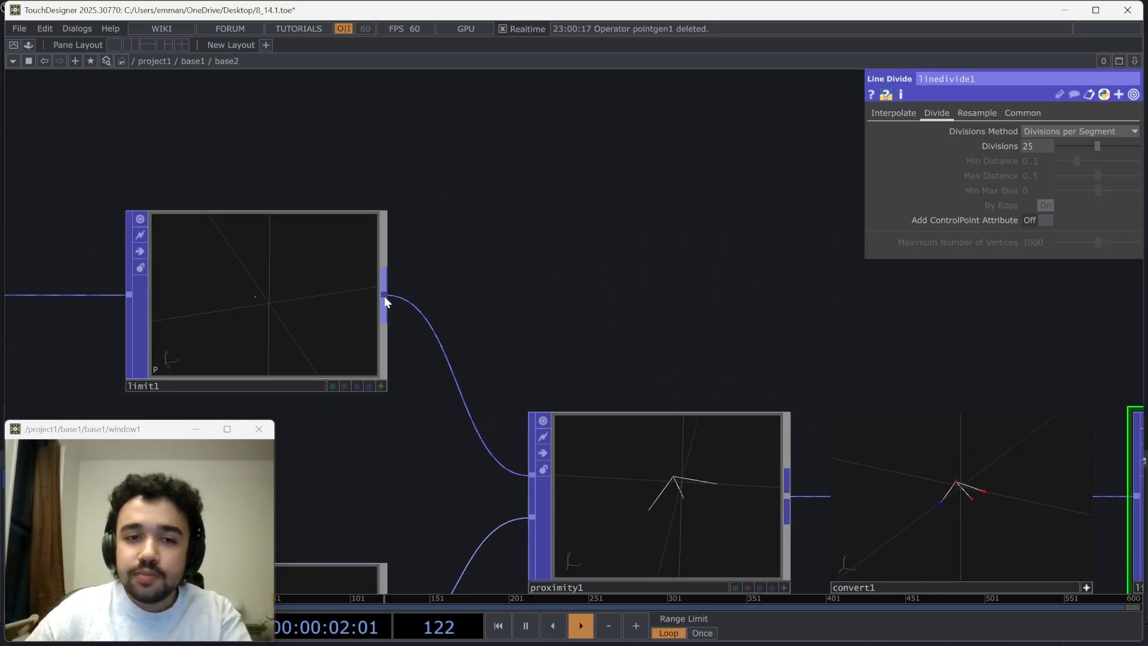
{"action": "right_click", "coordinate": [384, 296]}
{"action": "left_click", "coordinate": [219, 124]}
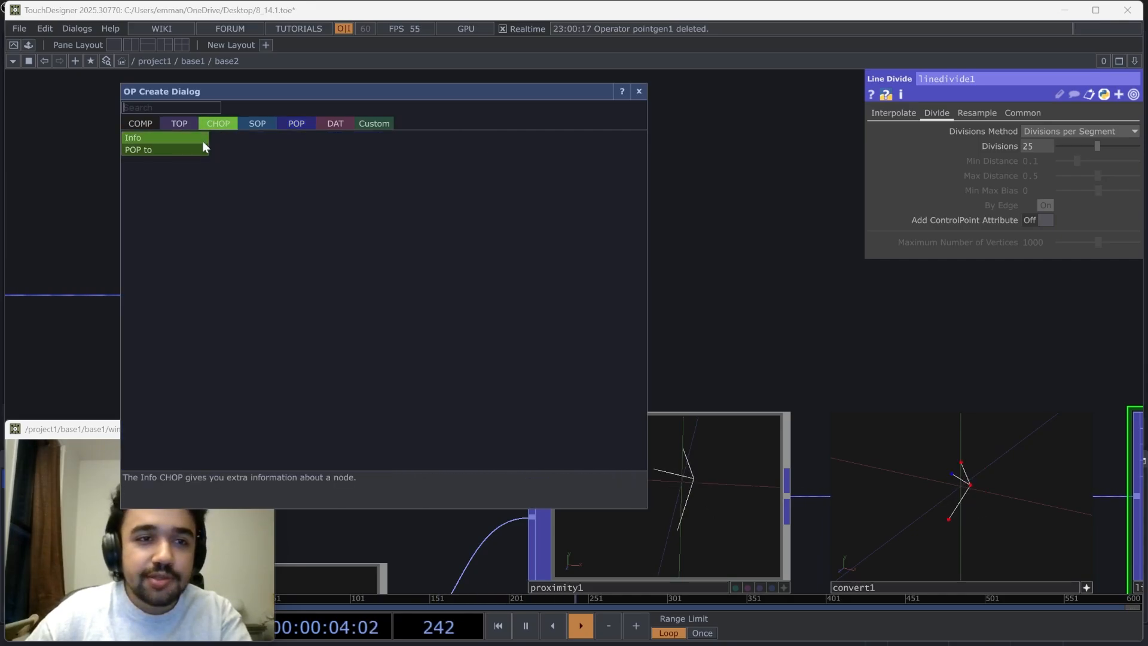
{"action": "left_click", "coordinate": [202, 150]}
{"action": "left_click", "coordinate": [683, 157]}
{"action": "left_click_drag", "start_coordinate": [597, 304], "coordinate": [342, 308]}
{"action": "scroll", "coordinate": [475, 307], "scroll_direction": "down", "scroll_amount": 4}
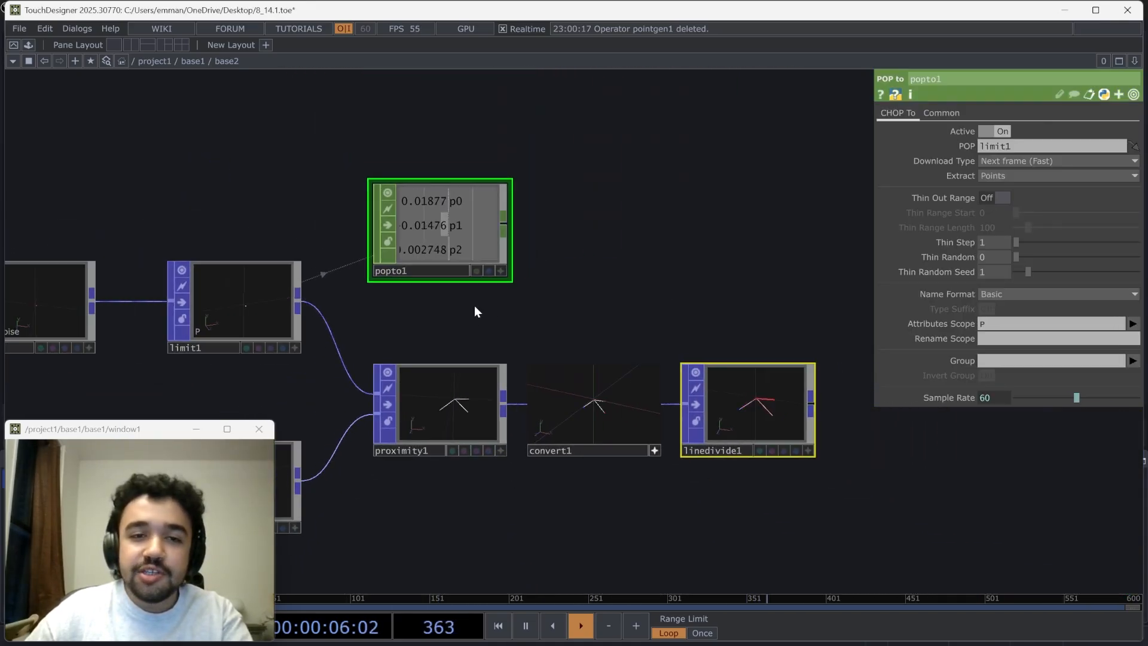
Move the POP to CHOP higher above the Convert POP and place the Line Divide POP close after the Convert POP
{"action": "left_click_drag", "start_coordinate": [475, 306], "coordinate": [341, 255]}
{"action": "left_click_drag", "start_coordinate": [342, 230], "coordinate": [565, 234]}
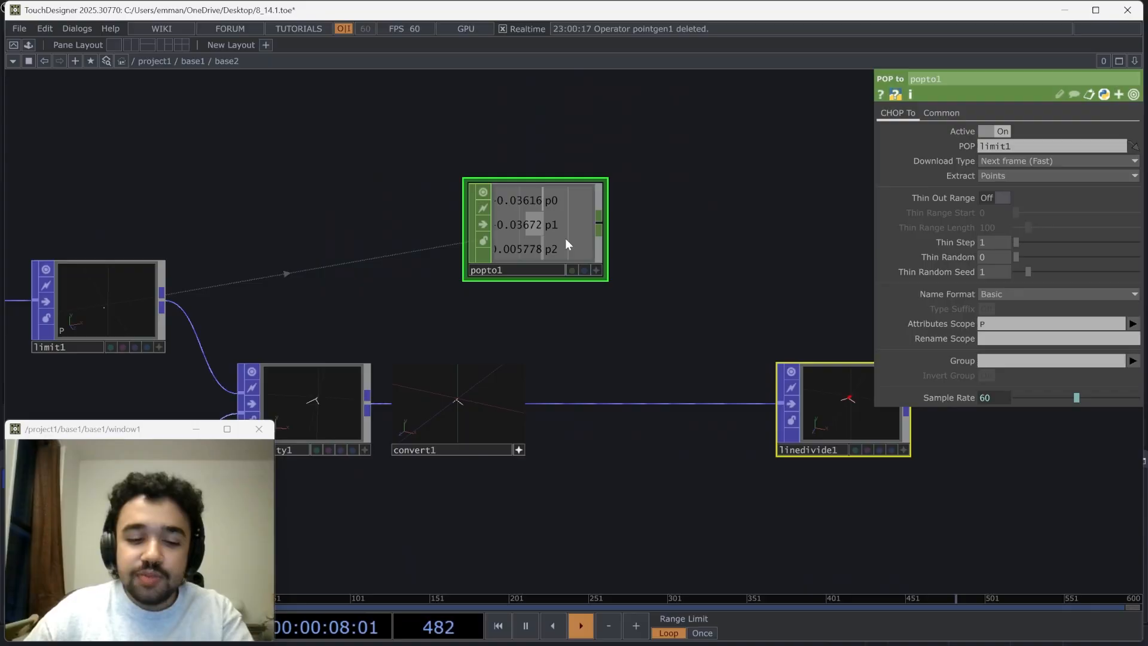
{"action": "key", "text": "alt+z"}
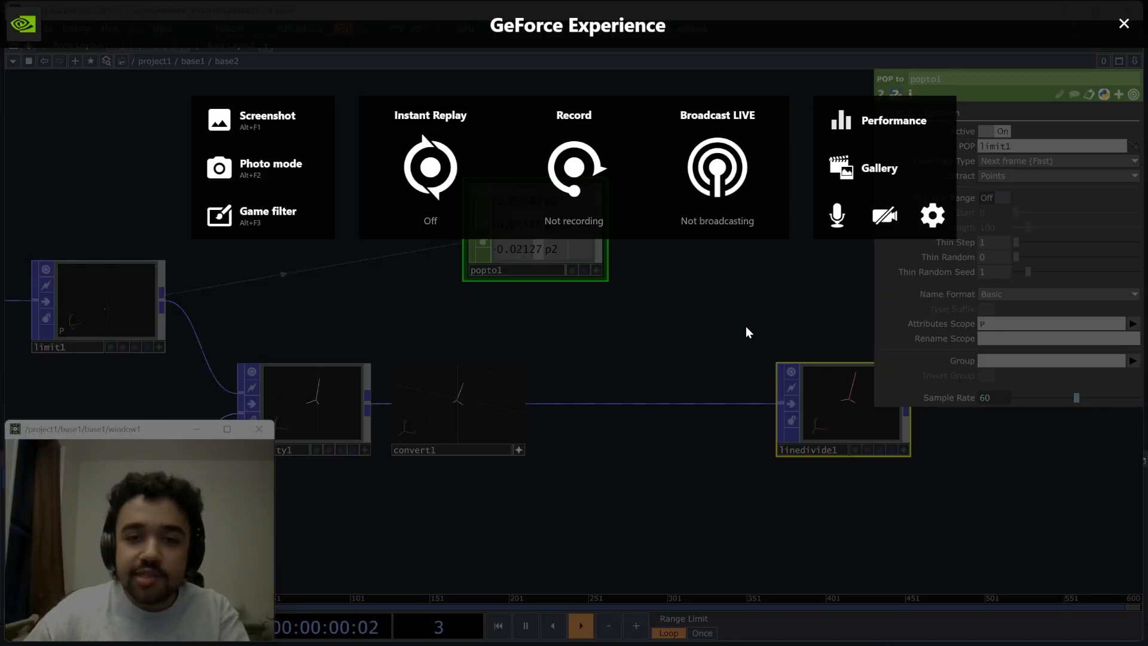
{"action": "key", "text": "alt+z"}
{"action": "left_click_drag", "start_coordinate": [603, 273], "coordinate": [449, 196]}
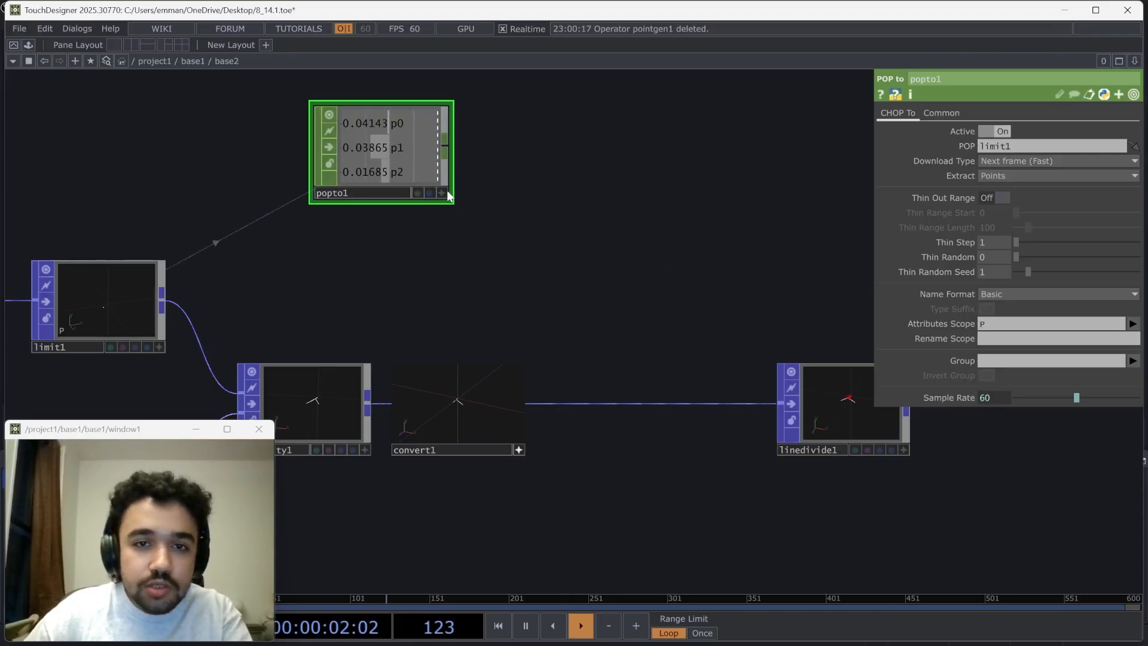
{"action": "left_click_drag", "start_coordinate": [839, 410], "coordinate": [640, 411]}
{"action": "left_click_drag", "start_coordinate": [492, 253], "coordinate": [508, 258]}
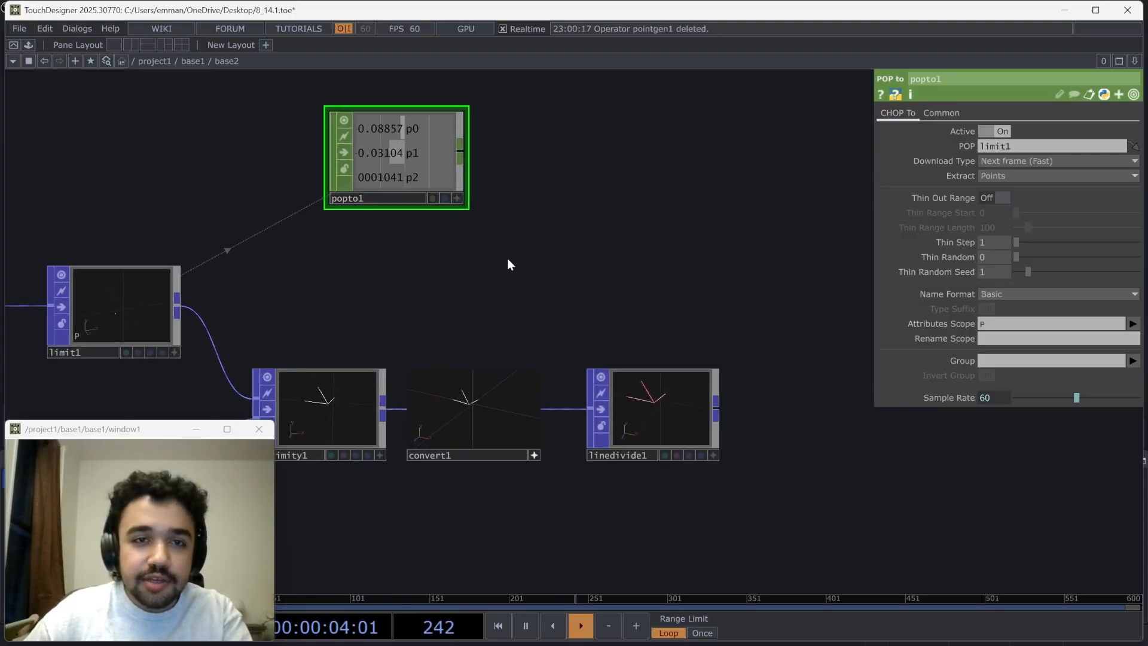
{"action": "left_click_drag", "start_coordinate": [414, 174], "coordinate": [559, 256]}
{"action": "scroll", "coordinate": [561, 266], "scroll_direction": "up", "scroll_amount": 3}
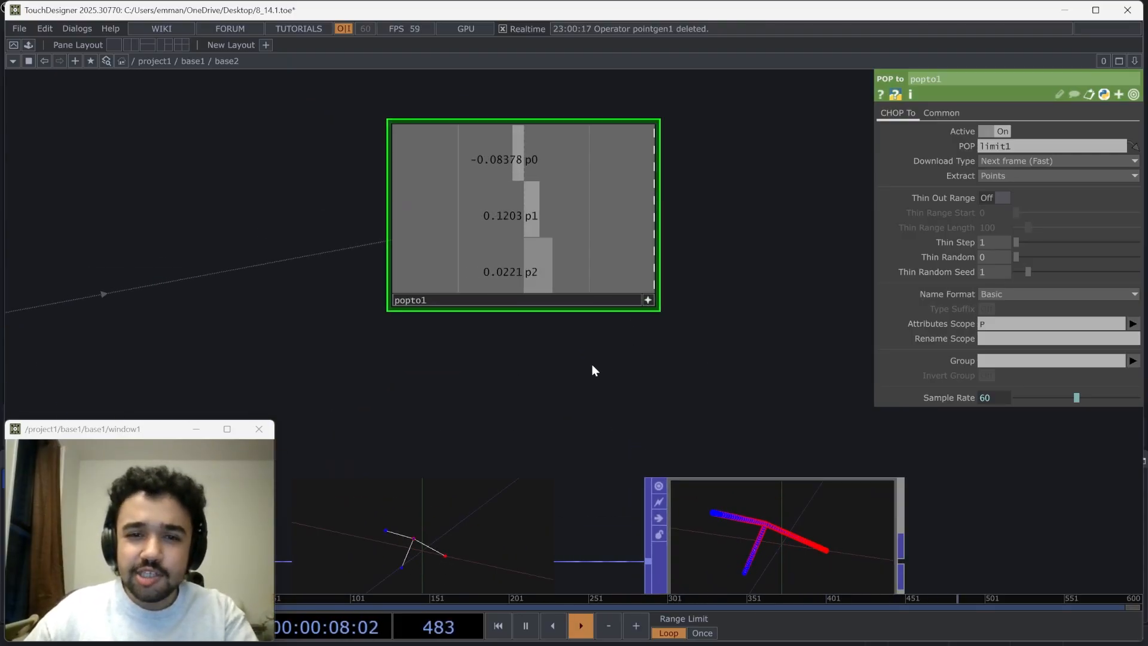
{"action": "left_click_drag", "start_coordinate": [592, 369], "coordinate": [576, 307]}
{"action": "left_click_drag", "start_coordinate": [721, 377], "coordinate": [521, 355]}
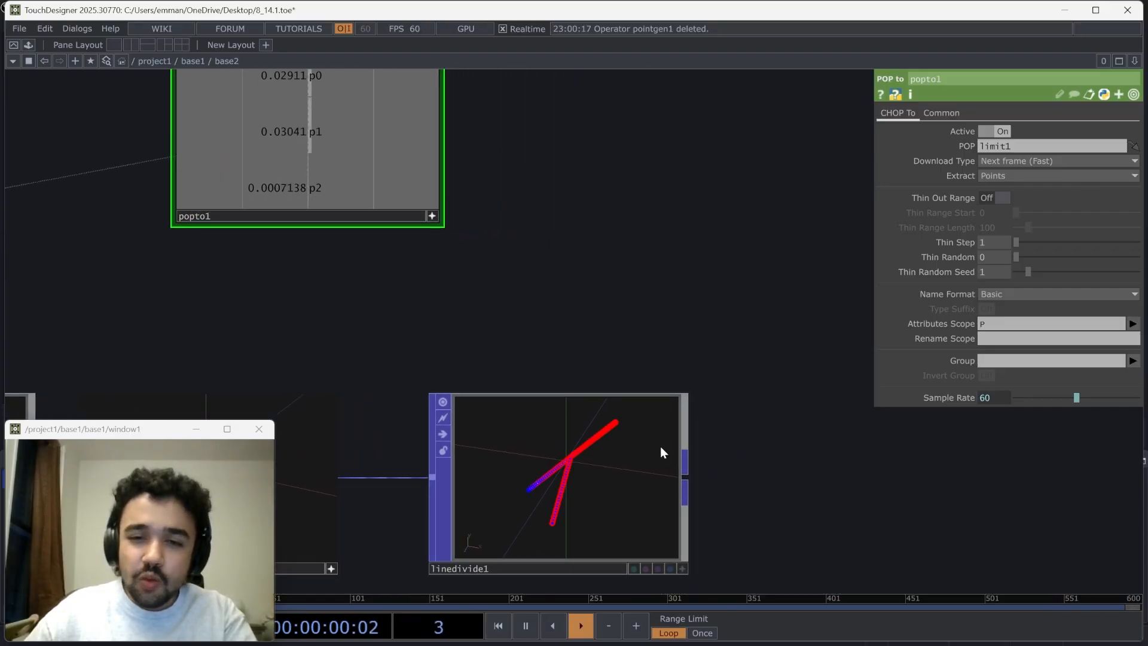
{"action": "right_click", "coordinate": [687, 480]}
{"action": "type", "text": "fi"}
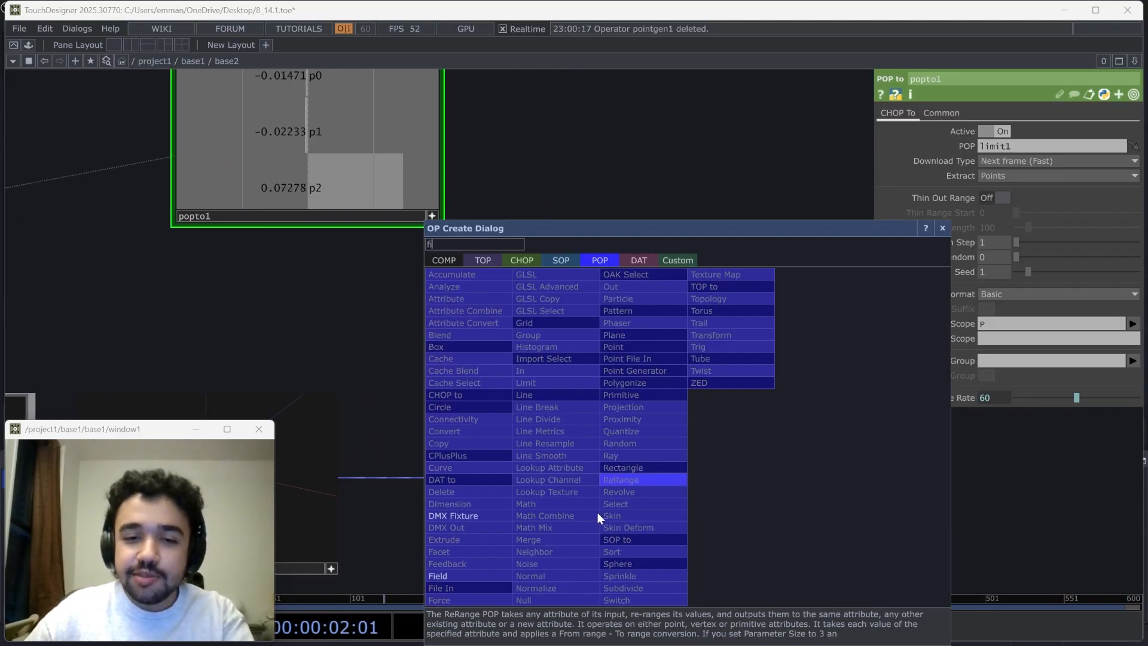
{"action": "key", "text": "Escape"}
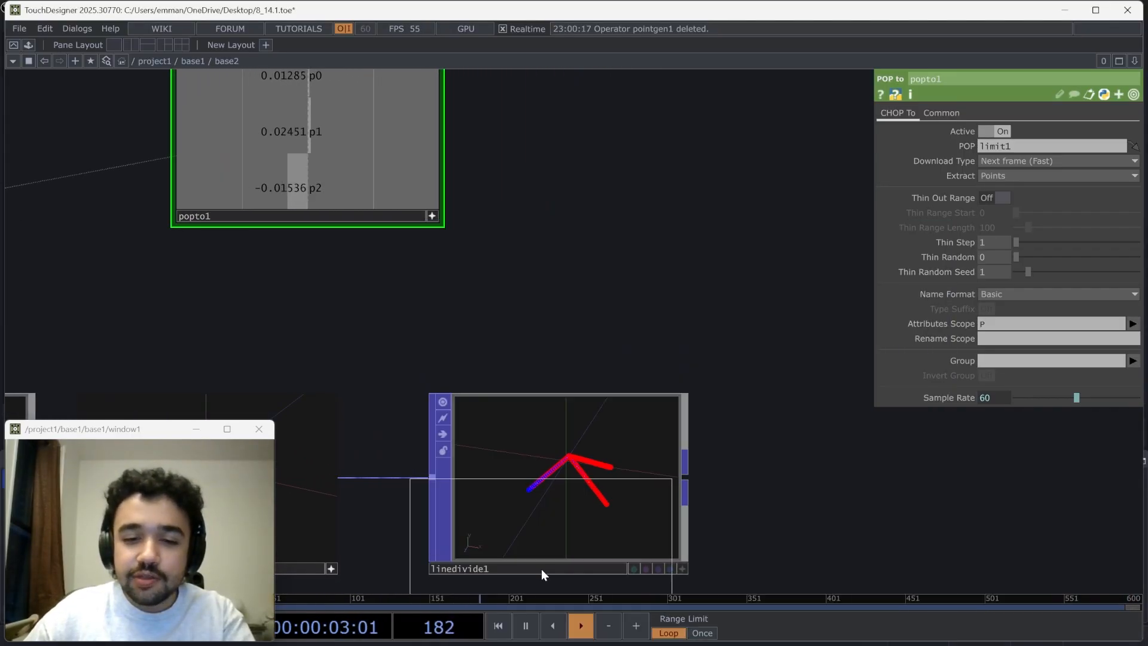
Add a Field POP from the Line Divide POP's output and turn off interactive viewing on the POP to CHOP
{"action": "right_click", "coordinate": [687, 479]}
{"action": "left_click", "coordinate": [441, 576]}
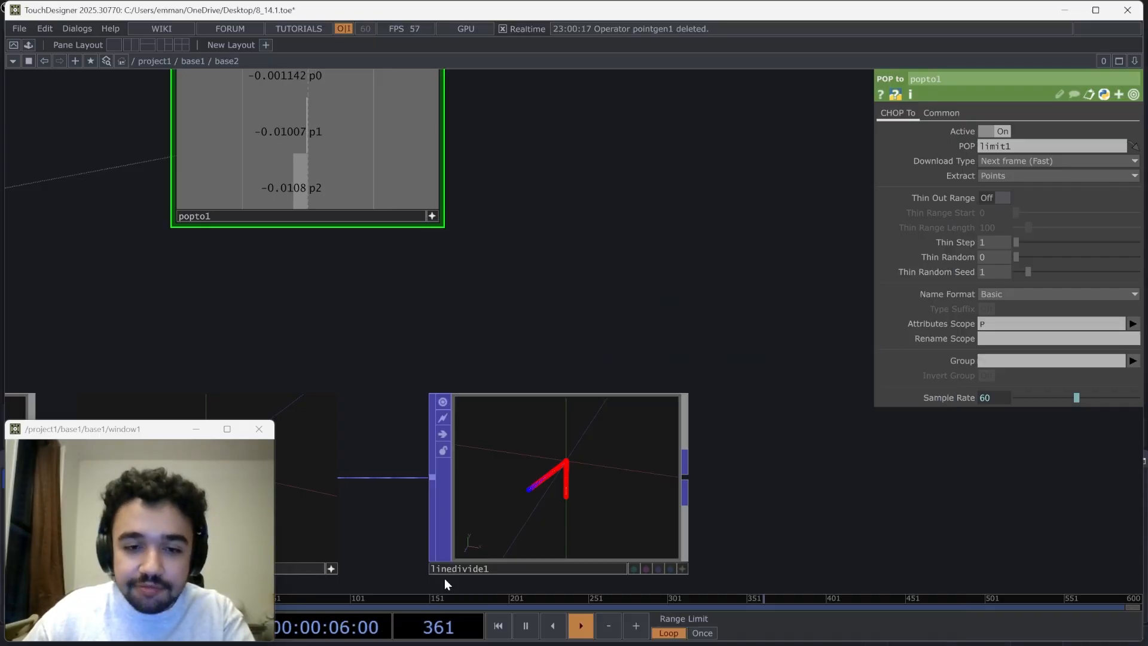
{"action": "left_click", "coordinate": [849, 462]}
{"action": "left_click_drag", "start_coordinate": [478, 234], "coordinate": [375, 218]}
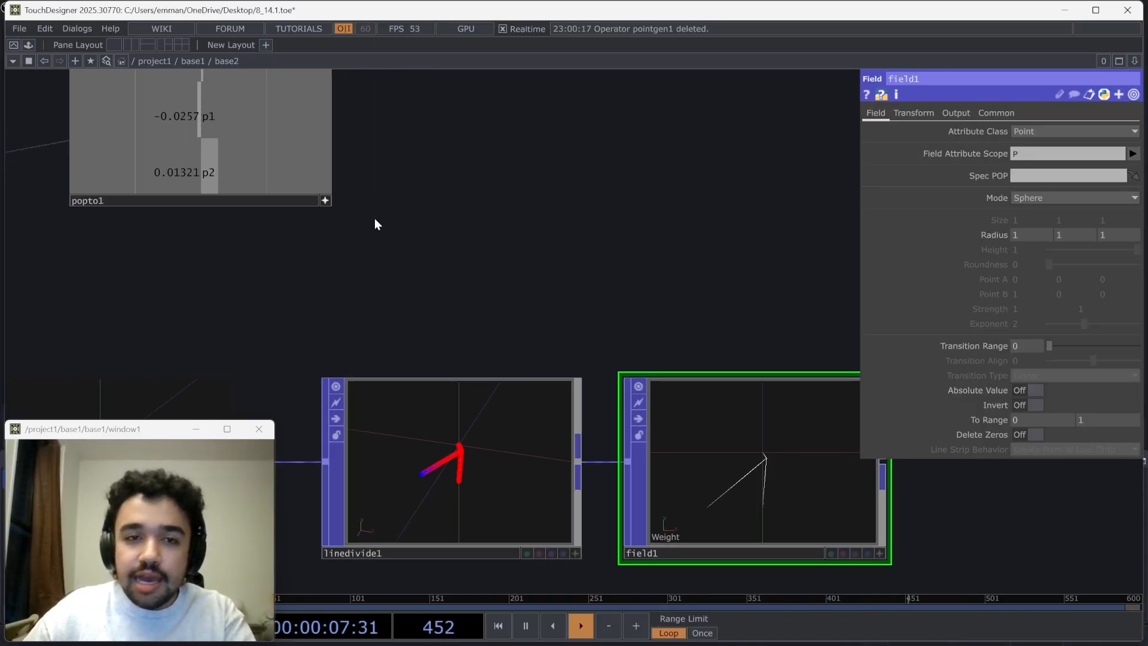
{"action": "left_click", "coordinate": [328, 203]}
{"action": "left_click_drag", "start_coordinate": [326, 112], "coordinate": [427, 164]}
{"action": "left_click_drag", "start_coordinate": [569, 170], "coordinate": [538, 134]}
{"action": "scroll", "coordinate": [535, 135], "scroll_direction": "down", "scroll_amount": 3}
{"action": "scroll", "coordinate": [613, 383], "scroll_direction": "up", "scroll_amount": 3}
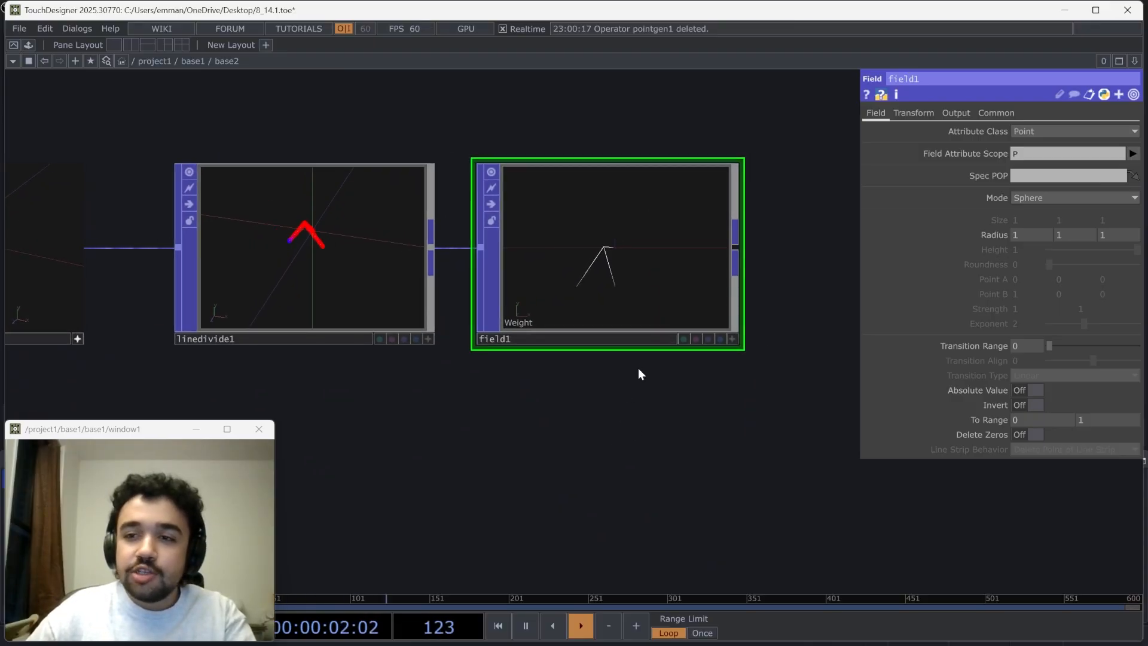
Check the Field POP's available modes and add a Point Generator POP below the chain
{"action": "left_click", "coordinate": [1033, 198]}
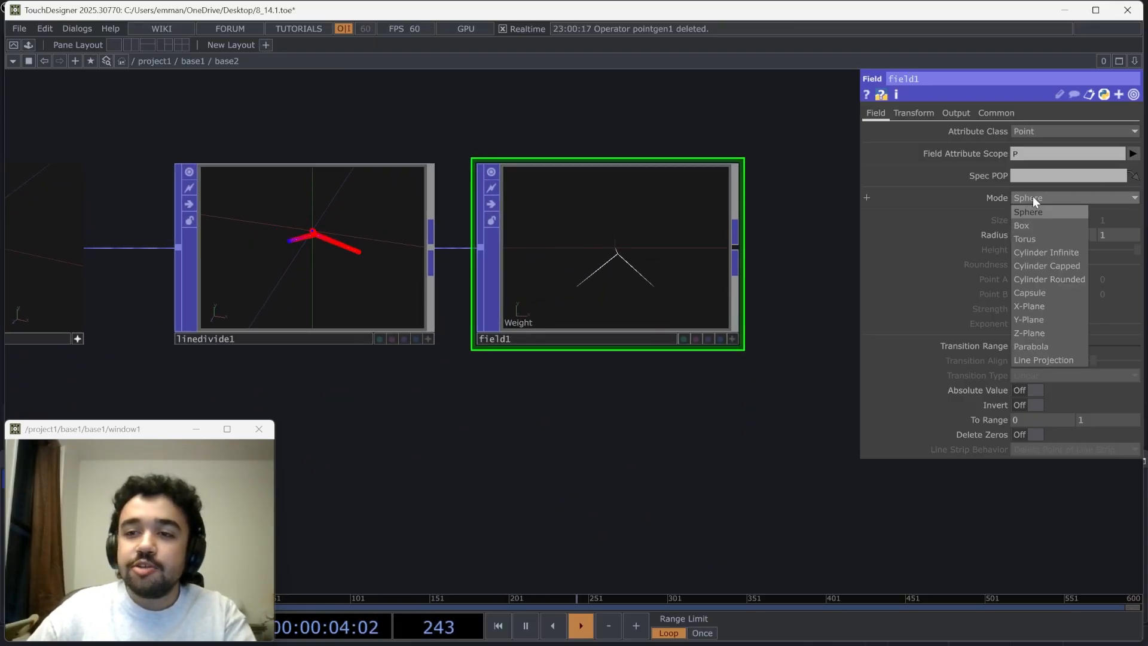
{"action": "left_click", "coordinate": [1033, 198]}
{"action": "left_click_drag", "start_coordinate": [561, 519], "coordinate": [569, 463]}
{"action": "key", "text": "Tab"}
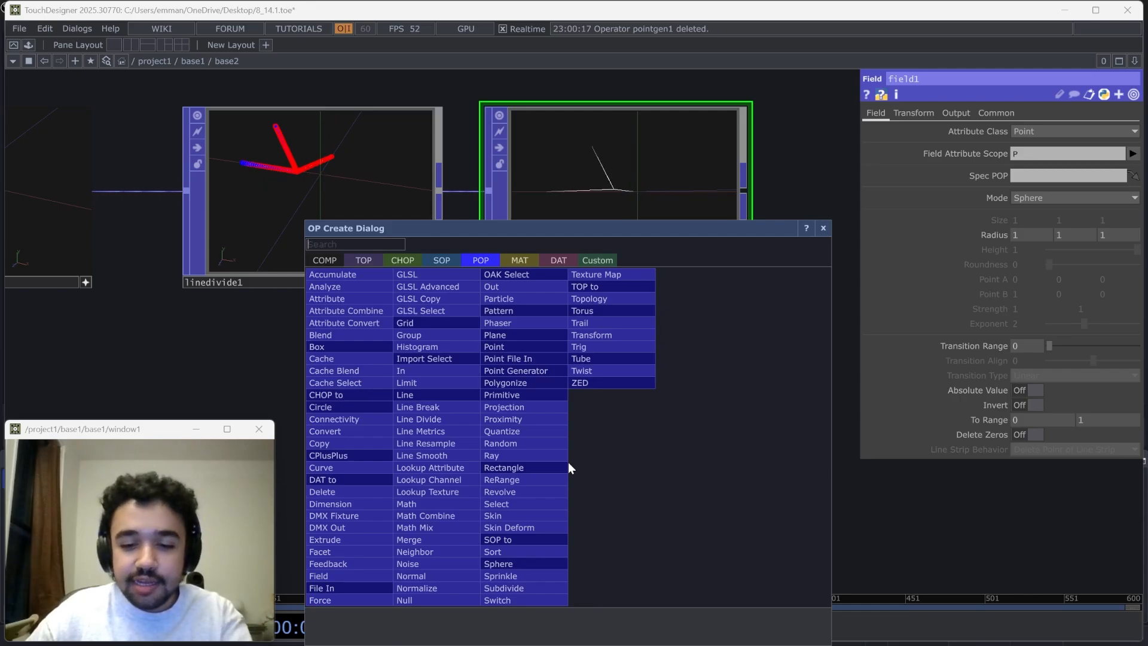
{"action": "type", "text": "p"}
{"action": "left_click", "coordinate": [528, 374]}
{"action": "left_click", "coordinate": [565, 496]}
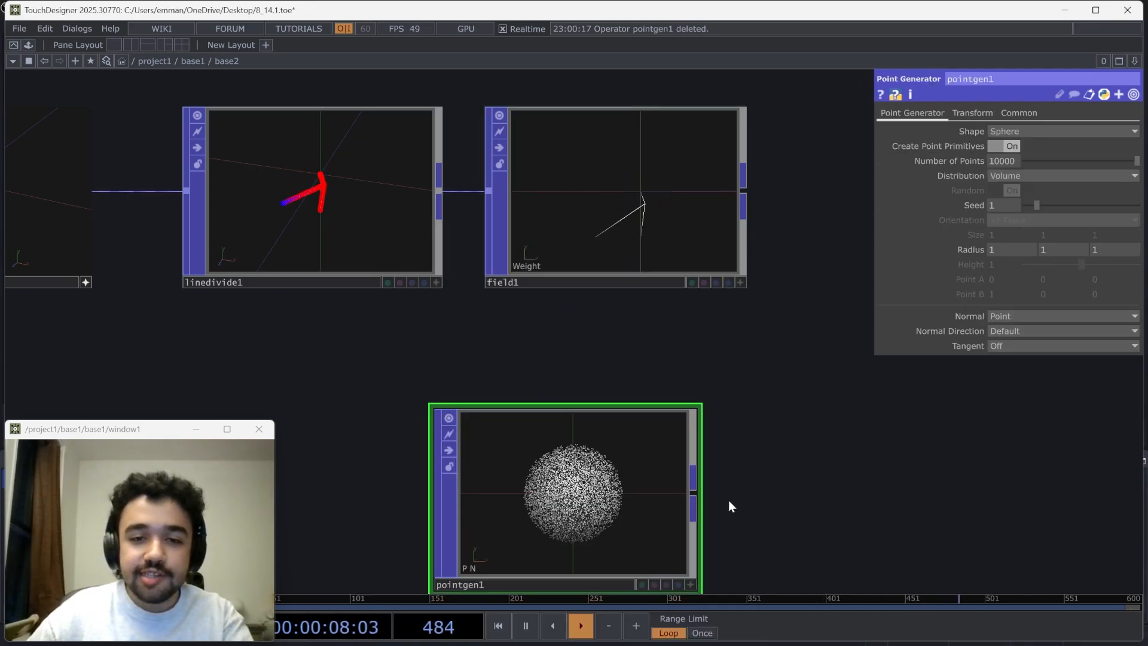
Connect a second Field POP to the Point Generator POP's output, spaced apart from it
{"action": "left_click_drag", "start_coordinate": [793, 468], "coordinate": [776, 350]}
{"action": "left_click_drag", "start_coordinate": [558, 402], "coordinate": [558, 451]}
{"action": "scroll", "coordinate": [560, 452], "scroll_direction": "up", "scroll_amount": 1}
{"action": "scroll", "coordinate": [560, 453], "scroll_direction": "up", "scroll_amount": 1}
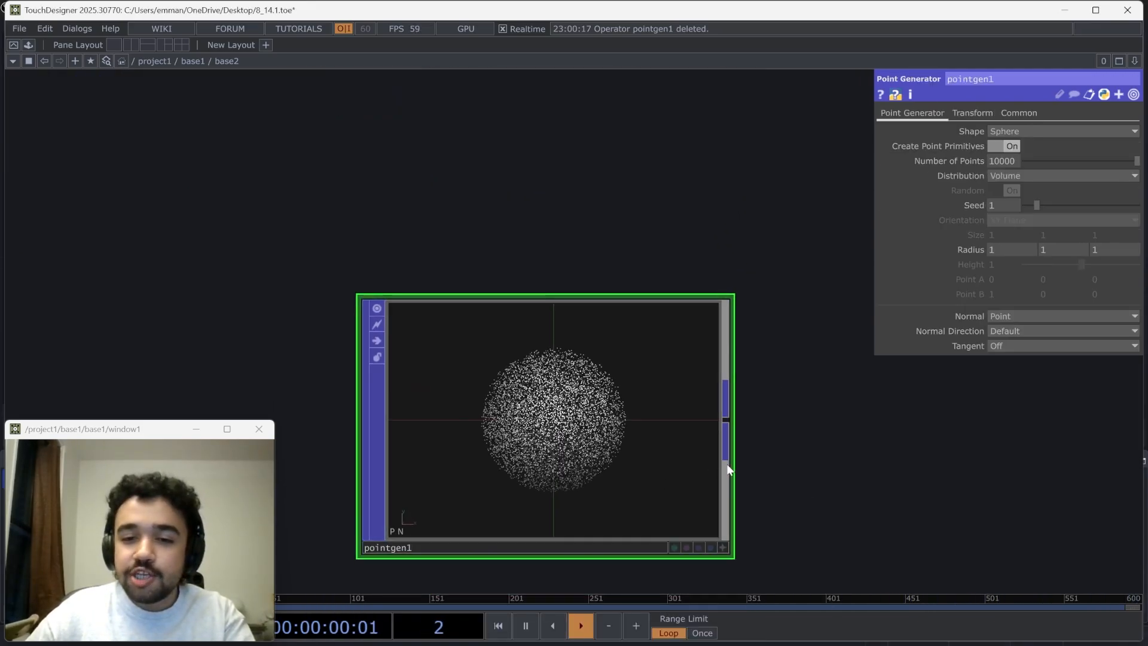
{"action": "left_click", "coordinate": [730, 427]}
{"action": "type", "text": "fi"}
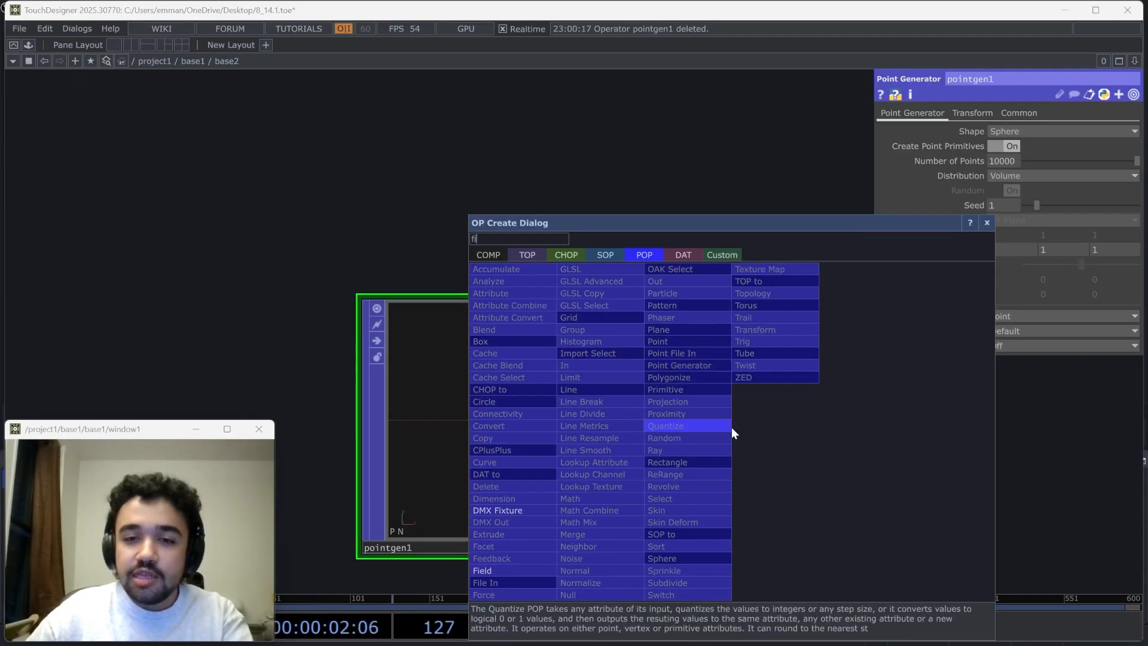
{"action": "left_click", "coordinate": [507, 572]}
{"action": "left_click", "coordinate": [828, 425]}
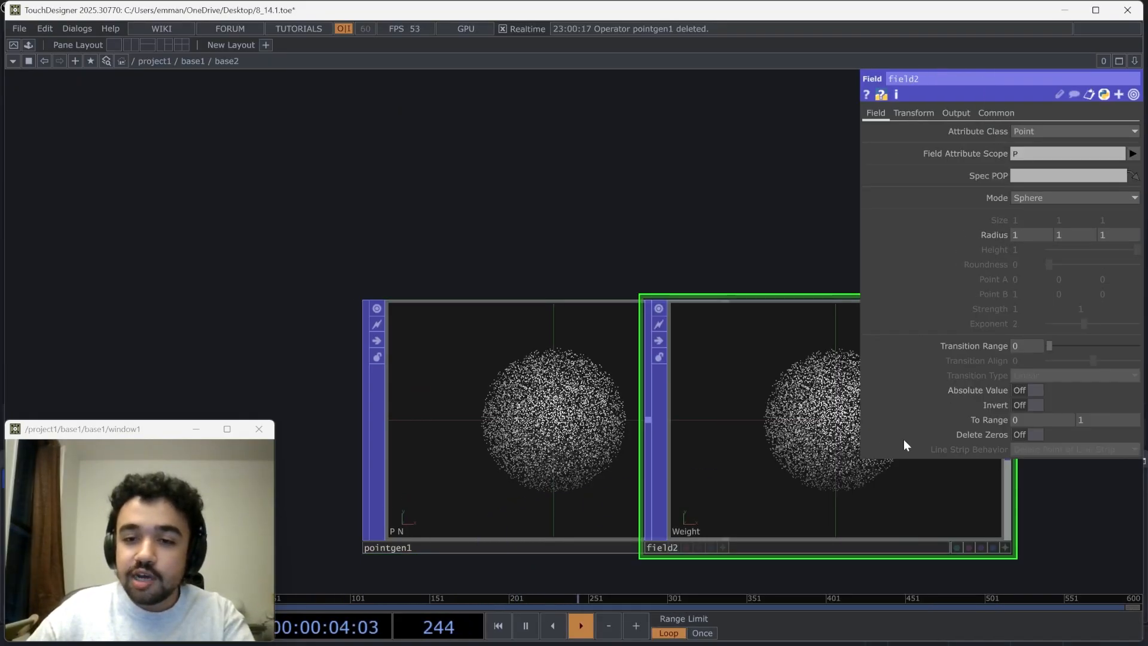
{"action": "left_click_drag", "start_coordinate": [504, 213], "coordinate": [361, 167]}
{"action": "left_click_drag", "start_coordinate": [349, 322], "coordinate": [279, 322]}
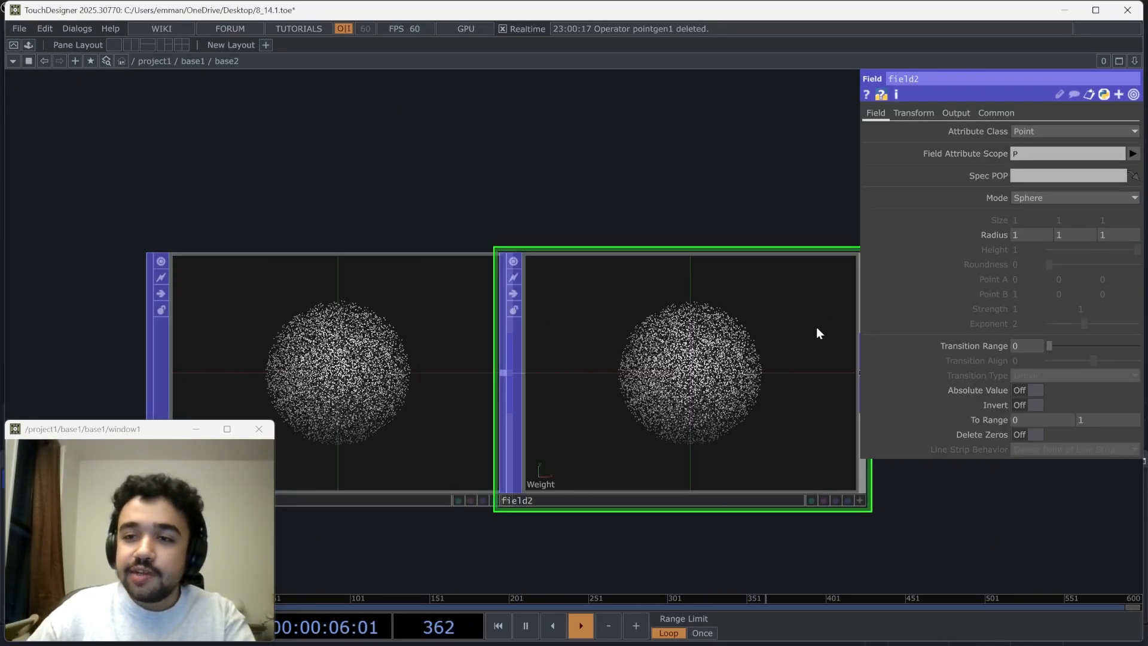
Set the Mode of the Point Generator's Field POP to Box
{"action": "left_click", "coordinate": [1010, 199]}
{"action": "left_click", "coordinate": [1030, 225]}
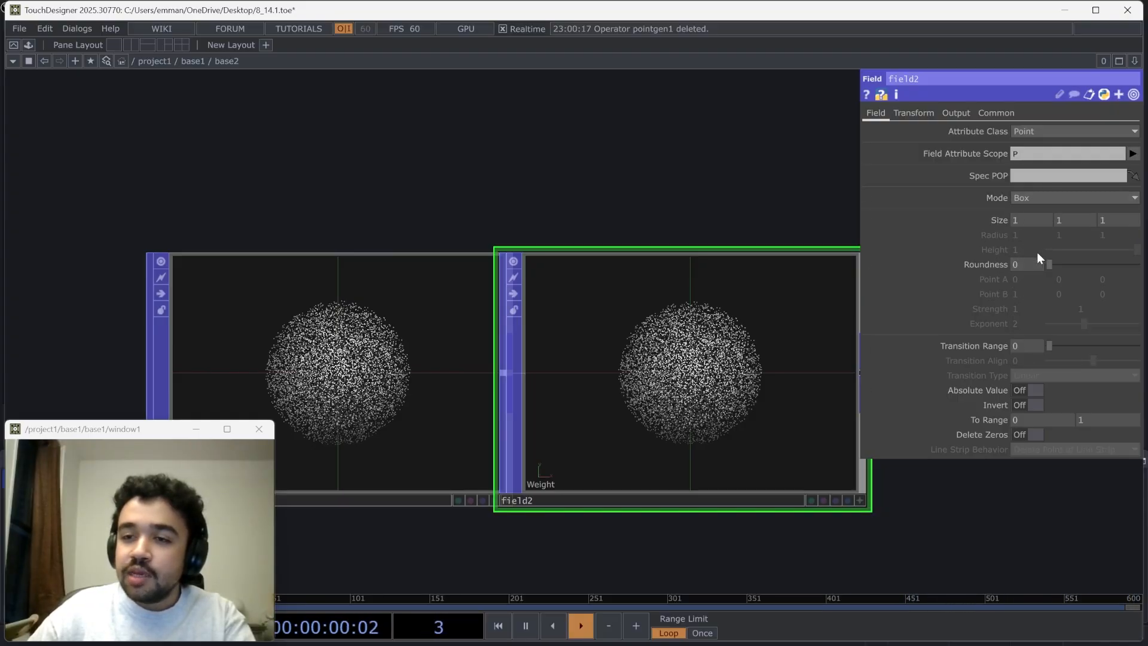
{"action": "left_click_drag", "start_coordinate": [676, 359], "coordinate": [744, 364]}
{"action": "left_click_drag", "start_coordinate": [1033, 537], "coordinate": [859, 533]}
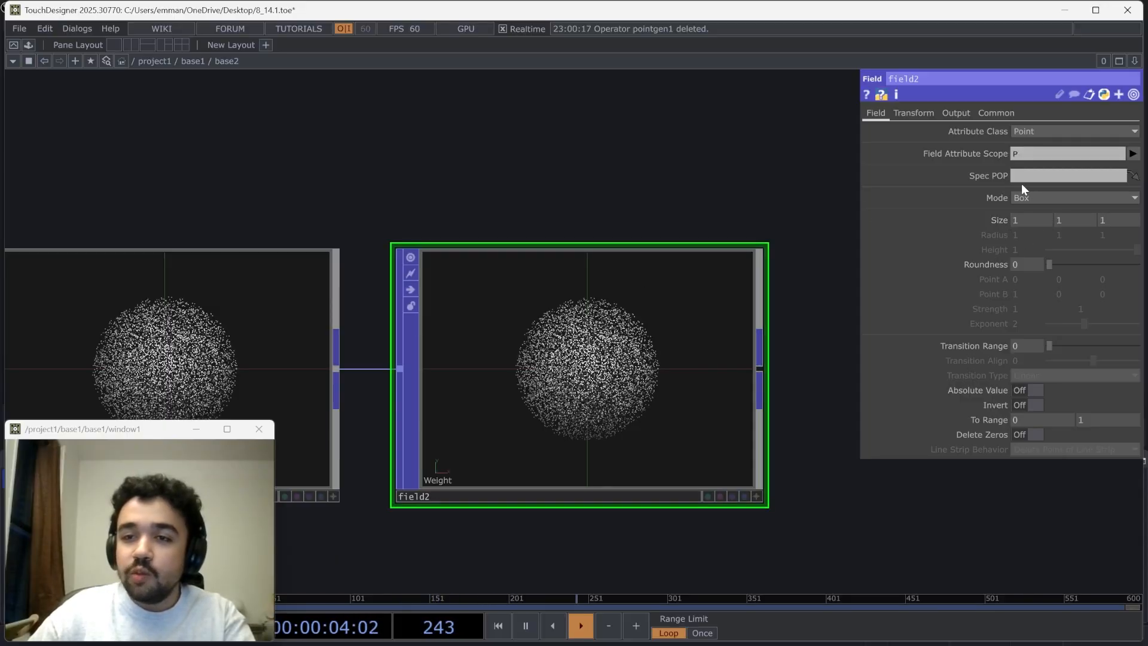
Set the box Field POP's Weight Output Attribute to Color and examine the weighted points in its viewer
{"action": "left_click", "coordinate": [955, 113]}
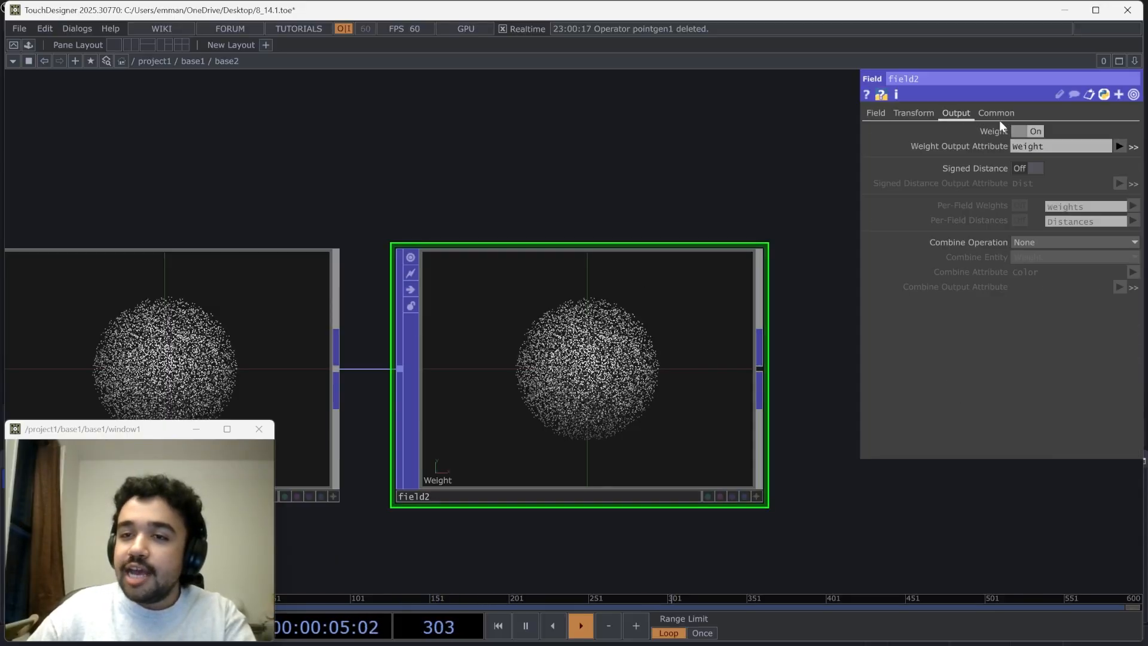
{"action": "left_click", "coordinate": [1130, 148]}
{"action": "left_click", "coordinate": [1107, 189]}
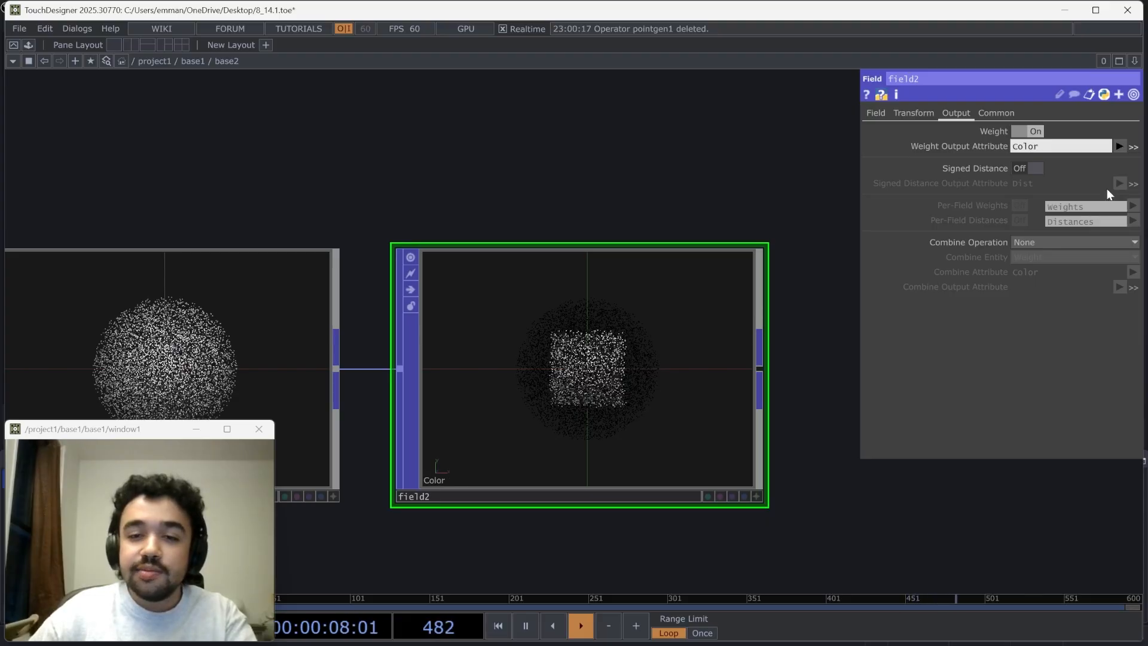
{"action": "scroll", "coordinate": [817, 460], "scroll_direction": "up", "scroll_amount": 3}
{"action": "left_click", "coordinate": [737, 511]}
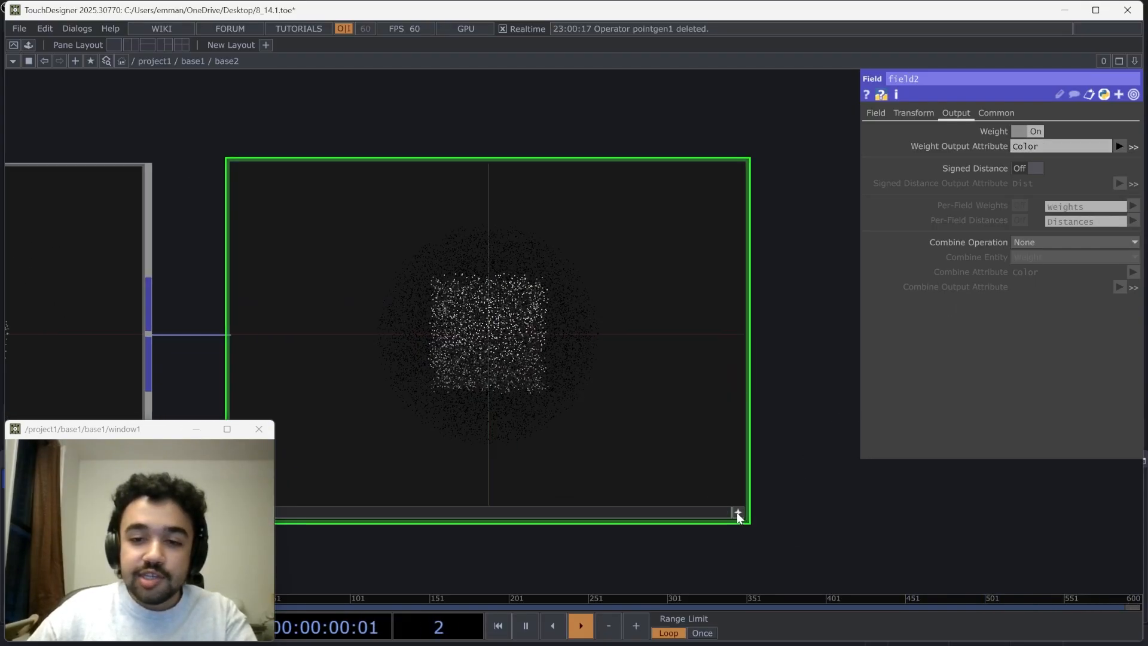
{"action": "left_click_drag", "start_coordinate": [599, 393], "coordinate": [502, 323]}
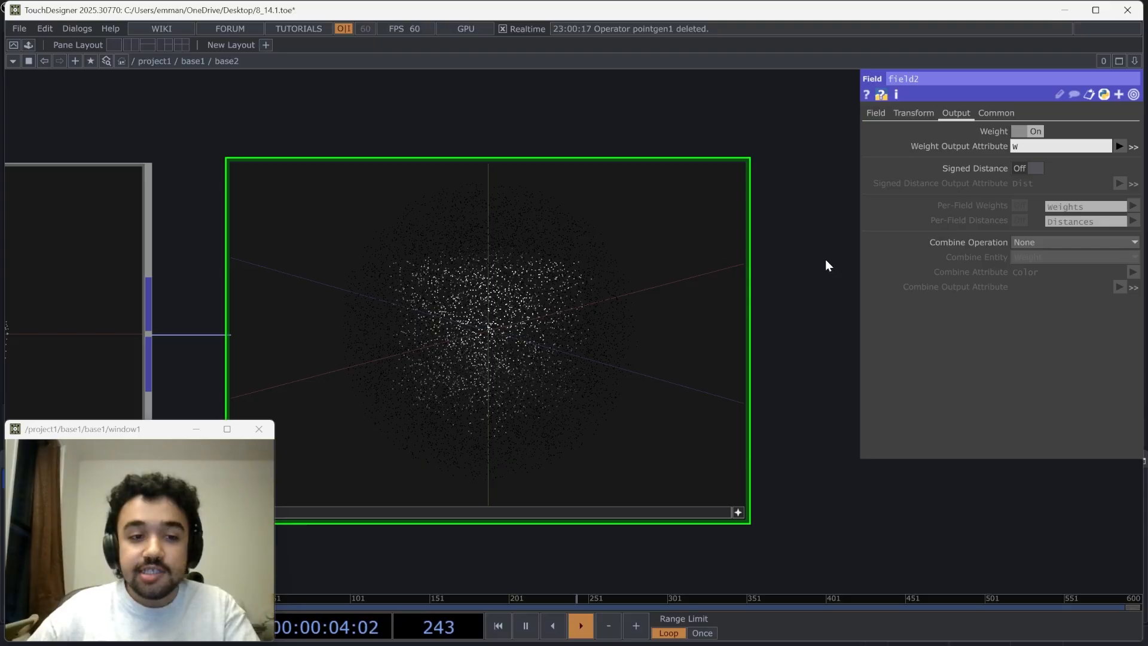
Set the box Field POP's Weight Output Attribute to W and turn off interactive viewing on it
{"action": "key", "text": "Return"}
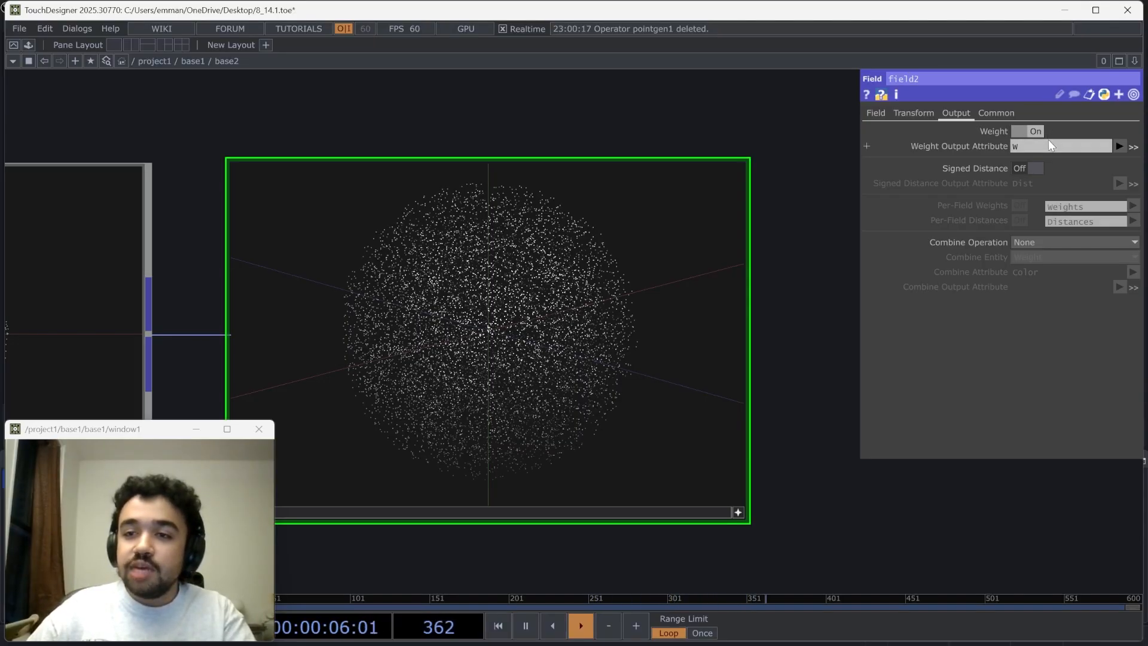
{"action": "left_click", "coordinate": [738, 512]}
{"action": "scroll", "coordinate": [786, 422], "scroll_direction": "down", "scroll_amount": 5}
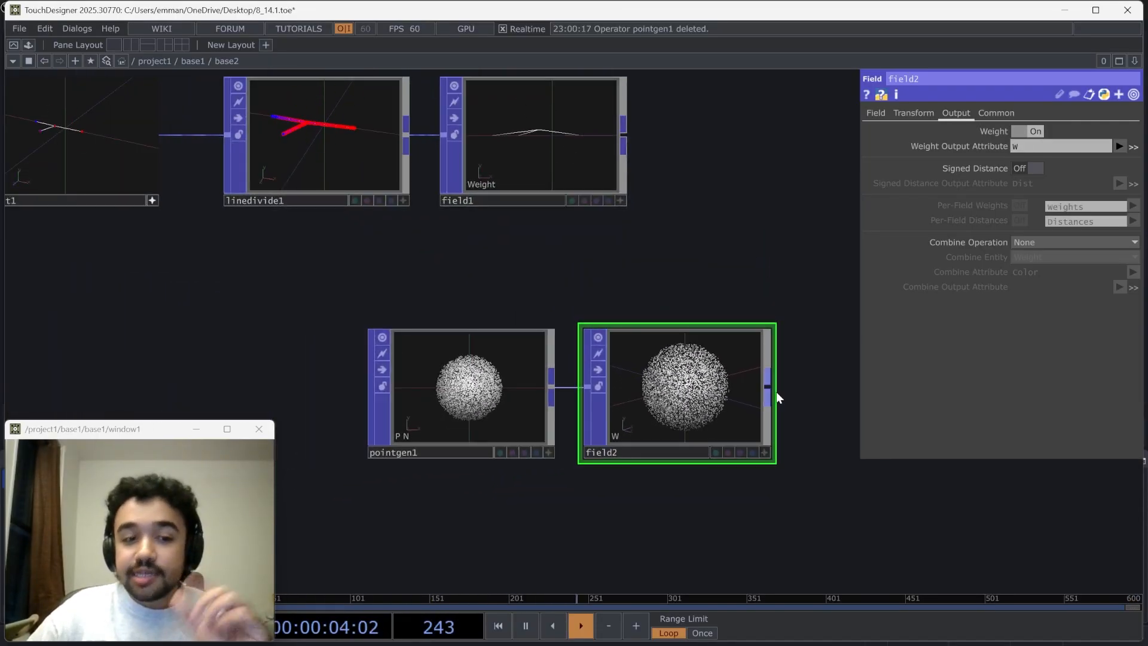
Delete the Point Generator POP and its connected Field POP
{"action": "left_click", "coordinate": [1012, 150]}
{"action": "scroll", "coordinate": [377, 146], "scroll_direction": "up", "scroll_amount": 4}
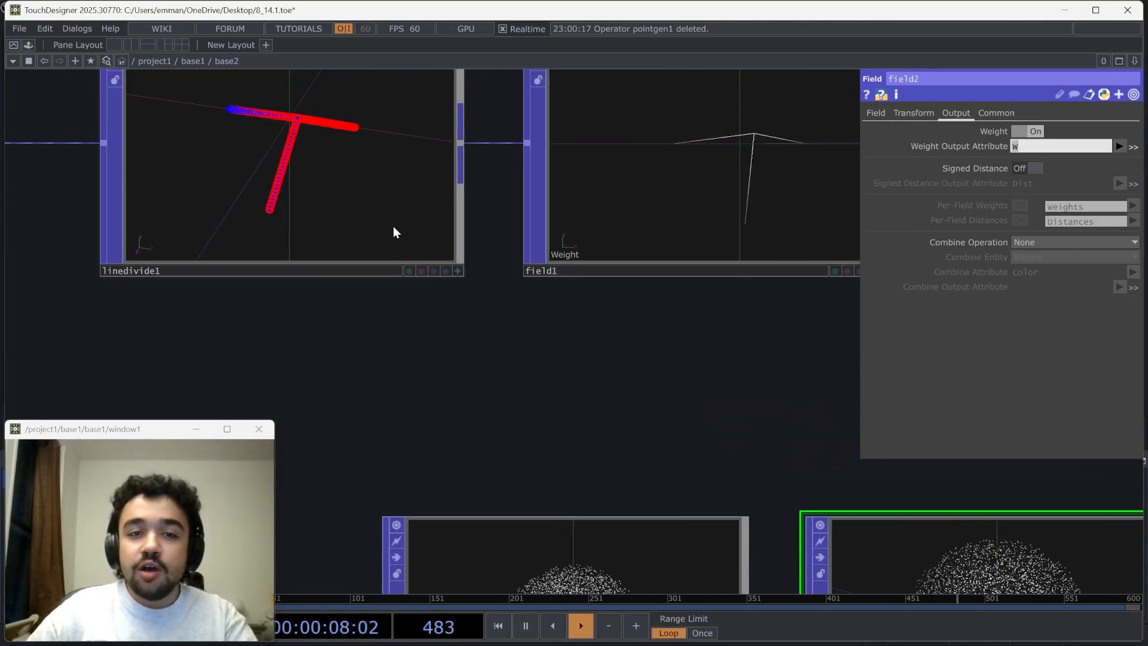
{"action": "left_click_drag", "start_coordinate": [264, 161], "coordinate": [298, 165]}
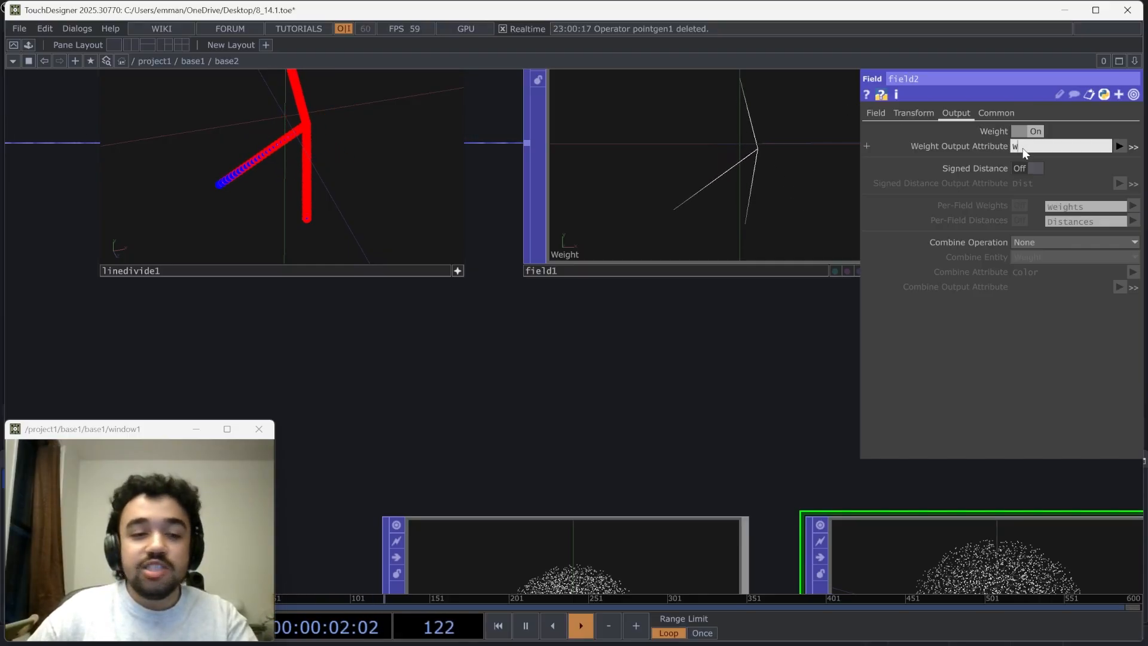
{"action": "scroll", "coordinate": [644, 381], "scroll_direction": "down", "scroll_amount": 5}
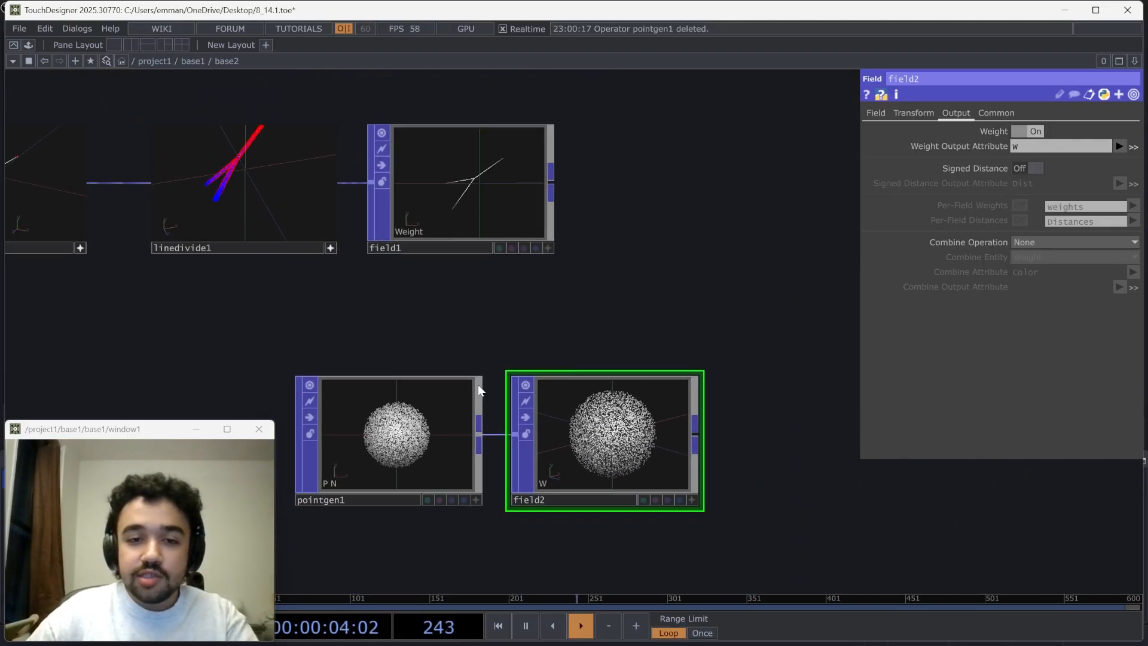
{"action": "key", "text": "Delete"}
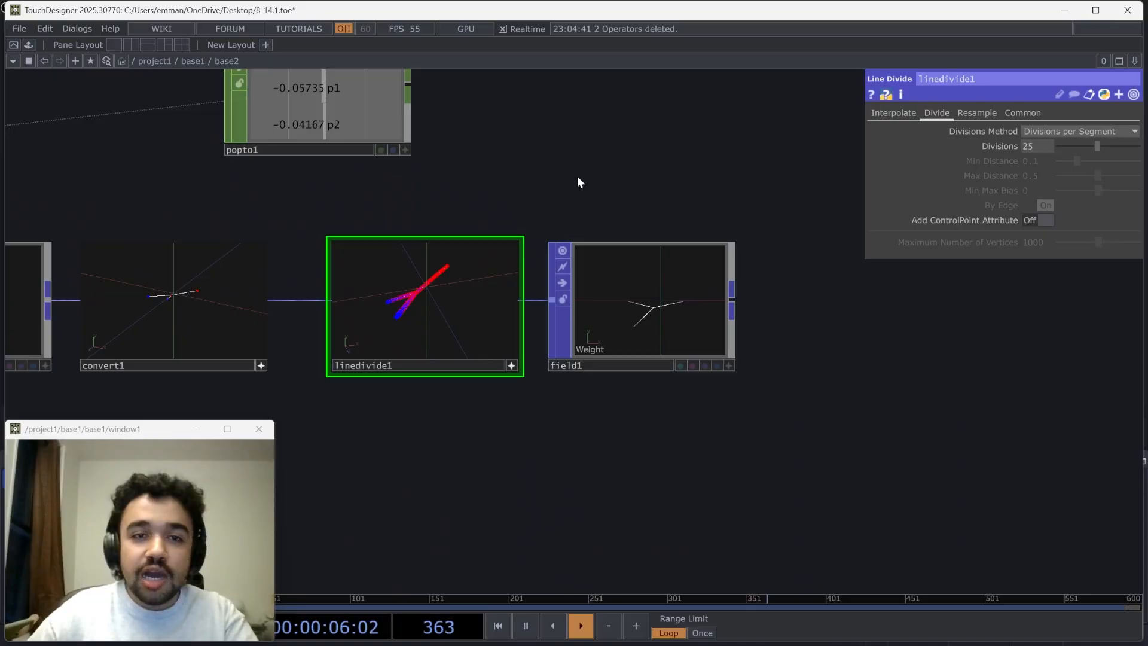
Link the POP to CHOP's p0, p1 and p2 channels to the X, Y and Z Translate of the Line Divide's Field POP
{"action": "left_click", "coordinate": [653, 378]}
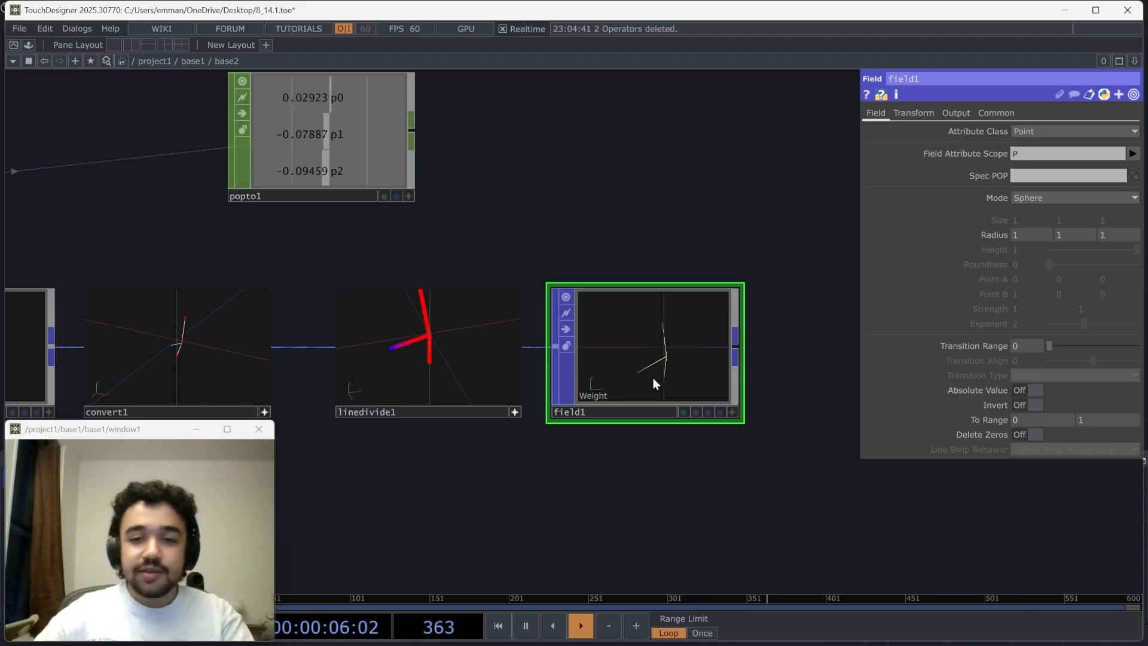
{"action": "left_click", "coordinate": [927, 114]}
{"action": "left_click_drag", "start_coordinate": [498, 205], "coordinate": [518, 266]}
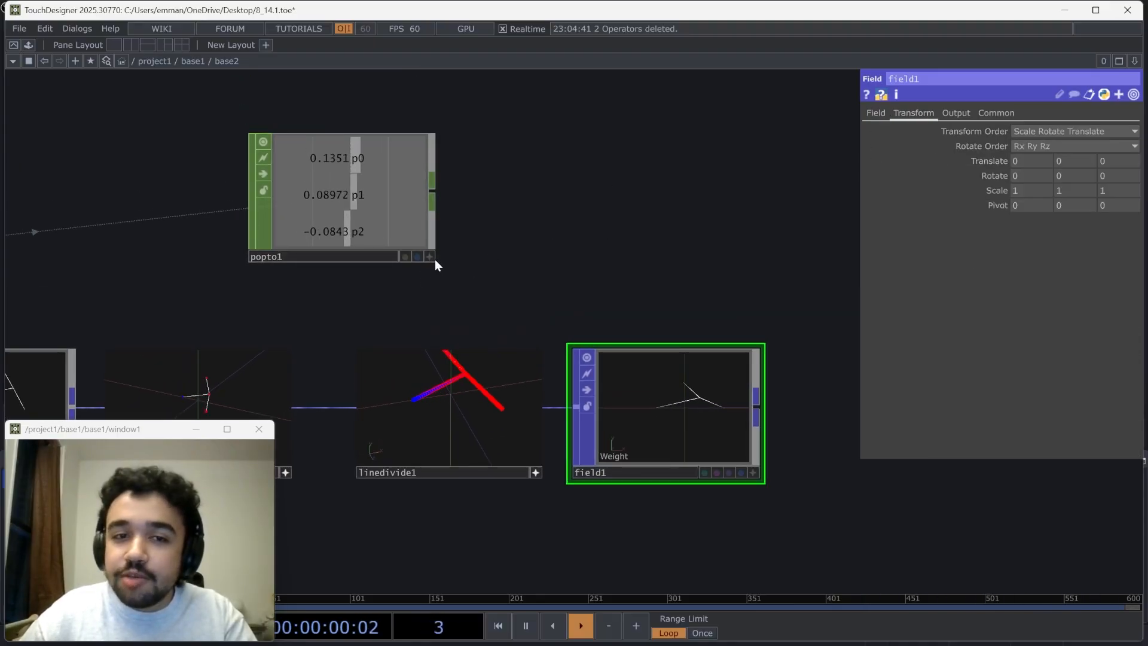
{"action": "left_click", "coordinate": [431, 257]}
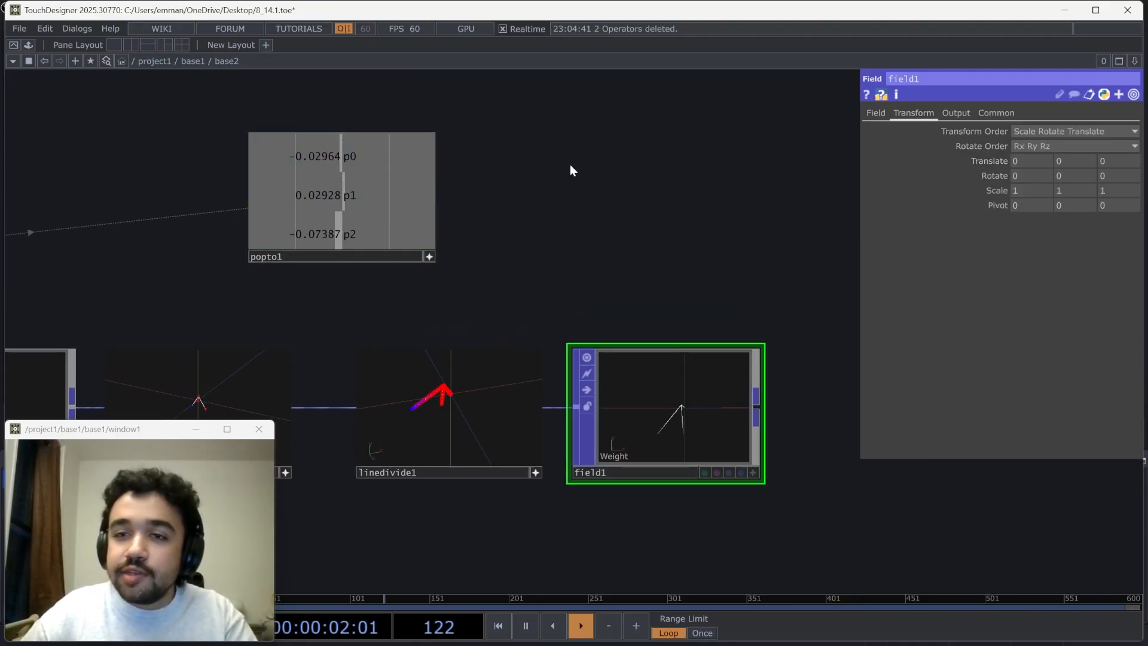
{"action": "left_click_drag", "start_coordinate": [388, 157], "coordinate": [934, 130]}
{"action": "left_click_drag", "start_coordinate": [1012, 161], "coordinate": [1062, 160]}
{"action": "left_click", "coordinate": [1025, 155]}
{"action": "left_click", "coordinate": [1075, 155]}
{"action": "left_click_drag", "start_coordinate": [385, 234], "coordinate": [1101, 161]}
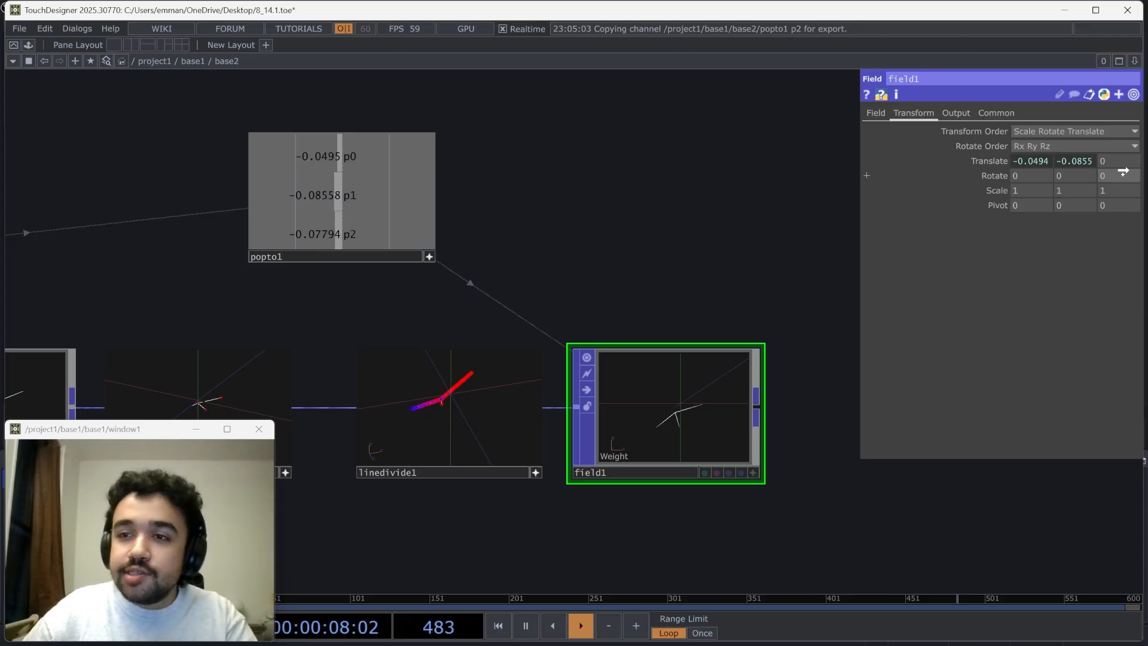
{"action": "left_click", "coordinate": [1101, 156]}
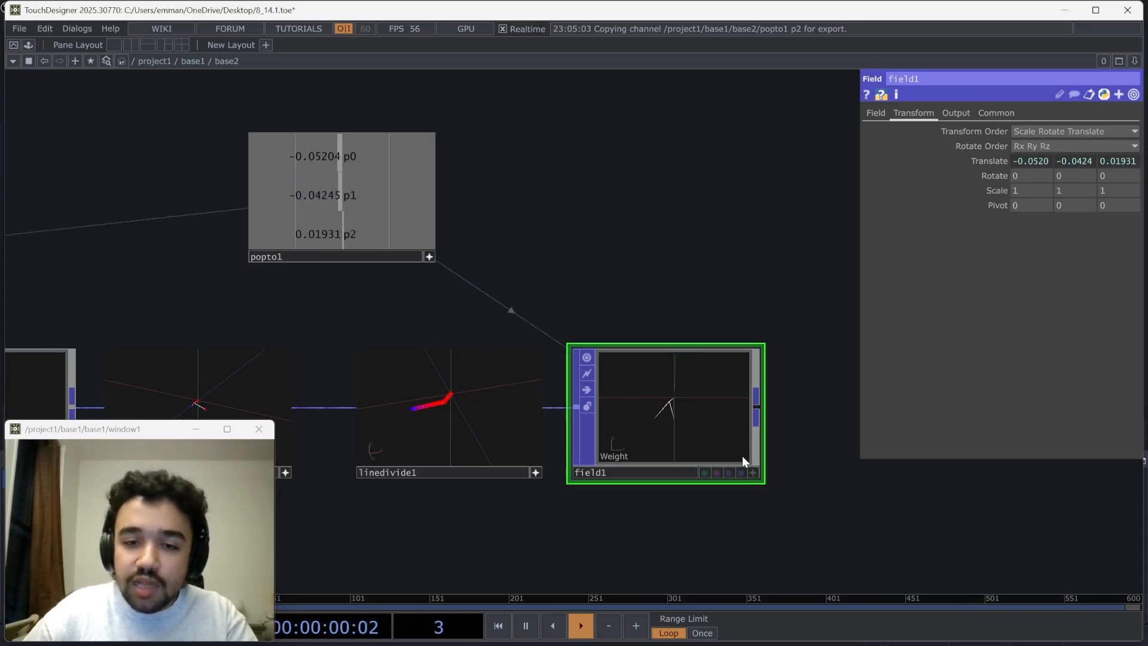
Set the sphere Field POP's Radius to 0.6 on all axes and its Weight Output Attribute to Color
{"action": "left_click", "coordinate": [876, 113]}
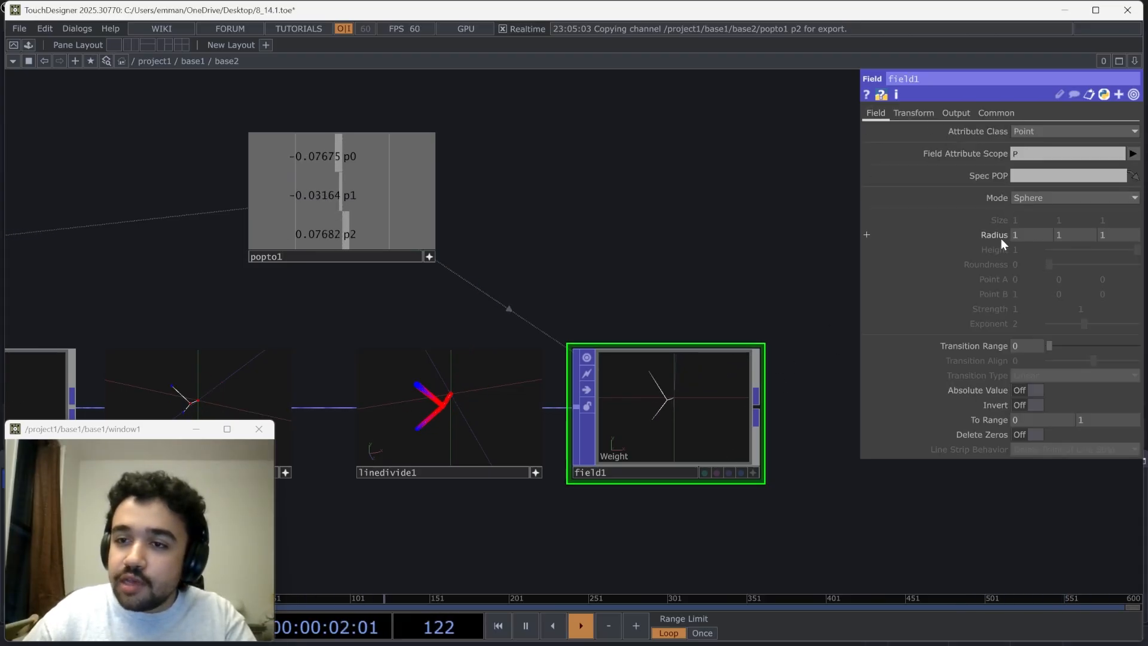
{"action": "middle_click_drag", "start_coordinate": [1001, 238], "coordinate": [993, 211]}
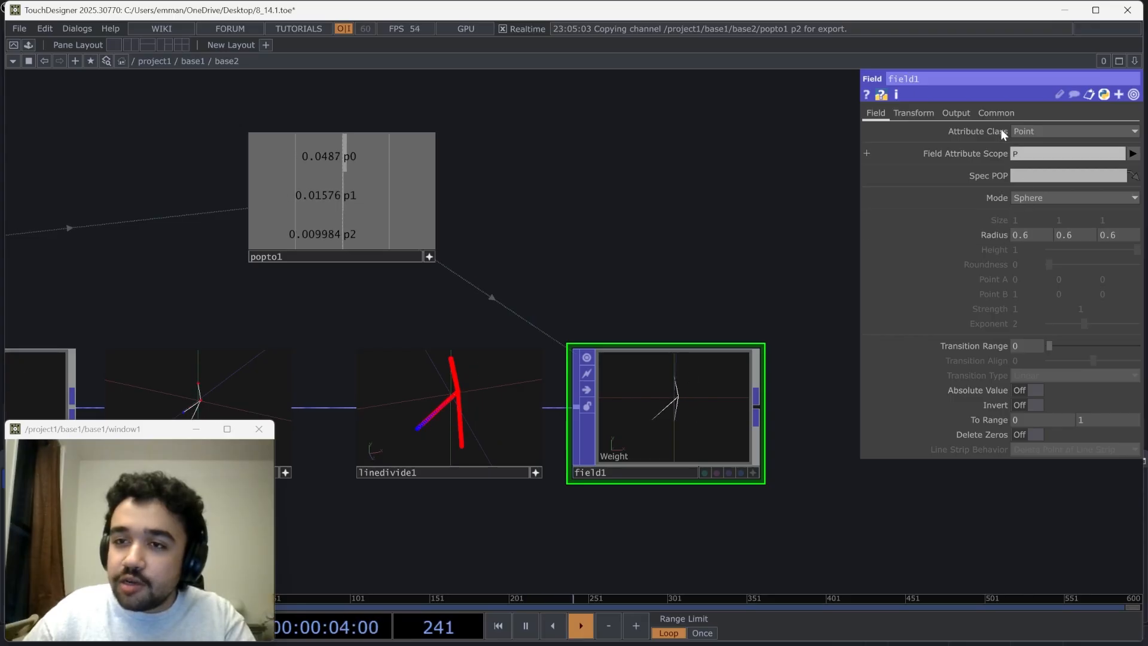
{"action": "left_click", "coordinate": [957, 113]}
{"action": "left_click", "coordinate": [1119, 147]}
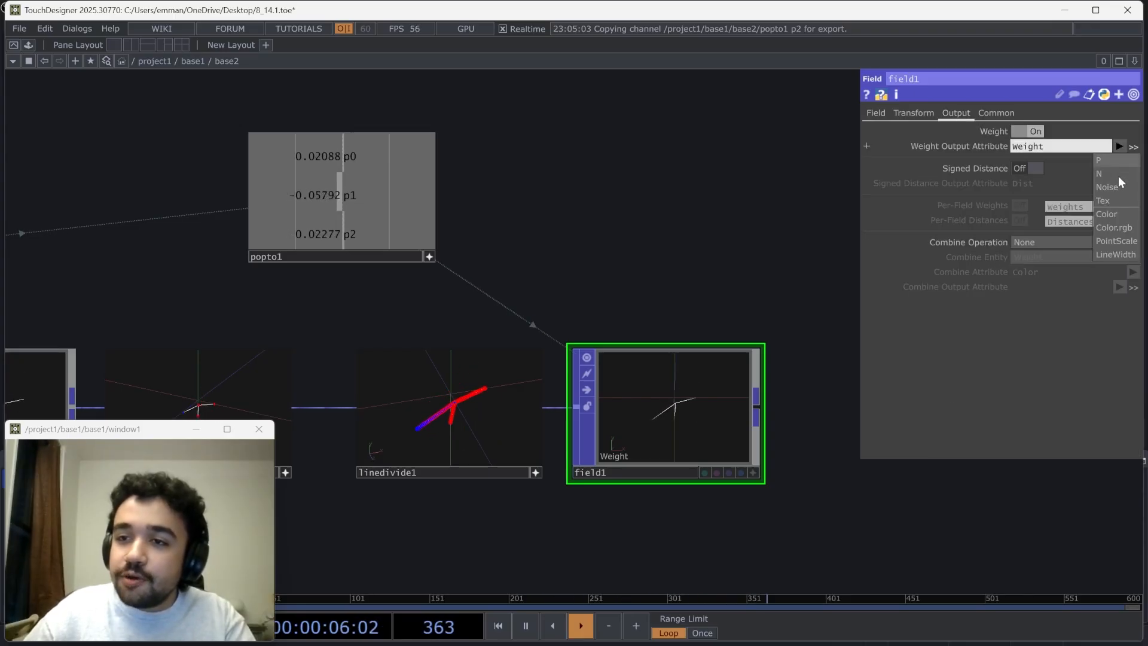
{"action": "left_click", "coordinate": [1112, 213]}
{"action": "scroll", "coordinate": [774, 418], "scroll_direction": "up", "scroll_amount": 4}
{"action": "scroll", "coordinate": [773, 419], "scroll_direction": "up", "scroll_amount": 2}
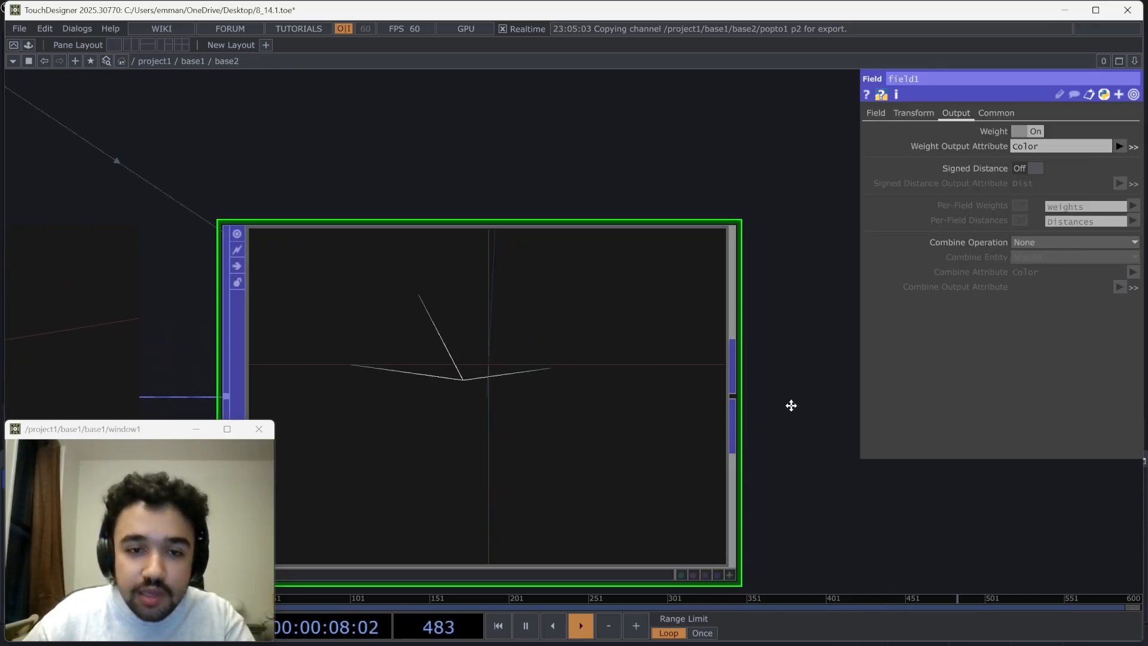
Set the sphere Field POP's Radius to 0.2 on all axes and examine the weighted lines in its viewer
{"action": "left_click", "coordinate": [882, 113]}
{"action": "mouse_move", "coordinate": [996, 236]}
{"action": "middle_mouse_down"}
{"action": "mouse_move", "coordinate": [984, 222]}
{"action": "mouse_move", "coordinate": [994, 233]}
{"action": "middle_mouse_up"}
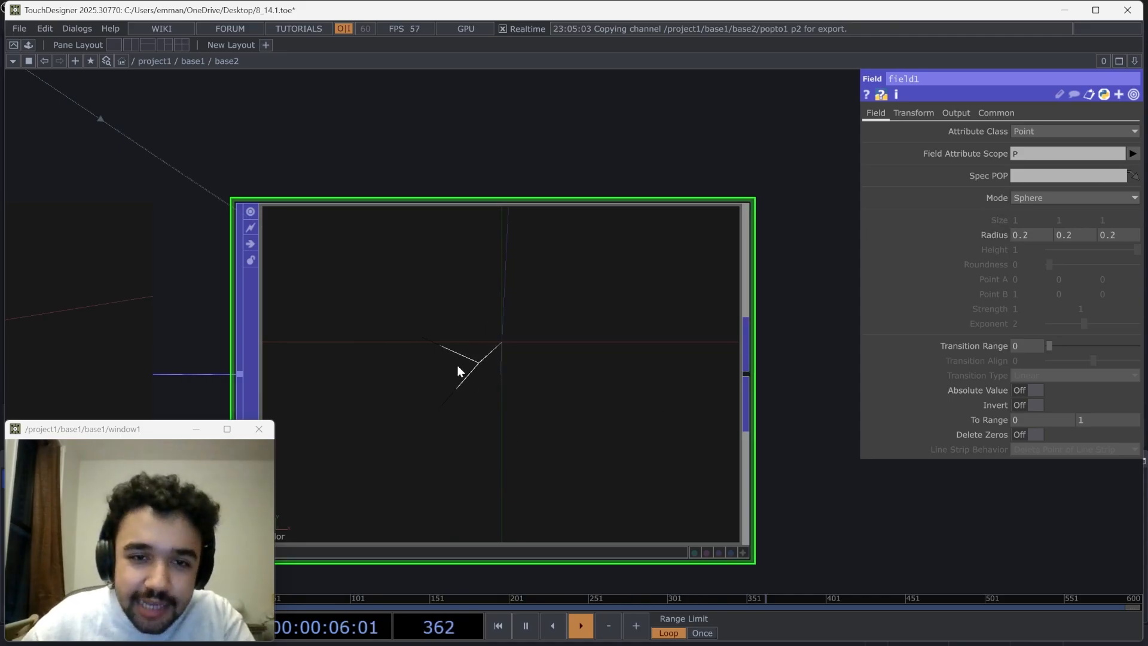
{"action": "scroll", "coordinate": [458, 371], "scroll_direction": "up", "scroll_amount": 5}
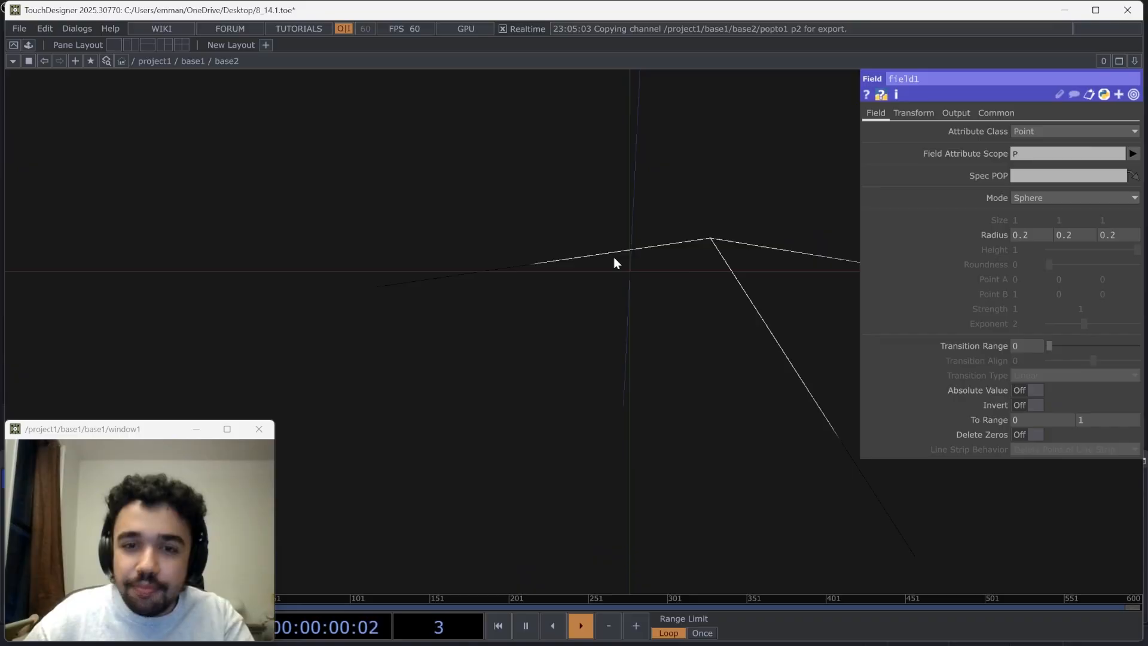
{"action": "scroll", "coordinate": [589, 290], "scroll_direction": "down", "scroll_amount": 4}
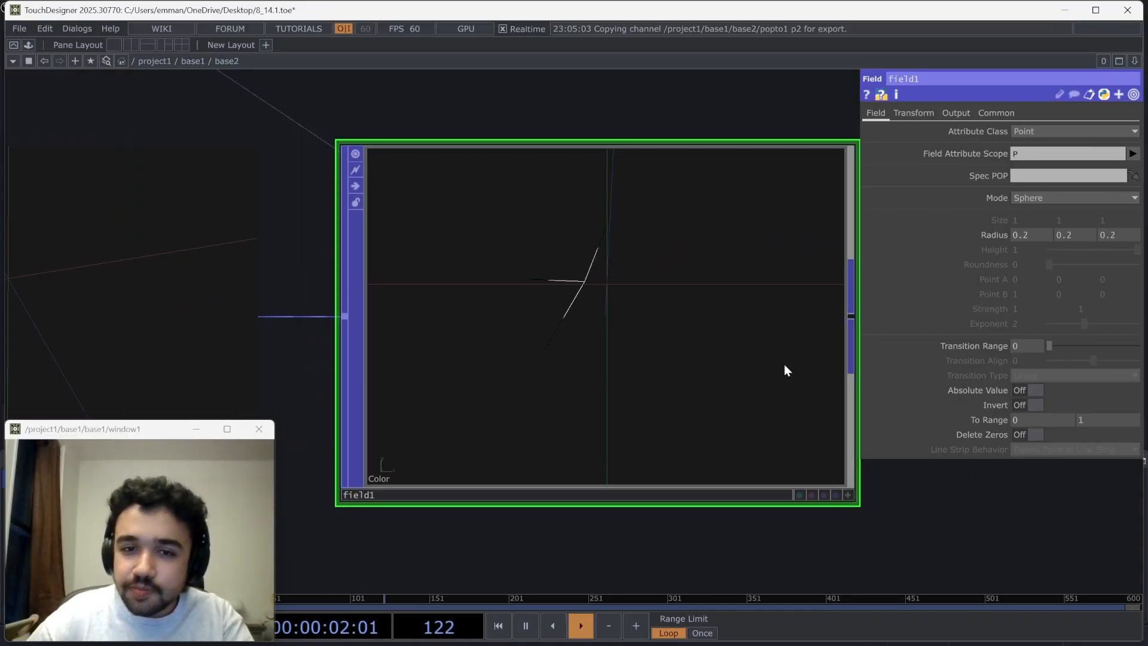
{"action": "left_click_drag", "start_coordinate": [985, 502], "coordinate": [931, 513]}
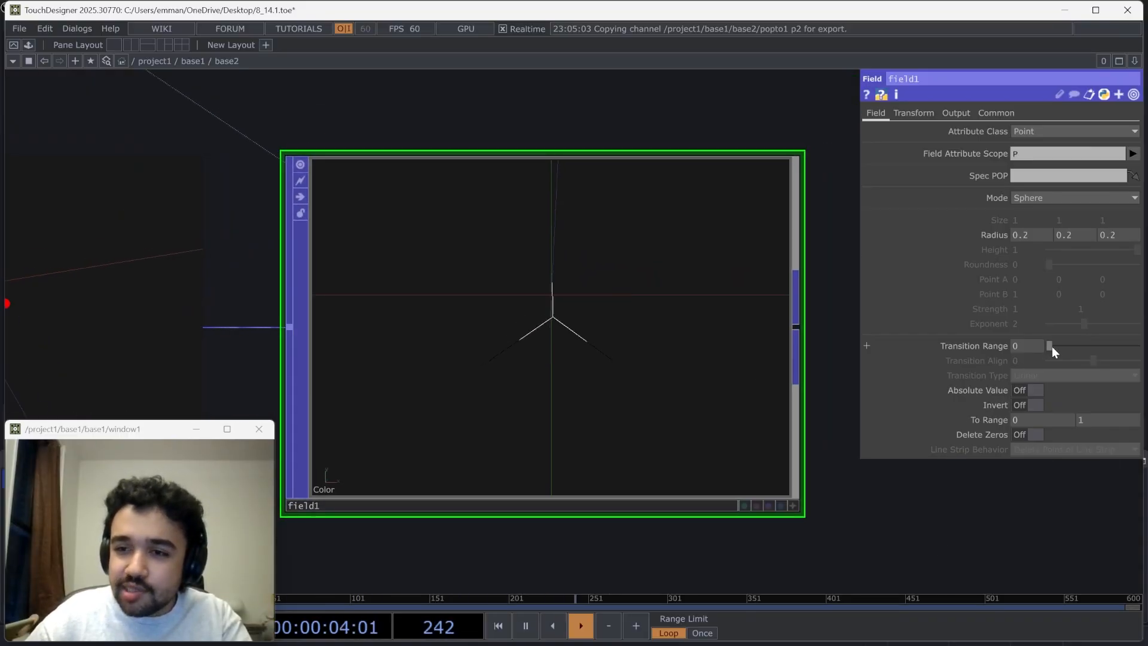
Soften the field's falloff with a Transition Range of 0.603 and a Transition Align of -0.092
{"action": "left_click_drag", "start_coordinate": [1049, 346], "coordinate": [1062, 346]}
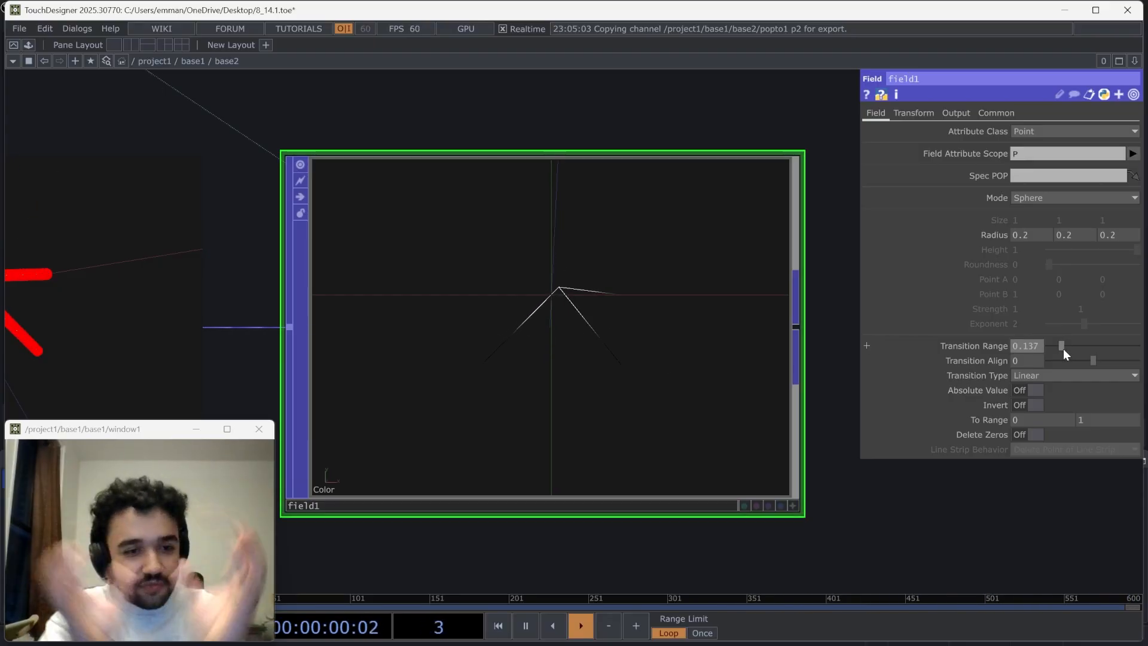
{"action": "left_click_drag", "start_coordinate": [1063, 350], "coordinate": [1100, 349]}
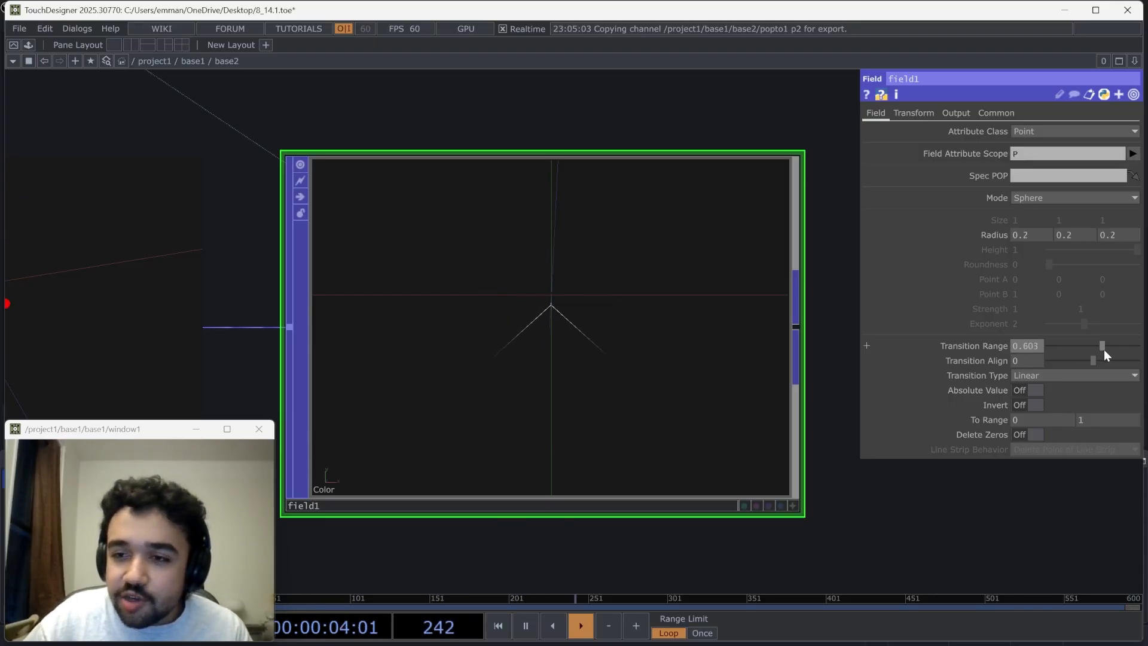
{"action": "left_click_drag", "start_coordinate": [1094, 361], "coordinate": [1085, 359]}
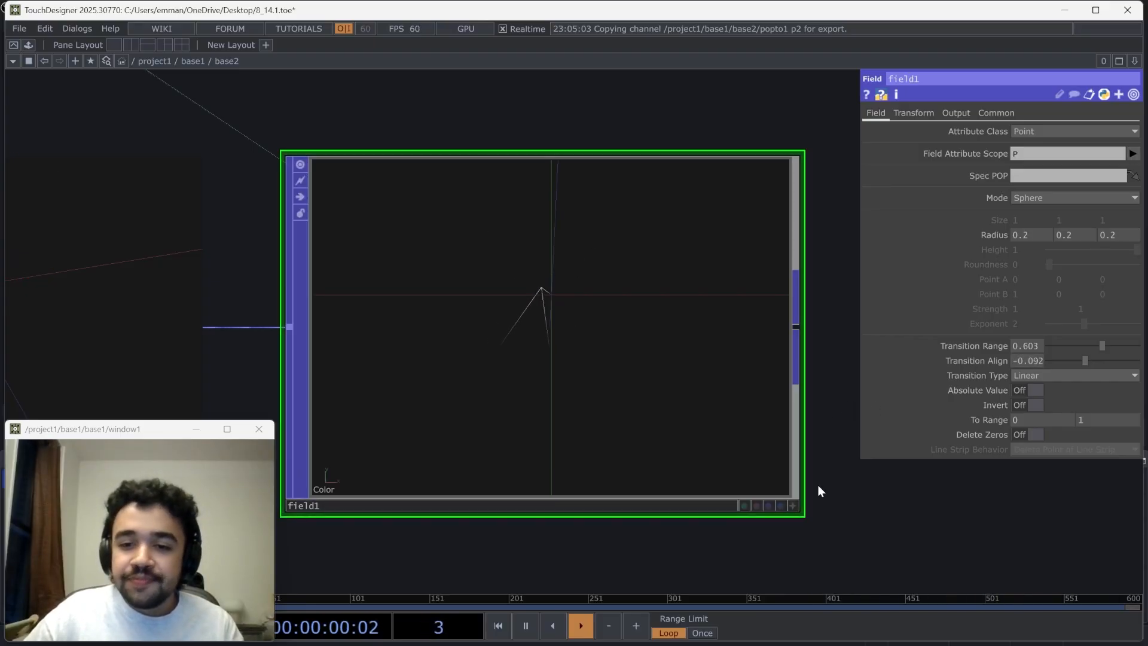
{"action": "scroll", "coordinate": [820, 487], "scroll_direction": "down", "scroll_amount": 4}
{"action": "scroll", "coordinate": [818, 486], "scroll_direction": "down", "scroll_amount": 1}
{"action": "scroll", "coordinate": [818, 485], "scroll_direction": "up", "scroll_amount": 5}
{"action": "left_click_drag", "start_coordinate": [462, 196], "coordinate": [644, 129]}
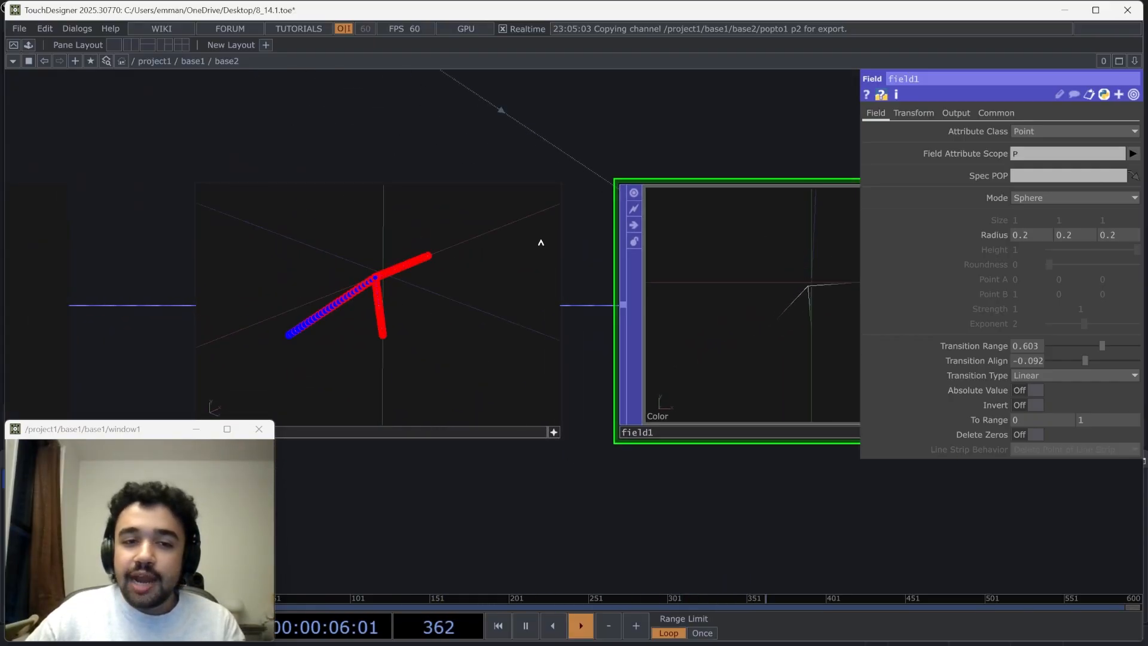
{"action": "scroll", "coordinate": [607, 170], "scroll_direction": "down", "scroll_amount": 3}
{"action": "scroll", "coordinate": [595, 215], "scroll_direction": "up", "scroll_amount": 4}
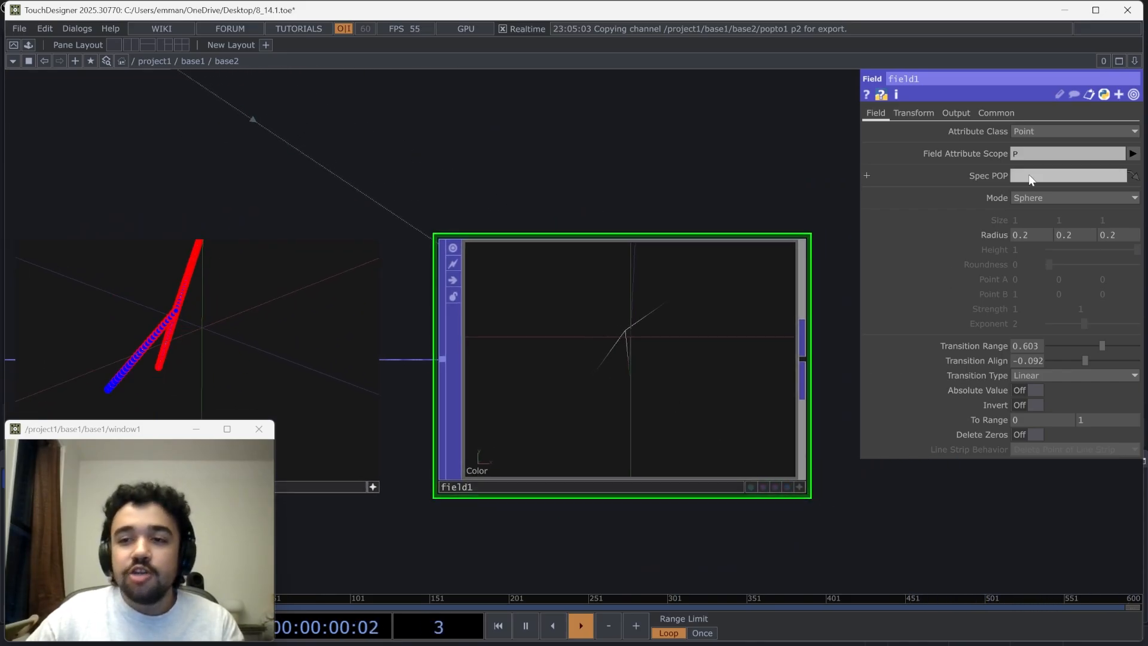
Try the Box and Torus modes on the Field POP and restore the Sphere mode
{"action": "left_click", "coordinate": [1042, 196]}
{"action": "left_click", "coordinate": [1030, 225]}
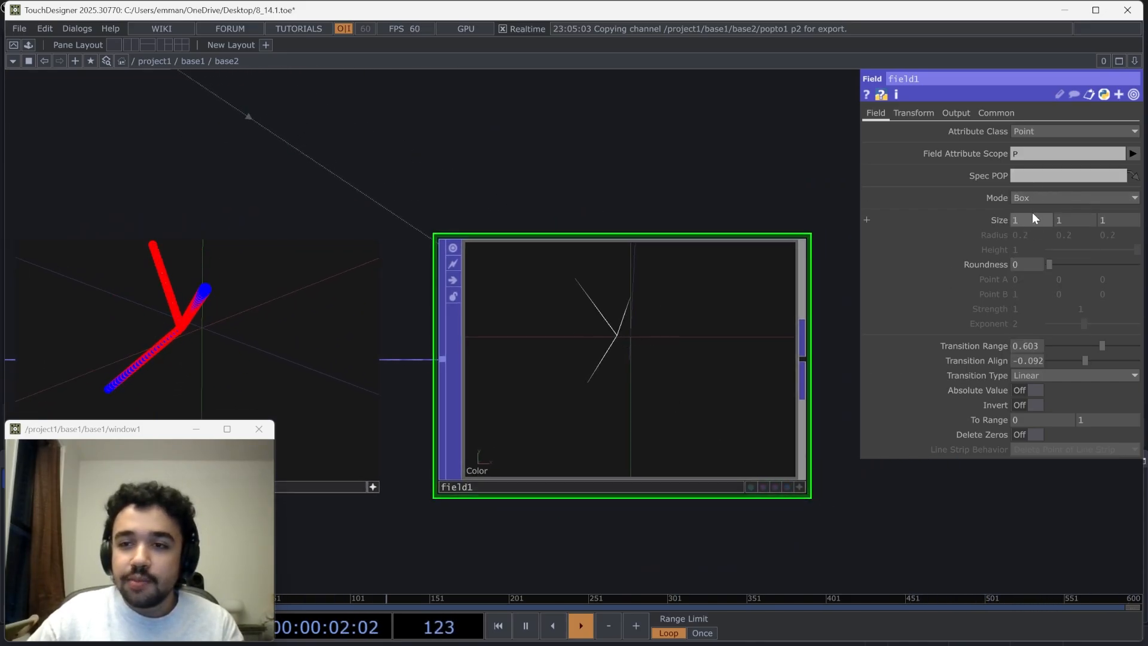
{"action": "left_click", "coordinate": [1033, 199]}
{"action": "left_click", "coordinate": [1027, 236]}
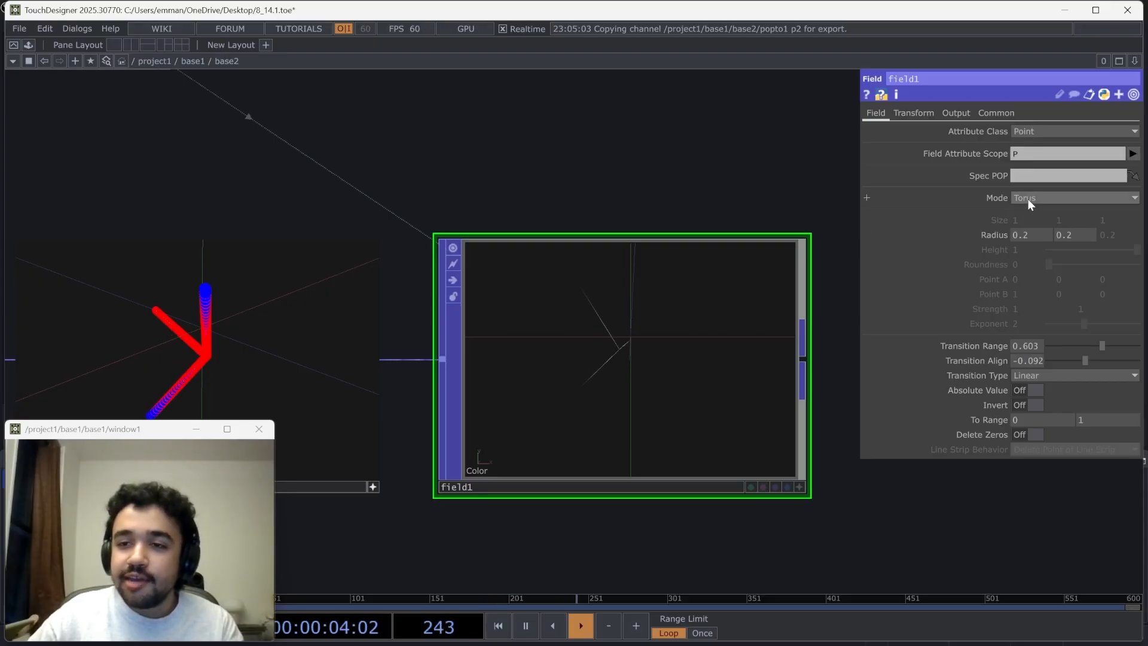
{"action": "left_click", "coordinate": [1028, 199]}
{"action": "left_click", "coordinate": [1029, 213]}
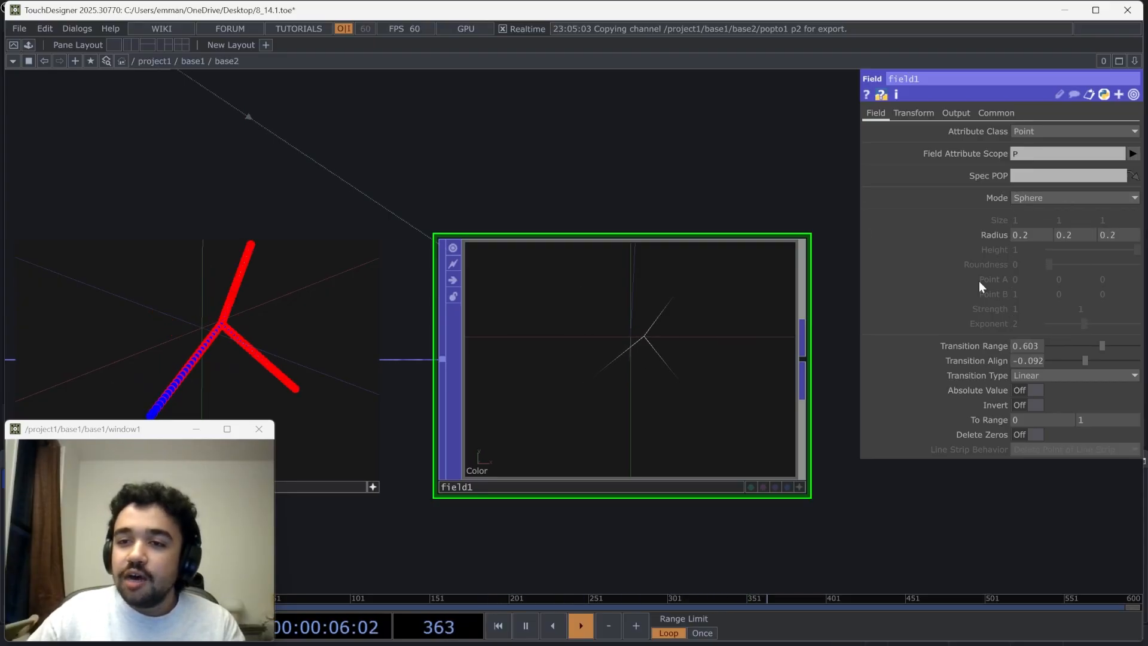
Add a Geometry COMP connected to the output of the Field POP
{"action": "scroll", "coordinate": [804, 491], "scroll_direction": "down", "scroll_amount": 5}
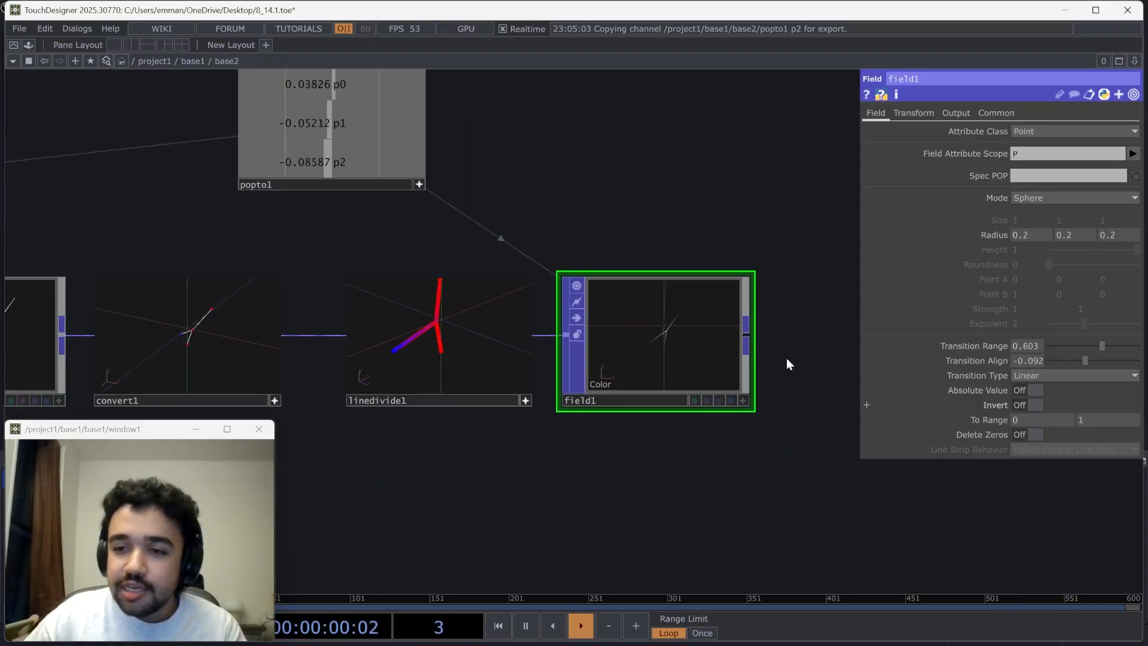
{"action": "scroll", "coordinate": [785, 359], "scroll_direction": "up", "scroll_amount": 3}
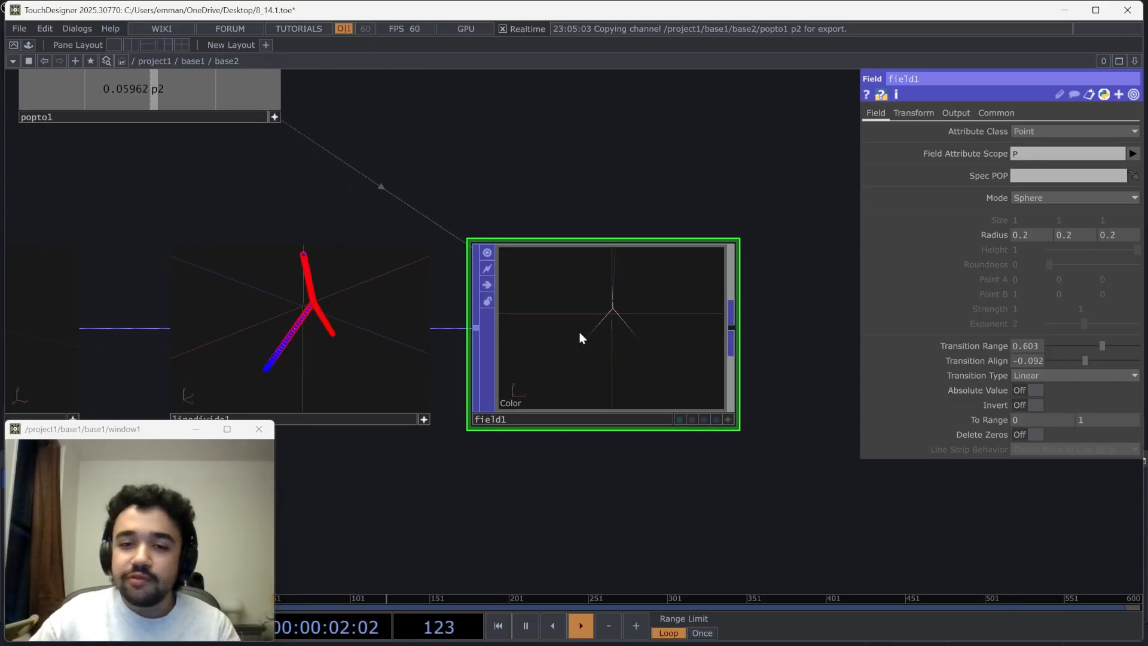
{"action": "scroll", "coordinate": [577, 340], "scroll_direction": "up", "scroll_amount": 4}
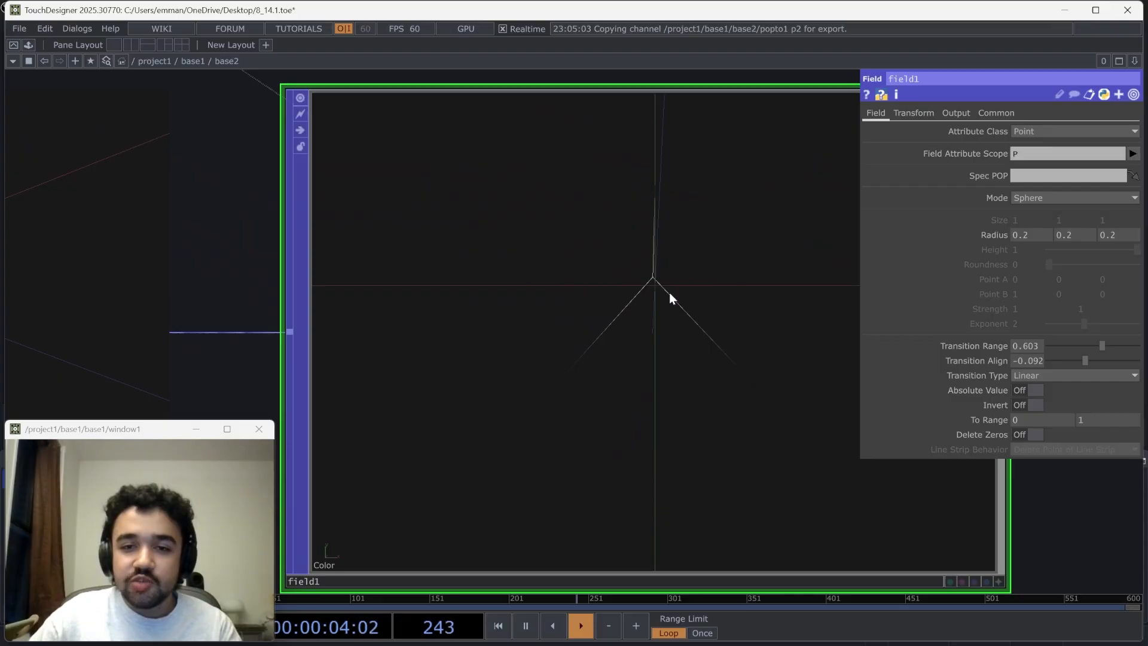
{"action": "scroll", "coordinate": [670, 297], "scroll_direction": "down", "scroll_amount": 5}
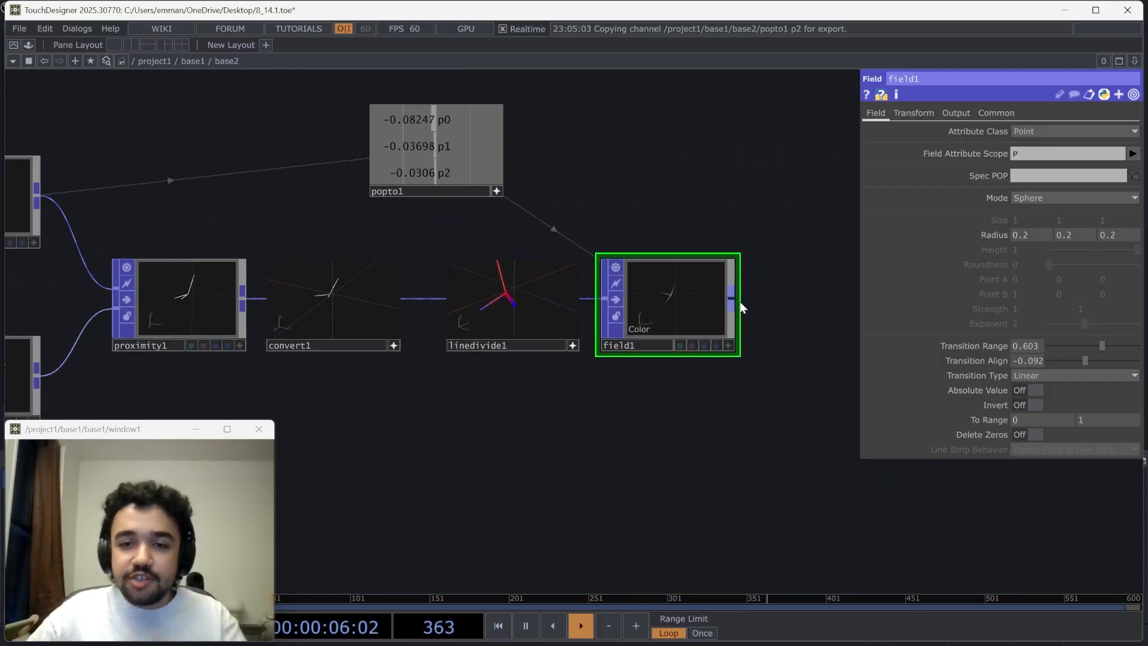
{"action": "right_click", "coordinate": [740, 305]}
{"action": "left_click", "coordinate": [495, 129]}
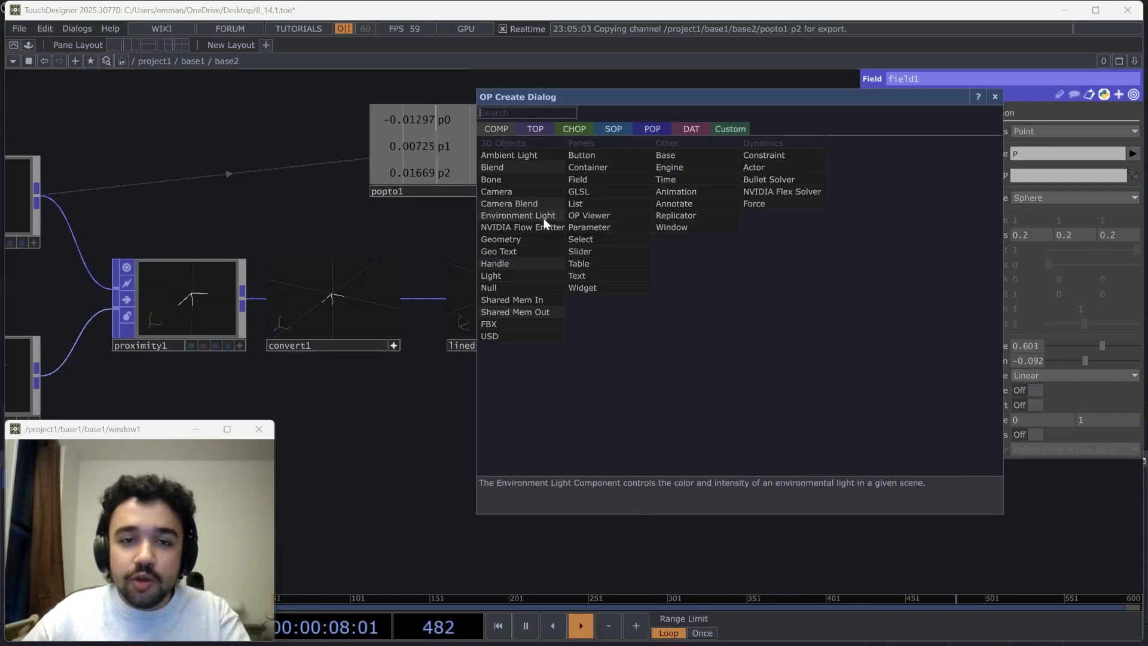
{"action": "left_click", "coordinate": [527, 240]}
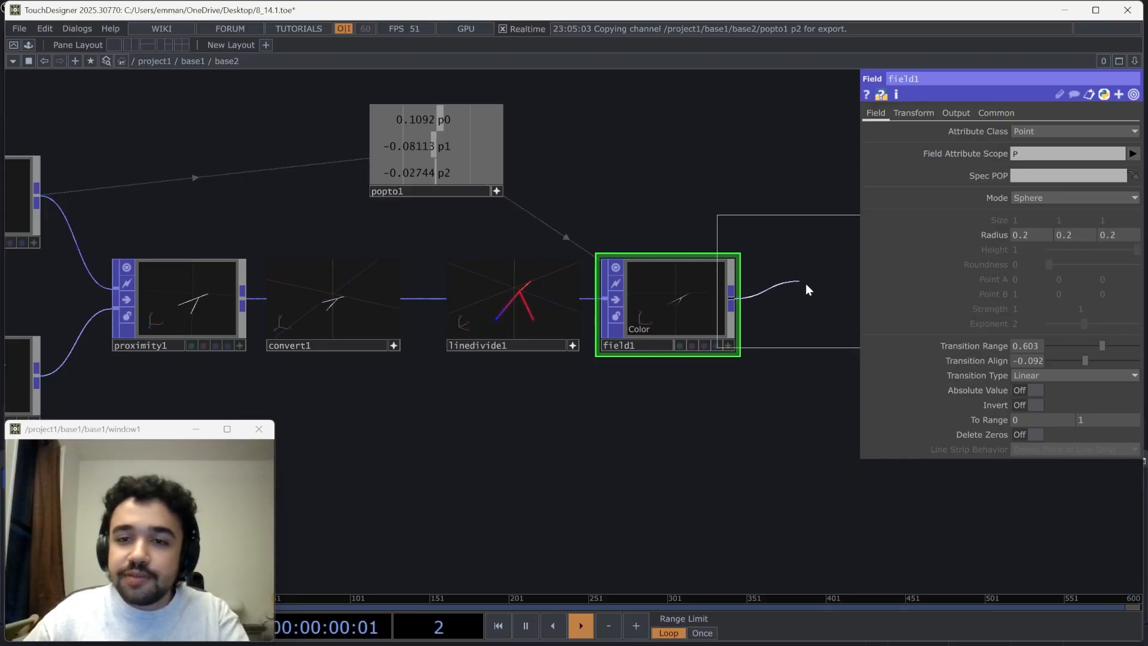
{"action": "left_click", "coordinate": [811, 286]}
Add a Camera COMP above the Geometry COMP
{"action": "left_click_drag", "start_coordinate": [772, 138], "coordinate": [484, 160]}
{"action": "key", "text": "Tab"}
{"action": "type", "text": "ca"}
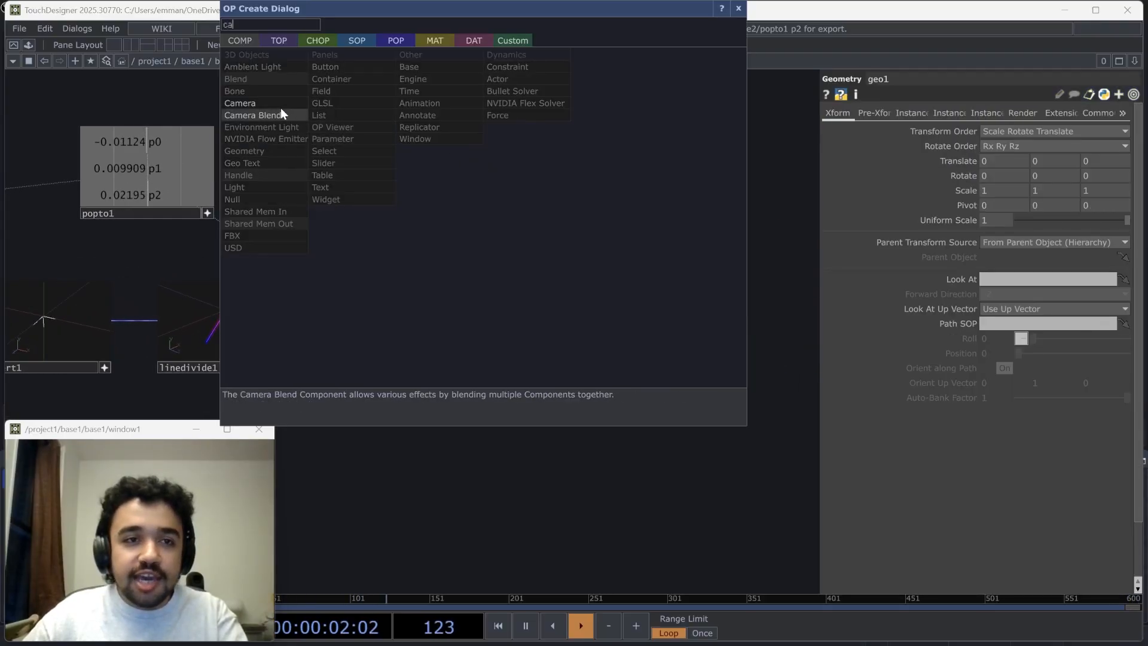
{"action": "left_click", "coordinate": [281, 114]}
{"action": "left_click", "coordinate": [559, 150]}
Add a Render TOP beside the Geometry COMP
{"action": "key", "text": "Tab"}
{"action": "type", "text": "re"}
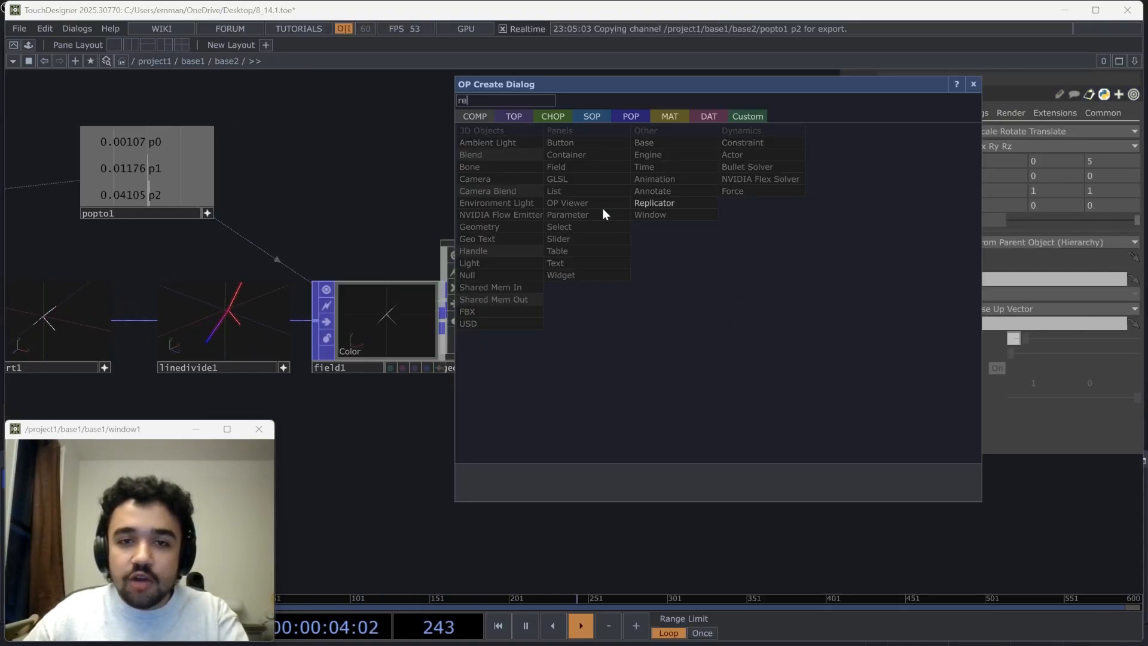
{"action": "left_click", "coordinate": [518, 117]}
{"action": "left_click", "coordinate": [737, 285]}
{"action": "left_click", "coordinate": [734, 306]}
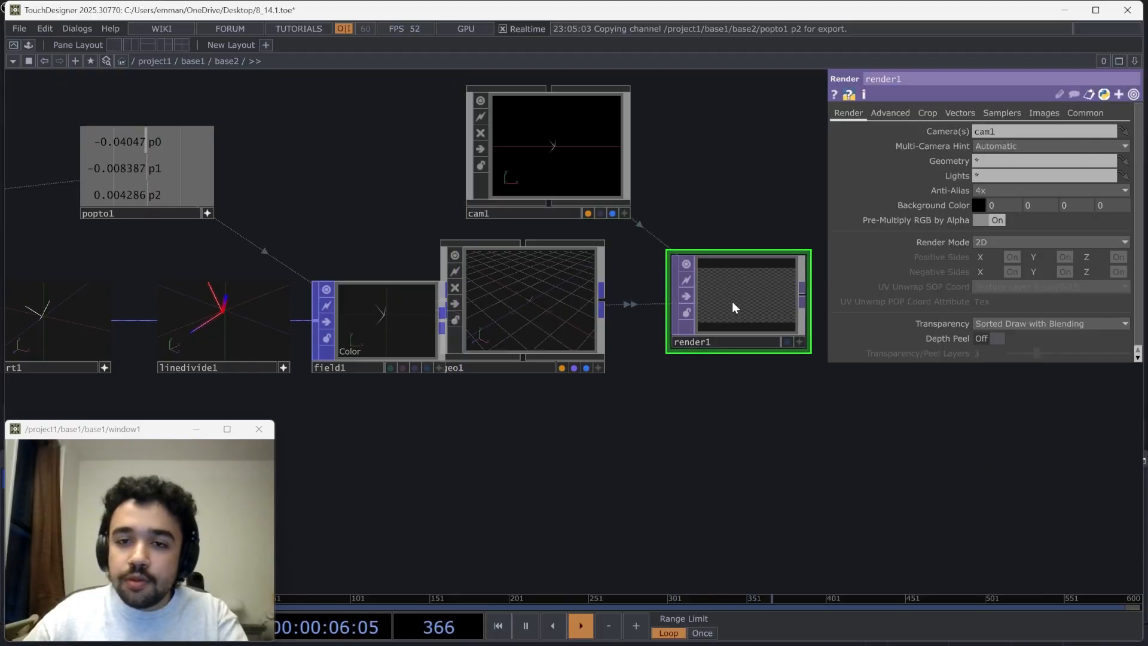
Add a Line MAT beside the Camera COMP and assign it as the Geometry COMP's material
{"action": "key", "text": "Tab"}
{"action": "left_click", "coordinate": [691, 41]}
{"action": "type", "text": "l"}
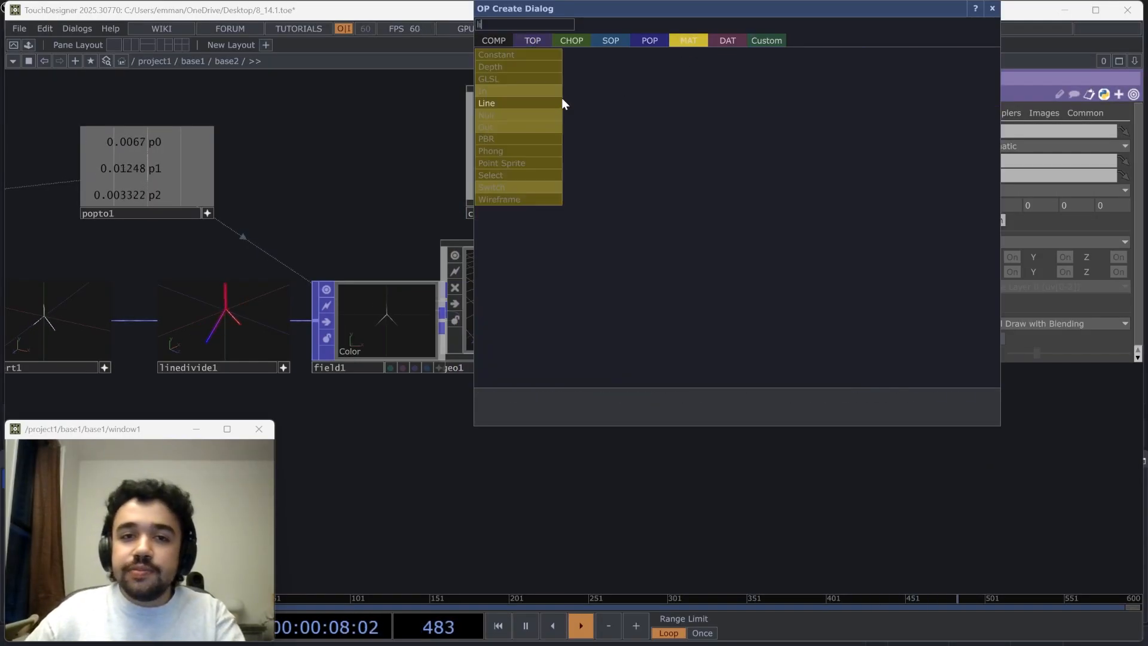
{"action": "left_click", "coordinate": [561, 102]}
{"action": "left_click", "coordinate": [724, 213]}
{"action": "left_click_drag", "start_coordinate": [714, 182], "coordinate": [540, 310]}
{"action": "left_click", "coordinate": [543, 292]}
{"action": "left_click_drag", "start_coordinate": [555, 377], "coordinate": [494, 379]}
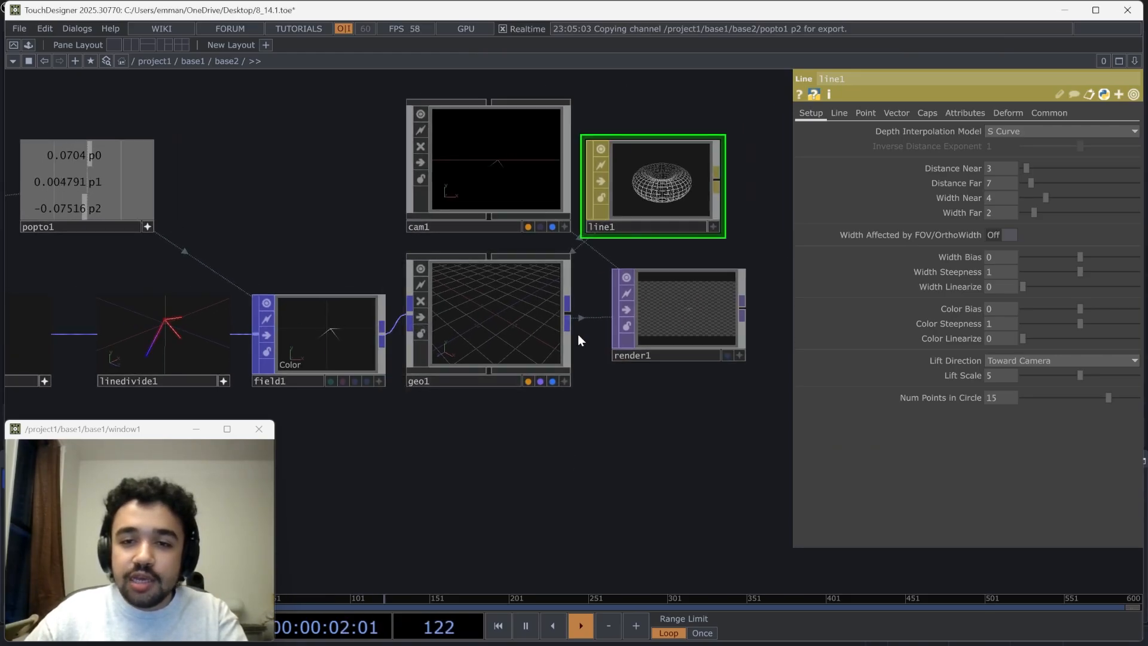
Display the Render TOP in the network background and move the camera closer to the lines through its interactive viewer
{"action": "left_click", "coordinate": [727, 356]}
{"action": "left_click_drag", "start_coordinate": [629, 388], "coordinate": [616, 463]}
{"action": "left_click_drag", "start_coordinate": [496, 468], "coordinate": [518, 463]}
{"action": "left_click", "coordinate": [426, 459]}
{"action": "scroll", "coordinate": [342, 395], "scroll_direction": "up", "scroll_amount": 5}
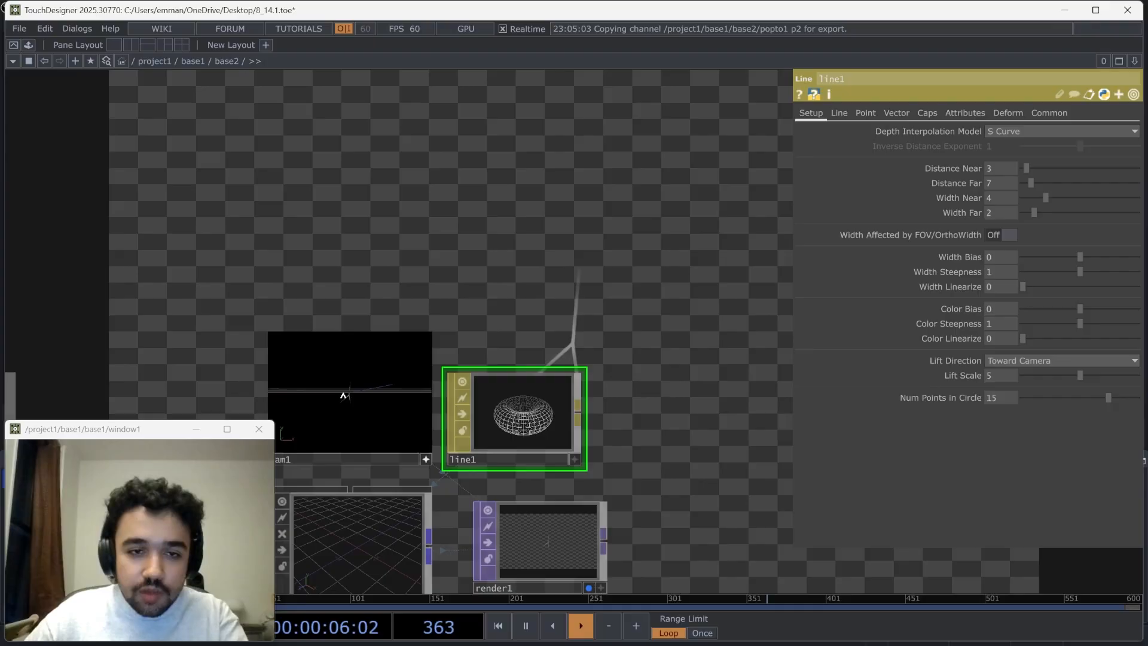
{"action": "scroll", "coordinate": [343, 396], "scroll_direction": "up", "scroll_amount": 3}
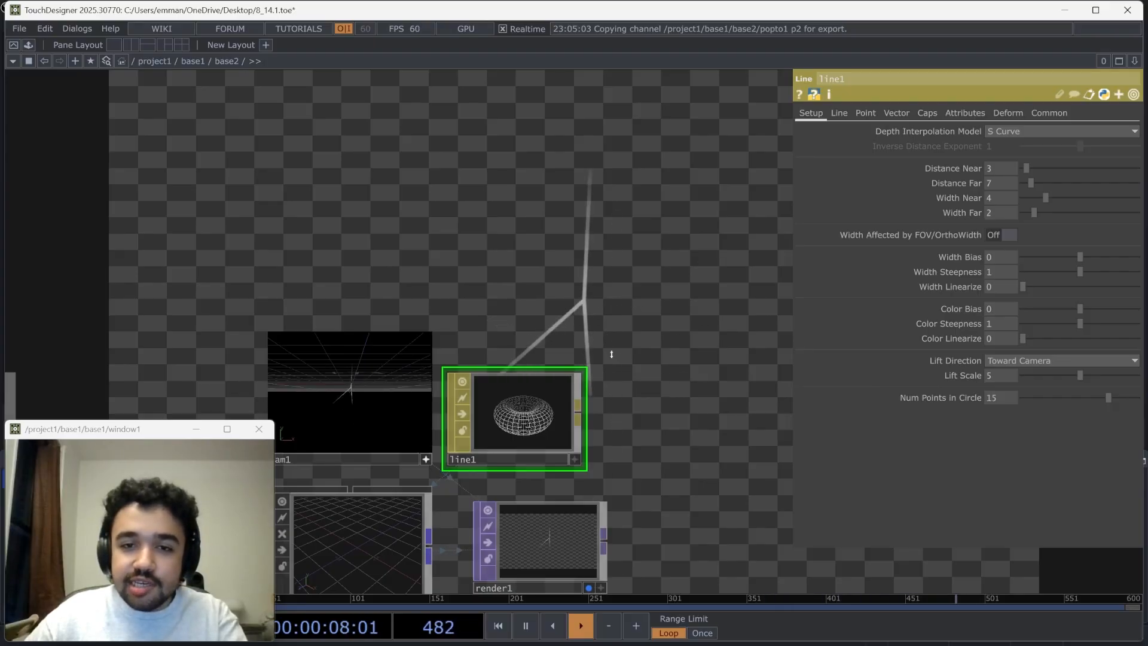
Set the Field POP's Weight Output Attribute to W and examine the lines in the background render
{"action": "left_click_drag", "start_coordinate": [659, 382], "coordinate": [616, 476]}
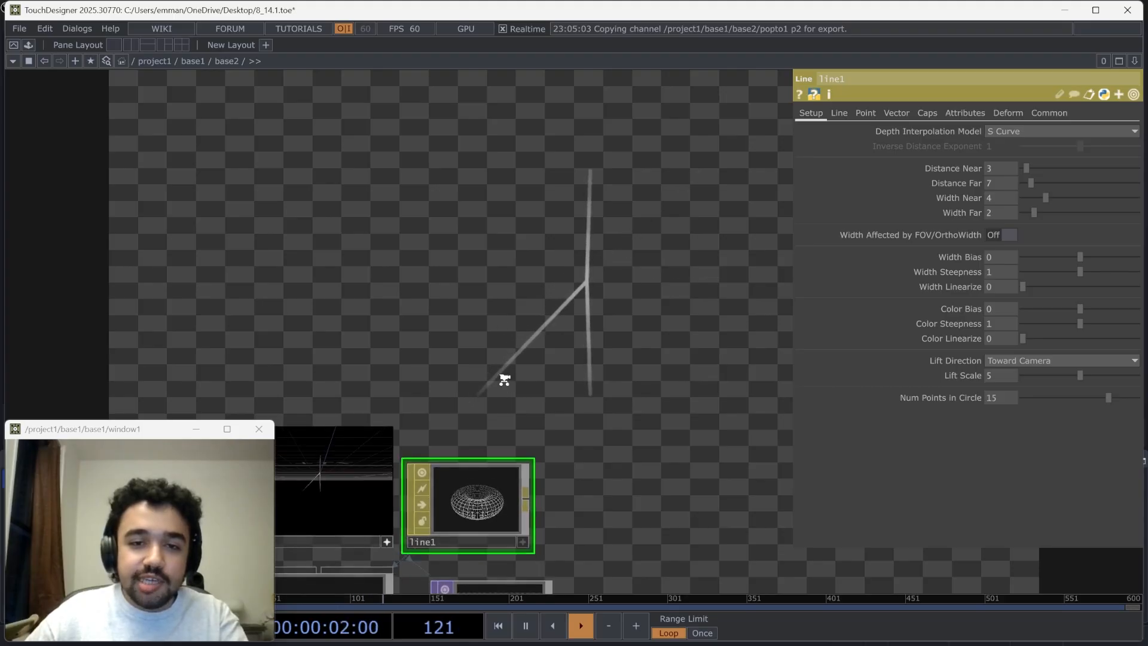
{"action": "scroll", "coordinate": [661, 260], "scroll_direction": "down", "scroll_amount": 3}
{"action": "left_click_drag", "start_coordinate": [665, 263], "coordinate": [729, 182]}
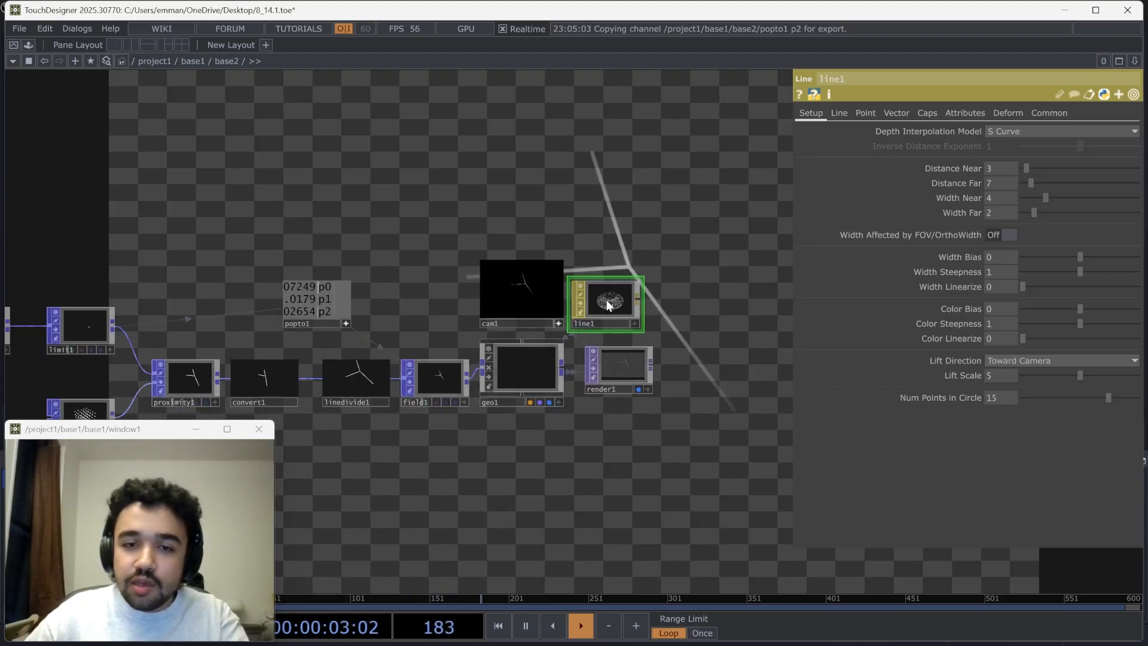
{"action": "left_click", "coordinate": [440, 394]}
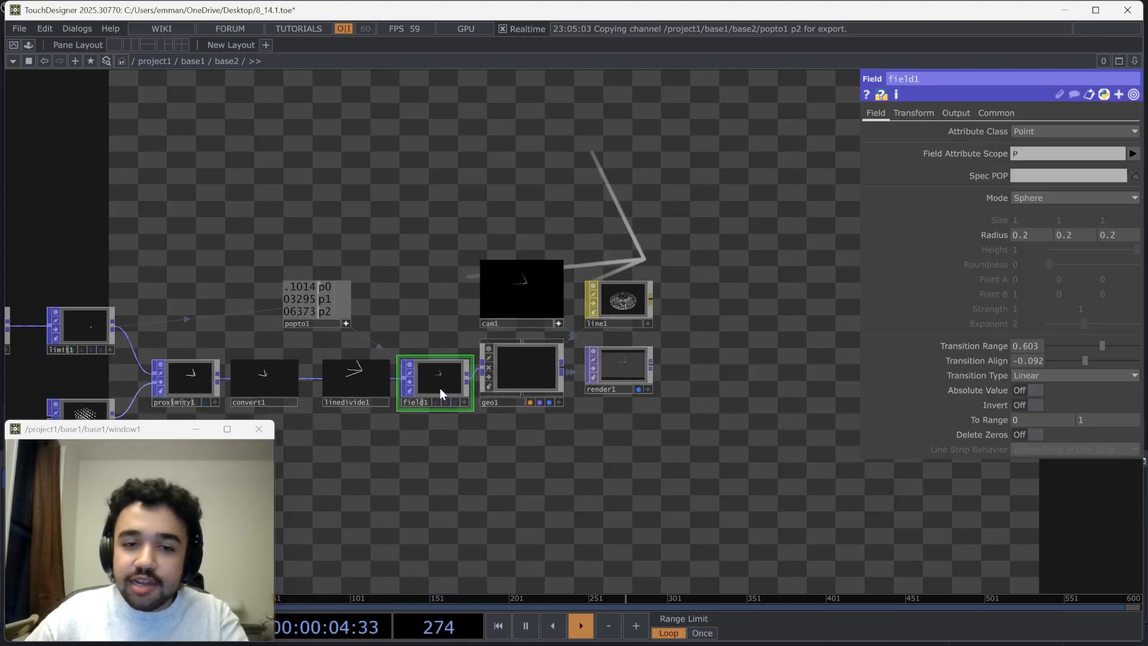
{"action": "left_click", "coordinate": [954, 113]}
{"action": "left_click", "coordinate": [1022, 148]}
{"action": "type", "text": "W"}
{"action": "key", "text": "Return"}
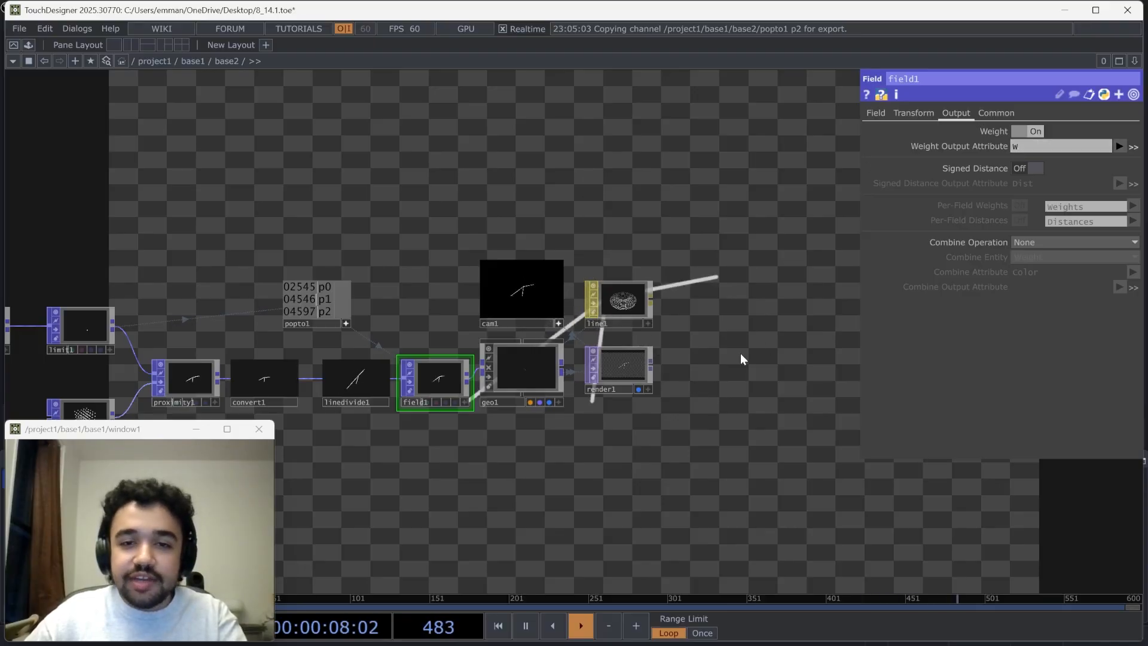
{"action": "left_click_drag", "start_coordinate": [618, 409], "coordinate": [465, 534]}
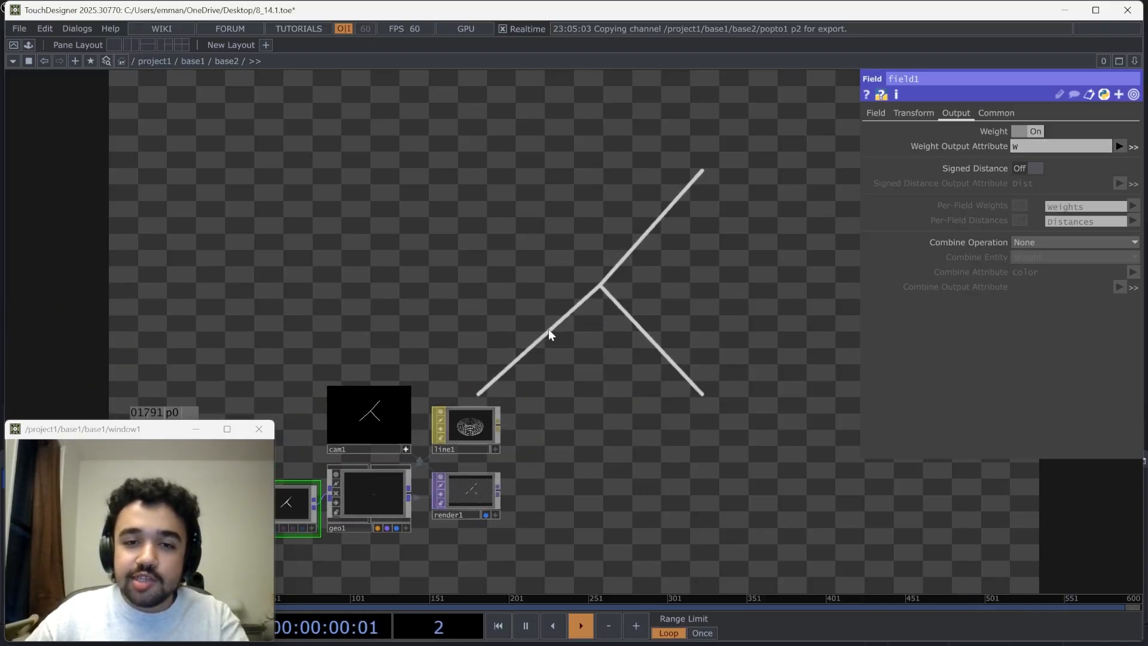
{"action": "left_click_drag", "start_coordinate": [720, 185], "coordinate": [669, 236]}
{"action": "left_click_drag", "start_coordinate": [475, 448], "coordinate": [545, 412]}
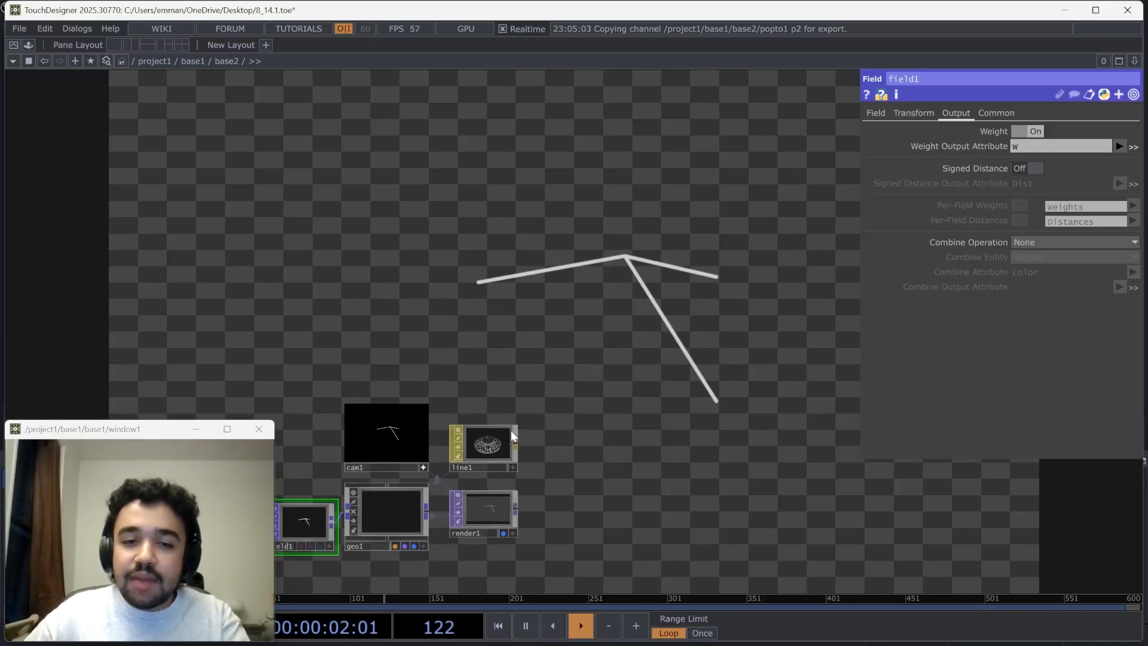
Set the Line MAT's Line Width Attribute to W and check the line thickness in the background render
{"action": "left_click", "coordinate": [485, 445]}
{"action": "scroll", "coordinate": [480, 465], "scroll_direction": "up", "scroll_amount": 3}
{"action": "left_click", "coordinate": [965, 113]}
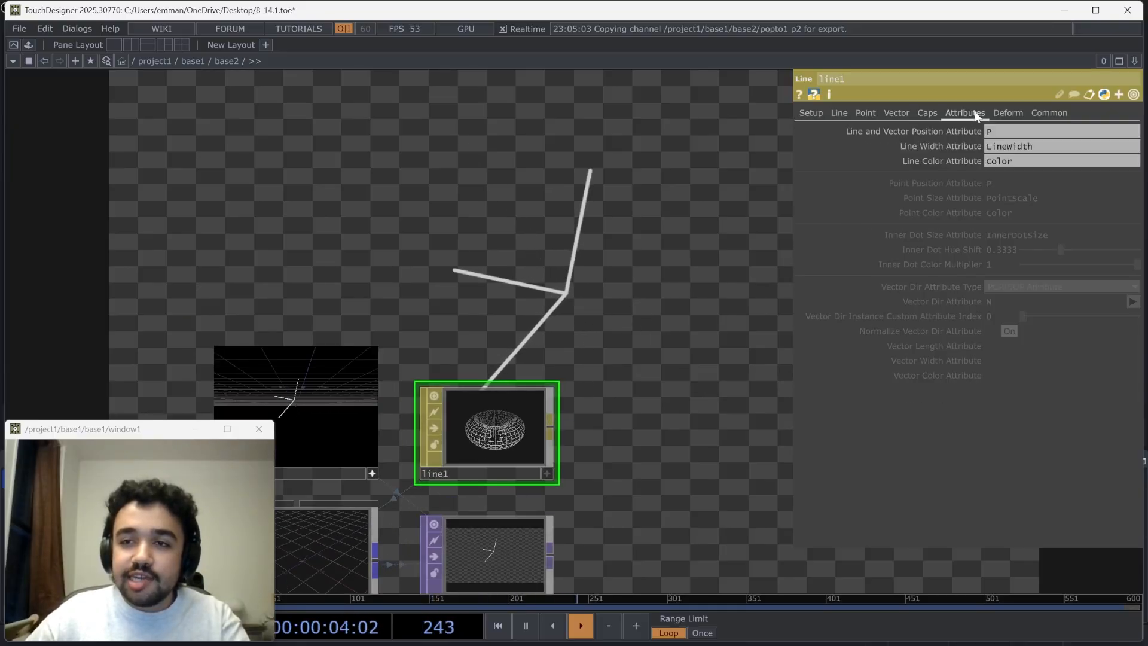
{"action": "left_click_drag", "start_coordinate": [720, 354], "coordinate": [915, 182]}
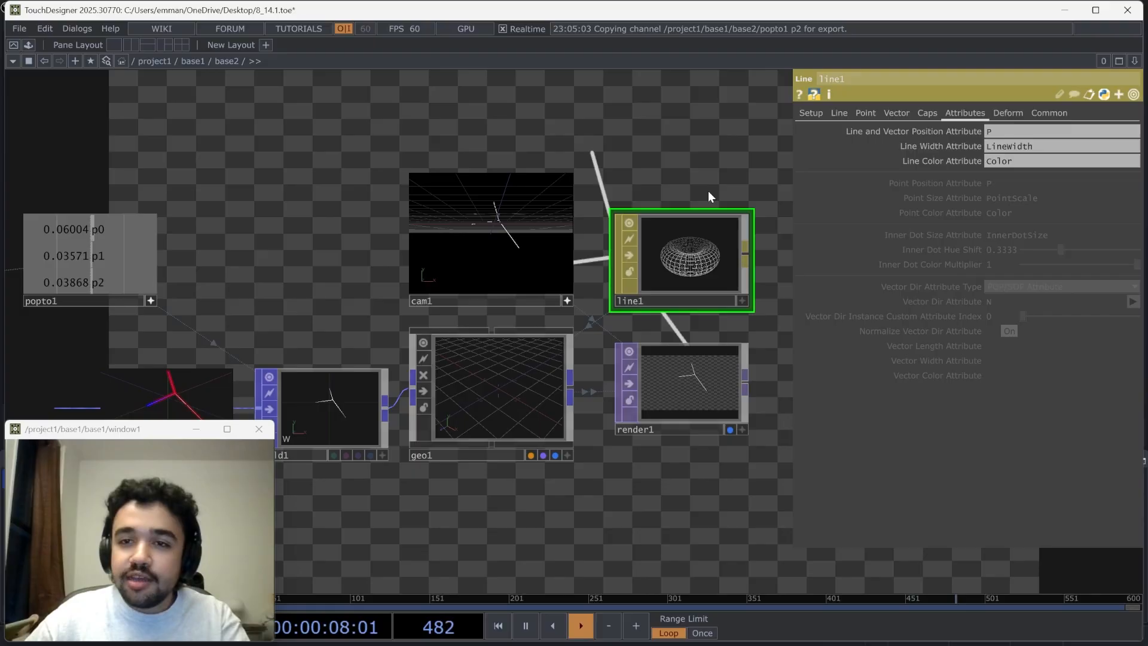
{"action": "left_click", "coordinate": [997, 148]}
{"action": "type", "text": "W"}
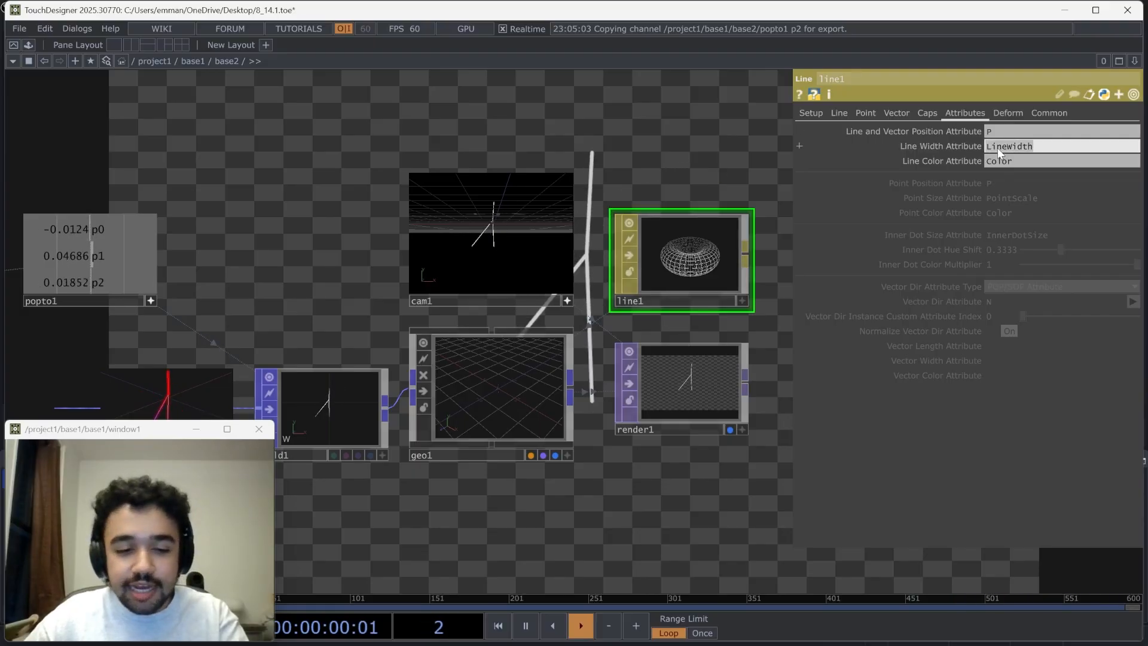
{"action": "left_click", "coordinate": [654, 161]}
{"action": "left_click_drag", "start_coordinate": [625, 204], "coordinate": [370, 404]}
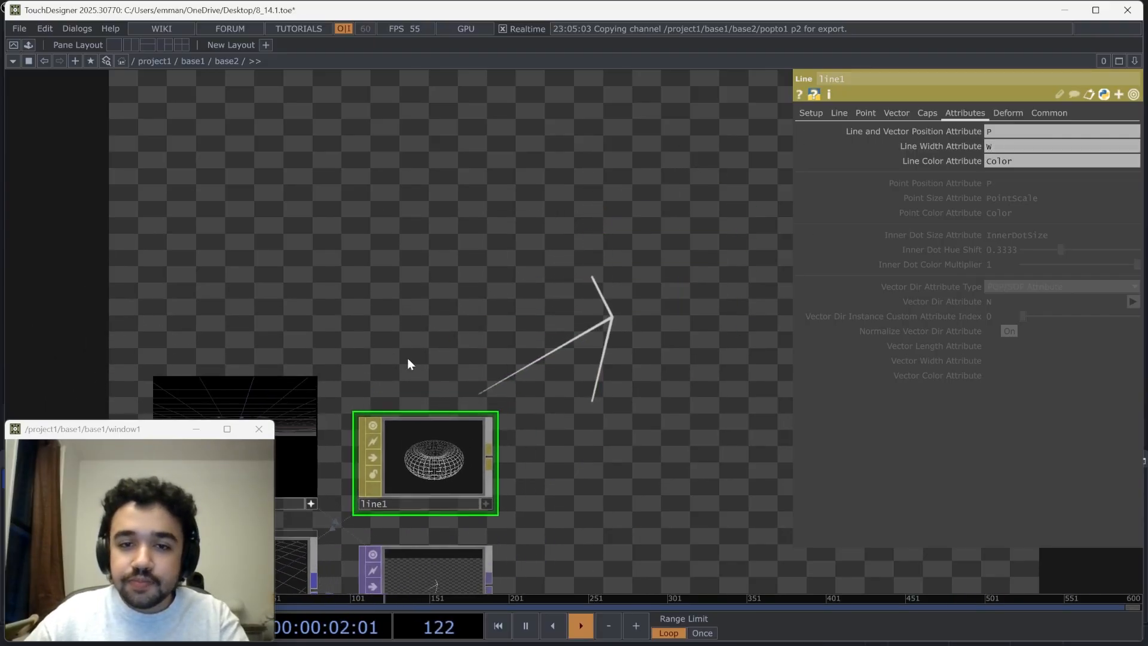
{"action": "scroll", "coordinate": [508, 374], "scroll_direction": "down", "scroll_amount": 3}
{"action": "left_click_drag", "start_coordinate": [499, 459], "coordinate": [724, 290]}
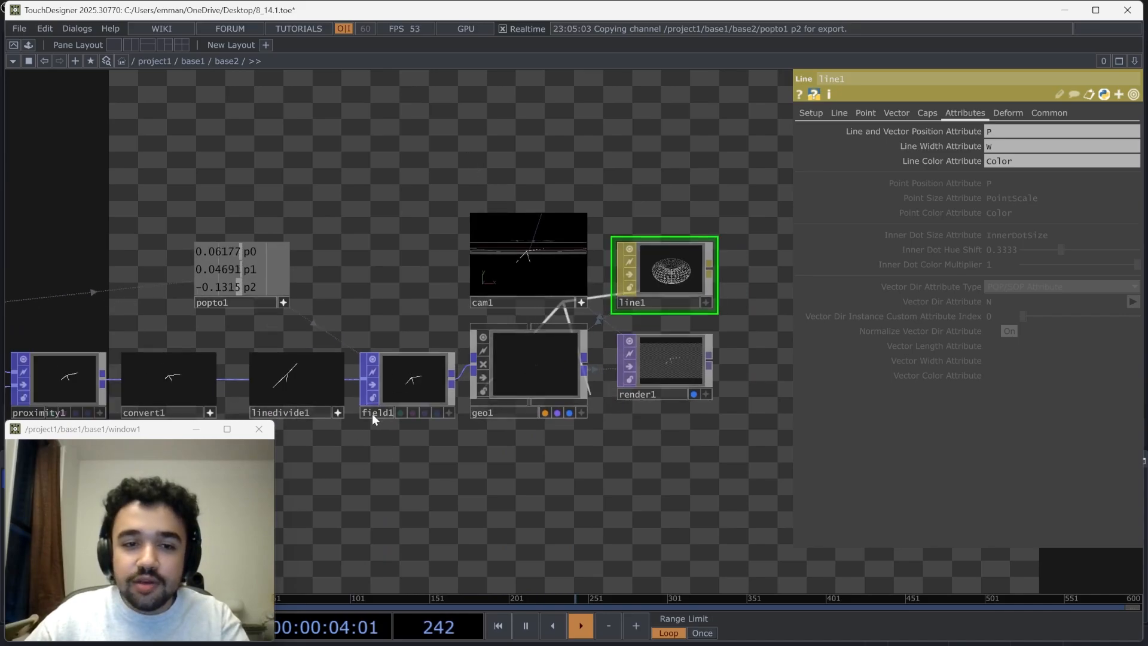
Raise the upper To Range value of the Field POP to 11 and check the thicker lines in the render
{"action": "left_click", "coordinate": [373, 413]}
{"action": "left_click", "coordinate": [876, 113]}
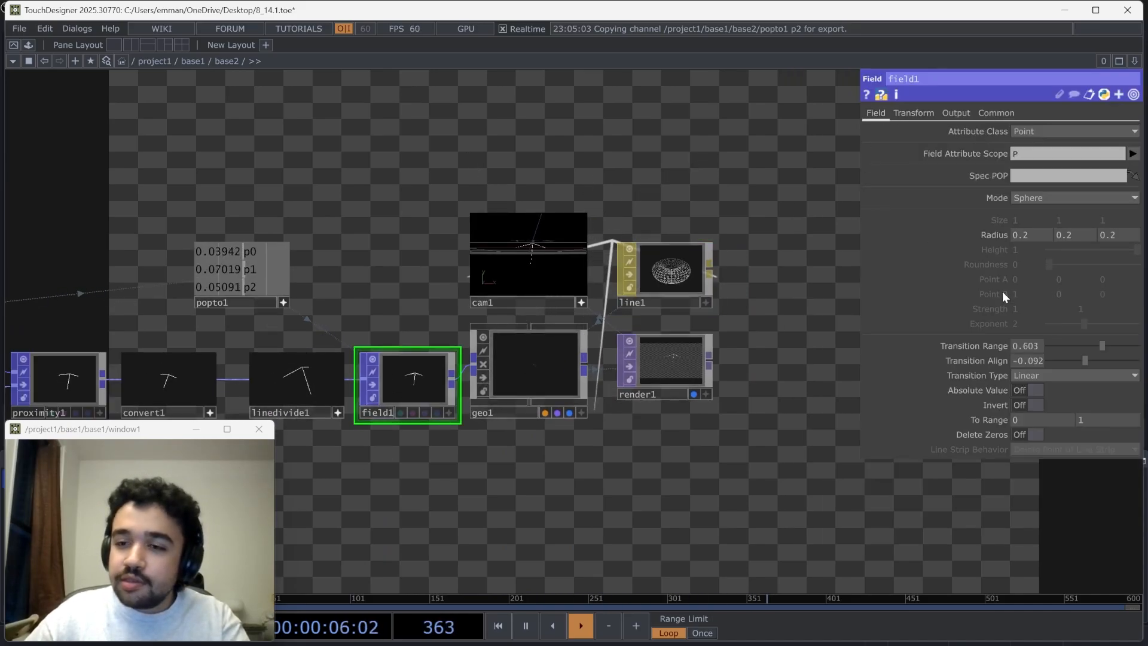
{"action": "middle_click_drag", "start_coordinate": [1084, 419], "coordinate": [1101, 396]}
{"action": "left_click_drag", "start_coordinate": [741, 232], "coordinate": [608, 525]}
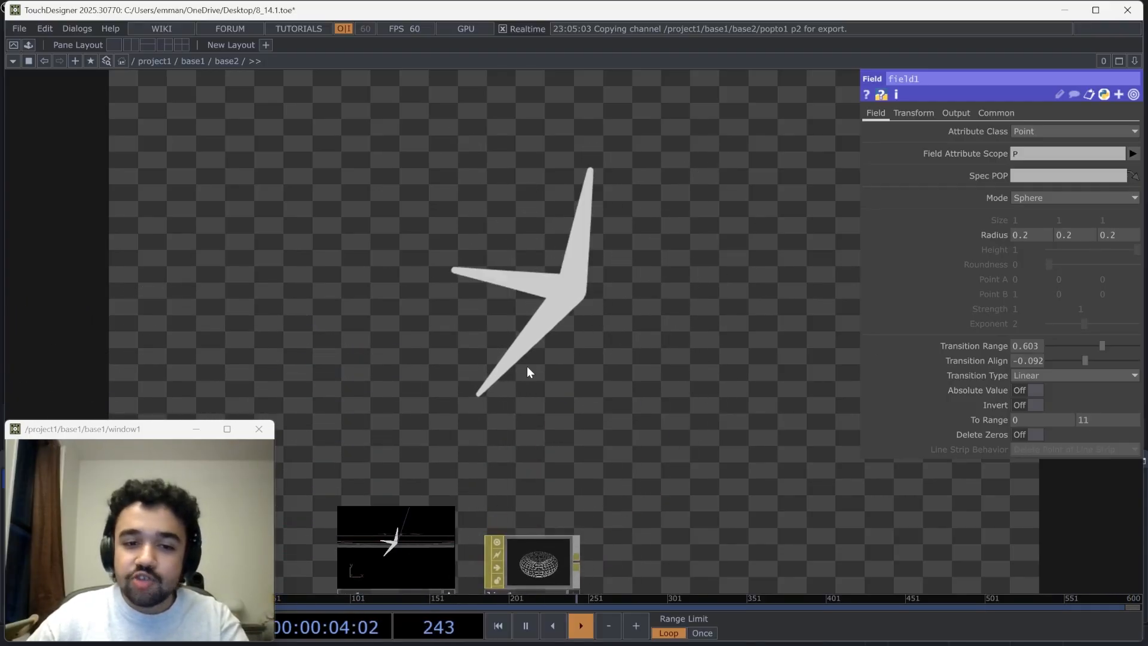
{"action": "key", "text": "h"}
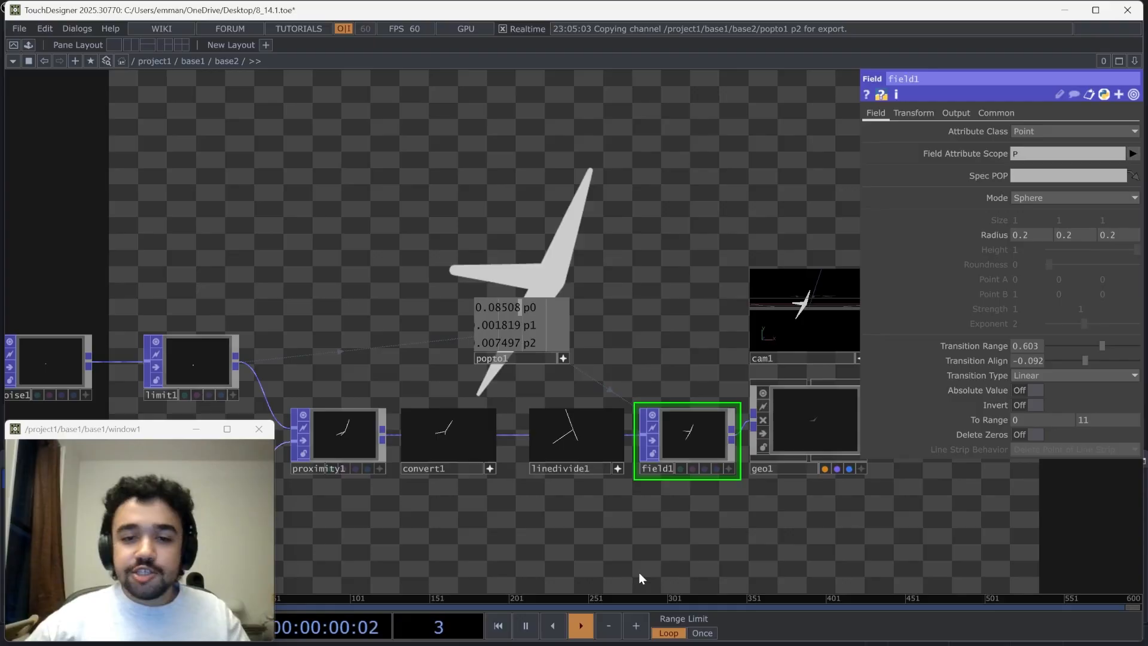
{"action": "left_click_drag", "start_coordinate": [639, 572], "coordinate": [552, 431]}
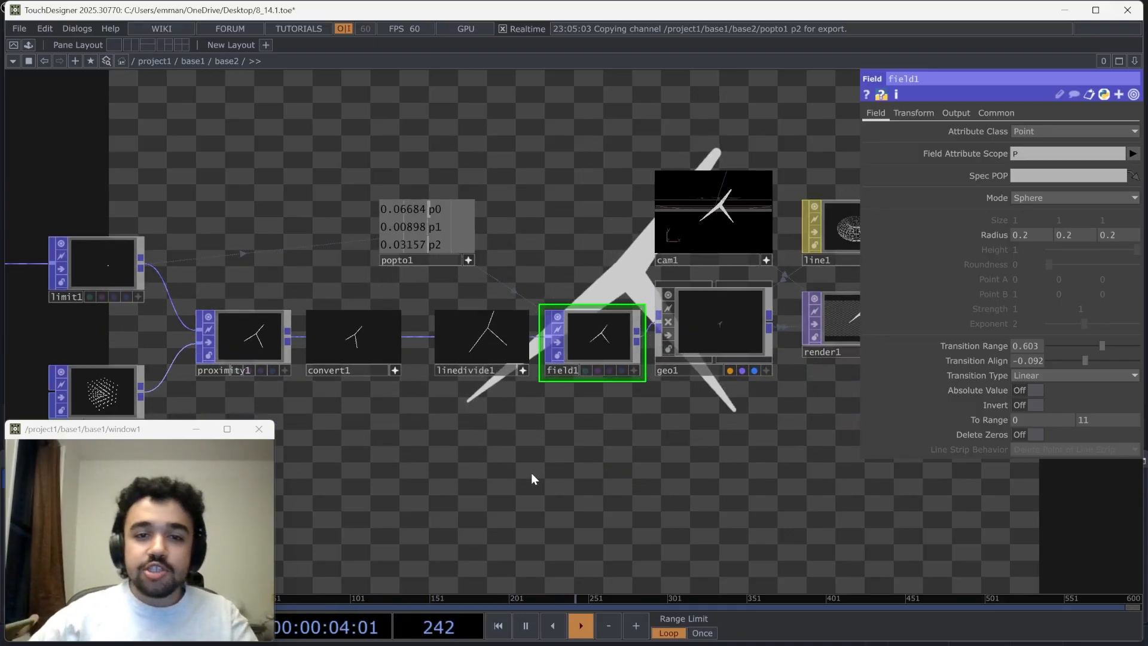
Add a Lookup Attribute POP below the Field POP and connect the Field POP's output to its first input
{"action": "key", "text": "Tab"}
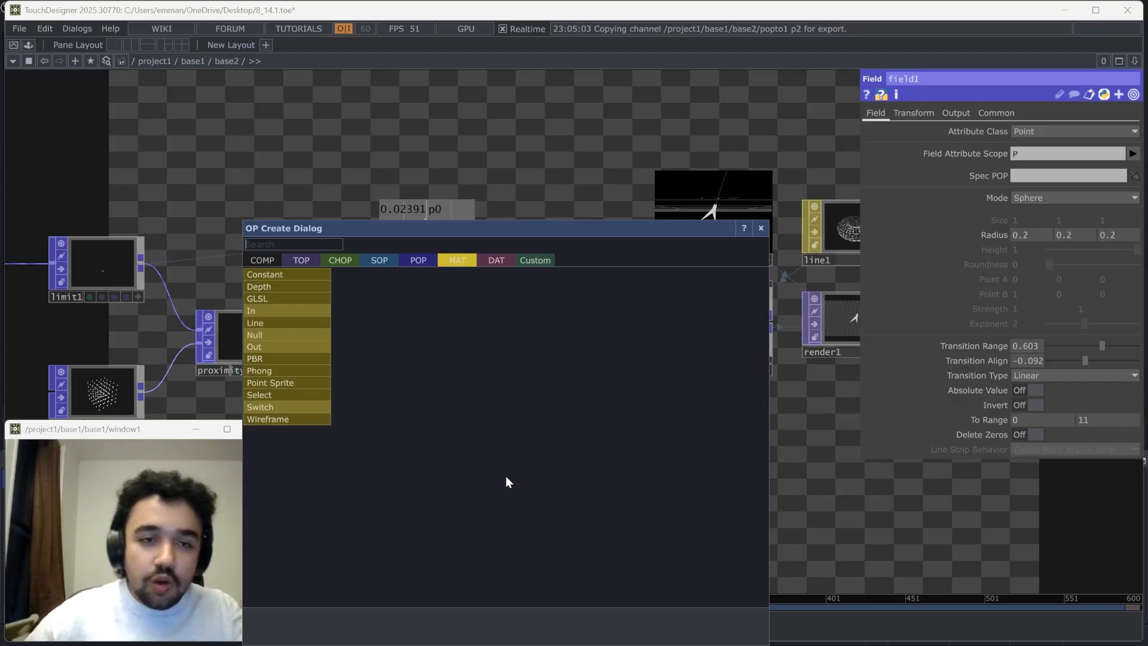
{"action": "left_click", "coordinate": [416, 262]}
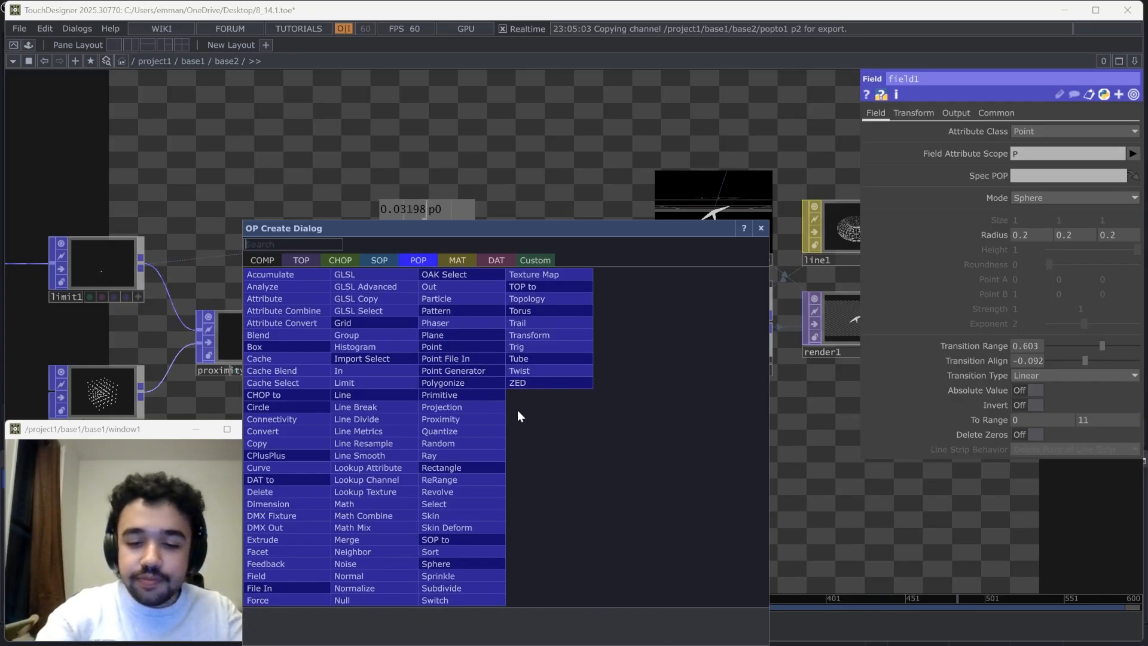
{"action": "type", "text": "lo"}
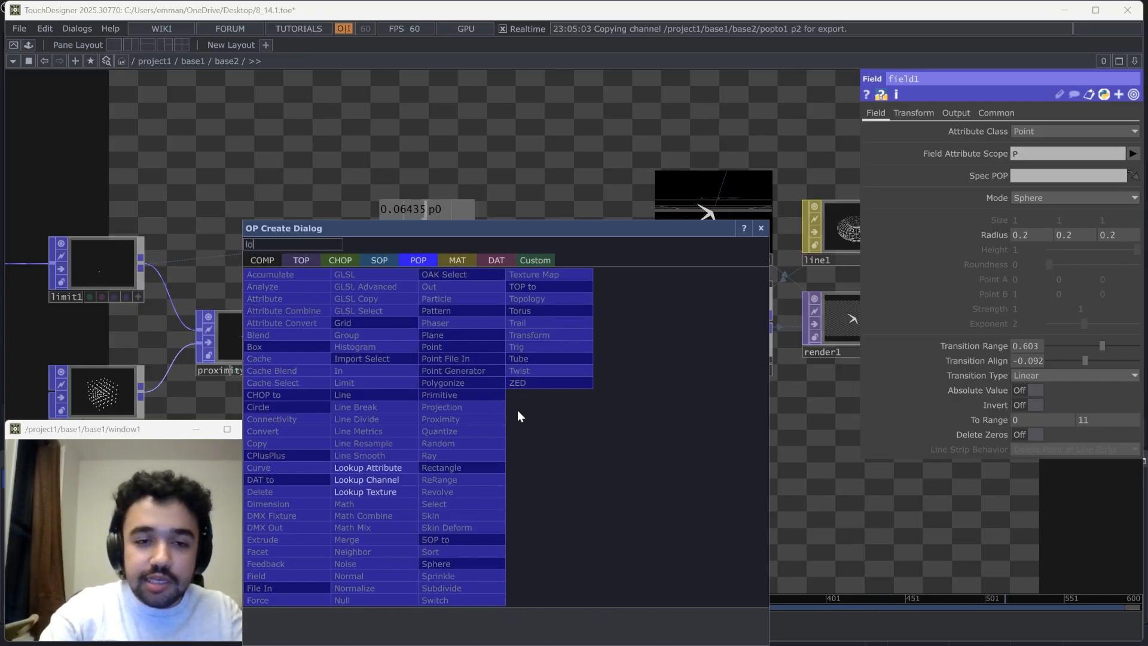
{"action": "left_click", "coordinate": [392, 469]}
{"action": "left_click", "coordinate": [628, 444]}
{"action": "scroll", "coordinate": [629, 444], "scroll_direction": "up", "scroll_amount": 5}
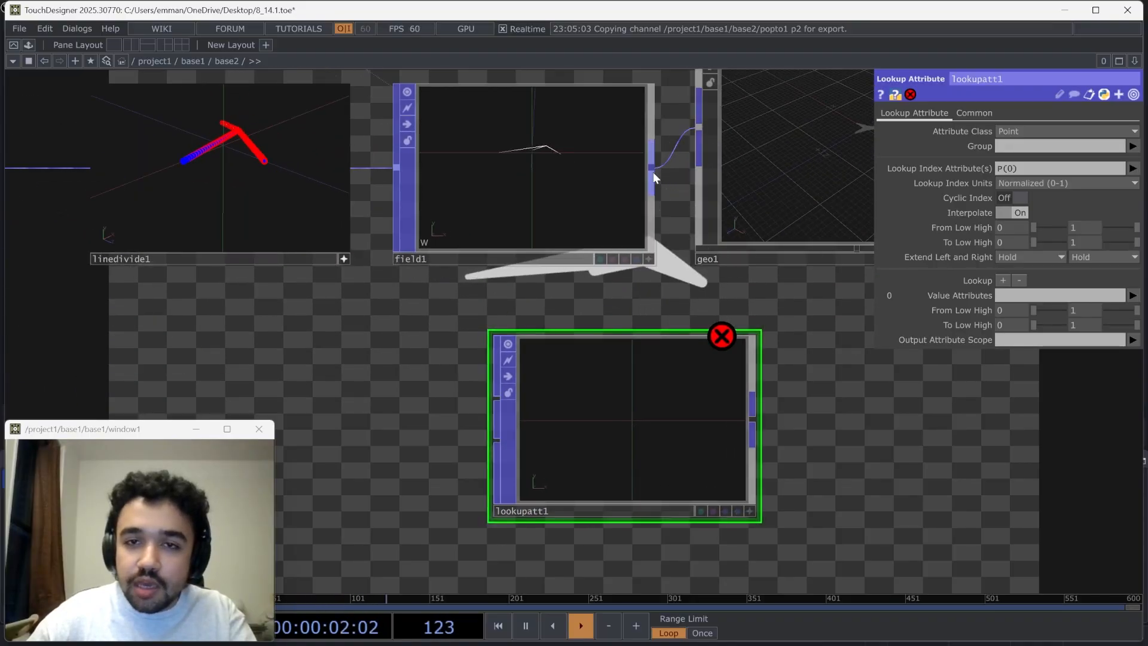
{"action": "left_click_drag", "start_coordinate": [653, 173], "coordinate": [496, 398]}
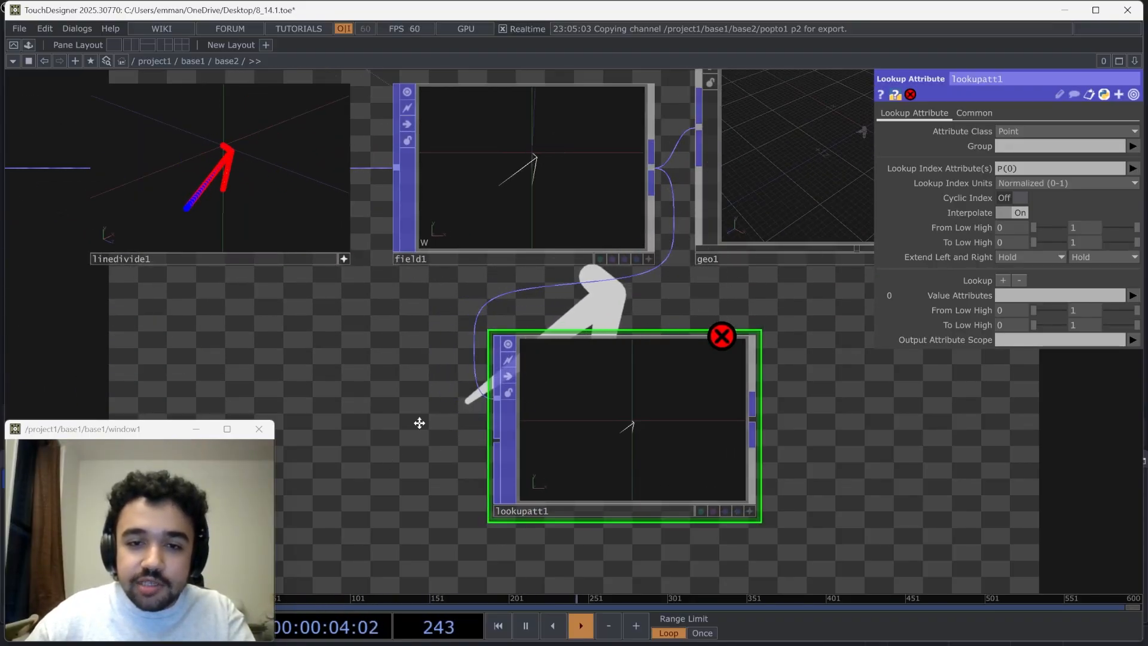
Add a Pattern POP in the free space beside the Lookup Attribute POP, leaving room between the two nodes
{"action": "left_click_drag", "start_coordinate": [419, 423], "coordinate": [587, 278]}
{"action": "key", "text": "Tab"}
{"action": "left_click", "coordinate": [995, 404]}
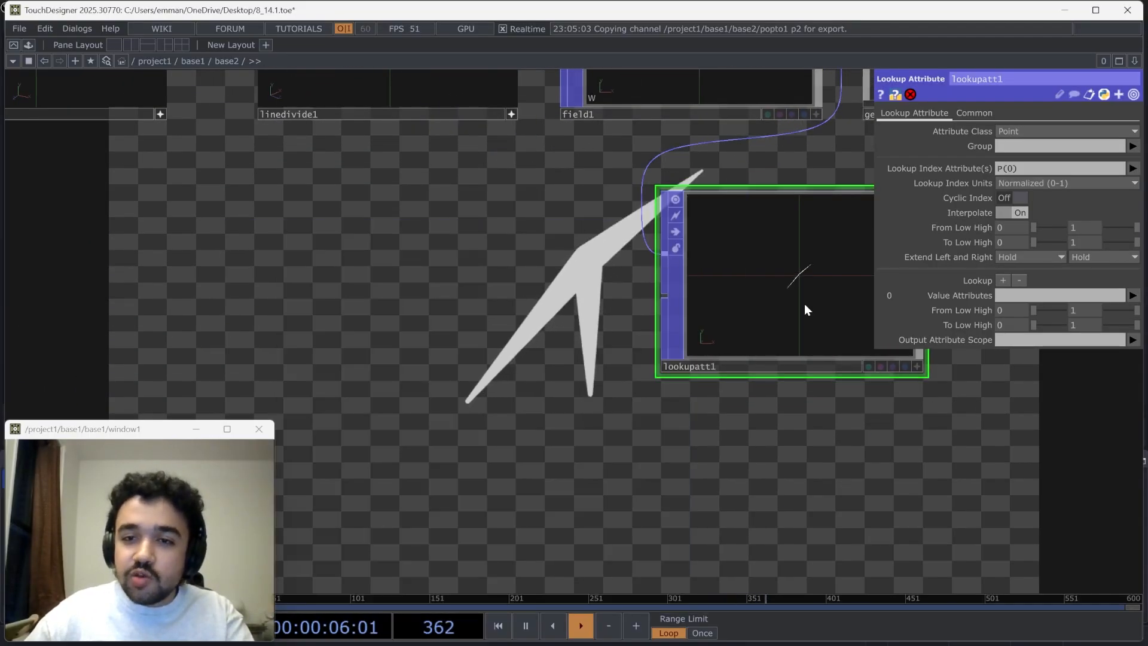
{"action": "left_click_drag", "start_coordinate": [630, 407], "coordinate": [495, 396]}
{"action": "left_click_drag", "start_coordinate": [380, 395], "coordinate": [451, 396]}
{"action": "key", "text": "Tab"}
{"action": "type", "text": "lo"}
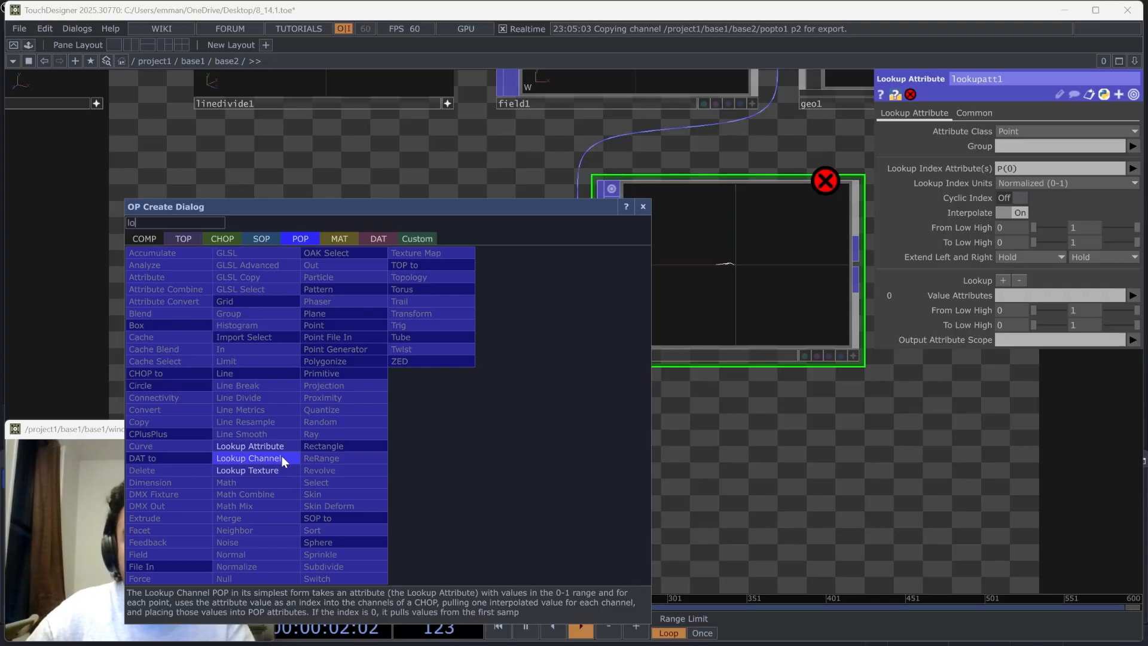
{"action": "key", "text": "BackSpace"}
{"action": "key", "text": "BackSpace"}
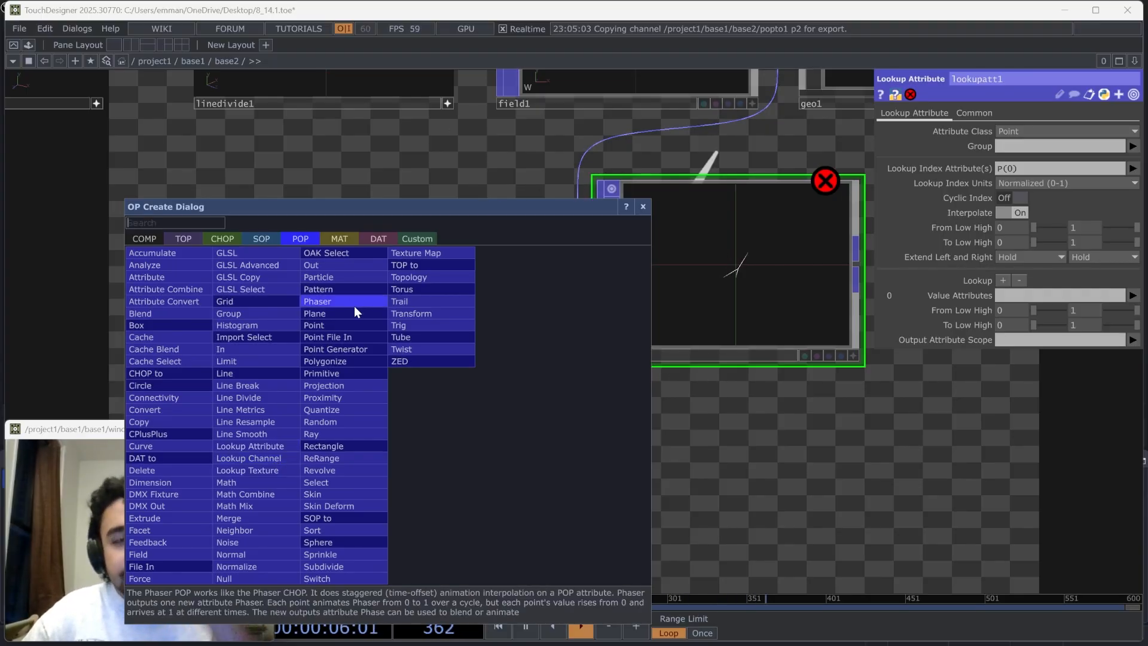
{"action": "left_click", "coordinate": [360, 287]}
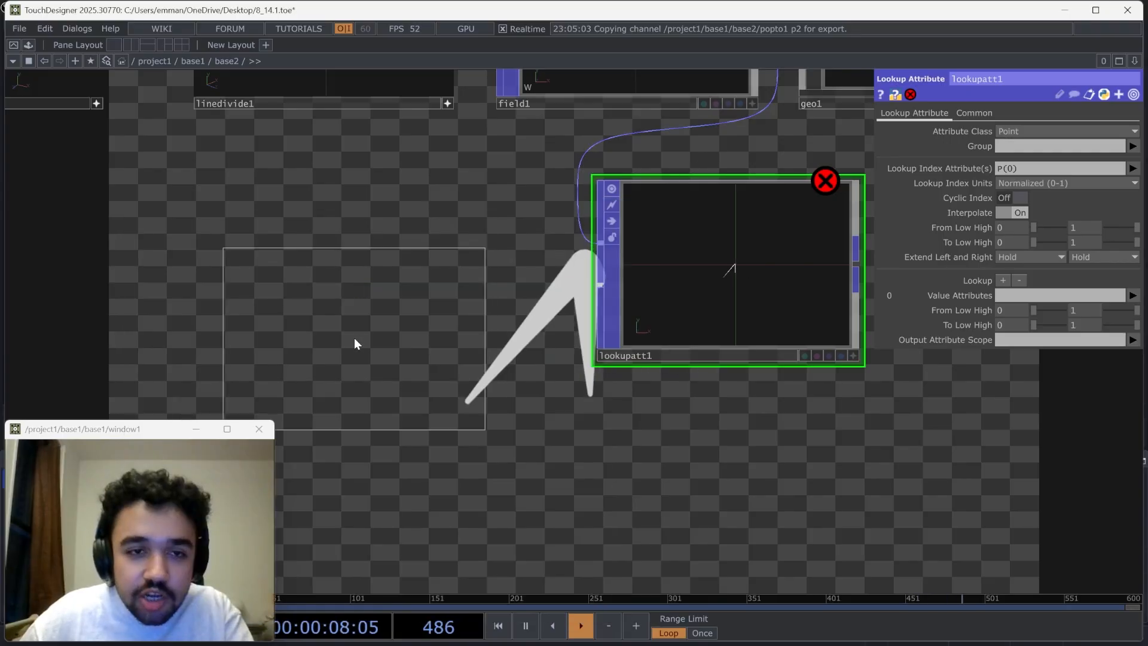
{"action": "left_click", "coordinate": [378, 369]}
{"action": "left_click_drag", "start_coordinate": [416, 367], "coordinate": [265, 317]}
{"action": "left_click_drag", "start_coordinate": [389, 331], "coordinate": [470, 348]}
{"action": "left_click_drag", "start_coordinate": [345, 328], "coordinate": [244, 330]}
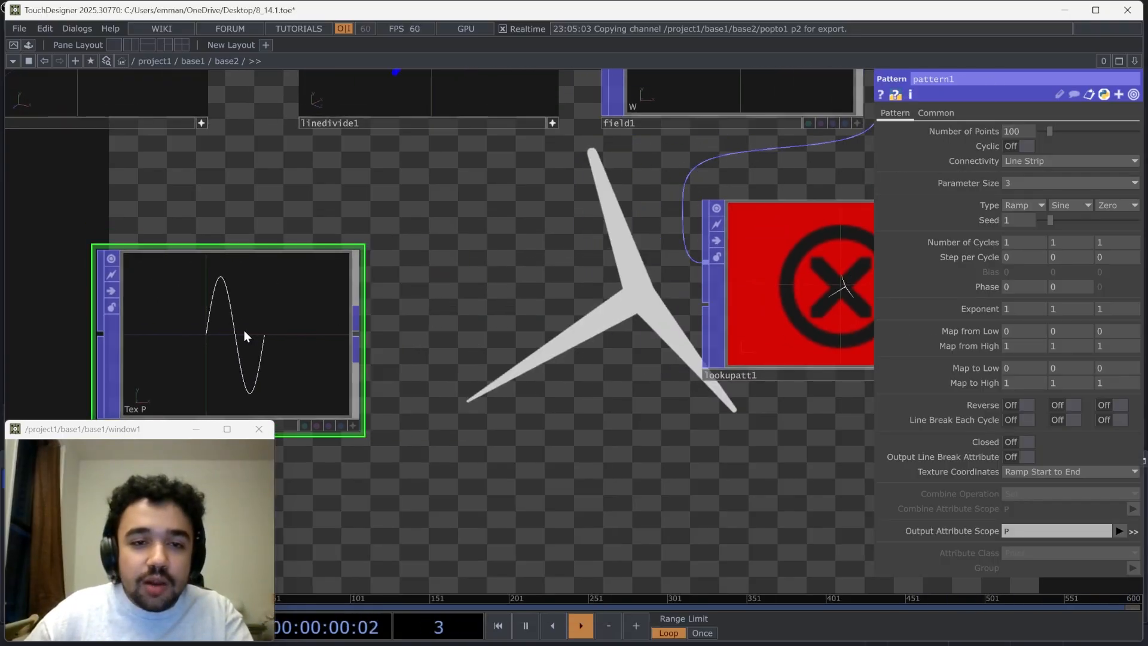
Append a Math POP to the Pattern POP's output and make the Pattern POP's viewer interactive
{"action": "right_click", "coordinate": [360, 342]}
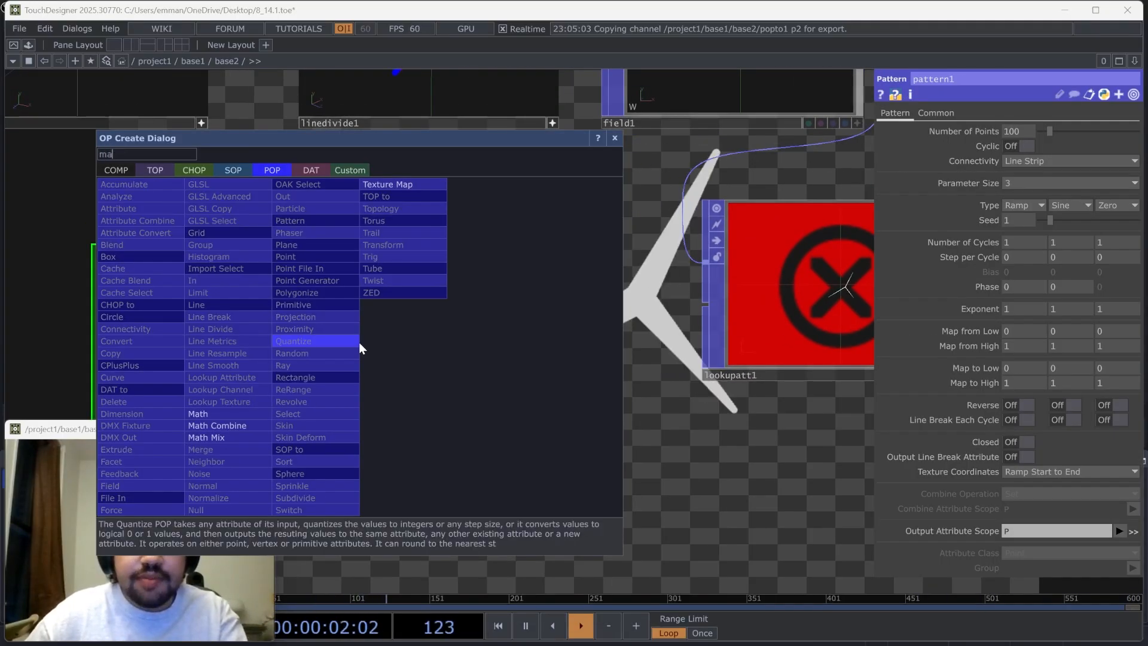
{"action": "left_click", "coordinate": [200, 413]}
{"action": "left_click", "coordinate": [515, 327]}
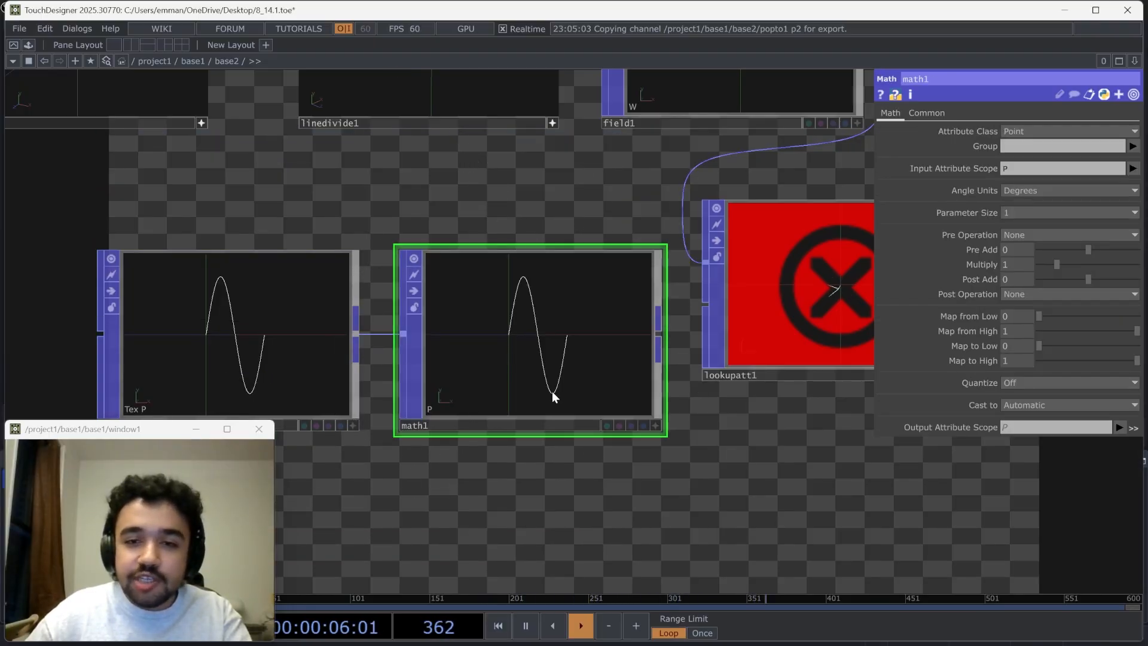
{"action": "left_click_drag", "start_coordinate": [495, 486], "coordinate": [554, 468]}
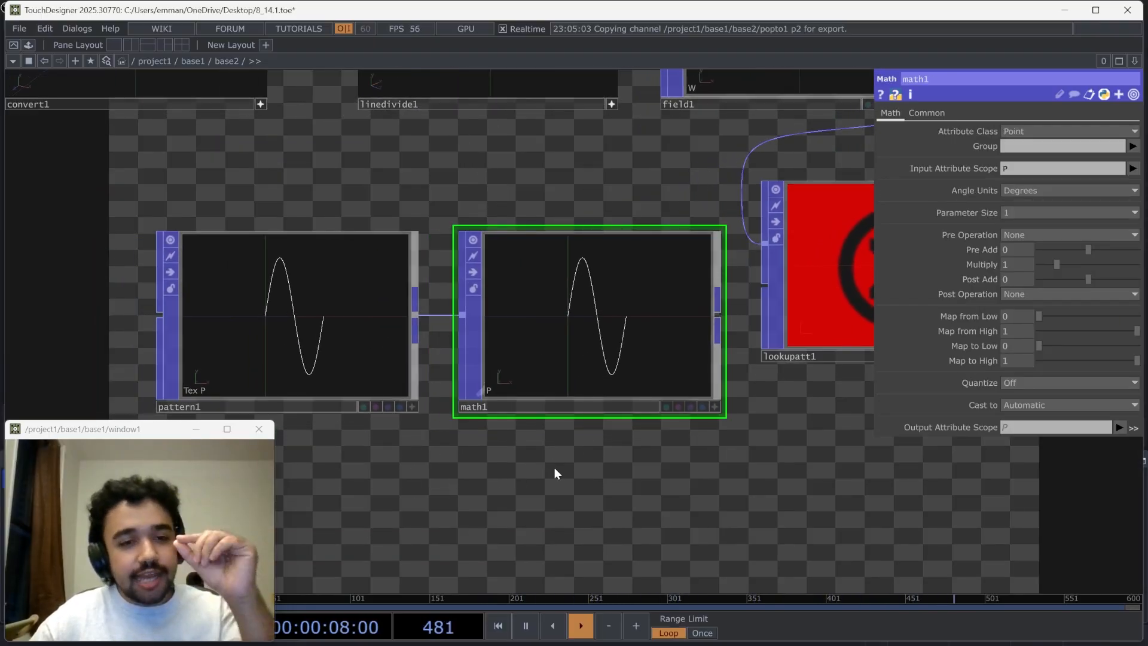
{"action": "left_click", "coordinate": [414, 405]}
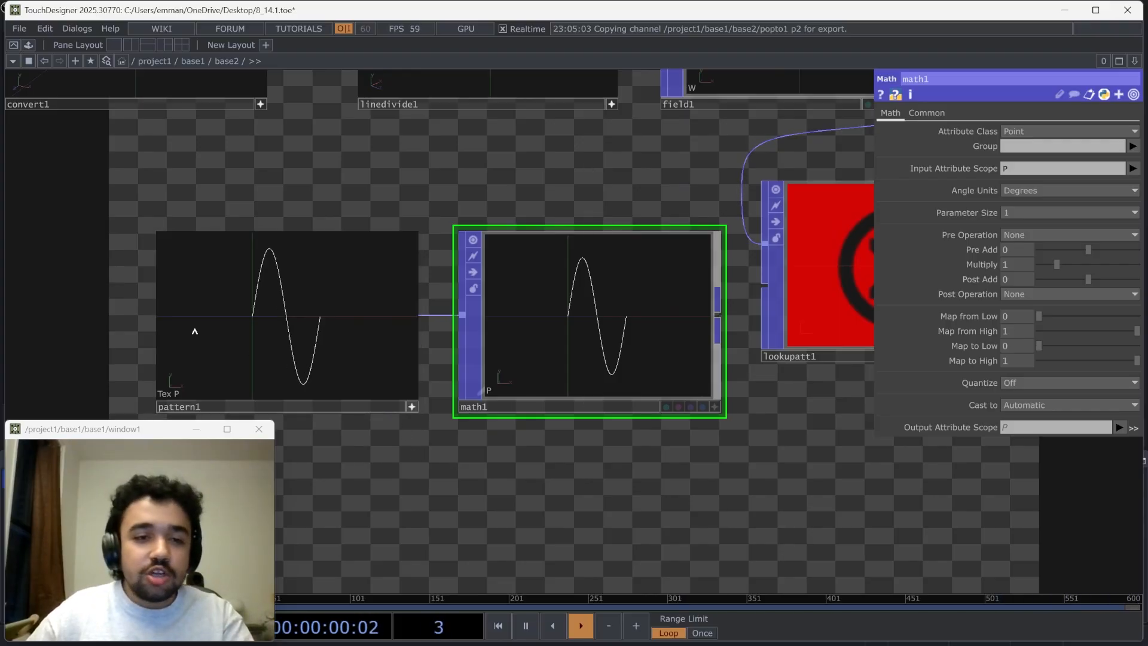
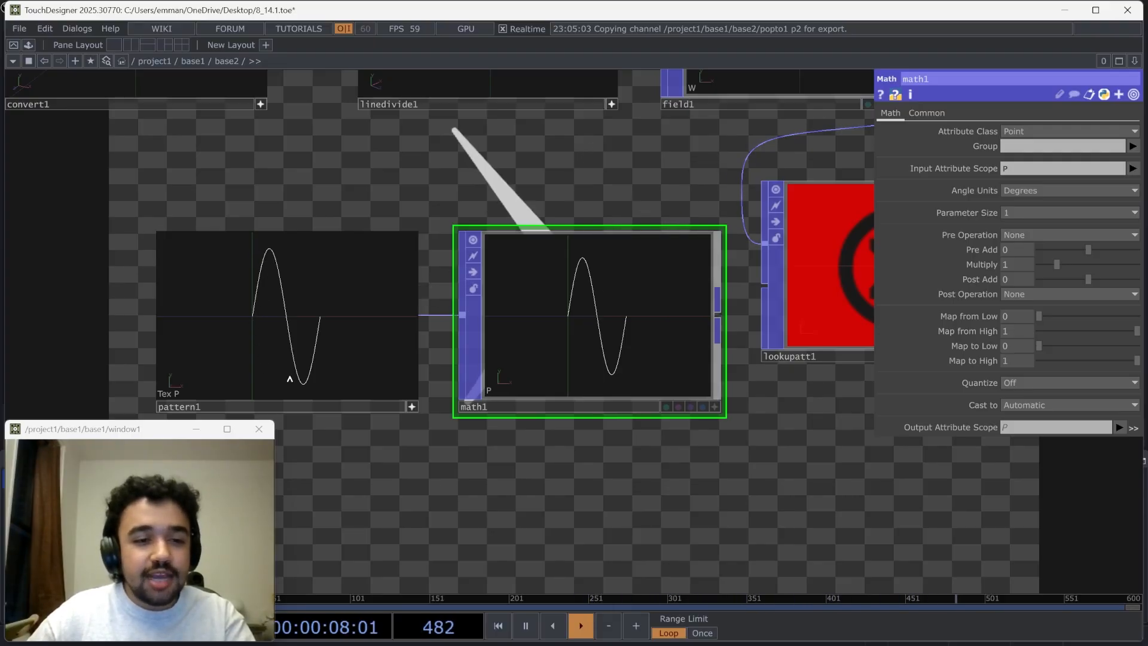
Set the Math POP's Map from Low value to -1
{"action": "left_click_drag", "start_coordinate": [564, 346], "coordinate": [542, 230]}
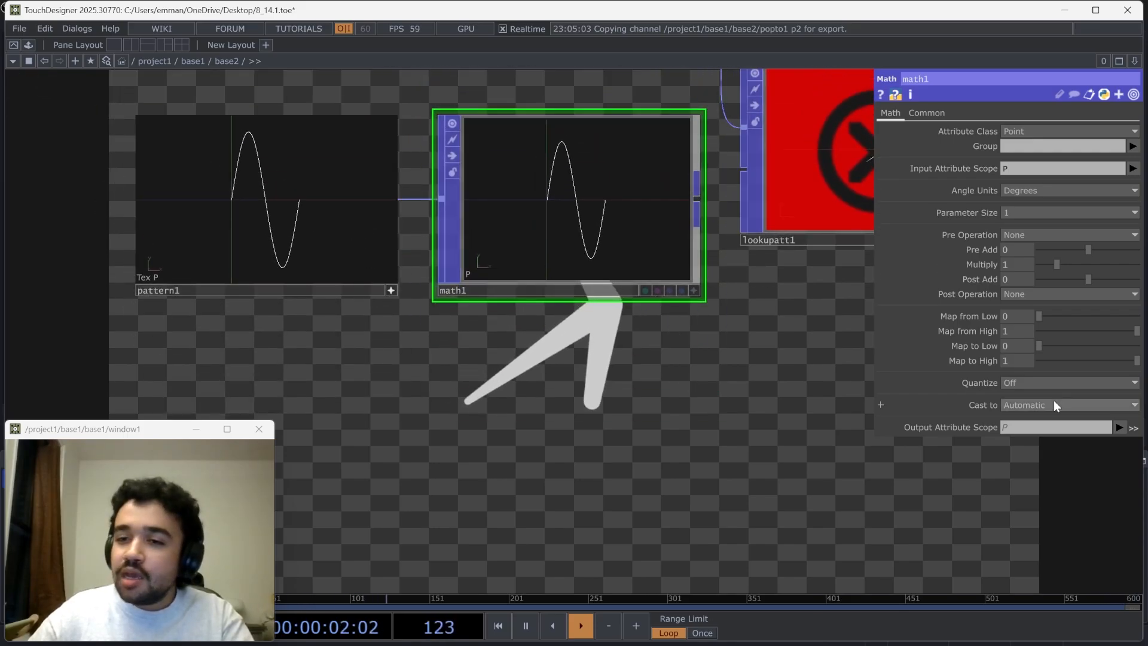
{"action": "left_click", "coordinate": [1019, 318]}
{"action": "type", "text": "-1"}
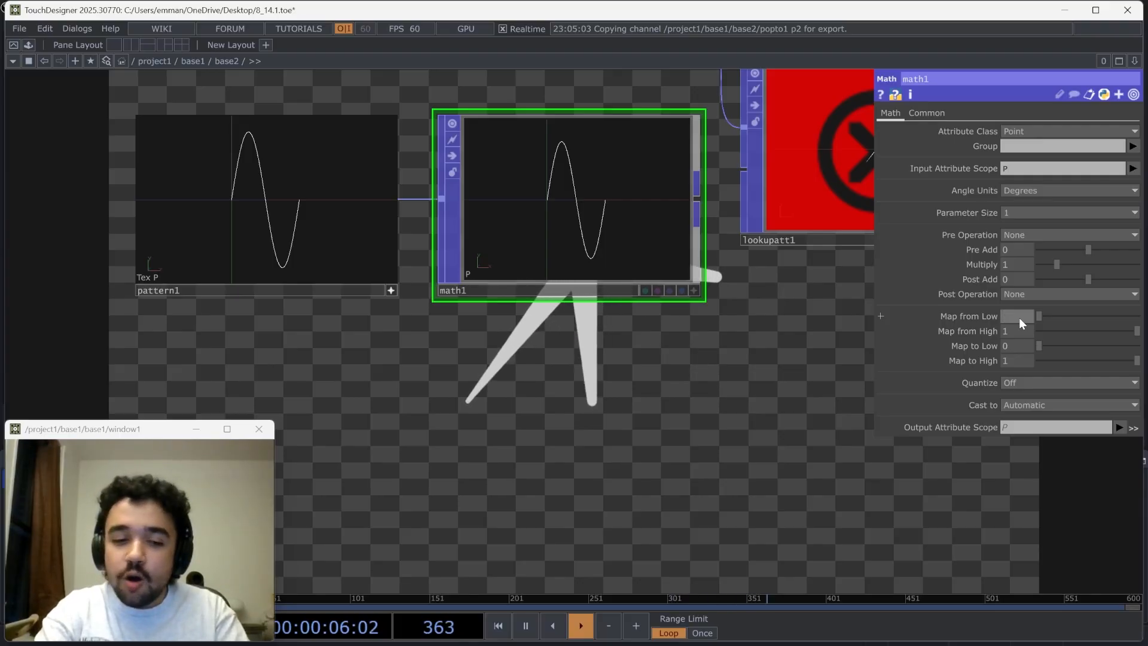
{"action": "key", "text": "Return"}
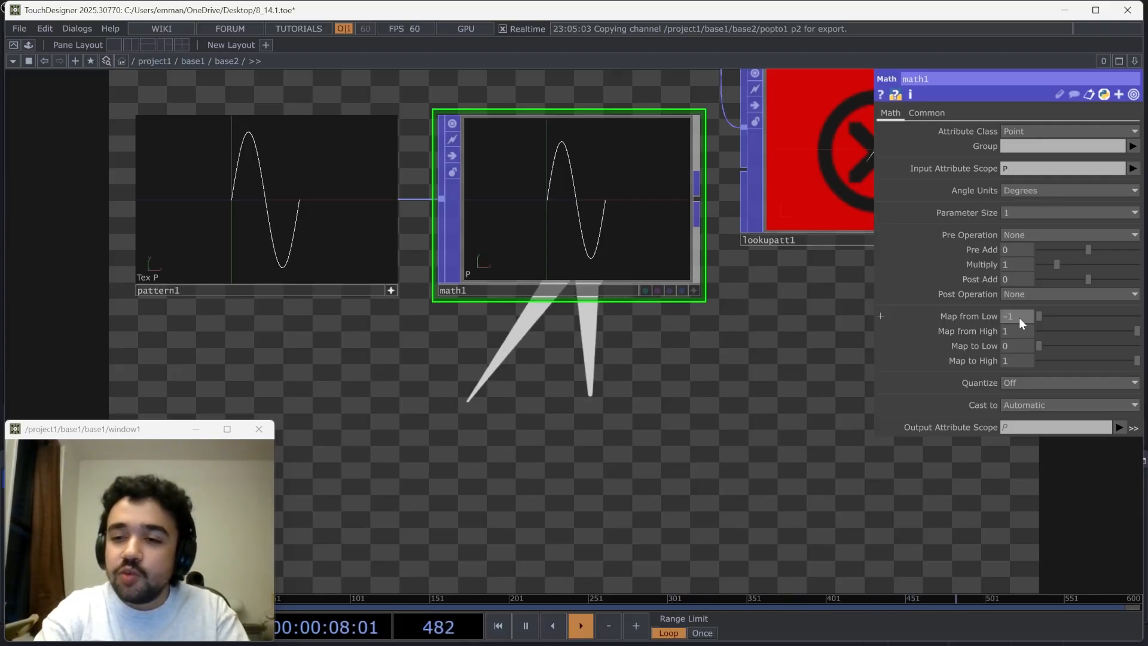
{"action": "left_click_drag", "start_coordinate": [831, 360], "coordinate": [809, 462]}
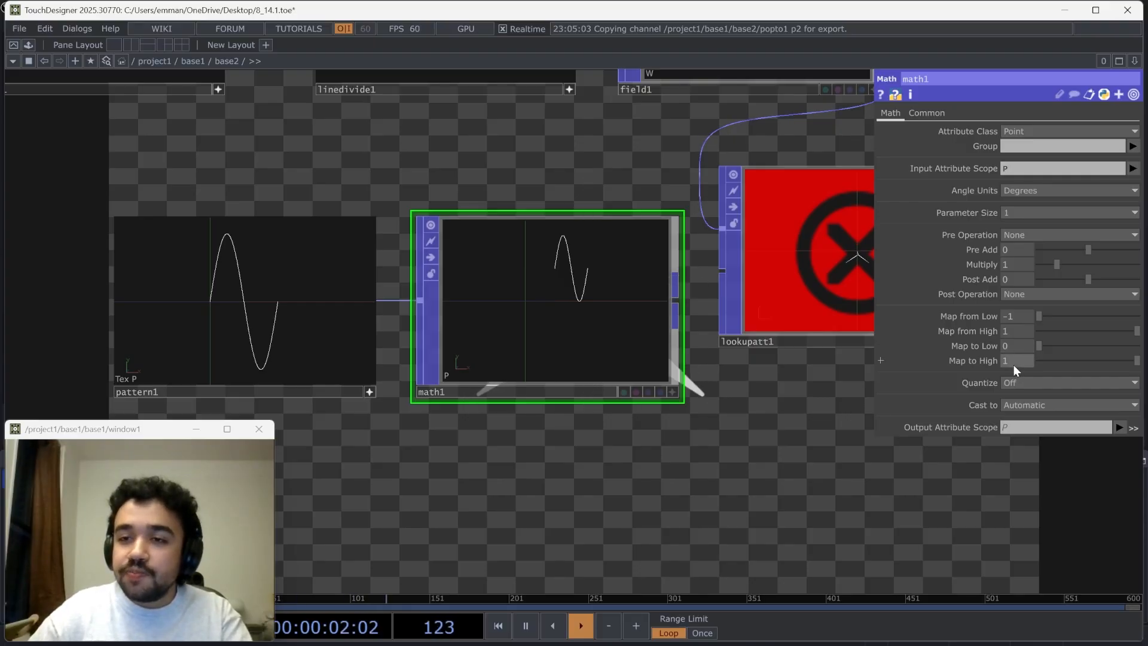
Restrict the Math POP's Input Attribute Scope to P(1) and check the remapped curve in its viewer
{"action": "left_click", "coordinate": [671, 393]}
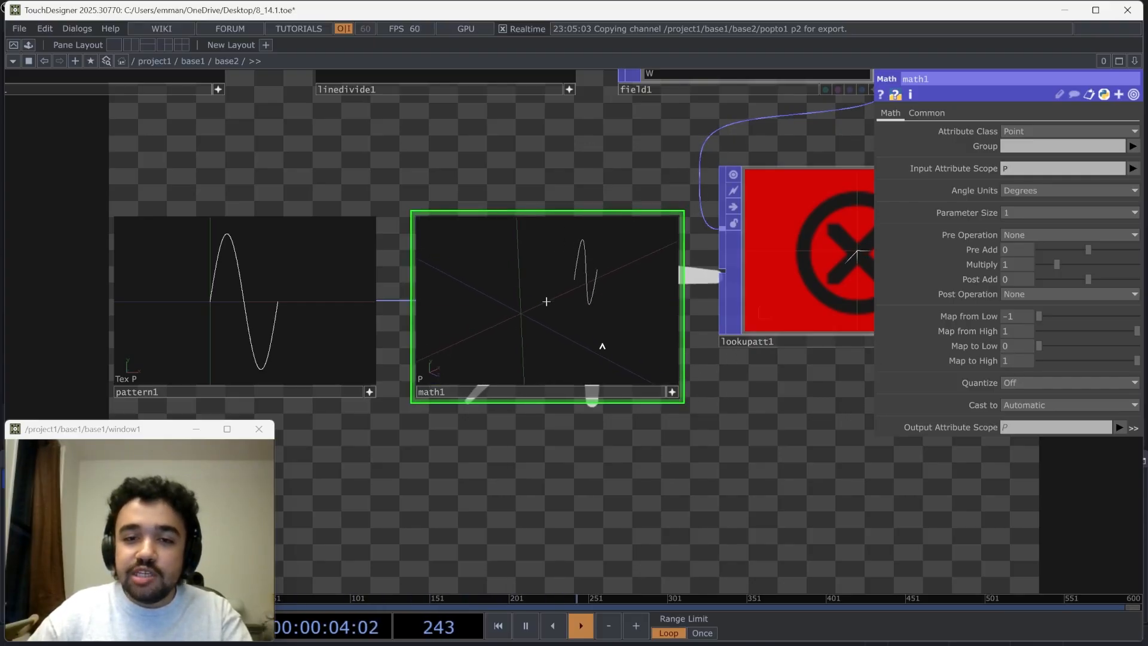
{"action": "left_click", "coordinate": [1056, 169]}
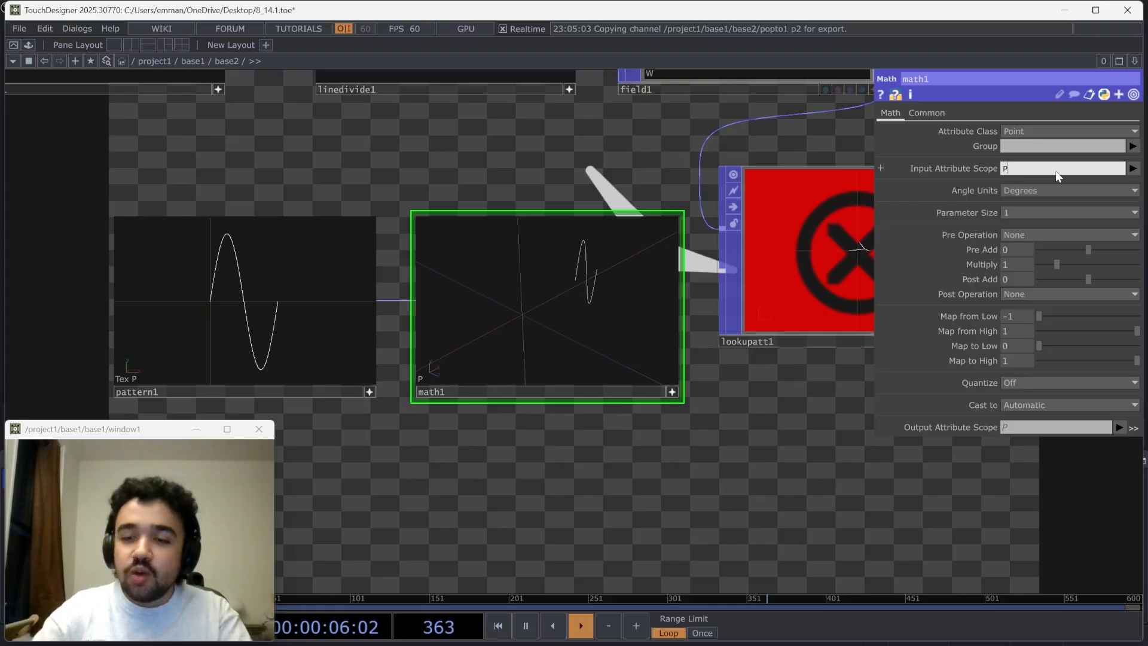
{"action": "type", "text": "(1)"}
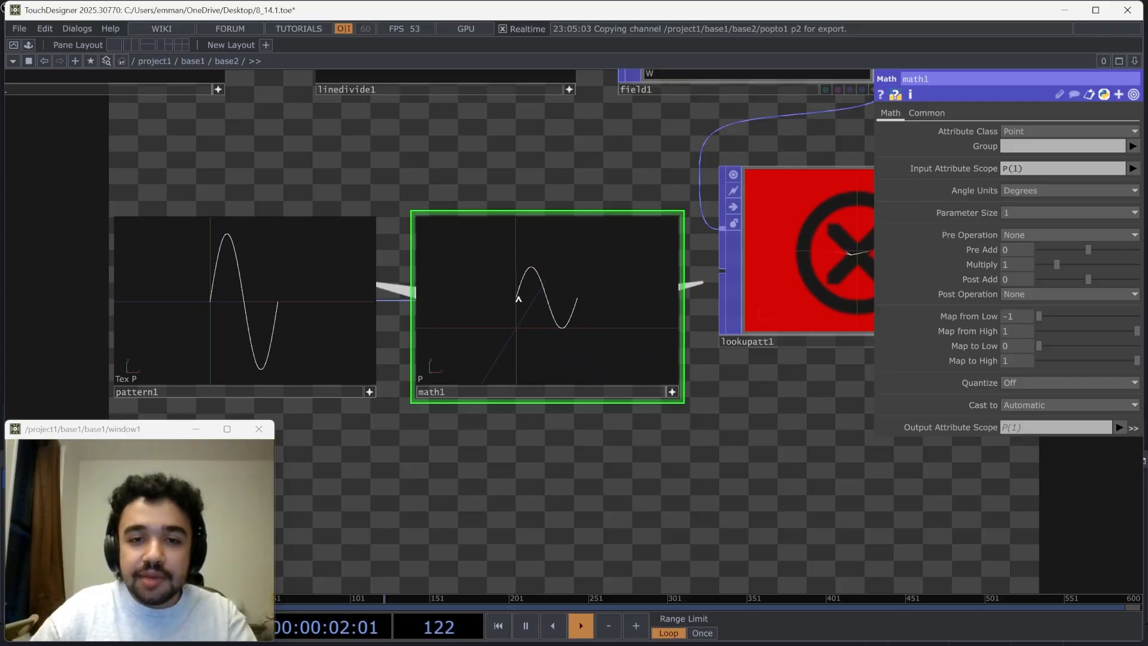
Connect the Math POP's output to the second input of the Lookup Attribute POP
{"action": "left_click_drag", "start_coordinate": [715, 482], "coordinate": [602, 504]}
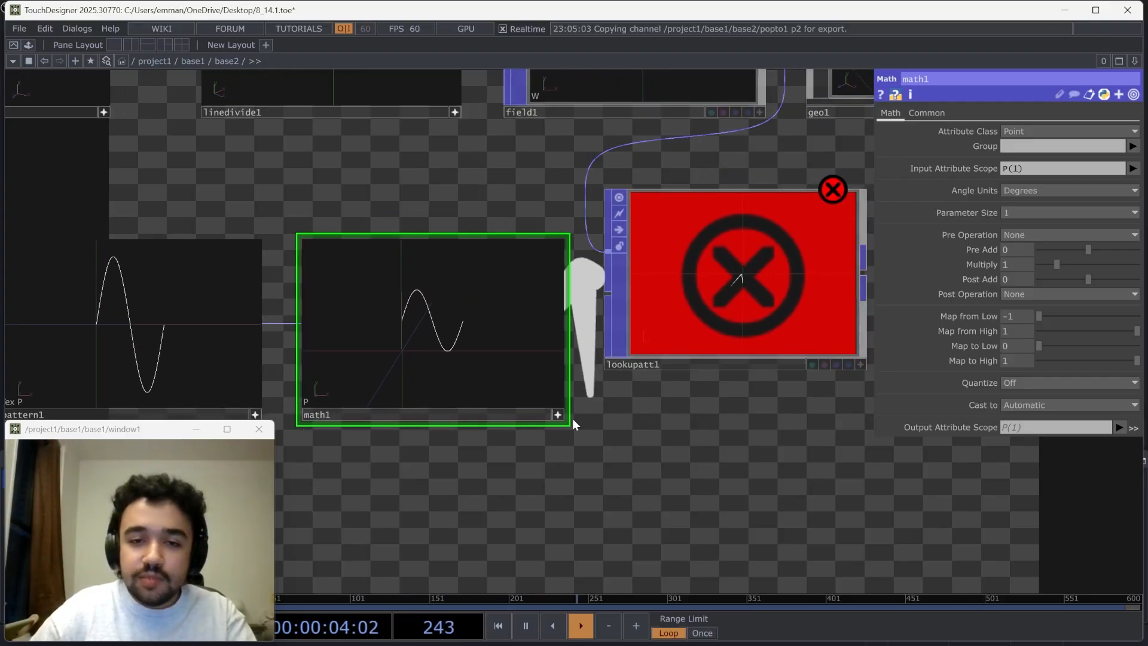
{"action": "left_click", "coordinate": [559, 415]}
{"action": "left_click_drag", "start_coordinate": [563, 323], "coordinate": [608, 294]}
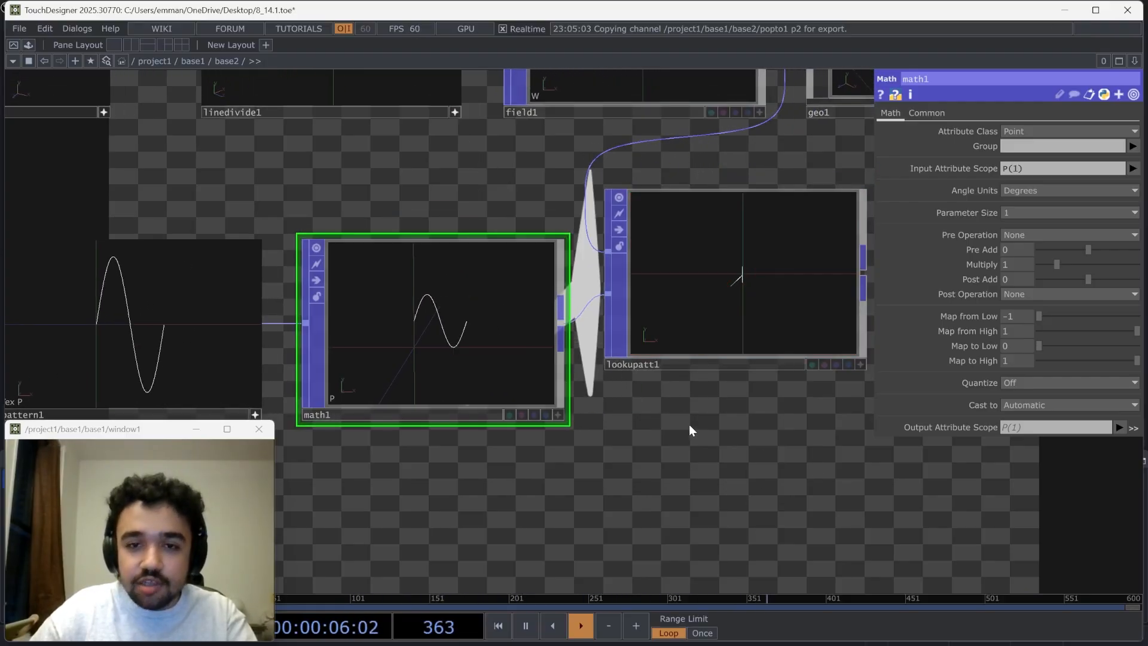
Set the Lookup Attribute POP's Lookup Index Attribute to W
{"action": "left_click_drag", "start_coordinate": [689, 428], "coordinate": [454, 447]}
{"action": "left_click", "coordinate": [489, 317]}
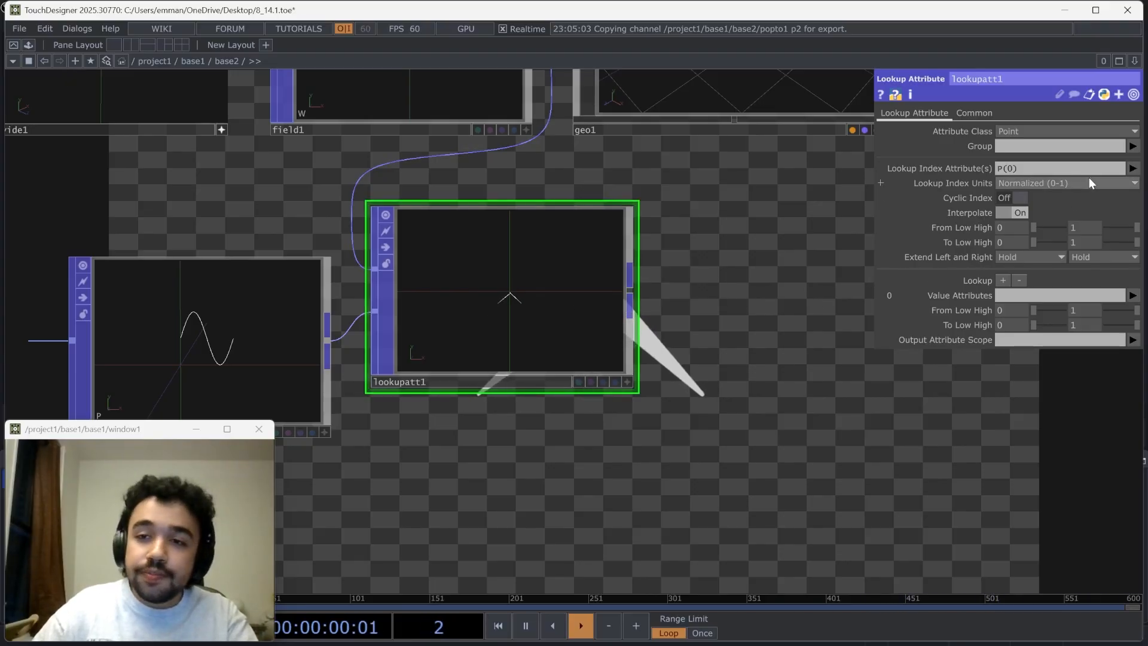
{"action": "left_click", "coordinate": [1134, 169]}
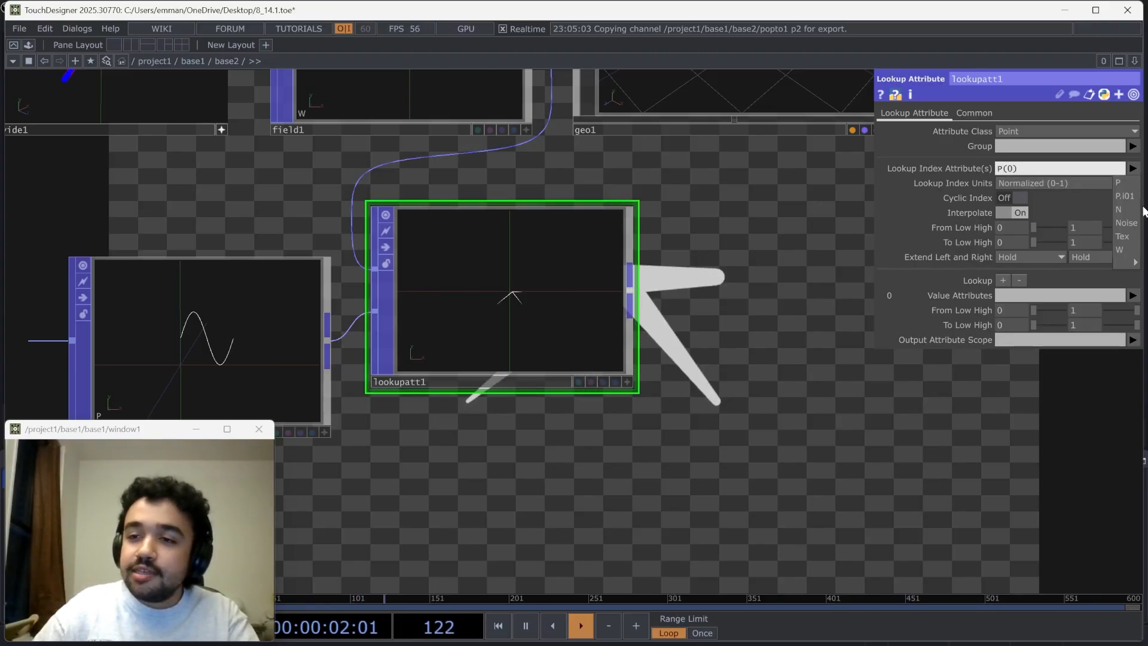
{"action": "left_click", "coordinate": [1125, 251]}
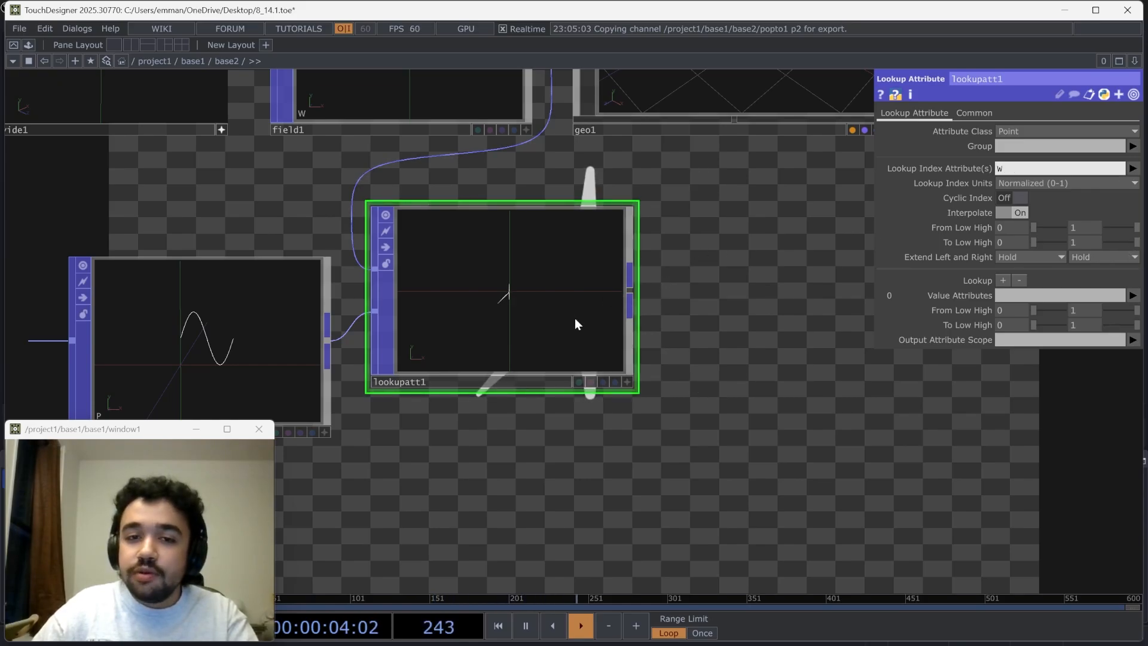
Set the lookup's Value Attributes to P(1) and its Output Attribute Scope to W
{"action": "scroll", "coordinate": [512, 303], "scroll_direction": "up", "scroll_amount": 2}
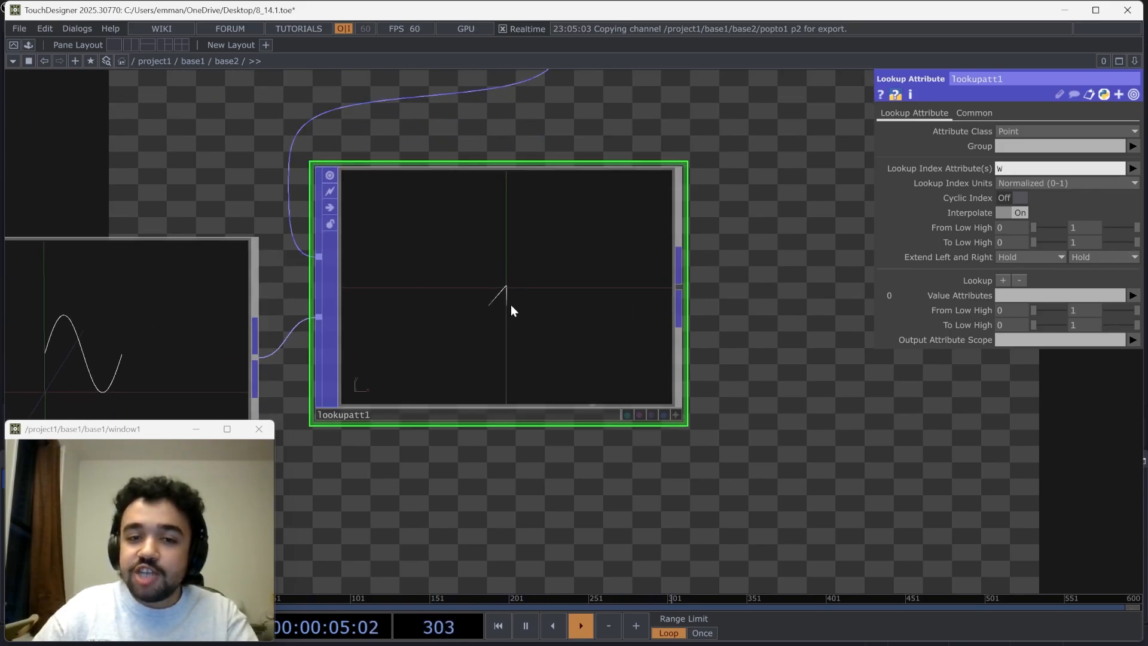
{"action": "left_click", "coordinate": [1132, 297]}
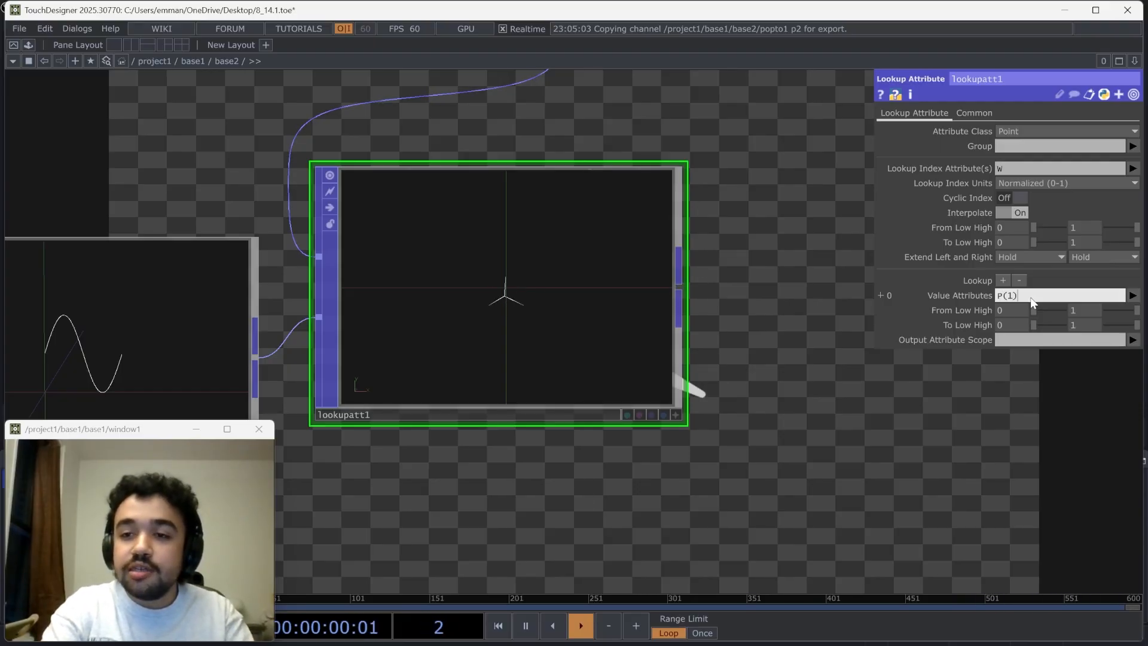
{"action": "left_click", "coordinate": [1133, 339]}
{"action": "left_click", "coordinate": [1121, 408]}
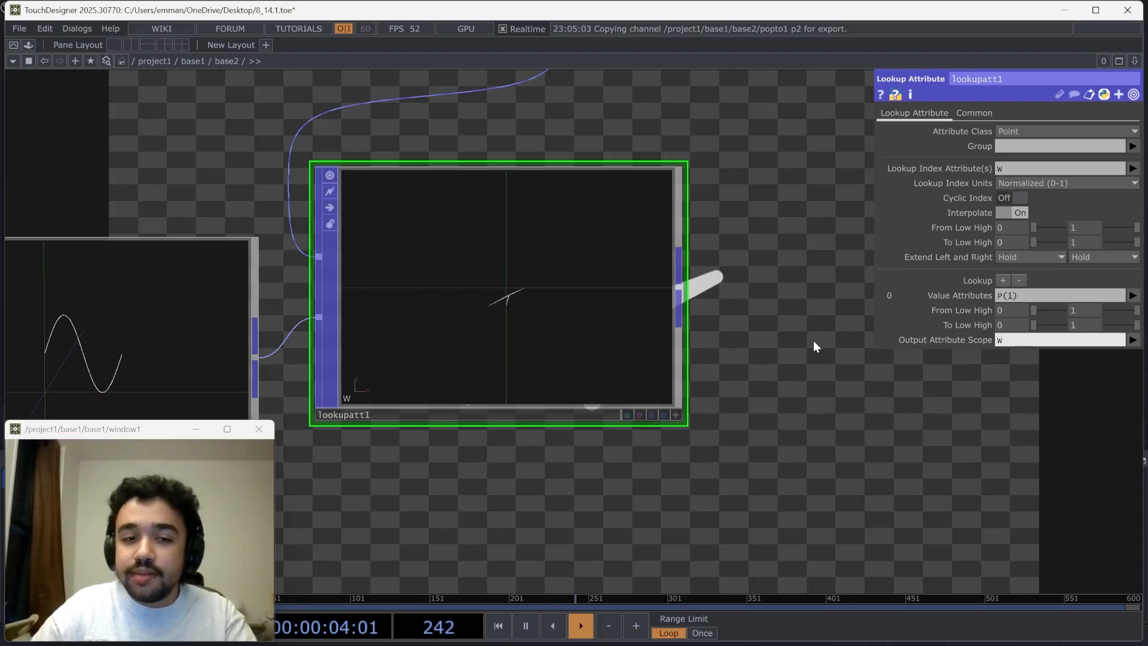
Connect the Lookup Attribute POP's output to the geo1 input and inspect the resulting lines
{"action": "scroll", "coordinate": [813, 339], "scroll_direction": "down", "scroll_amount": 5}
{"action": "left_click", "coordinate": [762, 315]}
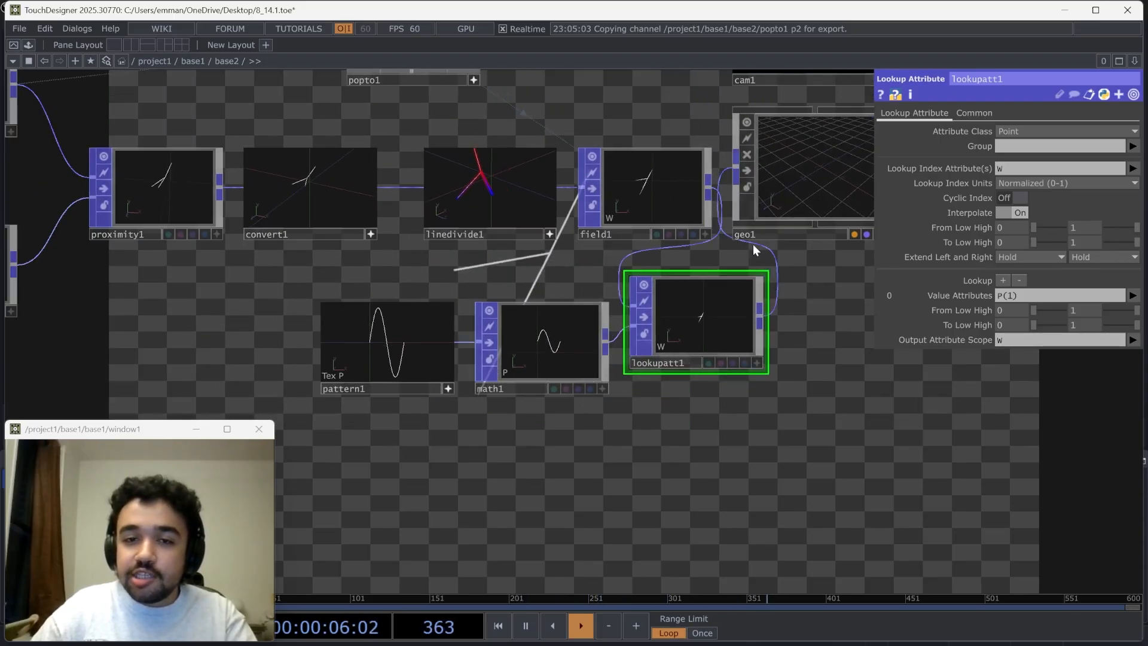
{"action": "left_click_drag", "start_coordinate": [845, 296], "coordinate": [610, 296]}
{"action": "left_click_drag", "start_coordinate": [572, 348], "coordinate": [545, 383]}
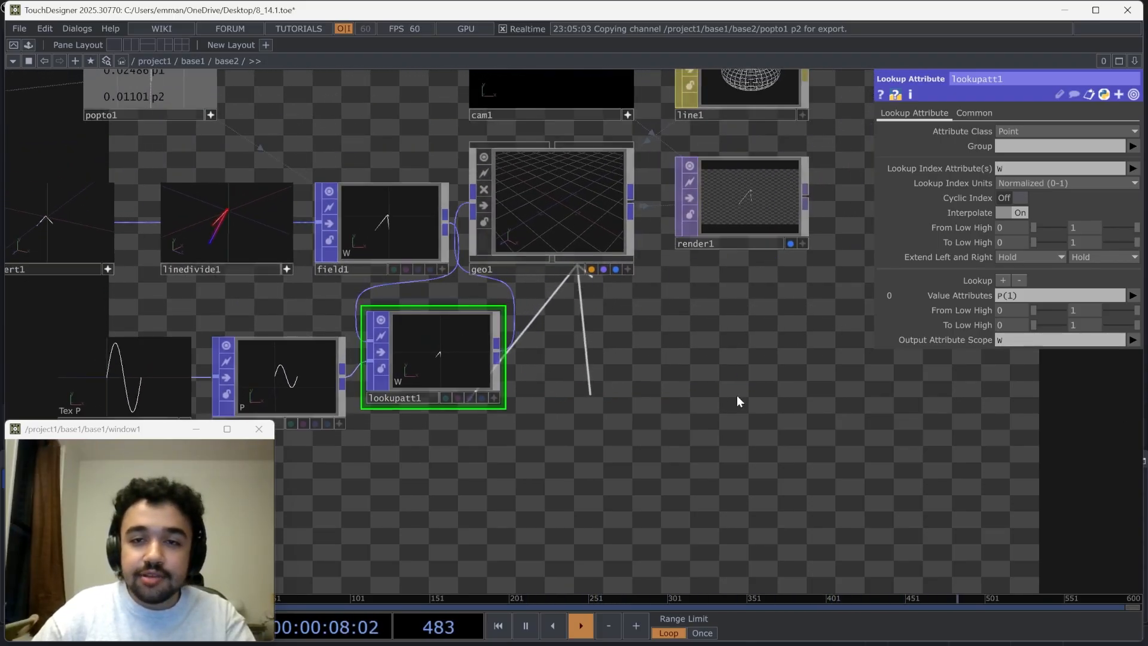
{"action": "right_click_drag", "start_coordinate": [814, 385], "coordinate": [577, 66]}
{"action": "left_click", "coordinate": [589, 185]}
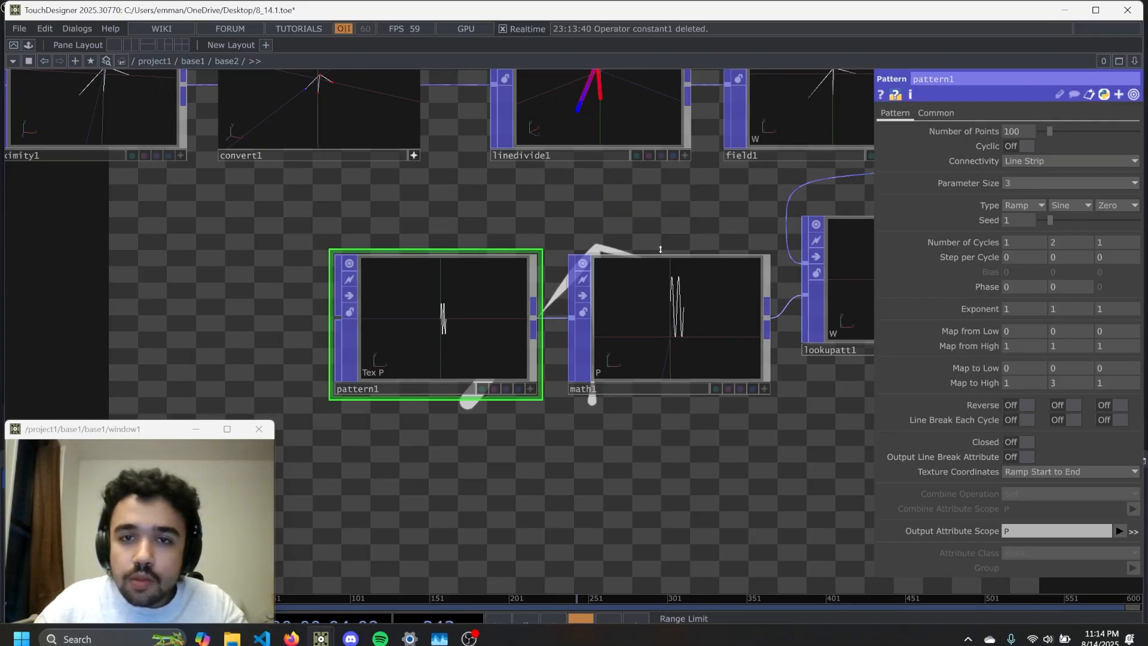
{"action": "scroll", "coordinate": [432, 547], "scroll_direction": "down", "scroll_amount": 5}
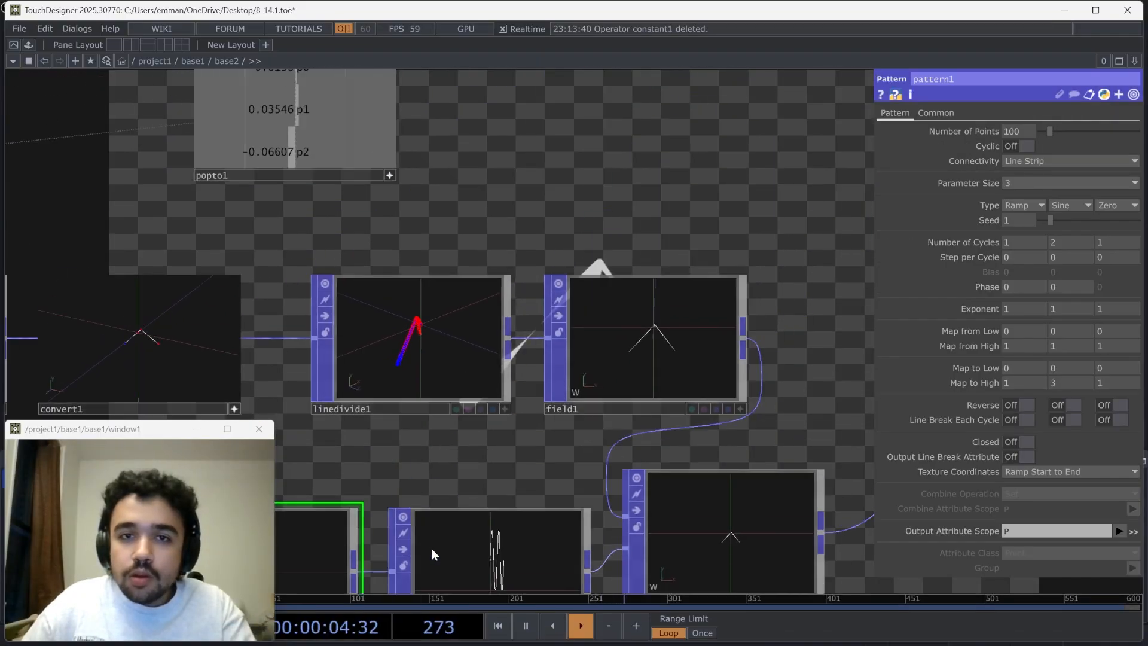
Review the Field POP's transition settings, the Pattern POP's cycles and mapping, and the Math POP's mapping ranges
{"action": "scroll", "coordinate": [424, 303], "scroll_direction": "down", "scroll_amount": 3}
{"action": "left_click", "coordinate": [544, 394]}
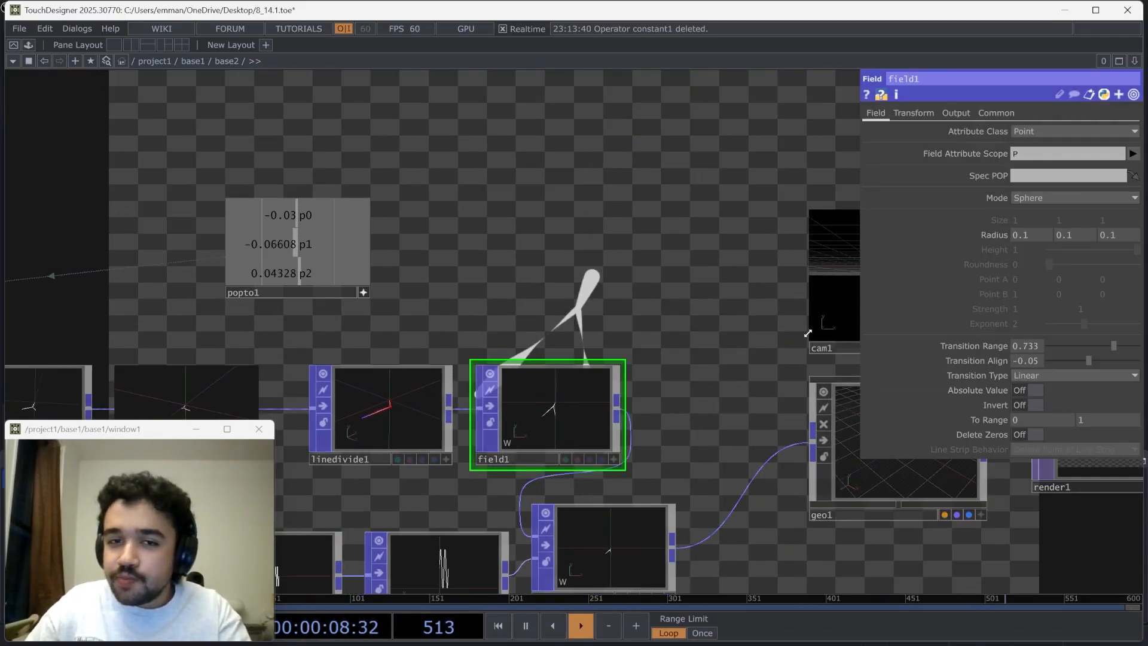
{"action": "left_click_drag", "start_coordinate": [802, 313], "coordinate": [780, 296]}
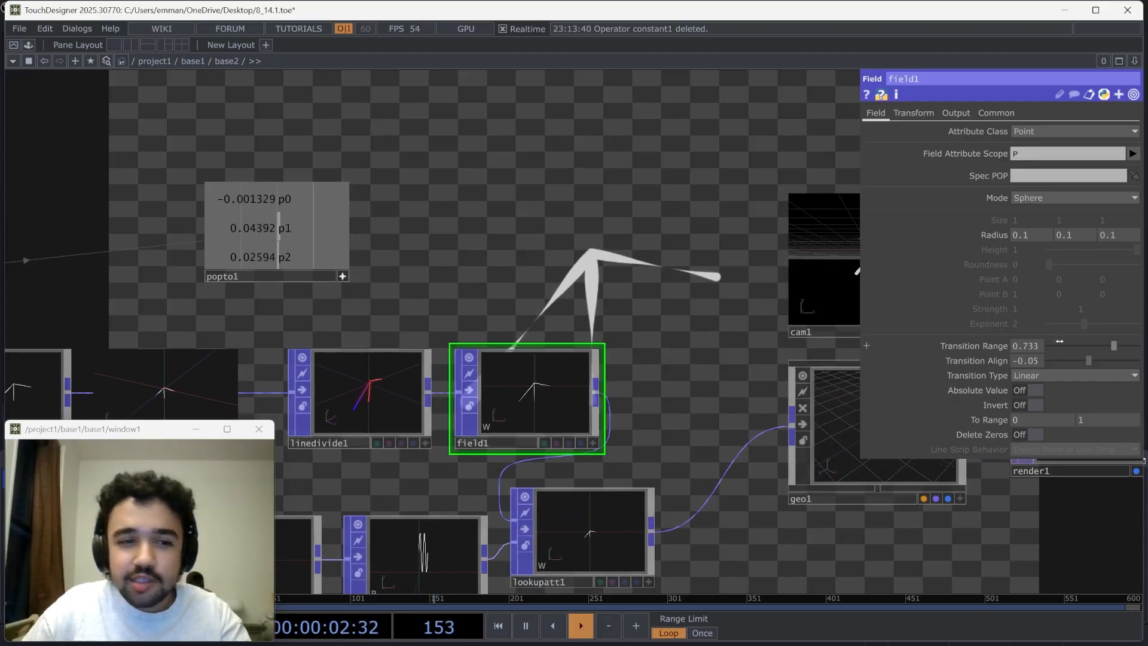
{"action": "left_click_drag", "start_coordinate": [695, 349], "coordinate": [743, 330]}
{"action": "left_click_drag", "start_coordinate": [625, 279], "coordinate": [621, 204]}
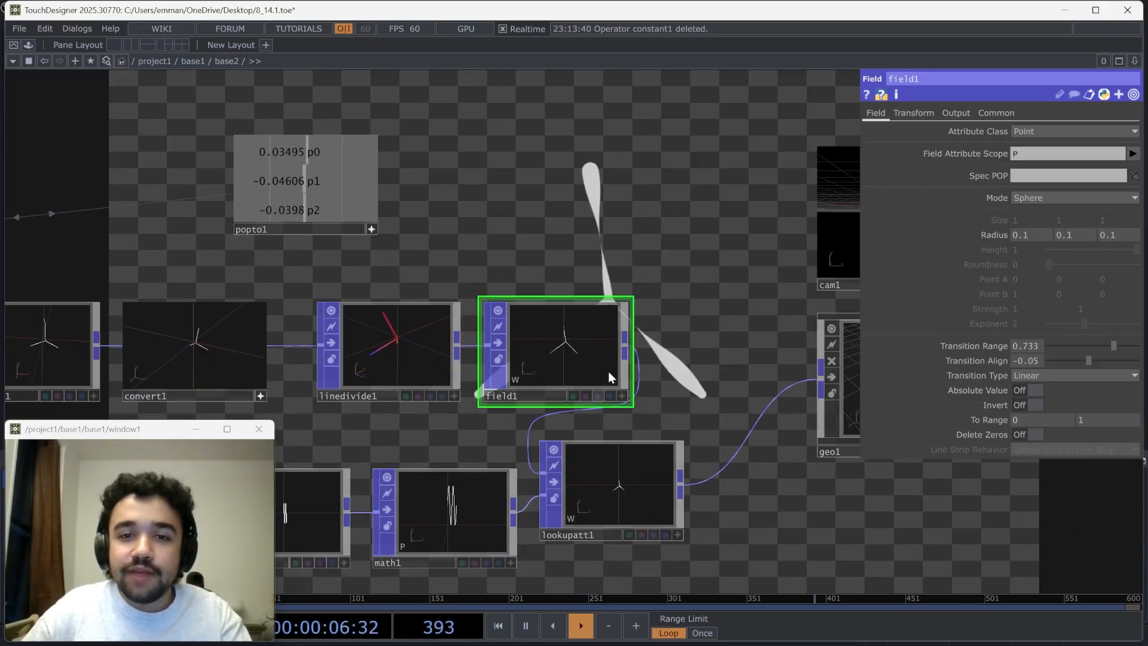
{"action": "left_click_drag", "start_coordinate": [682, 348], "coordinate": [685, 180]}
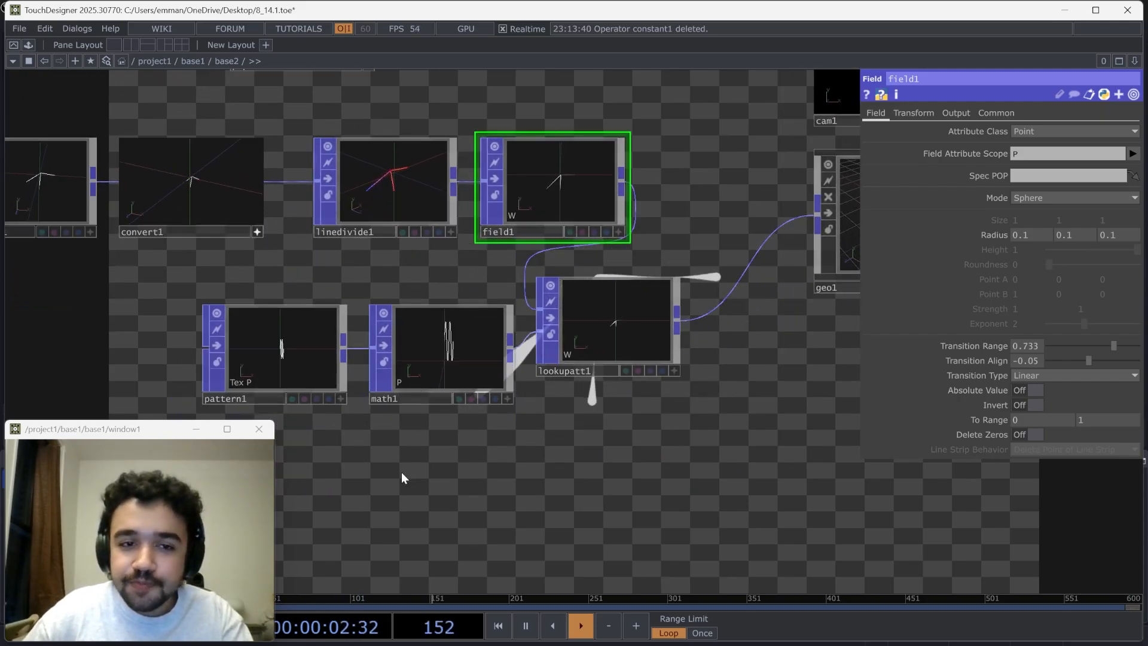
{"action": "left_click_drag", "start_coordinate": [289, 420], "coordinate": [343, 398]}
{"action": "scroll", "coordinate": [344, 398], "scroll_direction": "up", "scroll_amount": 5}
{"action": "left_click", "coordinate": [325, 282]}
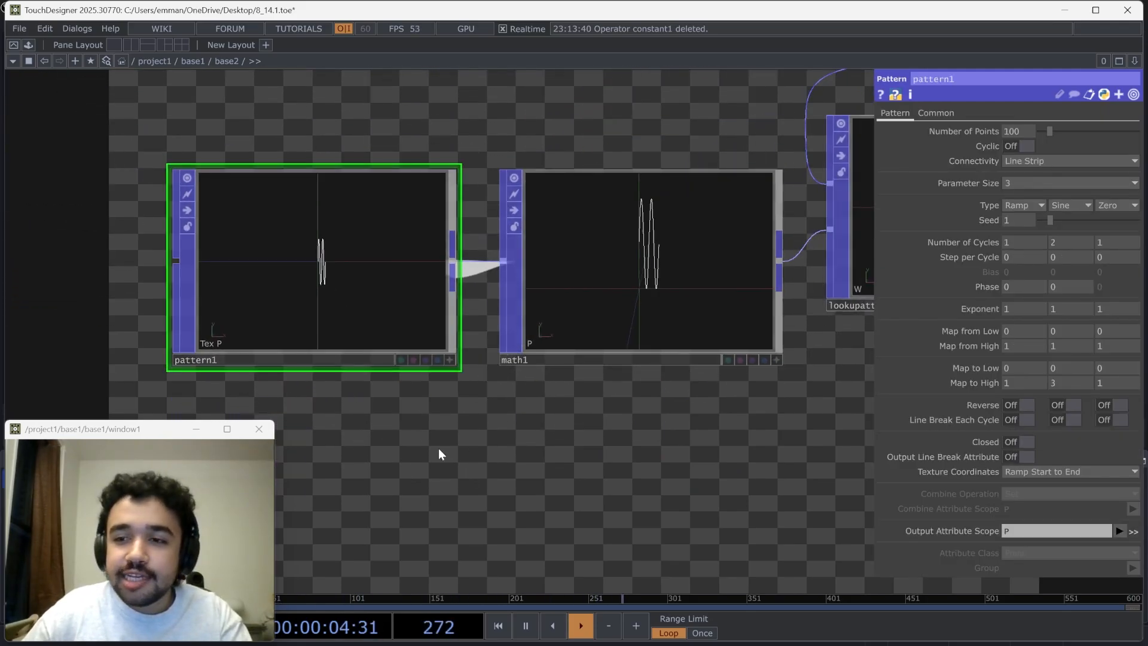
{"action": "left_click_drag", "start_coordinate": [439, 449], "coordinate": [508, 501]}
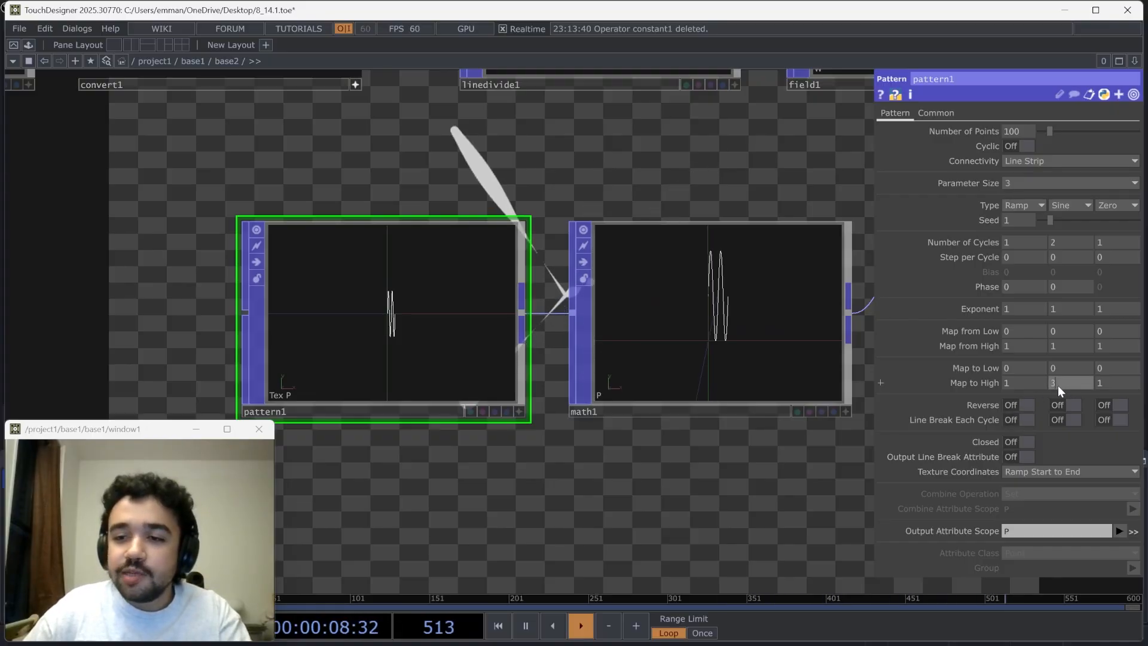
{"action": "left_click", "coordinate": [665, 338]}
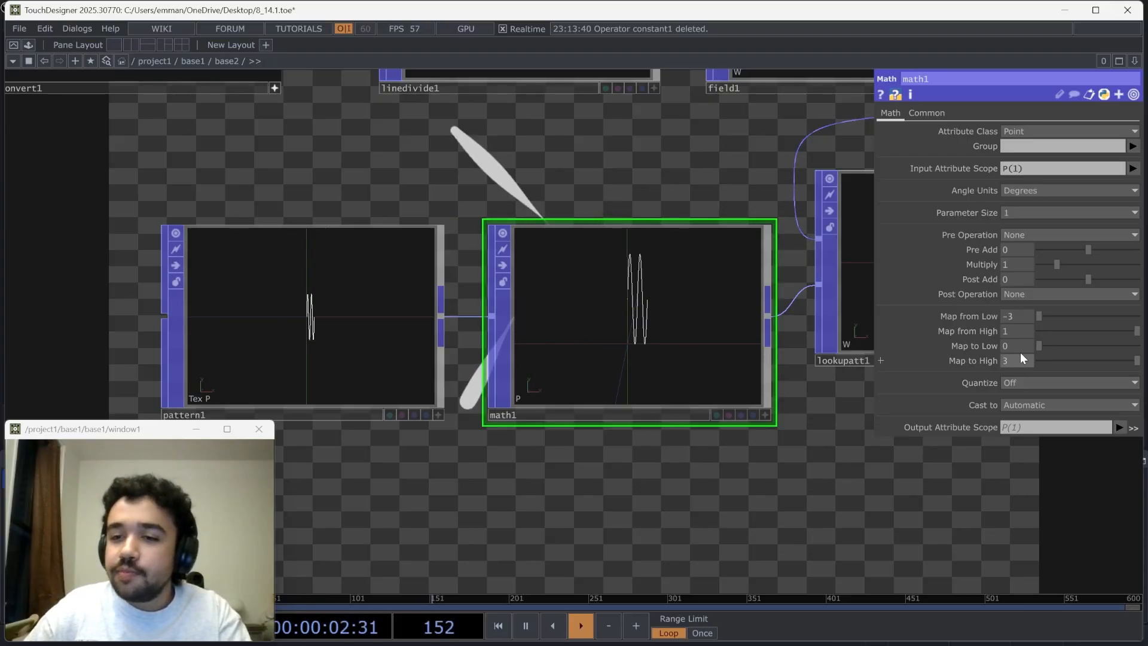
Move the Pattern POP farther from the Math POP, add a Transform POP below the Math POP, and feed it from the Pattern POP
{"action": "left_click_drag", "start_coordinate": [592, 447], "coordinate": [667, 396]}
{"action": "left_click_drag", "start_coordinate": [404, 333], "coordinate": [296, 333]}
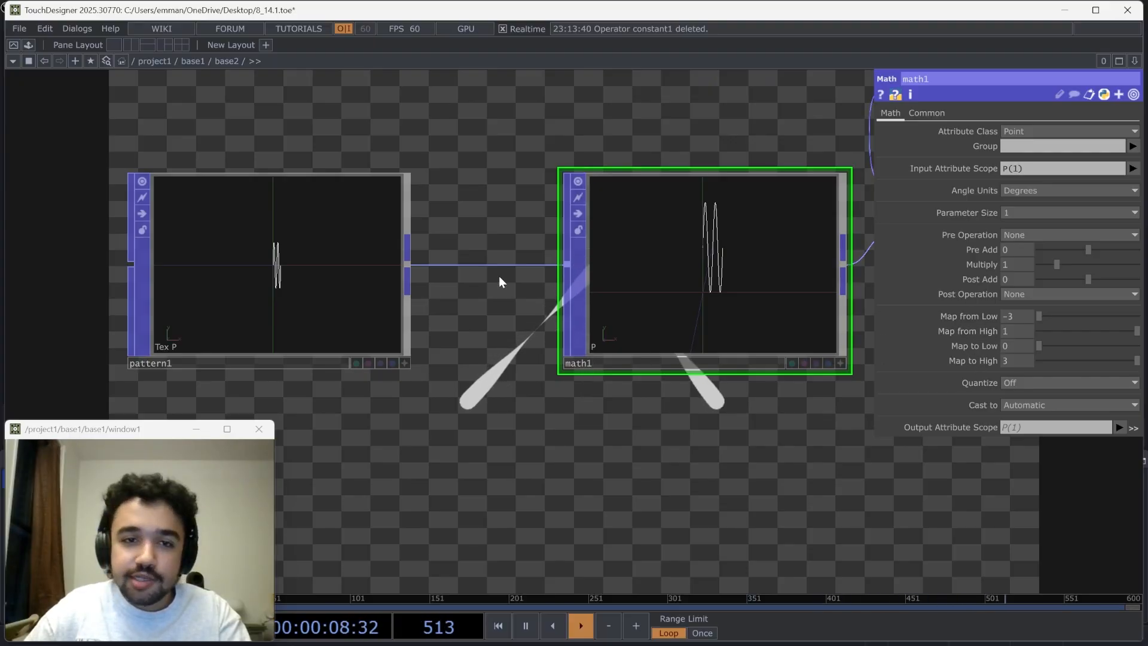
{"action": "middle_click", "coordinate": [406, 269]}
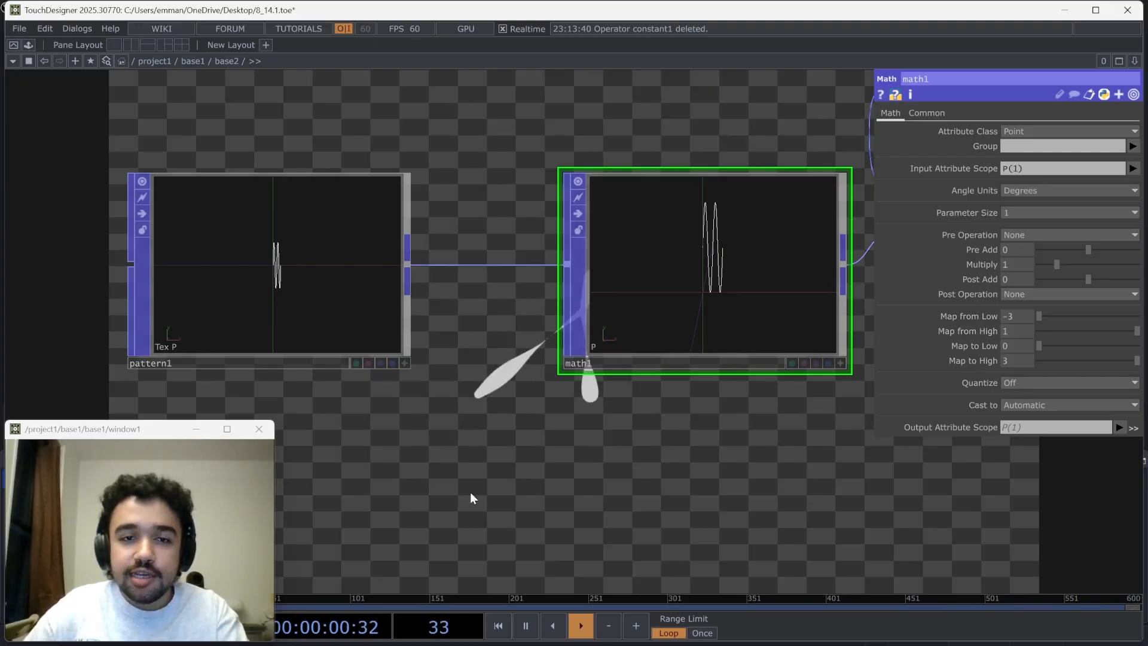
{"action": "key", "text": "Tab"}
{"action": "type", "text": "tr"}
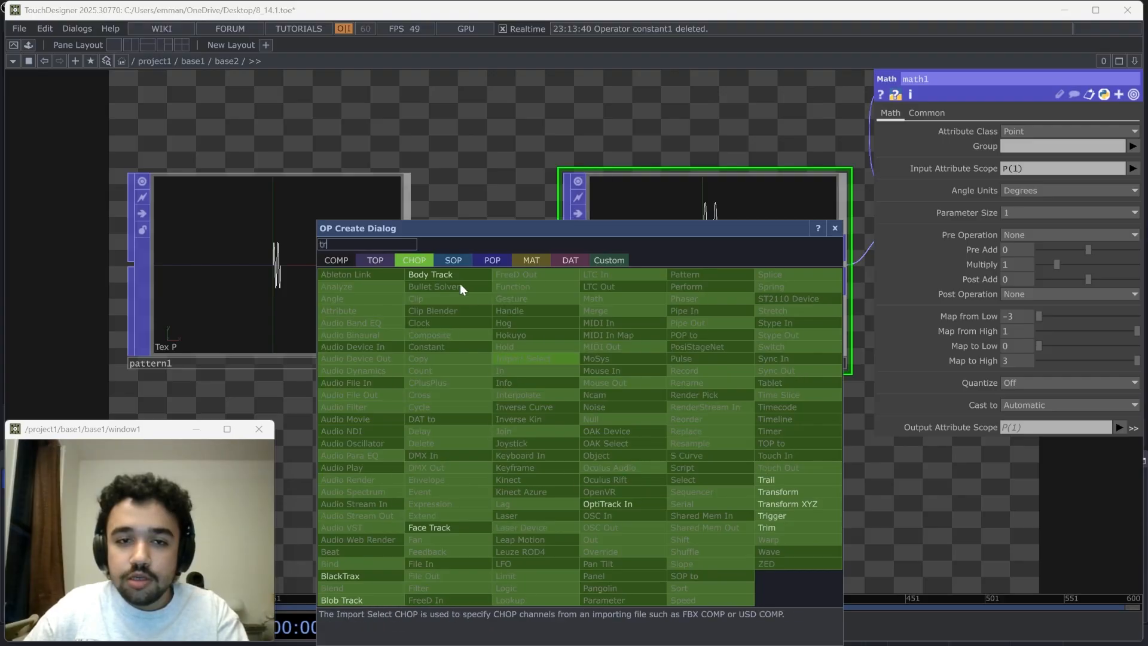
{"action": "left_click", "coordinate": [492, 260]}
{"action": "left_click", "coordinate": [617, 335]}
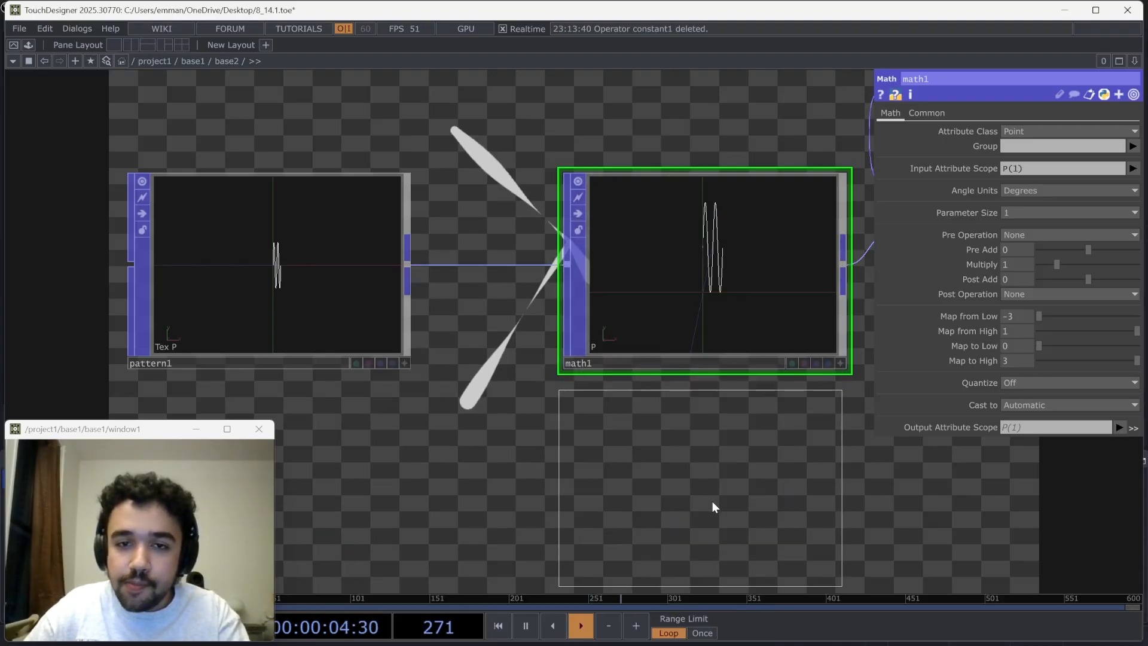
{"action": "left_click", "coordinate": [712, 502]}
{"action": "left_click_drag", "start_coordinate": [408, 266], "coordinate": [537, 466]}
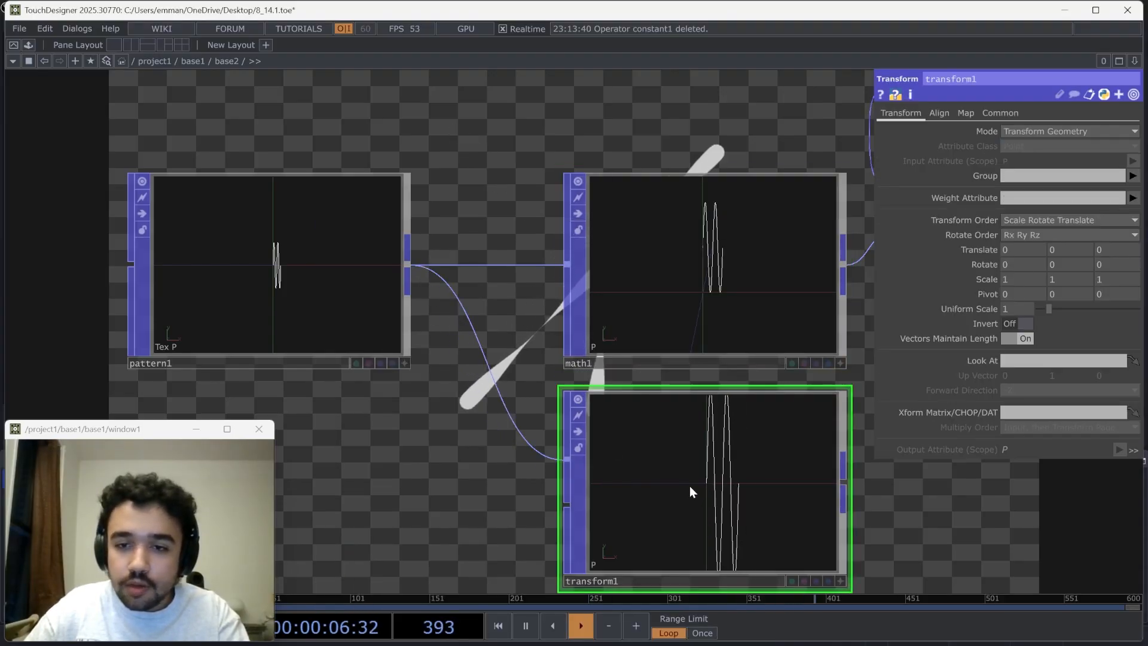
Set the Transform POP's Y translation to 3 and compare the network with the rendered lines
{"action": "middle_click_drag", "start_coordinate": [1063, 250], "coordinate": [1067, 225]}
{"action": "middle_click_drag", "start_coordinate": [880, 250], "coordinate": [880, 250]}
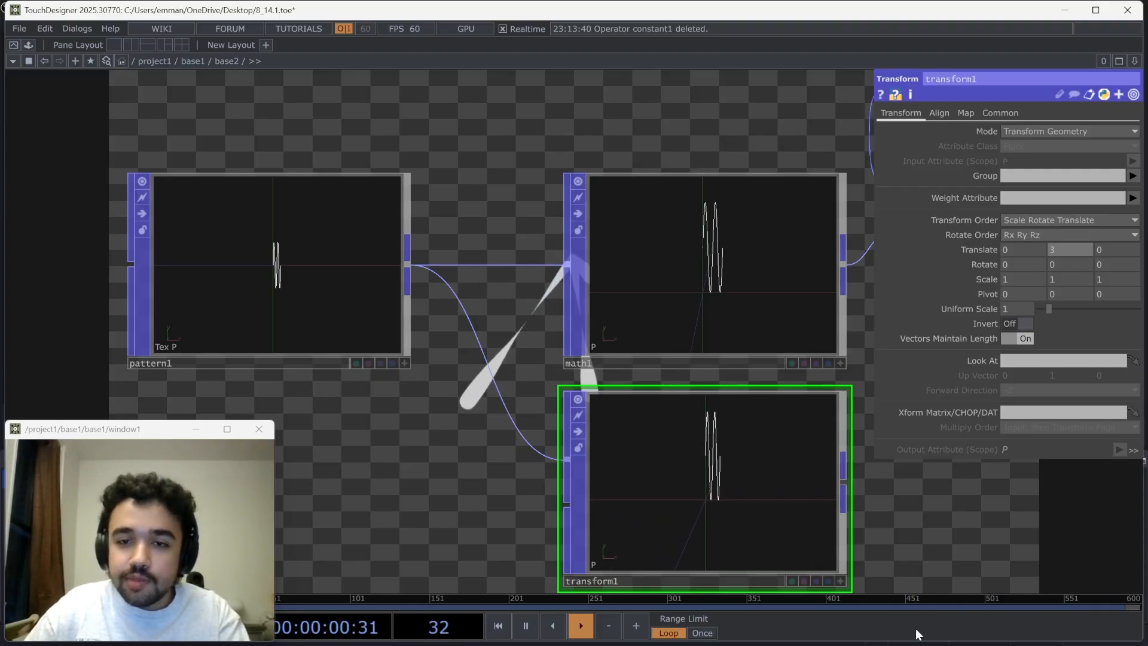
{"action": "left_click_drag", "start_coordinate": [858, 503], "coordinate": [676, 470]}
{"action": "scroll", "coordinate": [606, 439], "scroll_direction": "down", "scroll_amount": 3}
{"action": "scroll", "coordinate": [597, 426], "scroll_direction": "down", "scroll_amount": 3}
{"action": "left_click_drag", "start_coordinate": [638, 407], "coordinate": [515, 479]}
{"action": "left_click_drag", "start_coordinate": [592, 250], "coordinate": [549, 466]}
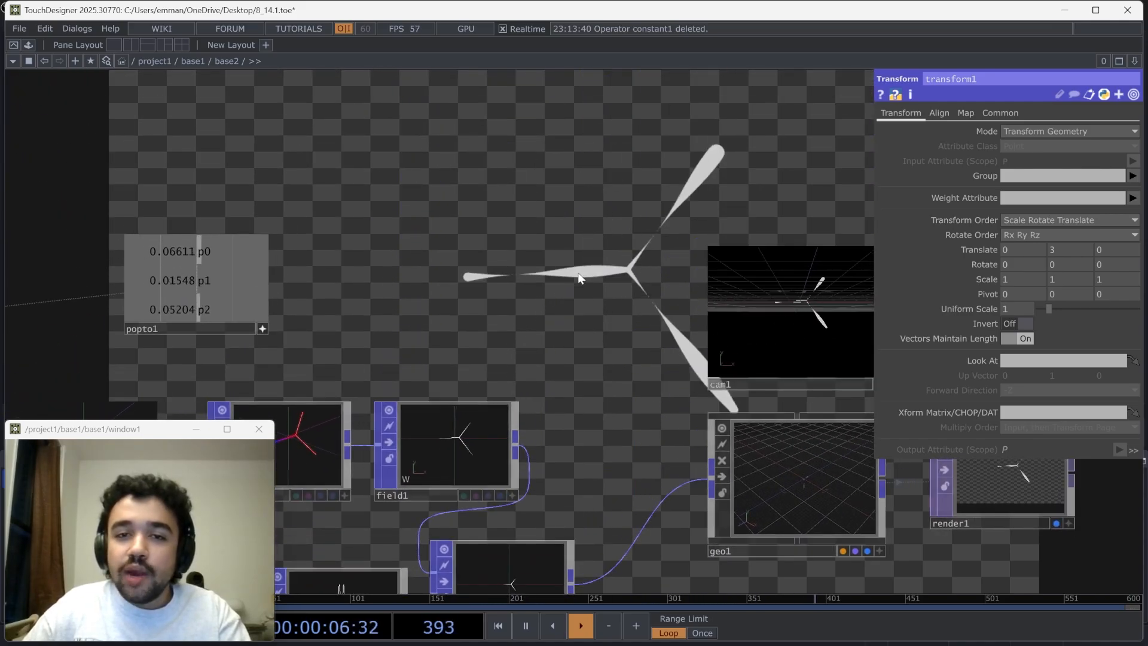
Animate the Pattern POP's second phase value with the expression absTime.seconds
{"action": "left_click_drag", "start_coordinate": [520, 358], "coordinate": [628, 147]}
{"action": "left_click", "coordinate": [250, 397]}
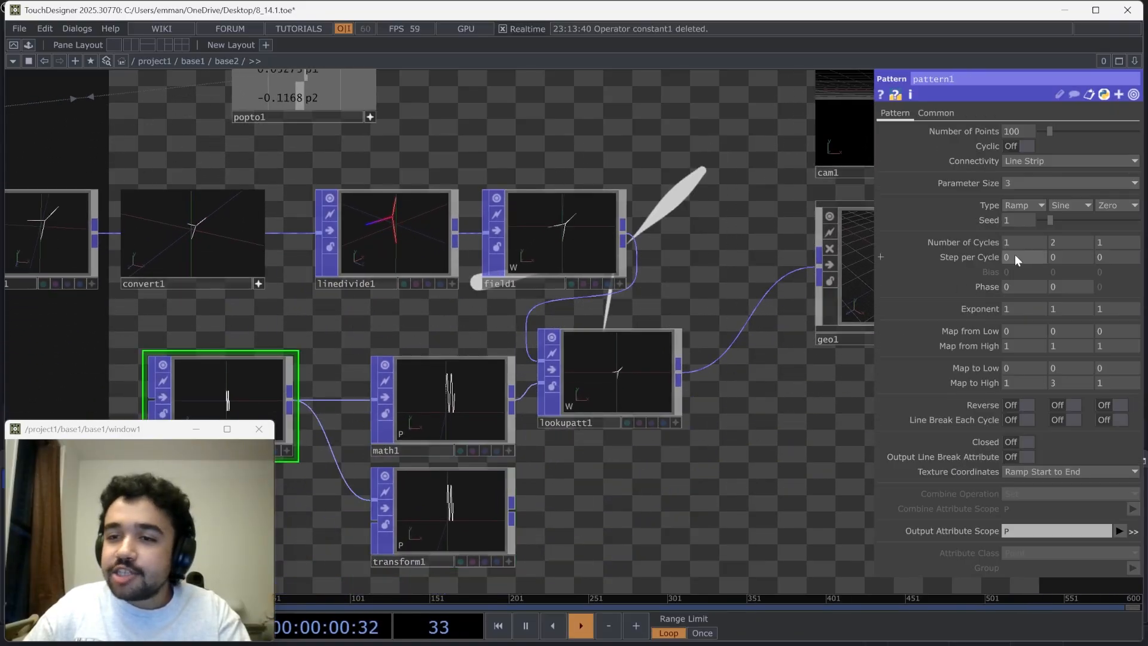
{"action": "left_click", "coordinate": [1064, 287]}
{"action": "type", "text": "abs"}
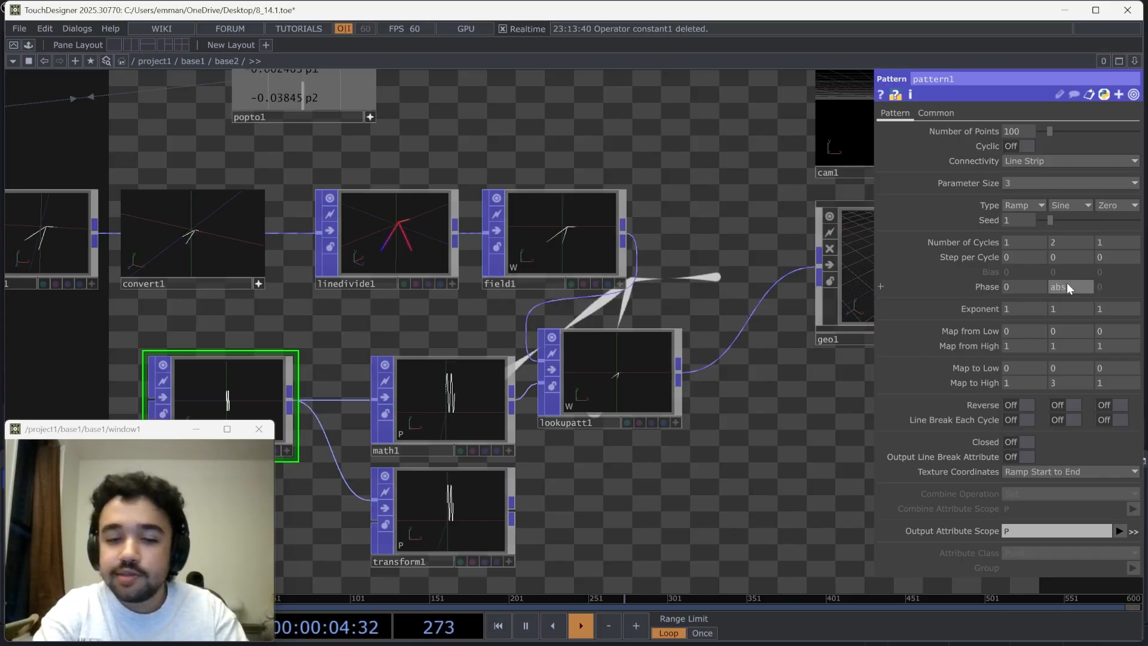
{"action": "type", "text": "Time.se"}
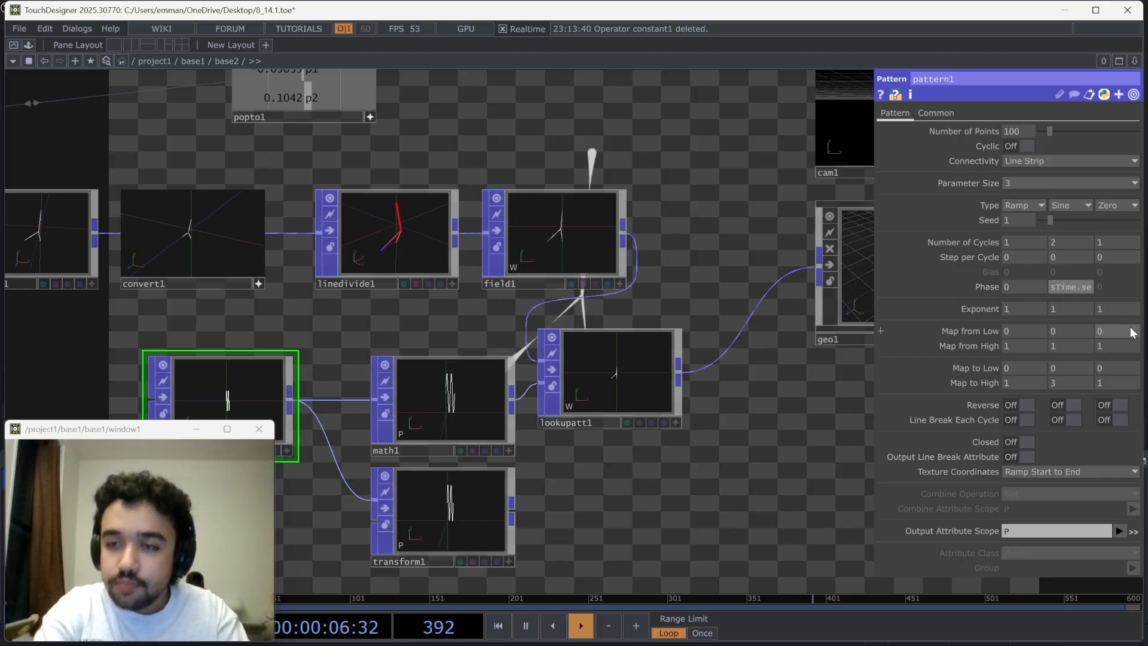
{"action": "type", "text": "co"}
{"action": "key", "text": "Return"}
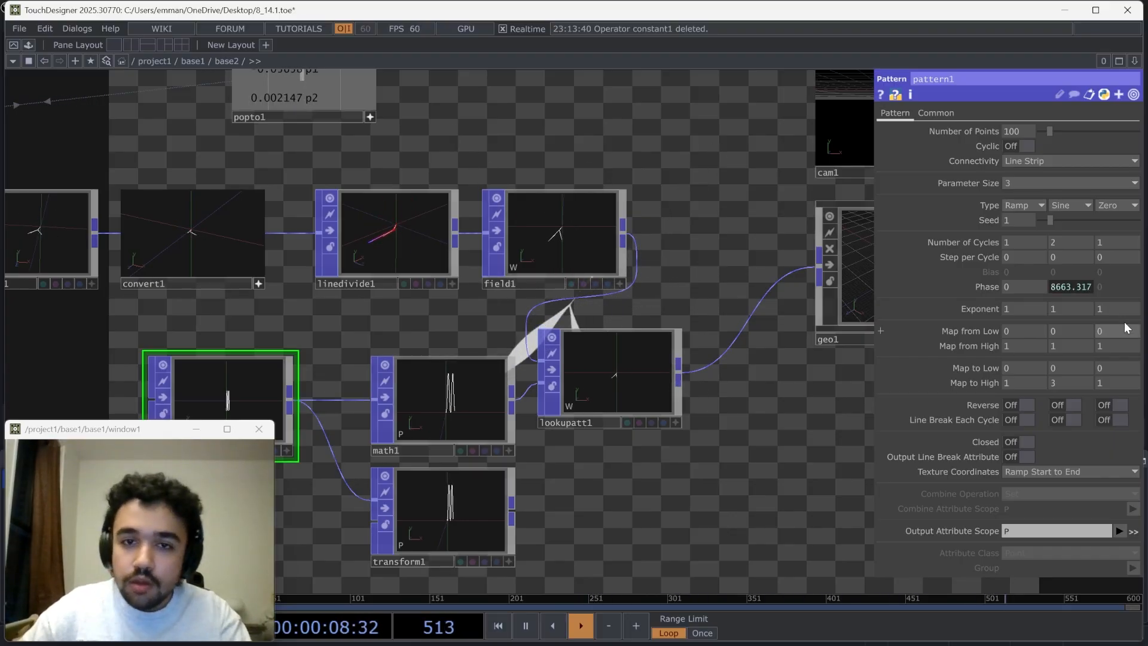
Change the Pattern POP's second phase expression to absTime.seconds*2 and set its second number of cycles to 6
{"action": "left_click_drag", "start_coordinate": [643, 128], "coordinate": [572, 463]}
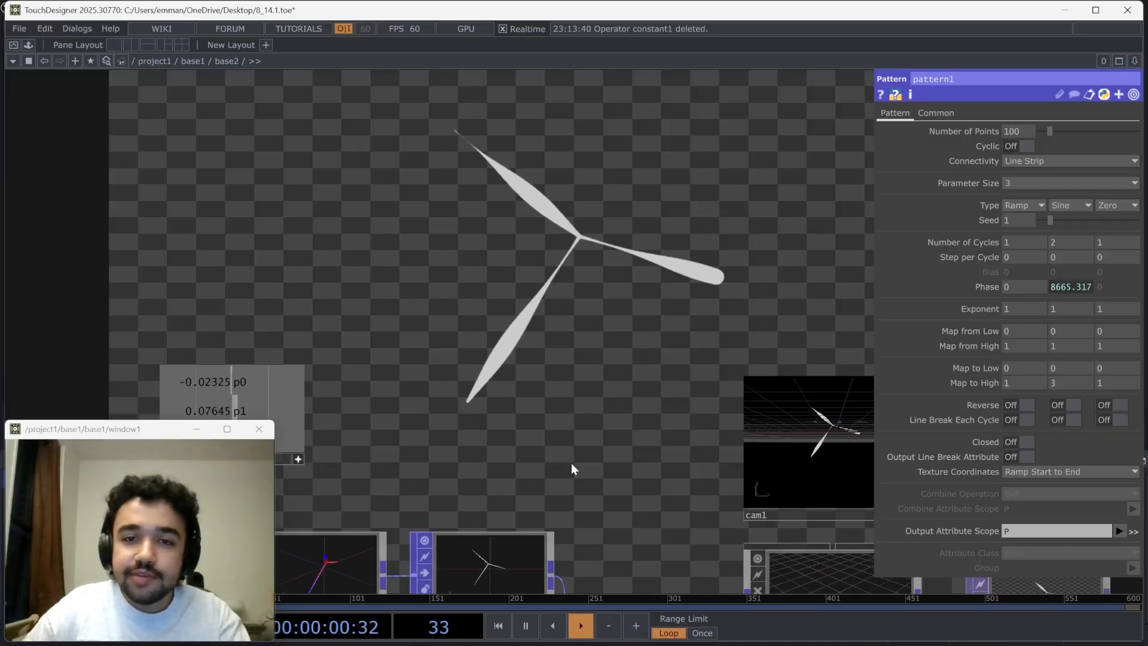
{"action": "left_click_drag", "start_coordinate": [592, 402], "coordinate": [638, 266]}
{"action": "left_click_drag", "start_coordinate": [654, 339], "coordinate": [645, 218]}
{"action": "left_click", "coordinate": [1068, 286]}
{"action": "left_click", "coordinate": [1071, 312]}
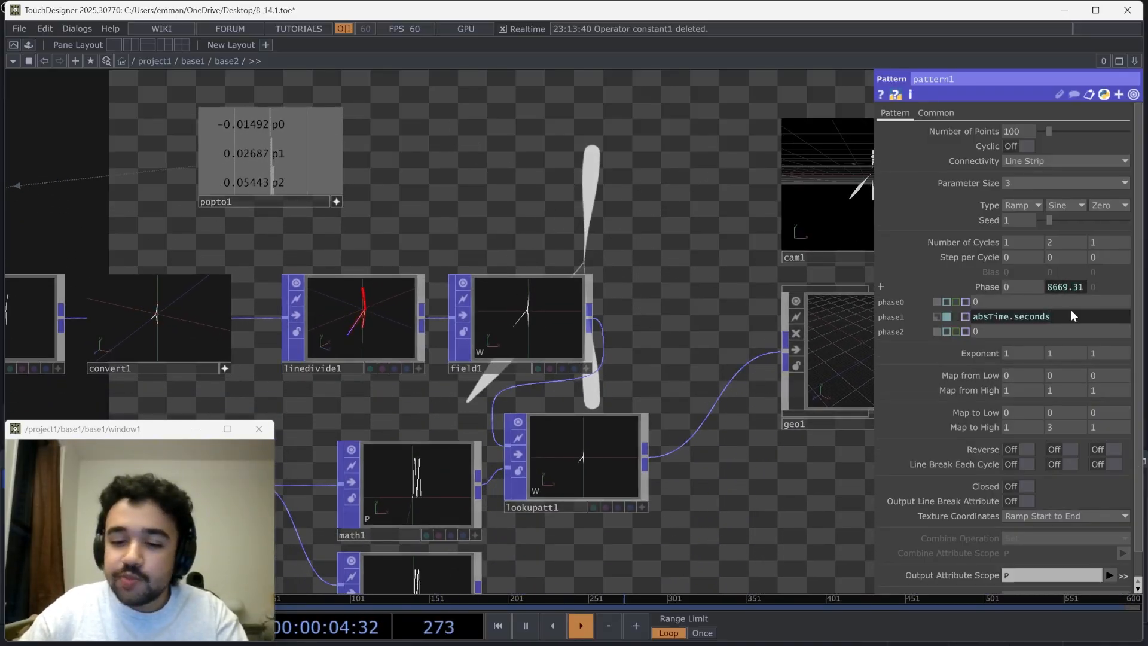
{"action": "type", "text": "*"}
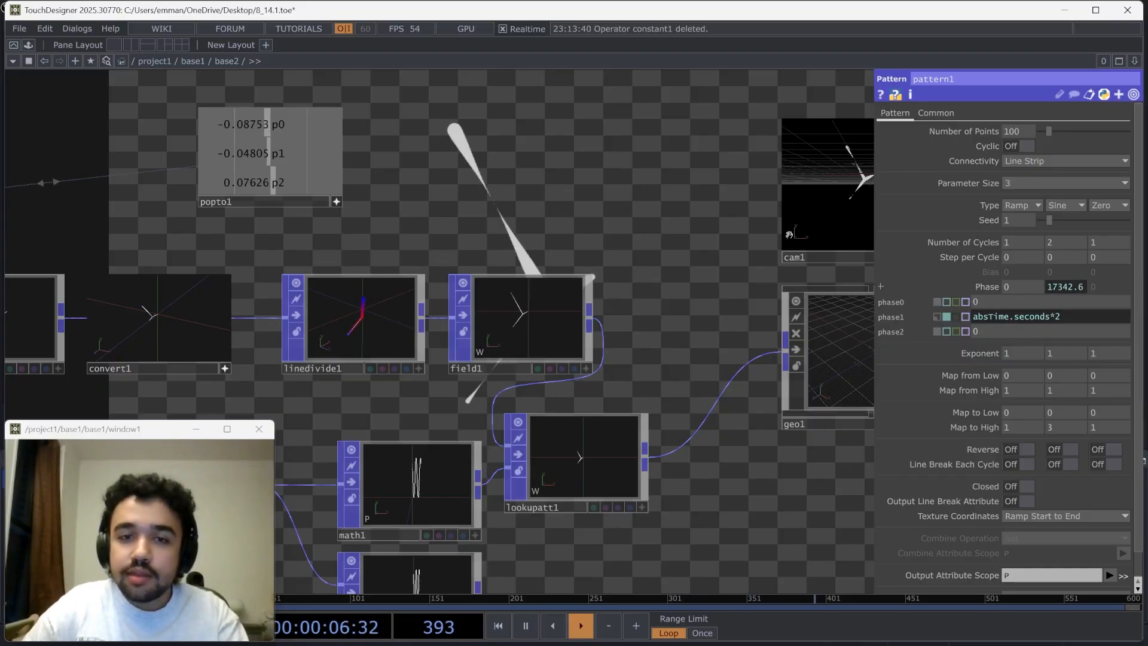
{"action": "left_click_drag", "start_coordinate": [664, 177], "coordinate": [752, 383]}
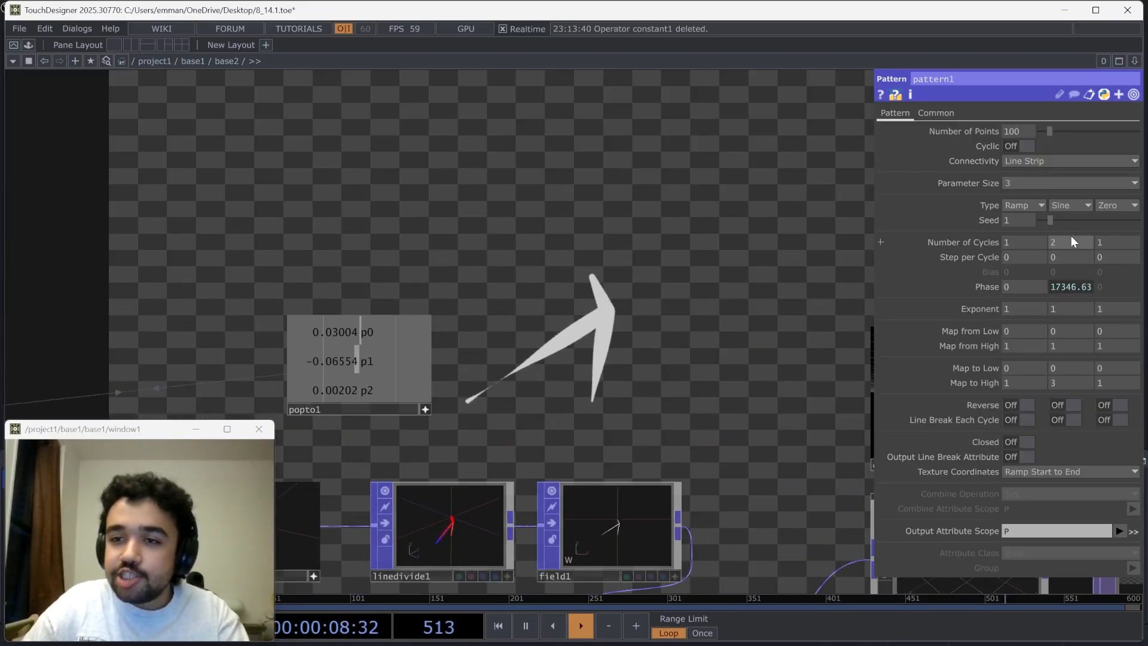
{"action": "middle_click_drag", "start_coordinate": [1070, 227], "coordinate": [1082, 228]}
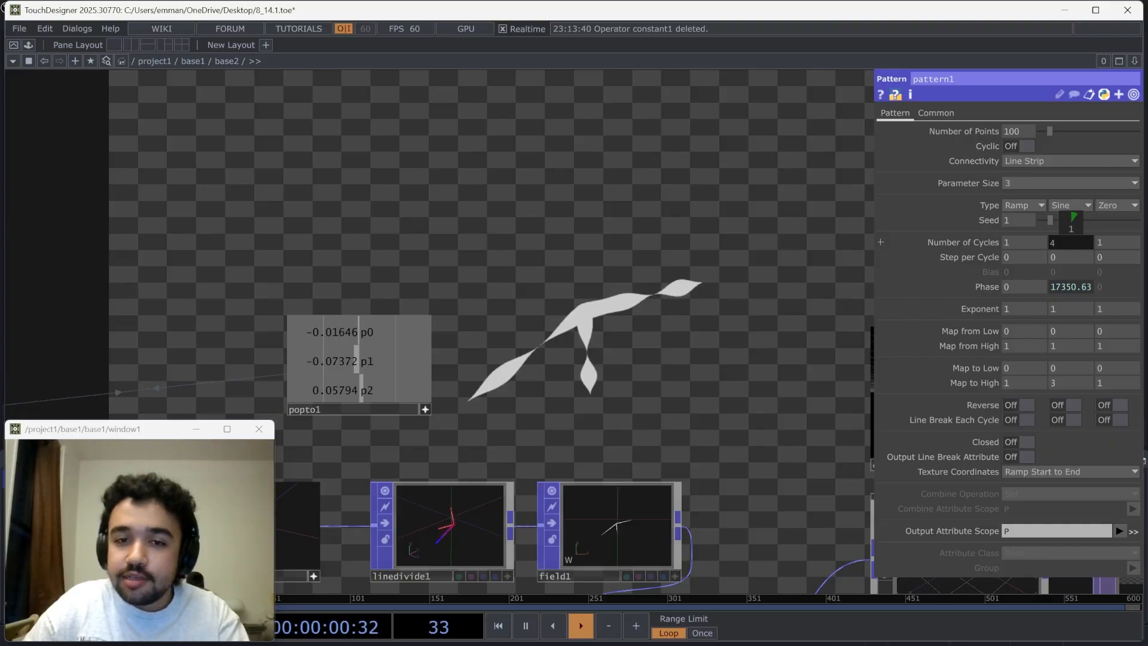
Set the Proximity POP's maximum lines per point to 5
{"action": "left_click_drag", "start_coordinate": [543, 320], "coordinate": [187, 130]}
{"action": "scroll", "coordinate": [383, 218], "scroll_direction": "down", "scroll_amount": 4}
{"action": "left_click_drag", "start_coordinate": [484, 237], "coordinate": [753, 300]}
{"action": "left_click_drag", "start_coordinate": [342, 290], "coordinate": [450, 314]}
{"action": "scroll", "coordinate": [386, 309], "scroll_direction": "up", "scroll_amount": 2}
{"action": "left_click", "coordinate": [145, 309]}
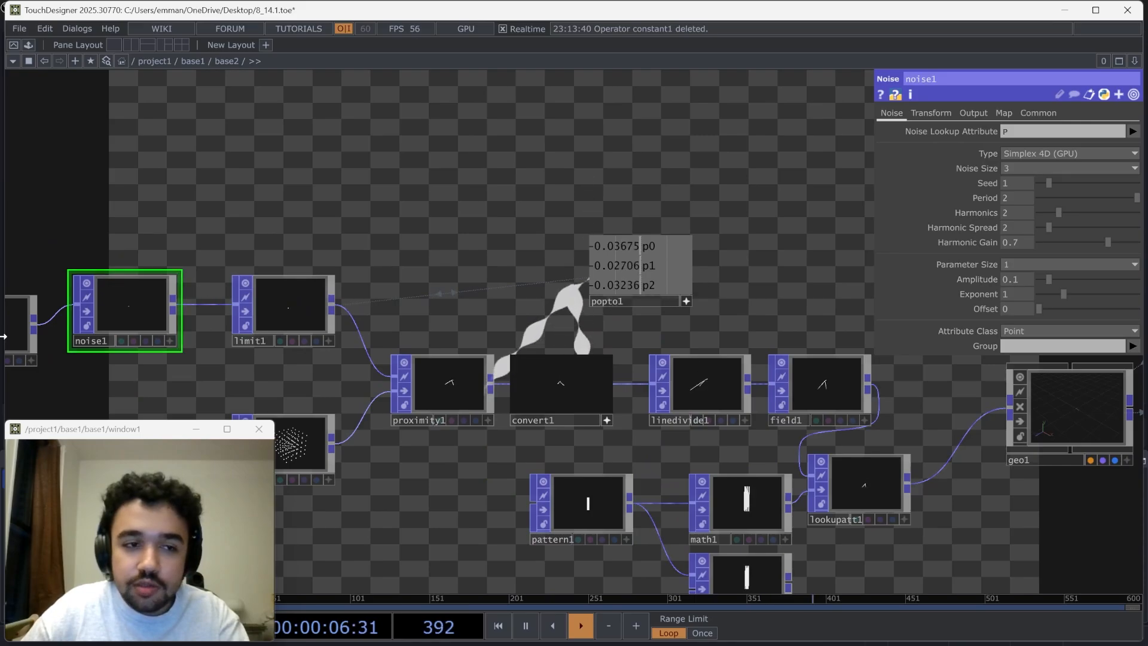
{"action": "left_click", "coordinate": [458, 396]}
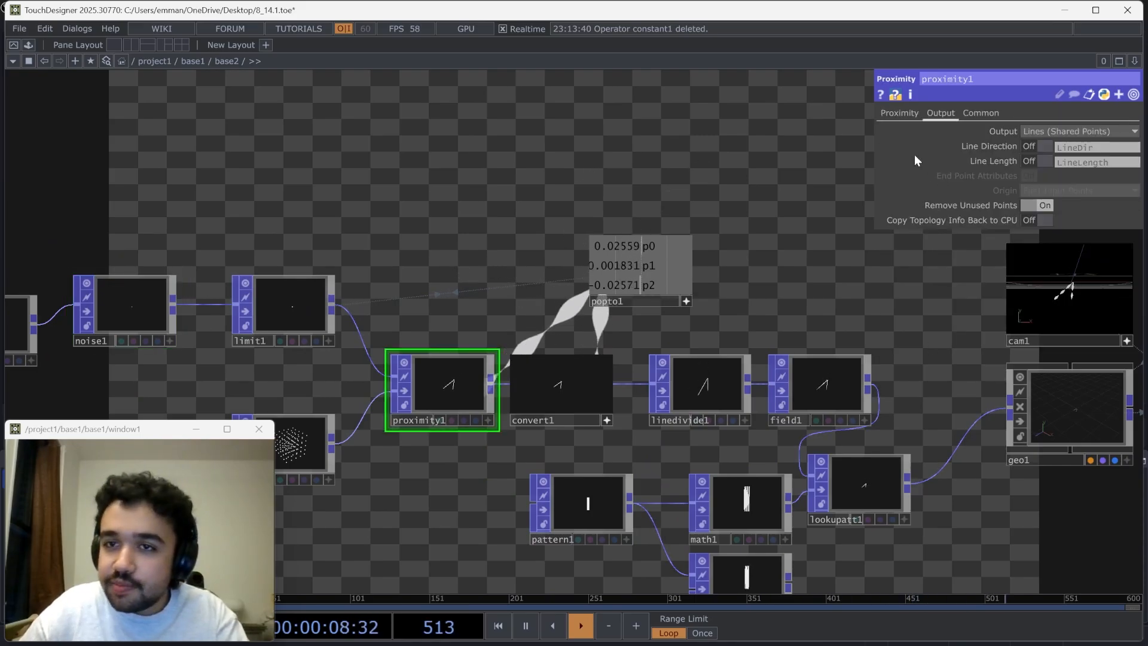
{"action": "left_click", "coordinate": [887, 115]}
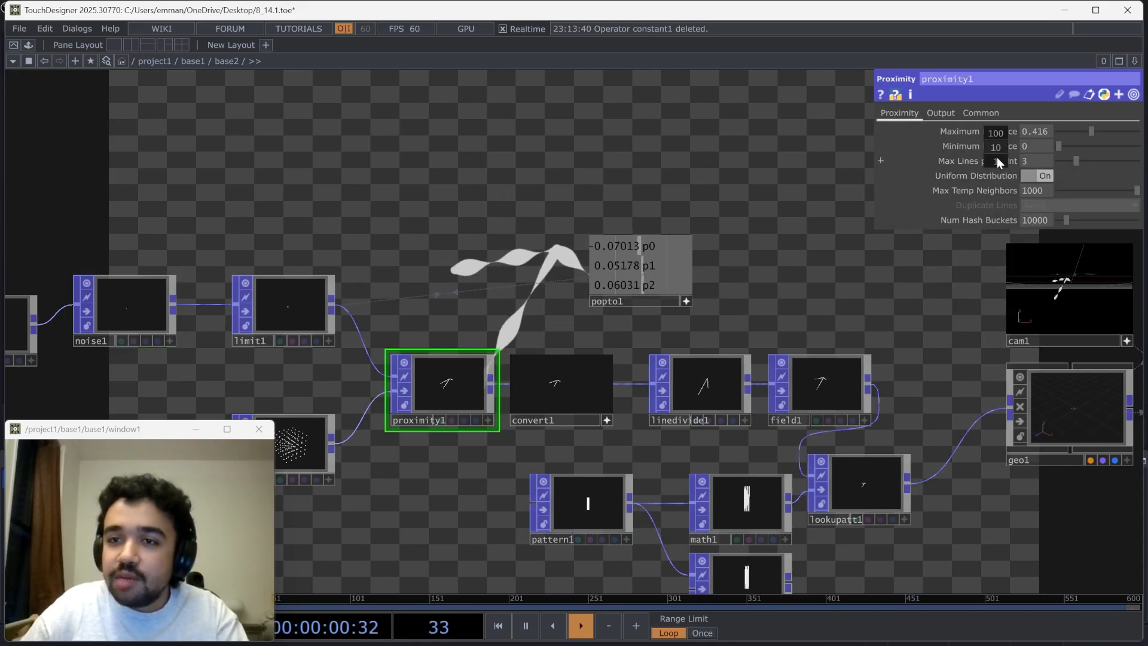
{"action": "mouse_move", "coordinate": [997, 158]}
{"action": "left_mouse_down"}
{"action": "mouse_move", "coordinate": [1011, 161]}
{"action": "mouse_move", "coordinate": [997, 165]}
{"action": "left_mouse_up"}
Set the Render TOP's background color alpha to 1
{"action": "scroll", "coordinate": [790, 229], "scroll_direction": "down", "scroll_amount": 1}
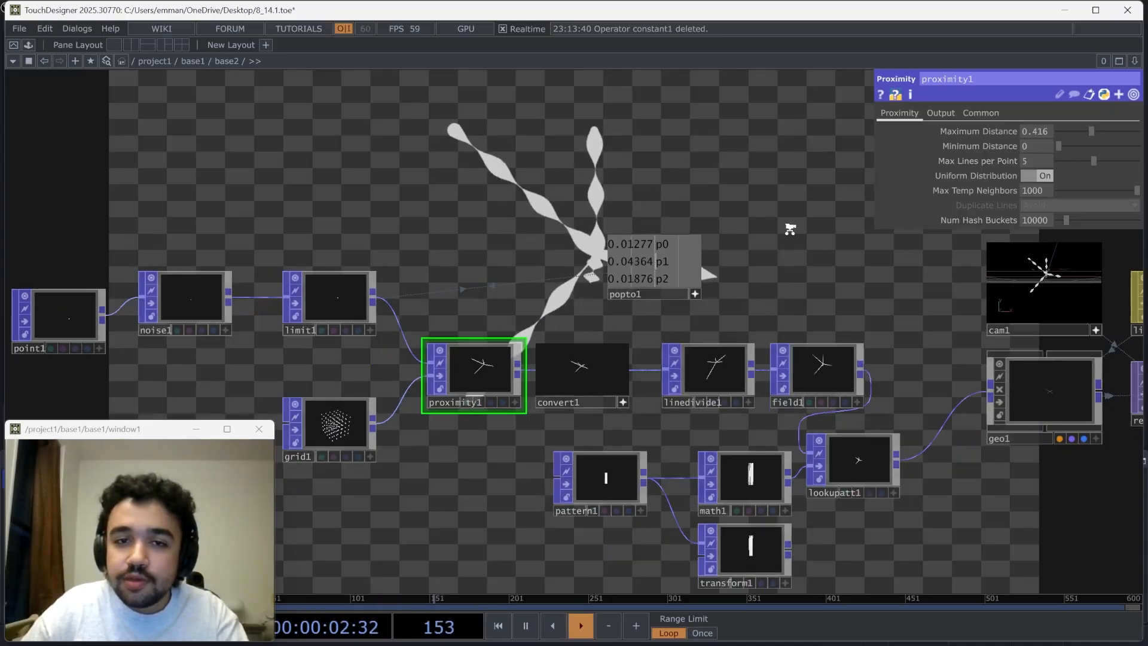
{"action": "scroll", "coordinate": [790, 230], "scroll_direction": "down", "scroll_amount": 3}
{"action": "left_click_drag", "start_coordinate": [790, 229], "coordinate": [519, 317]}
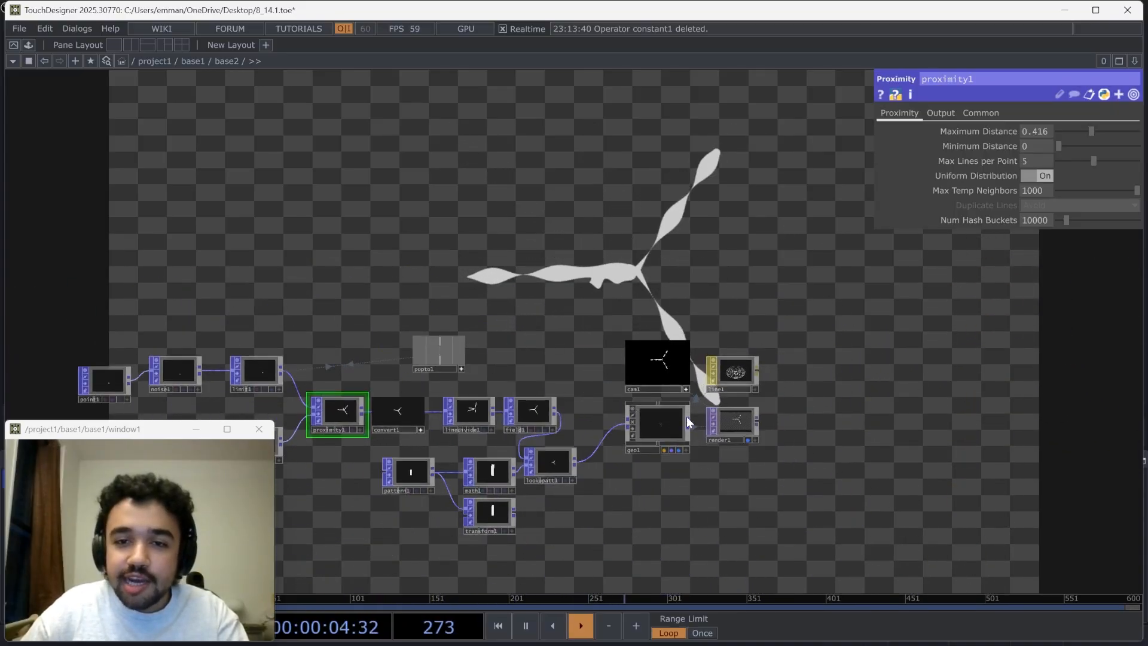
{"action": "scroll", "coordinate": [739, 422], "scroll_direction": "up", "scroll_amount": 3}
{"action": "left_click", "coordinate": [736, 416]}
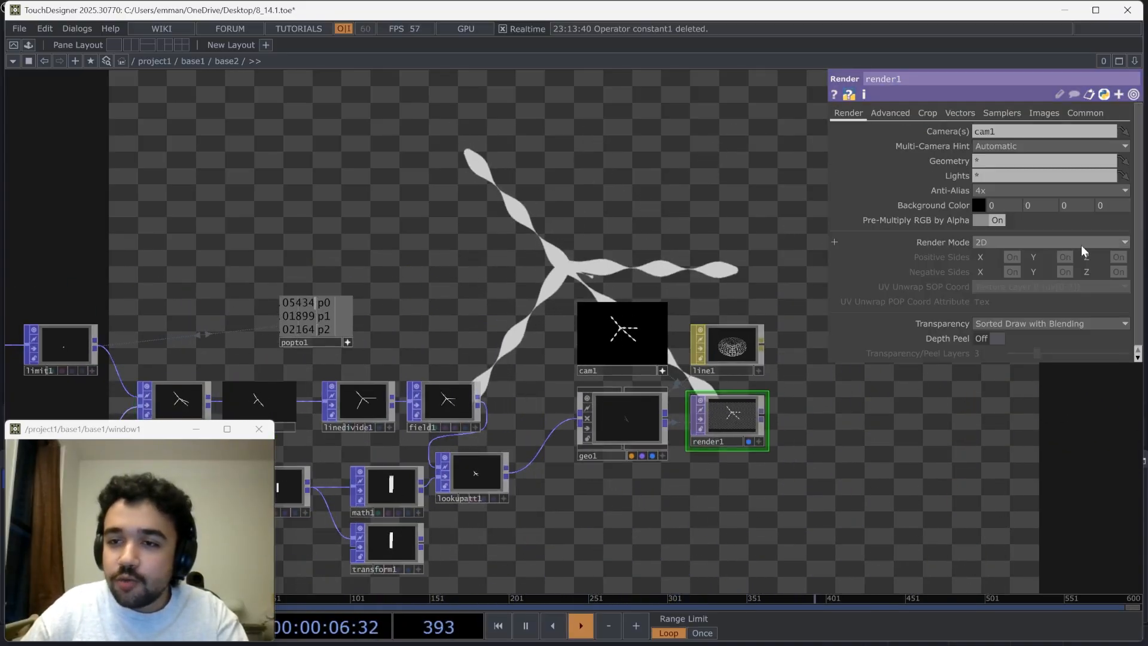
{"action": "middle_click_drag", "start_coordinate": [1111, 206], "coordinate": [1121, 206]}
Move the Pattern POP down between the rows of the Math and Transform POPs and activate its viewer to inspect the curve
{"action": "scroll", "coordinate": [601, 238], "scroll_direction": "down", "scroll_amount": 5}
{"action": "left_click_drag", "start_coordinate": [558, 186], "coordinate": [605, 180]}
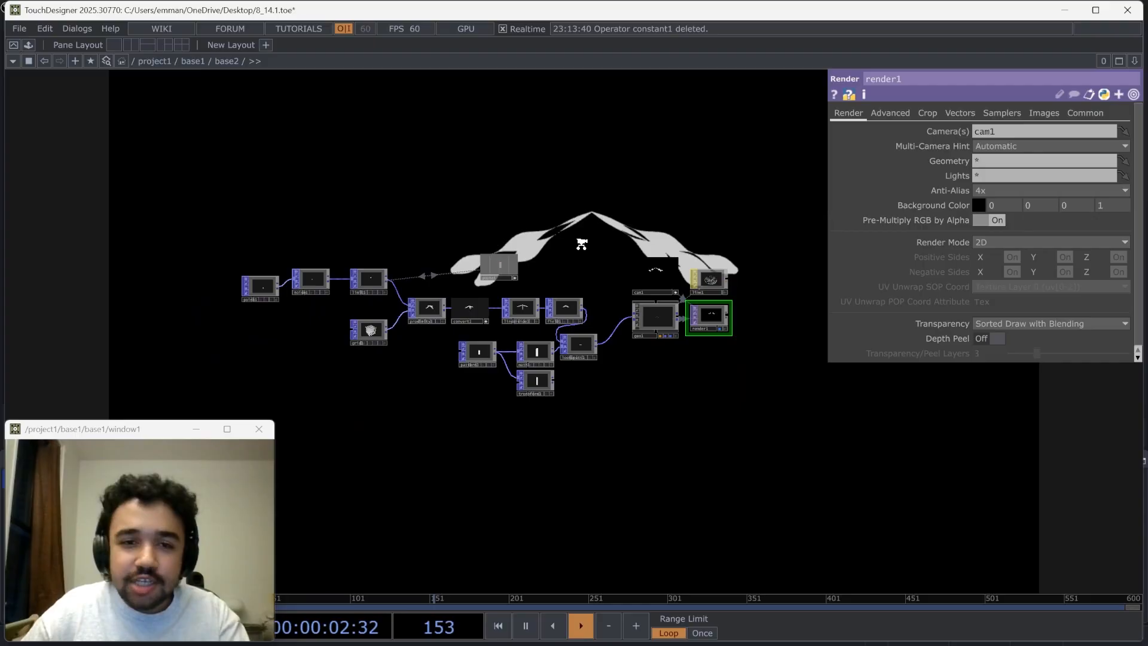
{"action": "scroll", "coordinate": [485, 351], "scroll_direction": "up", "scroll_amount": 10}
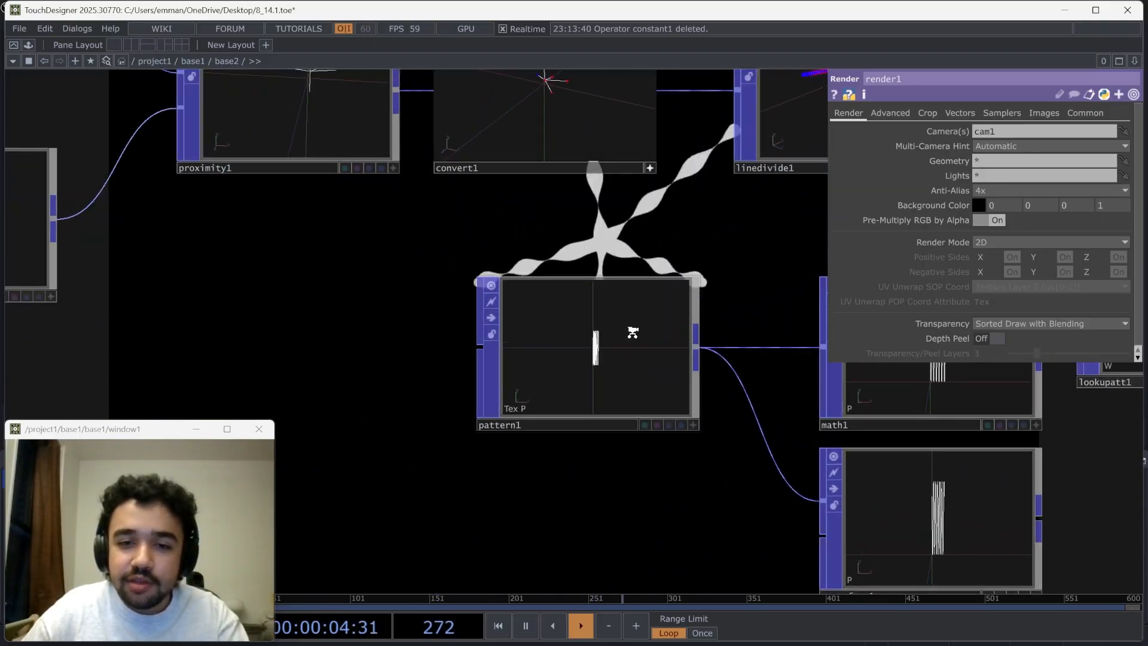
{"action": "scroll", "coordinate": [632, 332], "scroll_direction": "up", "scroll_amount": 3}
{"action": "left_click", "coordinate": [640, 361]}
{"action": "left_click_drag", "start_coordinate": [671, 470], "coordinate": [519, 375]}
{"action": "left_click_drag", "start_coordinate": [471, 219], "coordinate": [471, 381]}
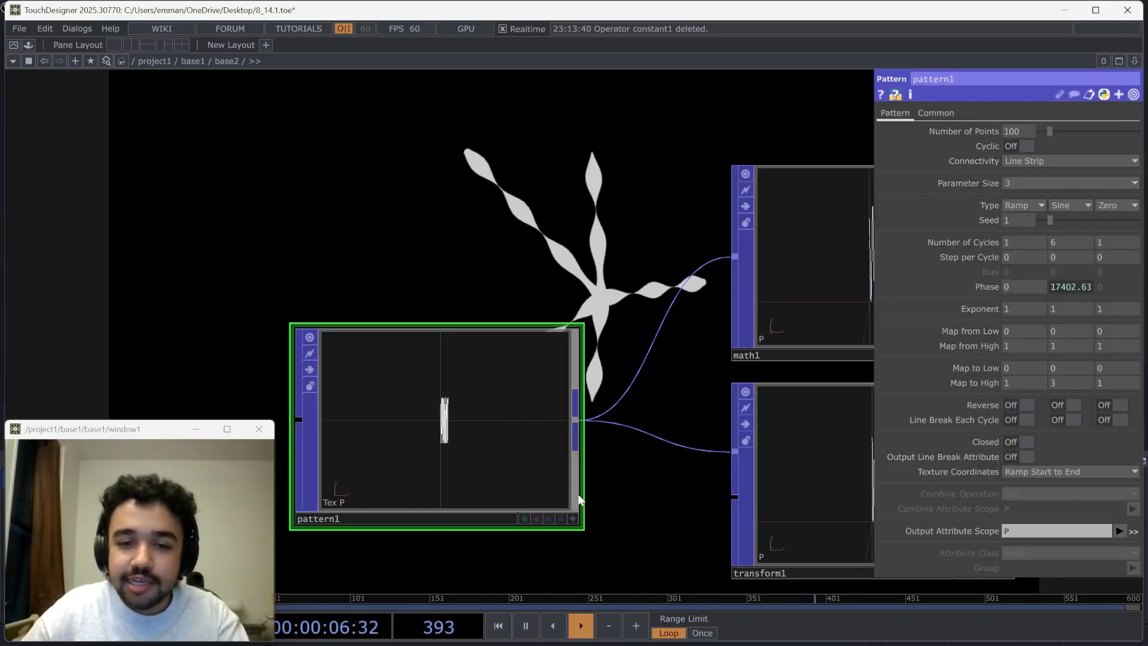
{"action": "left_click", "coordinate": [572, 519]}
{"action": "scroll", "coordinate": [439, 412], "scroll_direction": "up", "scroll_amount": 7}
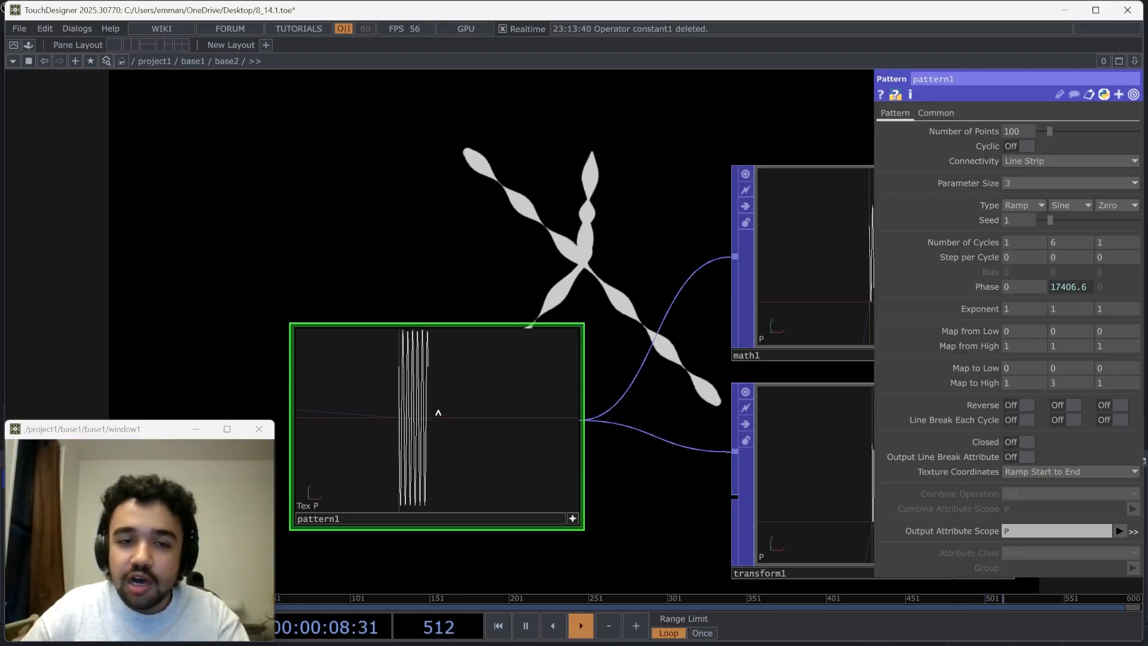
Set the Pattern POP's second type to Ramp and look at the rendered lines
{"action": "left_click", "coordinate": [1075, 207]}
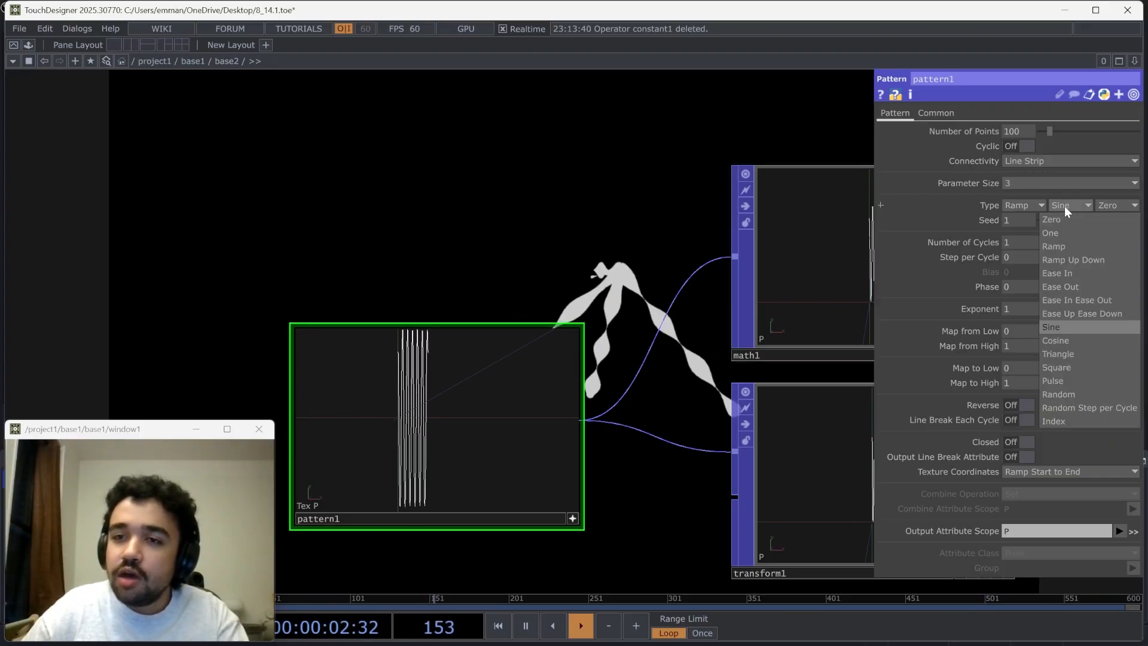
{"action": "left_click", "coordinate": [1055, 246]}
{"action": "scroll", "coordinate": [605, 256], "scroll_direction": "down", "scroll_amount": 1}
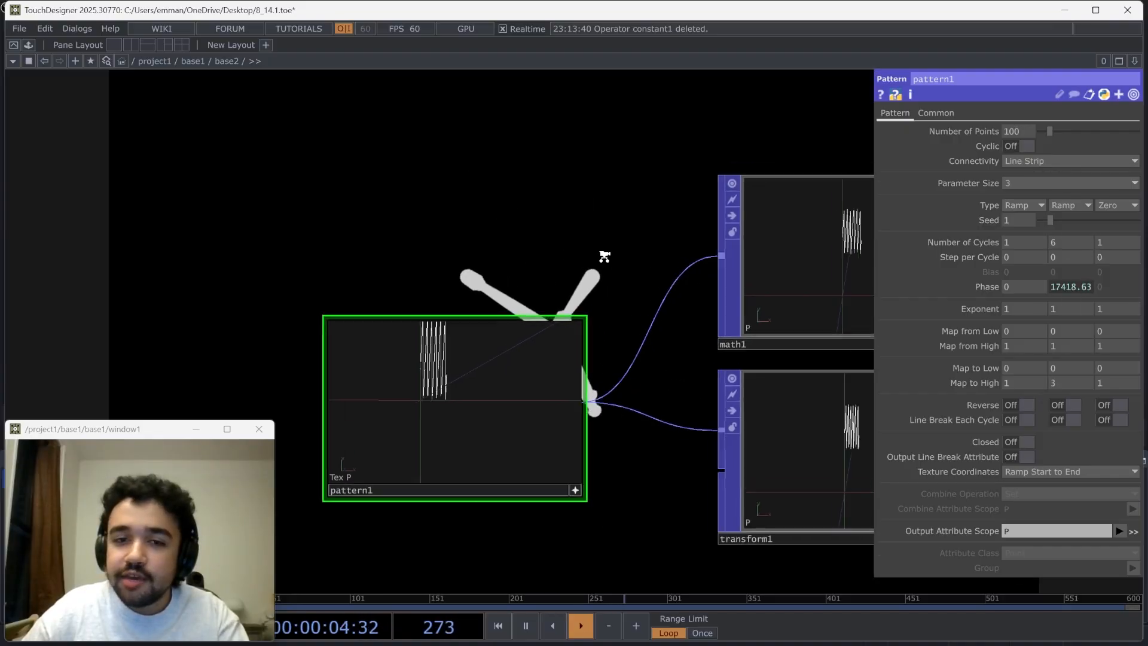
{"action": "scroll", "coordinate": [605, 256], "scroll_direction": "down", "scroll_amount": 5}
{"action": "left_click_drag", "start_coordinate": [594, 256], "coordinate": [451, 172]}
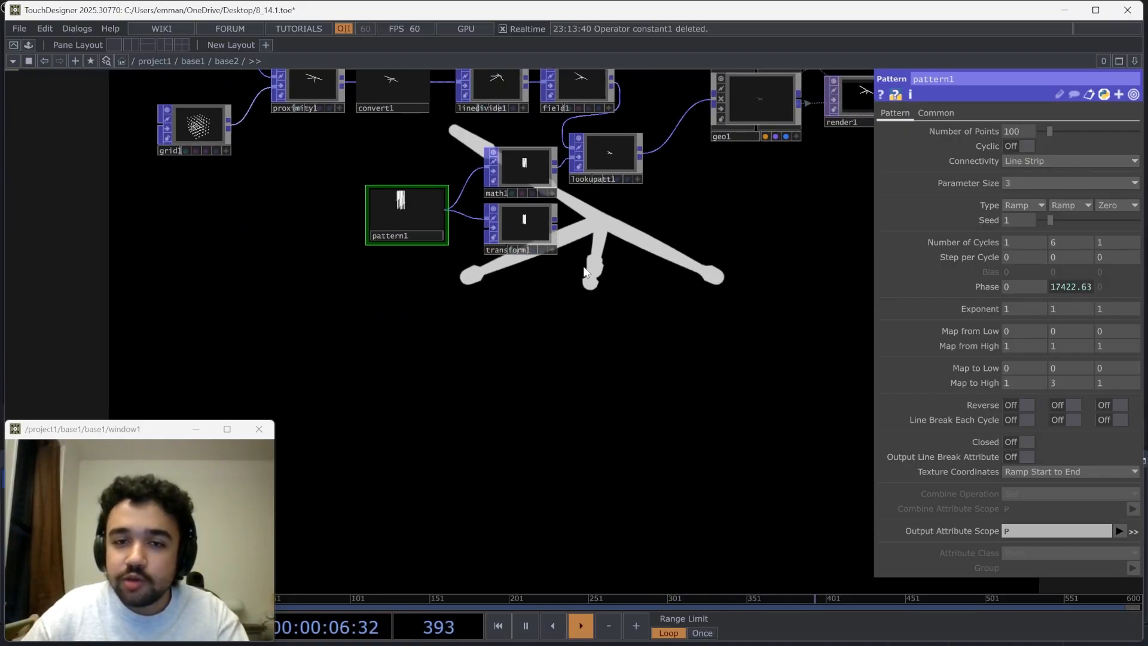
Reverse the pattern's travel by changing the second phase expression to -absTime.seconds*2
{"action": "left_click_drag", "start_coordinate": [585, 272], "coordinate": [616, 408]}
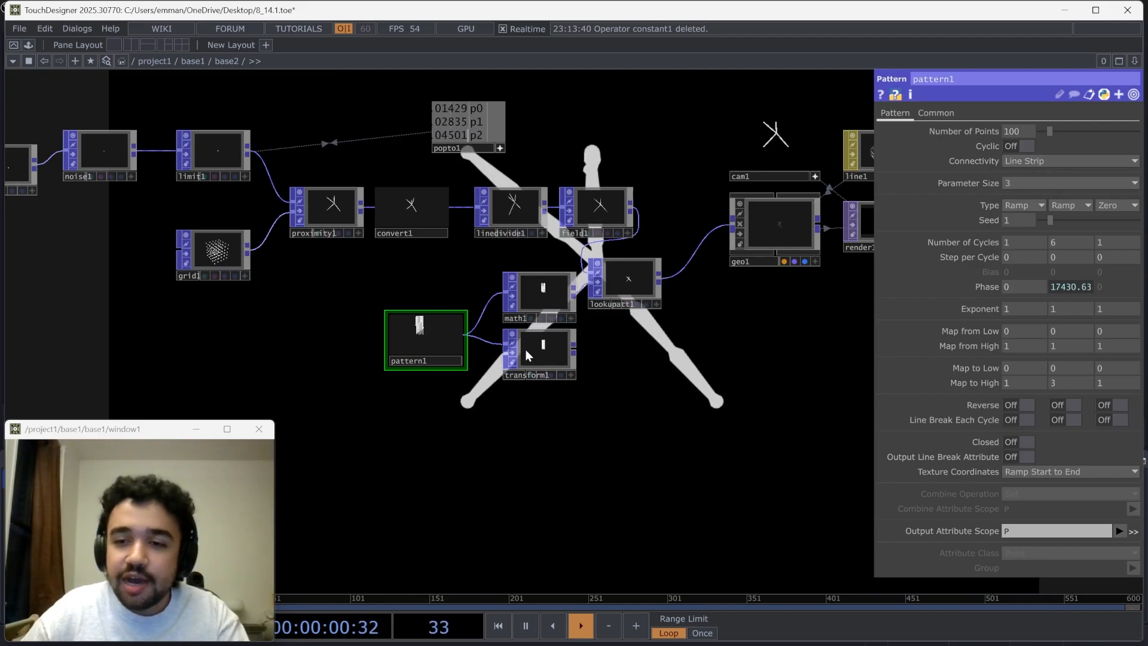
{"action": "left_click", "coordinate": [1057, 284]}
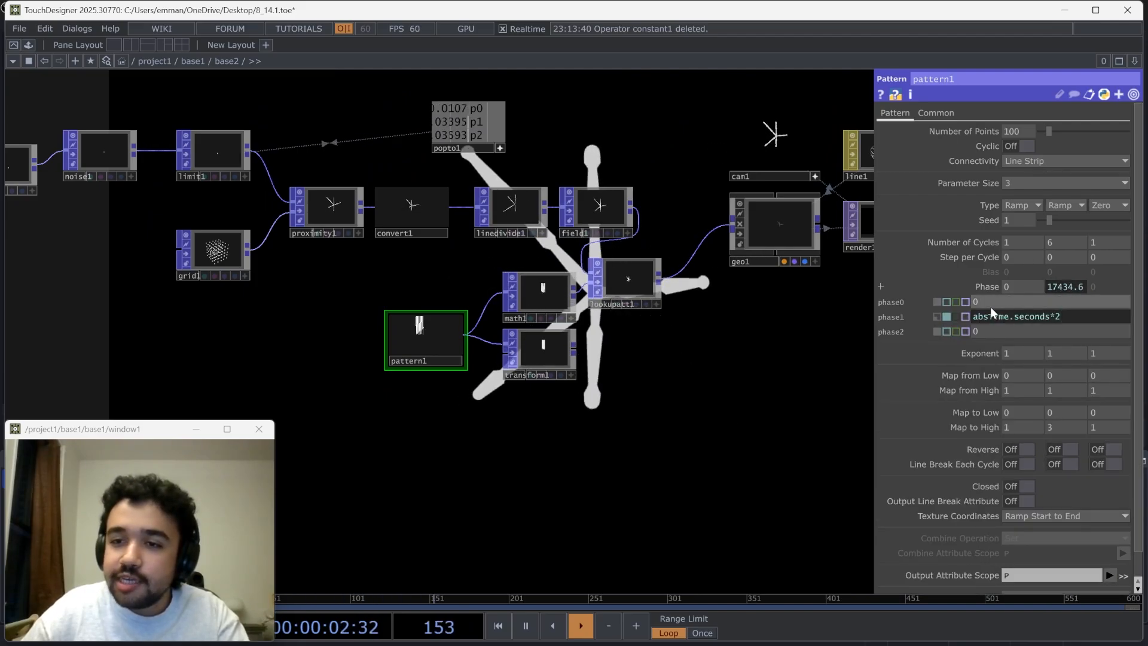
{"action": "left_click", "coordinate": [973, 315]}
{"action": "type", "text": "-"}
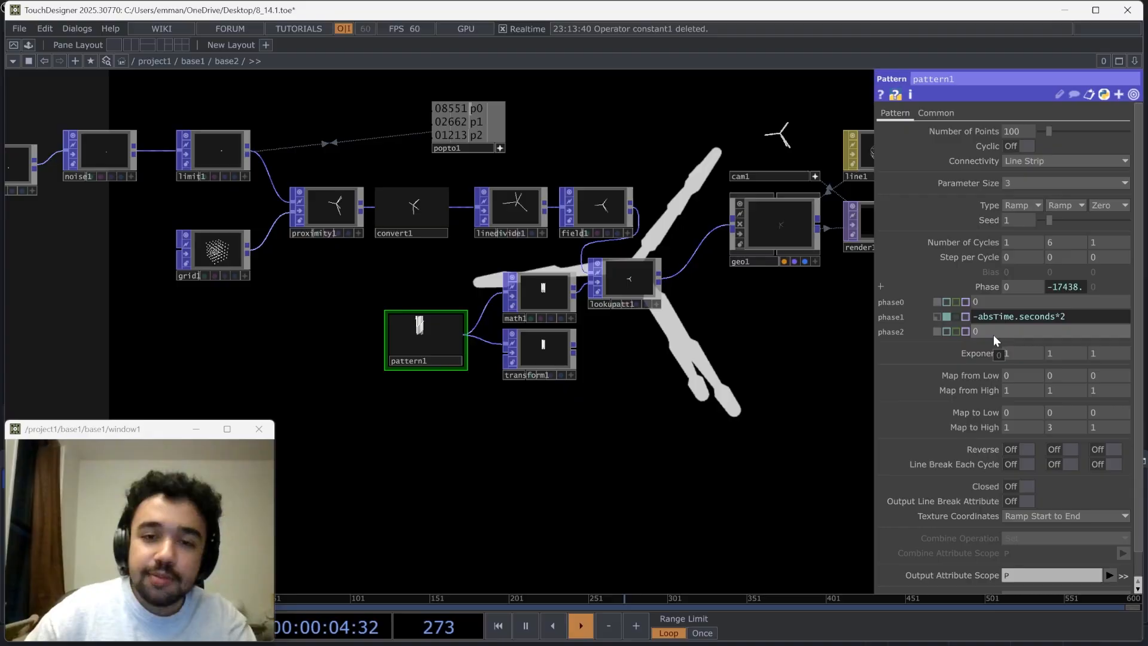
Feed the Lookup Attribute POP's second input from the Transform POP and set that transform's Y translation to -0.9
{"action": "left_click_drag", "start_coordinate": [715, 436], "coordinate": [556, 379]}
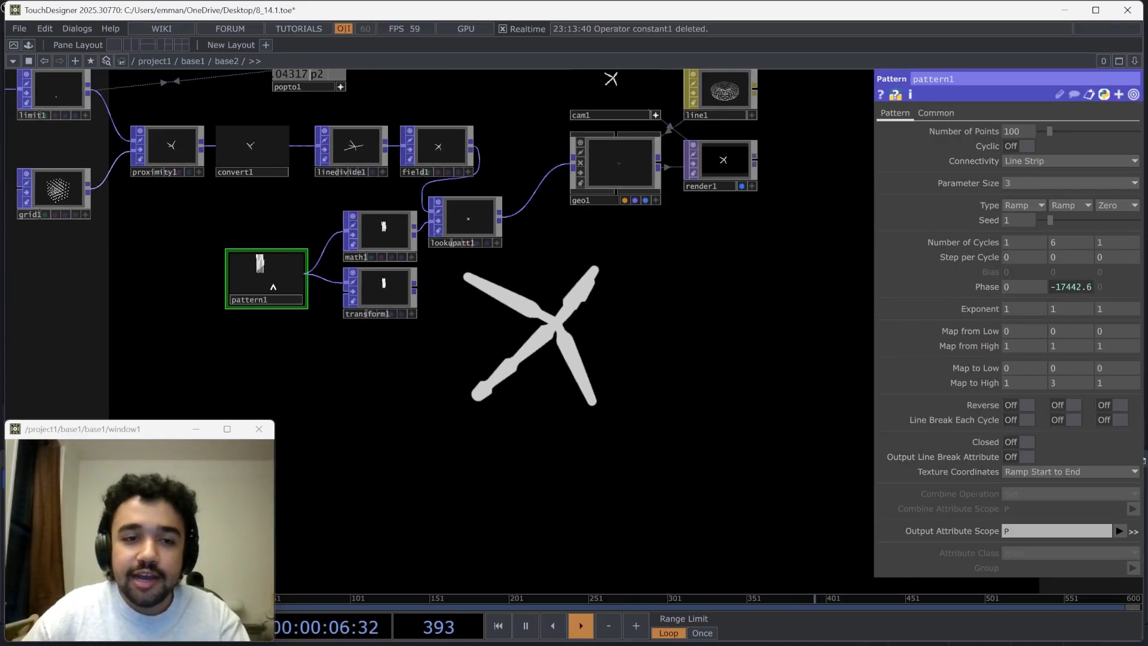
{"action": "scroll", "coordinate": [312, 301], "scroll_direction": "up", "scroll_amount": 4}
{"action": "left_click", "coordinate": [486, 266]}
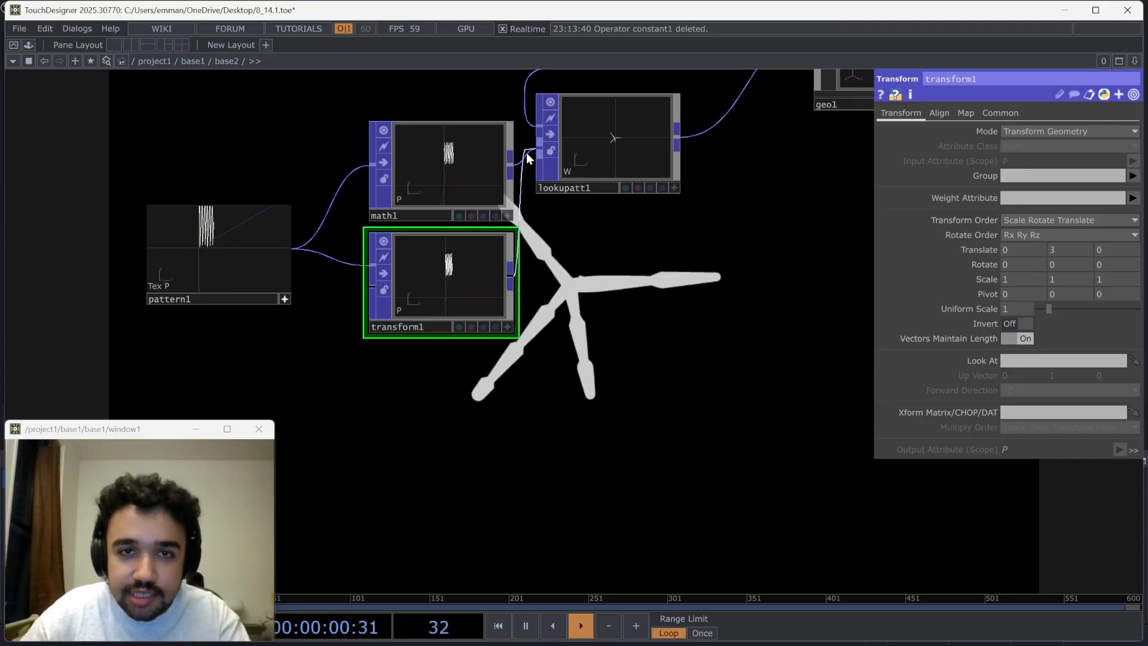
{"action": "left_click_drag", "start_coordinate": [527, 153], "coordinate": [528, 156]}
{"action": "left_click", "coordinate": [474, 165]}
{"action": "left_click", "coordinate": [469, 298]}
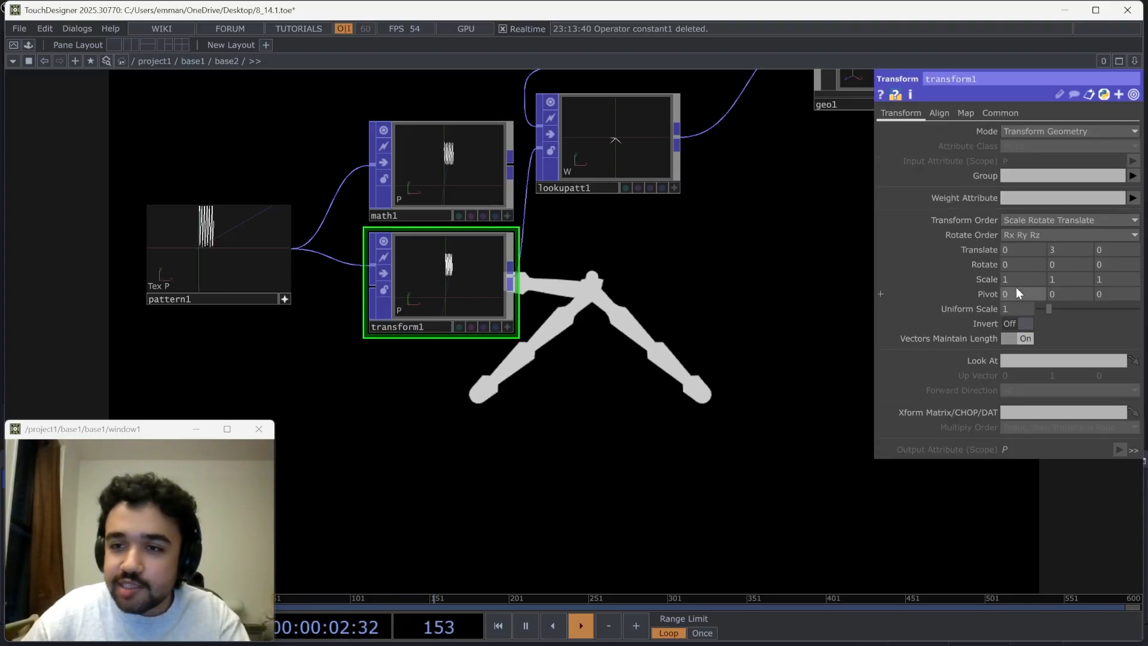
{"action": "mouse_move", "coordinate": [1056, 249]}
{"action": "middle_mouse_down"}
{"action": "mouse_move", "coordinate": [1058, 223]}
{"action": "mouse_move", "coordinate": [1056, 234]}
{"action": "middle_mouse_up"}
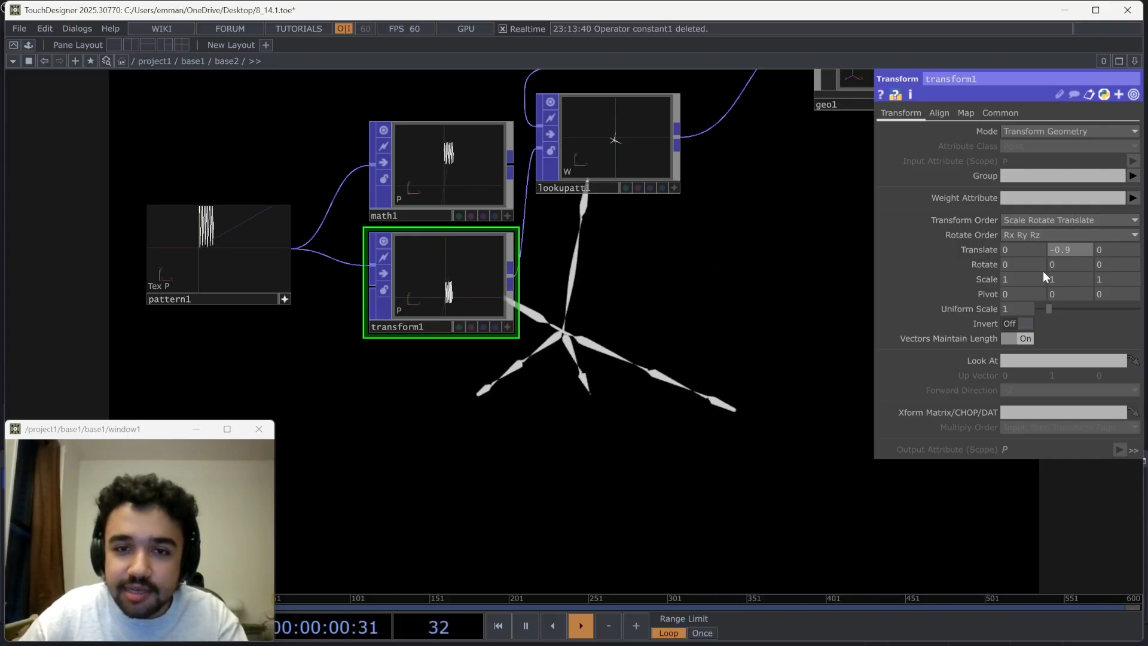
Restore the Math POP's connection to the Lookup Attribute POP and delete the Transform POP
{"action": "scroll", "coordinate": [643, 275], "scroll_direction": "down", "scroll_amount": 3}
{"action": "left_click_drag", "start_coordinate": [594, 331], "coordinate": [736, 288]}
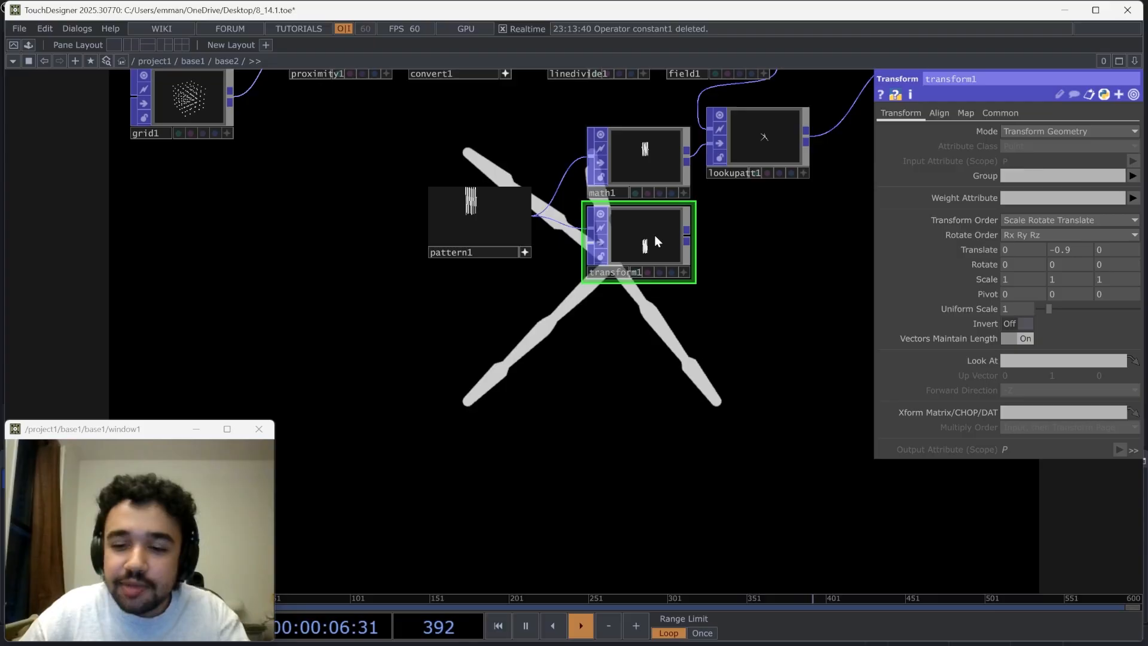
{"action": "key", "text": "Delete"}
Deactivate the Pattern POP's viewer, set its second type to Square, and look at the rendered lines
{"action": "left_click", "coordinate": [520, 255]}
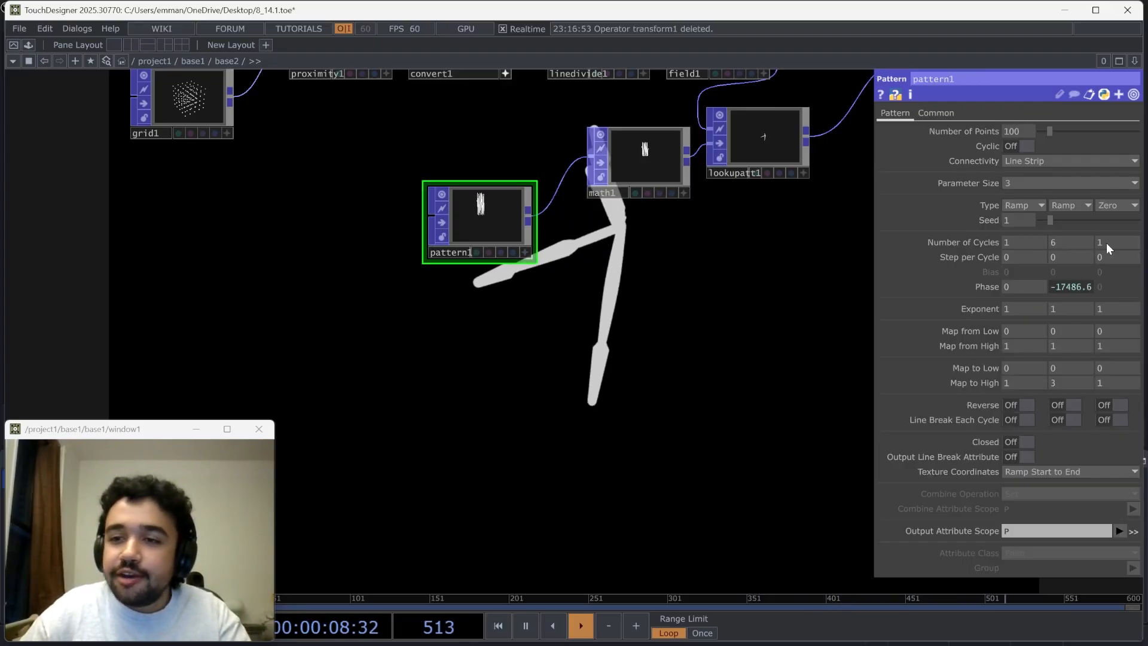
{"action": "left_click", "coordinate": [1065, 205]}
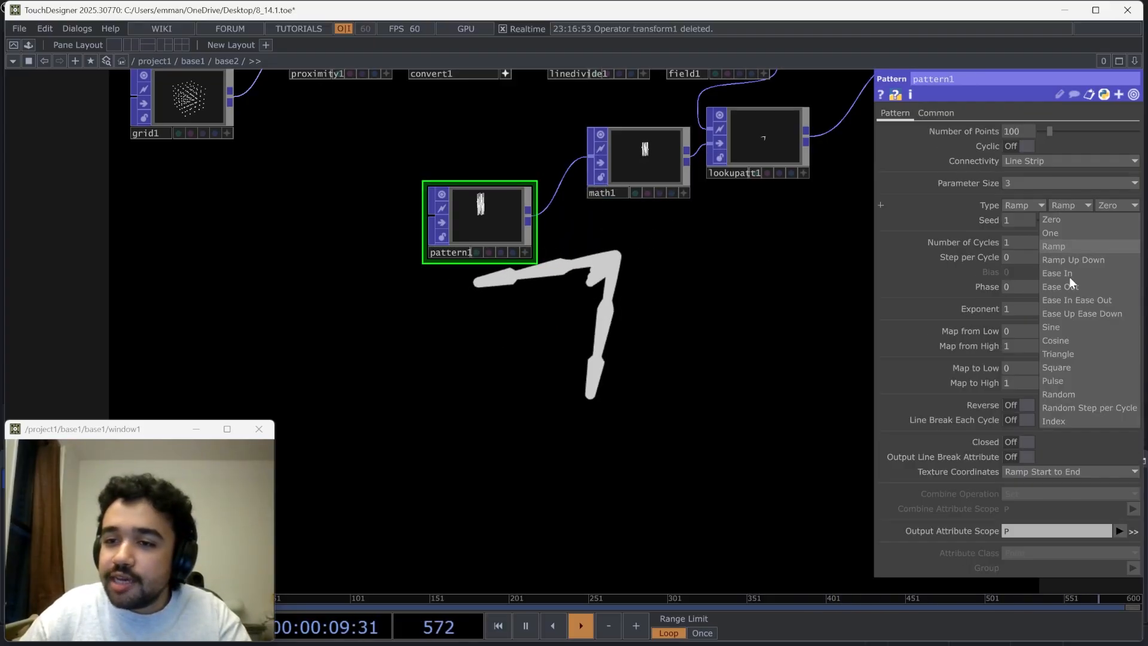
{"action": "left_click", "coordinate": [1057, 367]}
{"action": "left_click_drag", "start_coordinate": [421, 478], "coordinate": [132, 645]}
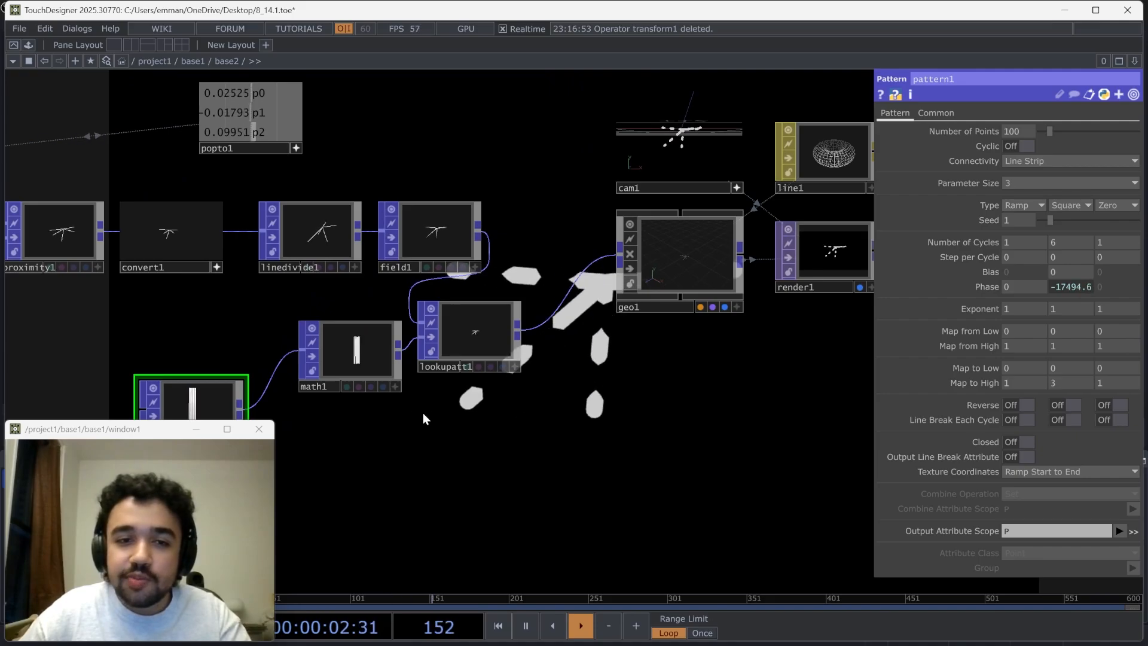
{"action": "scroll", "coordinate": [416, 413], "scroll_direction": "up", "scroll_amount": 3}
{"action": "left_click_drag", "start_coordinate": [648, 389], "coordinate": [453, 581]}
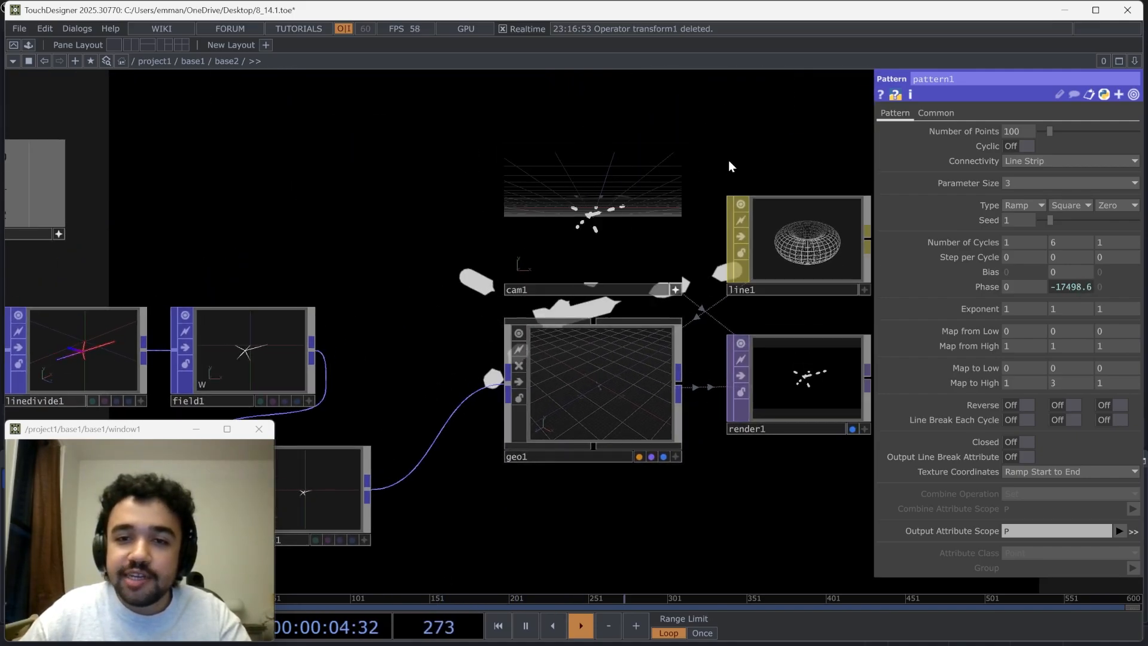
{"action": "left_click_drag", "start_coordinate": [730, 165], "coordinate": [424, 486]}
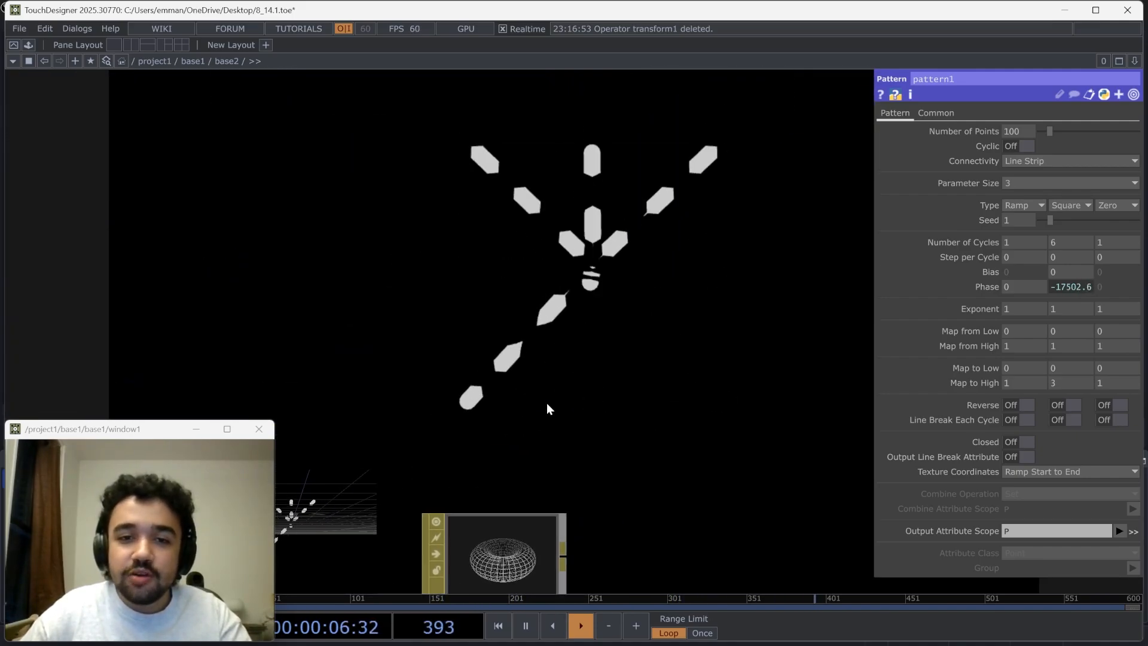
Set the Line Divide POP's divisions per segment to 4 and examine how the rendered lines change
{"action": "left_click_drag", "start_coordinate": [546, 403], "coordinate": [1065, 308]}
{"action": "left_click_drag", "start_coordinate": [411, 580], "coordinate": [561, 443]}
{"action": "left_click", "coordinate": [480, 455]}
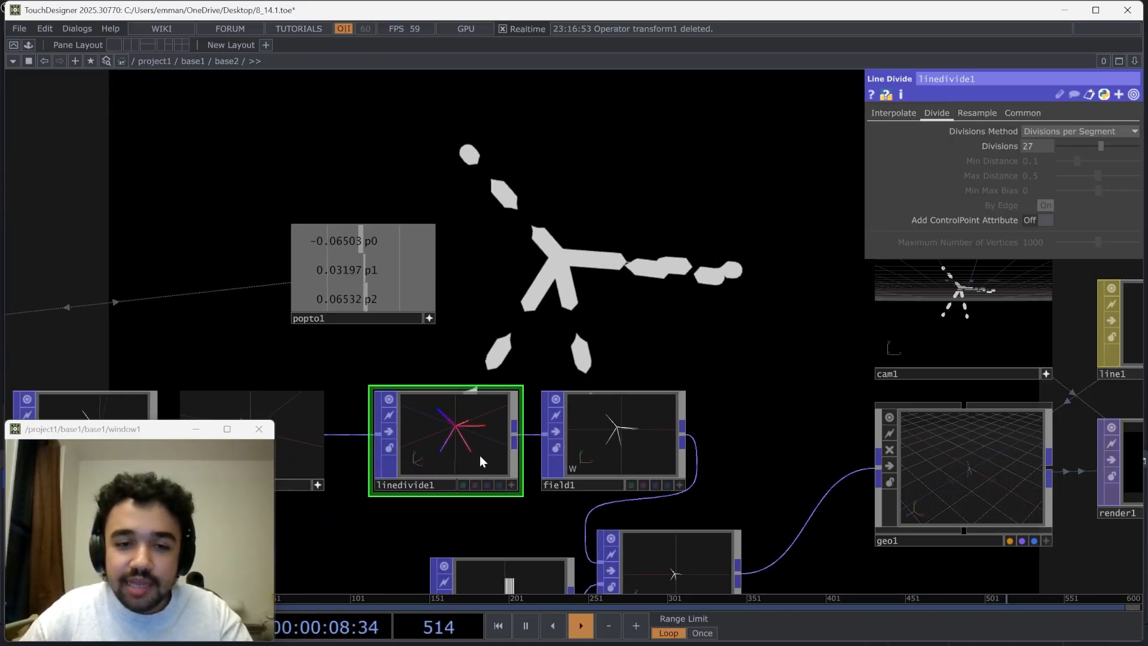
{"action": "scroll", "coordinate": [480, 454], "scroll_direction": "up", "scroll_amount": 3}
{"action": "left_click_drag", "start_coordinate": [586, 314], "coordinate": [613, 314]}
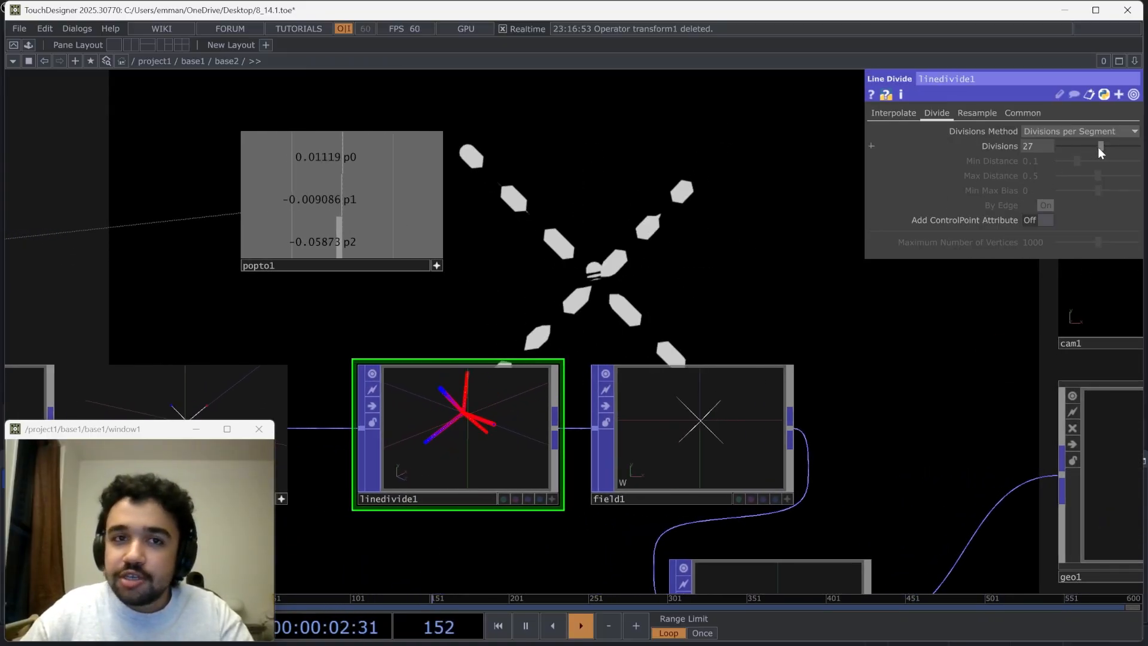
{"action": "left_click_drag", "start_coordinate": [1099, 147], "coordinate": [1064, 145]}
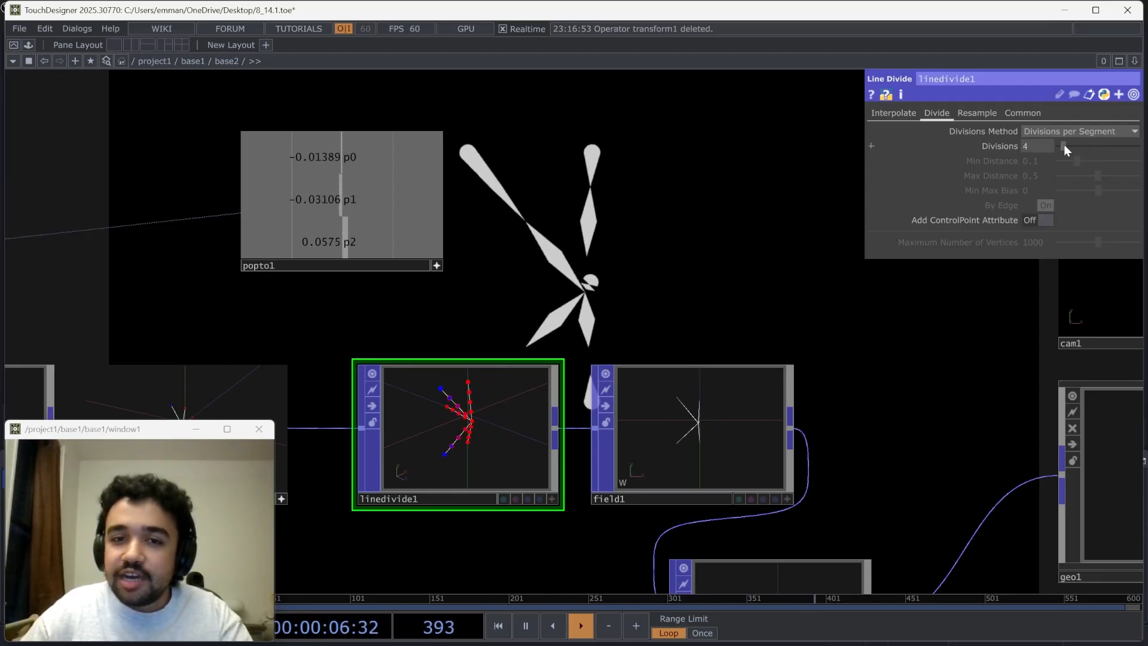
{"action": "left_click_drag", "start_coordinate": [694, 300], "coordinate": [625, 284]}
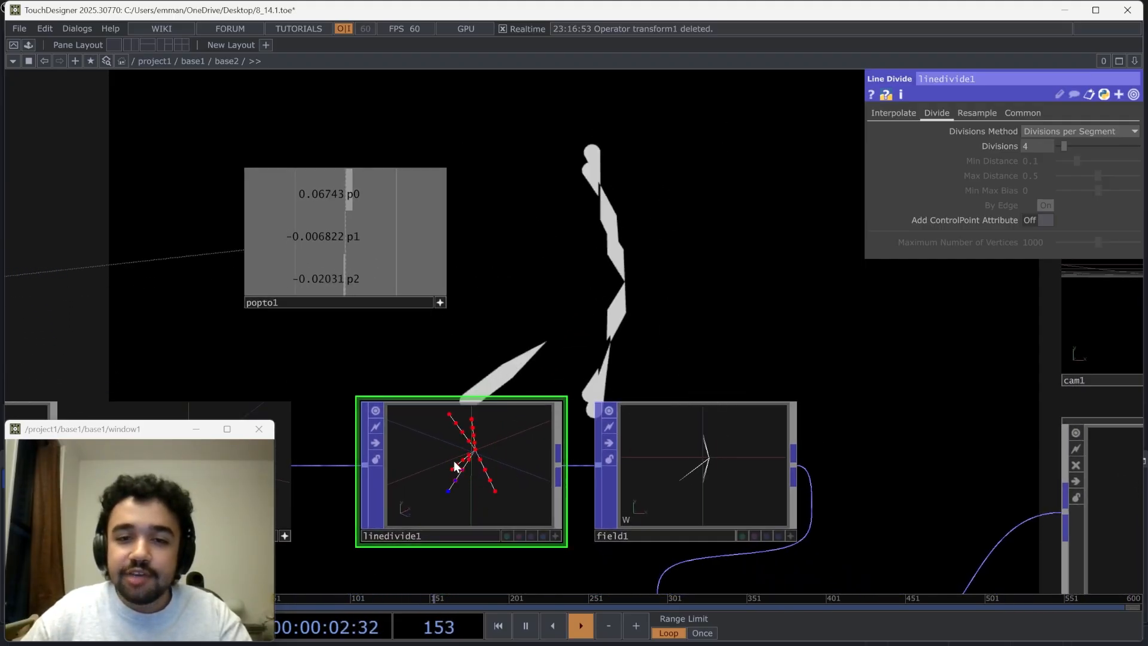
{"action": "left_click_drag", "start_coordinate": [607, 171], "coordinate": [566, 404]}
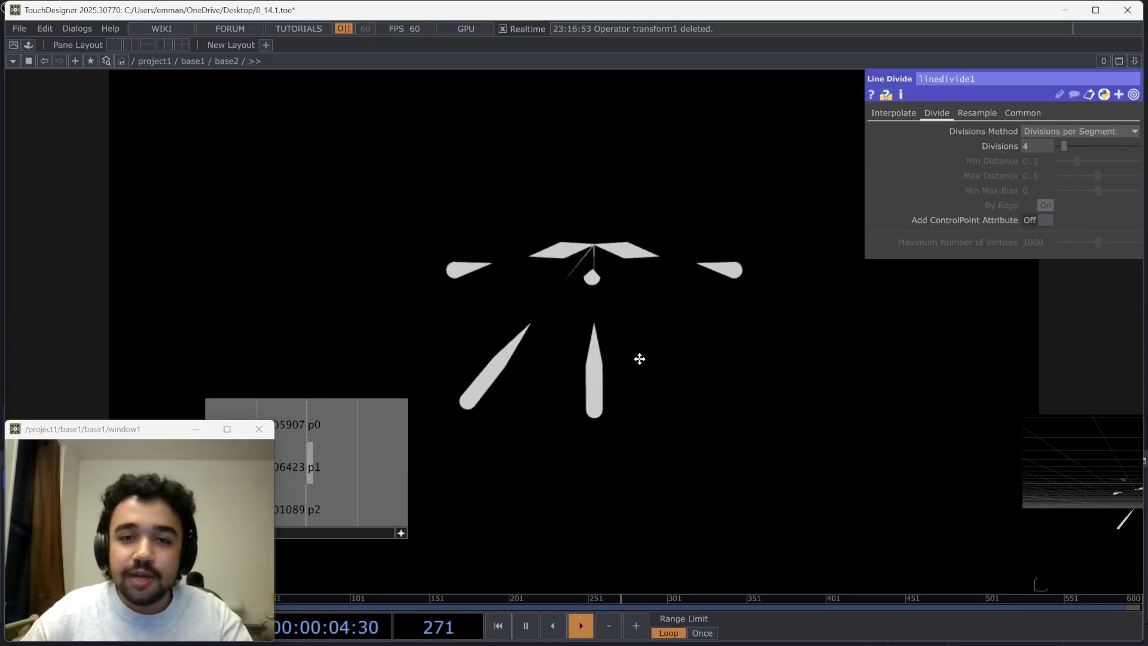
{"action": "left_click_drag", "start_coordinate": [639, 359], "coordinate": [619, 287]}
Set the Line Divide POP's divisions per segment to 34
{"action": "left_click_drag", "start_coordinate": [1060, 145], "coordinate": [1113, 148]}
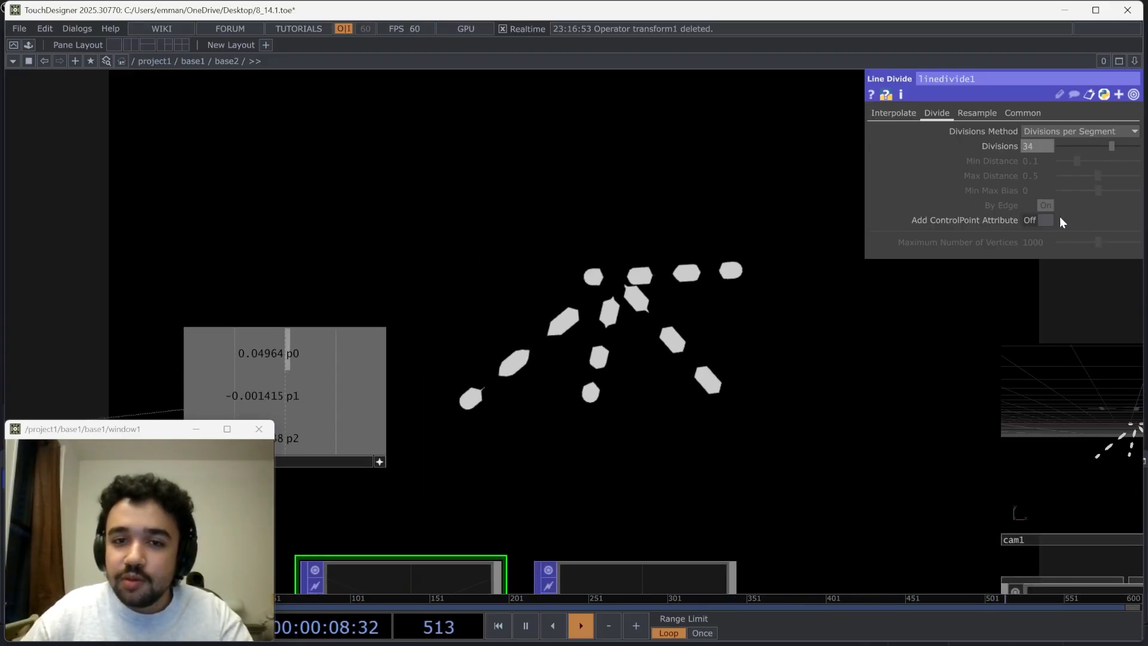
{"action": "left_click_drag", "start_coordinate": [753, 241], "coordinate": [749, 107]}
{"action": "left_click_drag", "start_coordinate": [762, 427], "coordinate": [757, 280]}
{"action": "left_click_drag", "start_coordinate": [788, 405], "coordinate": [762, 286]}
{"action": "scroll", "coordinate": [763, 286], "scroll_direction": "down", "scroll_amount": 4}
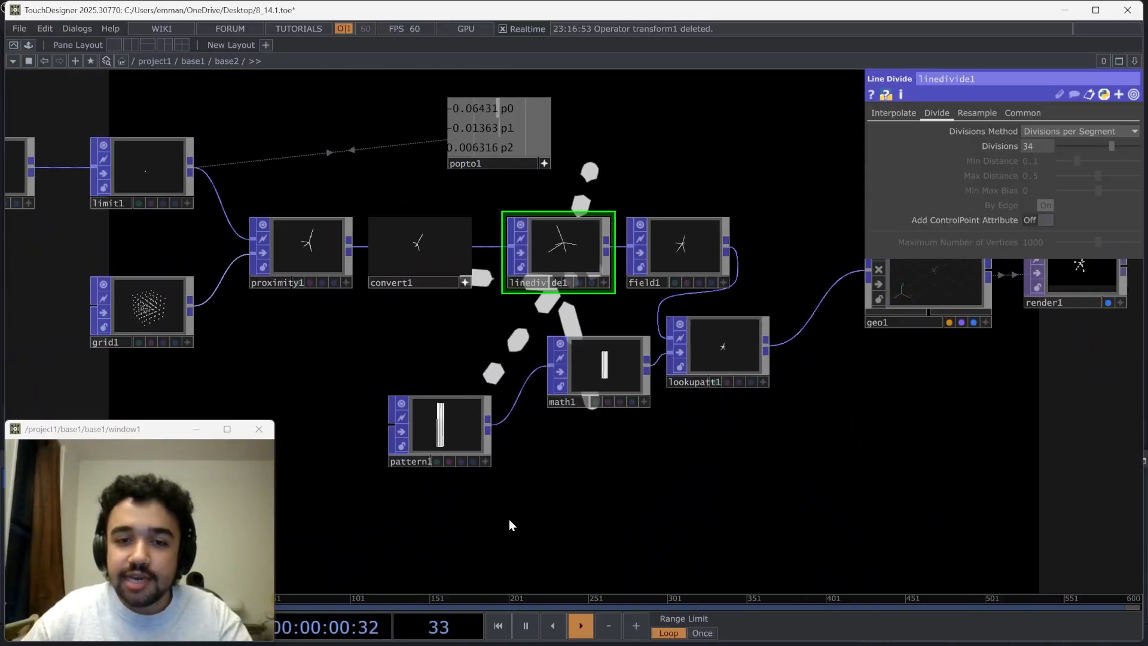
Examine the parameters of the Pattern POP and the Lookup Attribute POP that drive the line width
{"action": "left_click", "coordinate": [443, 435]}
{"action": "left_click_drag", "start_coordinate": [533, 453], "coordinate": [274, 403]}
{"action": "scroll", "coordinate": [414, 410], "scroll_direction": "down", "scroll_amount": 3}
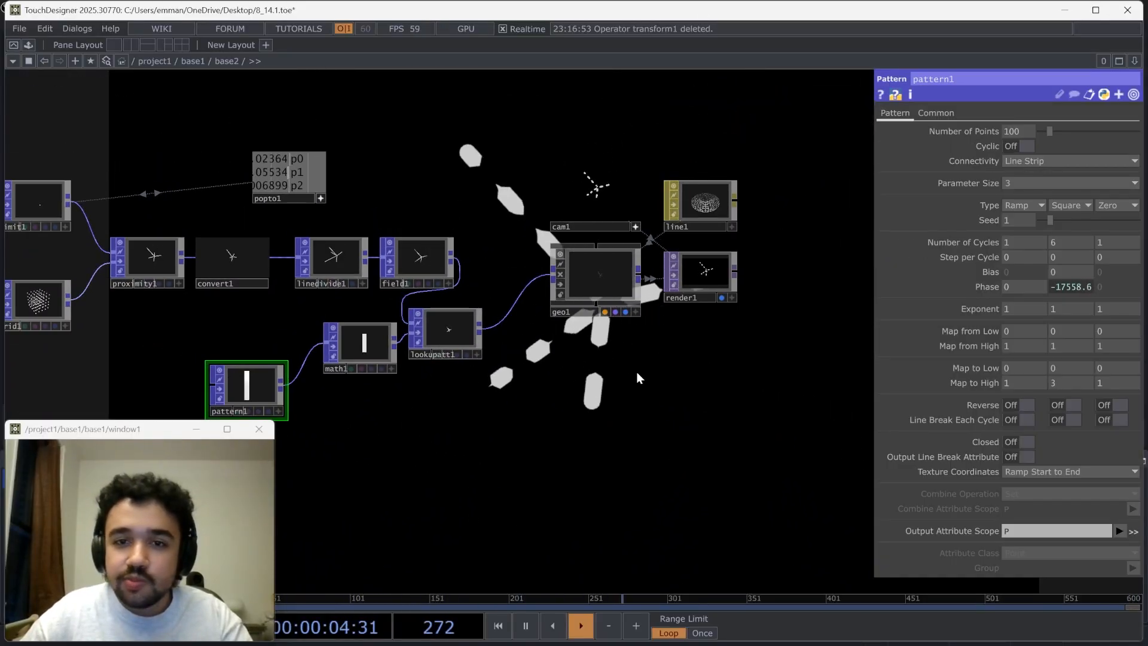
{"action": "left_click_drag", "start_coordinate": [603, 394], "coordinate": [606, 373]}
{"action": "left_click", "coordinate": [457, 329]}
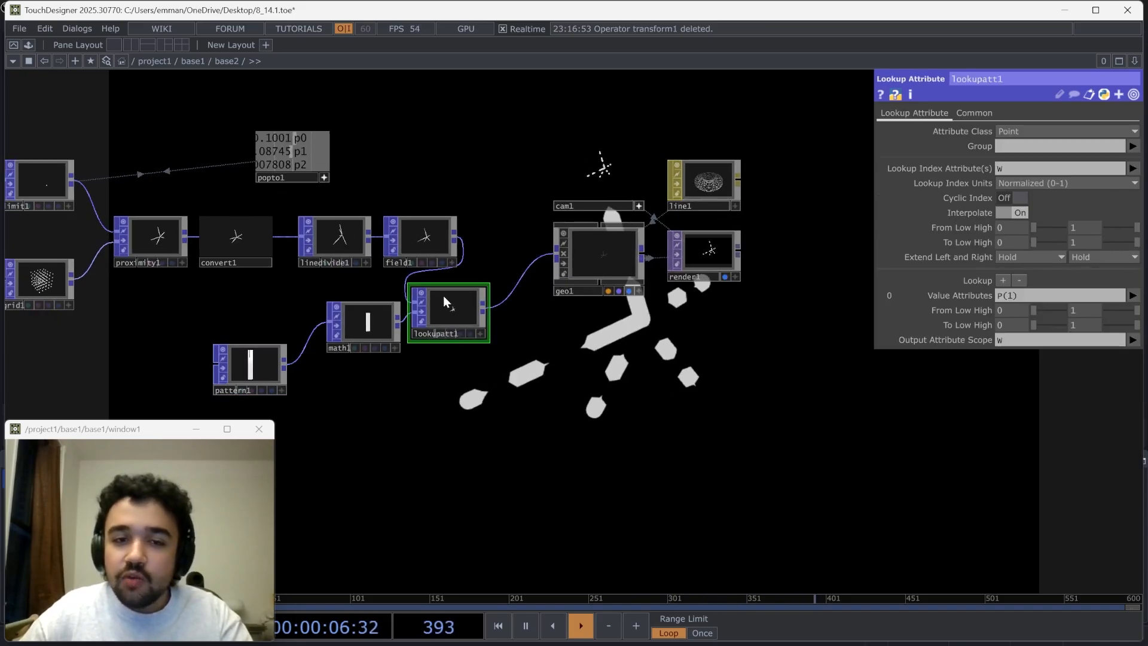
{"action": "left_click_drag", "start_coordinate": [443, 295], "coordinate": [483, 337]}
{"action": "scroll", "coordinate": [473, 323], "scroll_direction": "up", "scroll_amount": 3}
{"action": "scroll", "coordinate": [473, 326], "scroll_direction": "up", "scroll_amount": 3}
{"action": "left_click_drag", "start_coordinate": [622, 365], "coordinate": [547, 304]}
{"action": "scroll", "coordinate": [612, 320], "scroll_direction": "down", "scroll_amount": 3}
{"action": "left_click_drag", "start_coordinate": [613, 321], "coordinate": [498, 257]}
Delete the Line MAT and add a Phong MAT above the Render TOP in its place
{"action": "left_click", "coordinate": [723, 191]}
{"action": "left_click_drag", "start_coordinate": [574, 389], "coordinate": [593, 429]}
{"action": "key", "text": "Delete"}
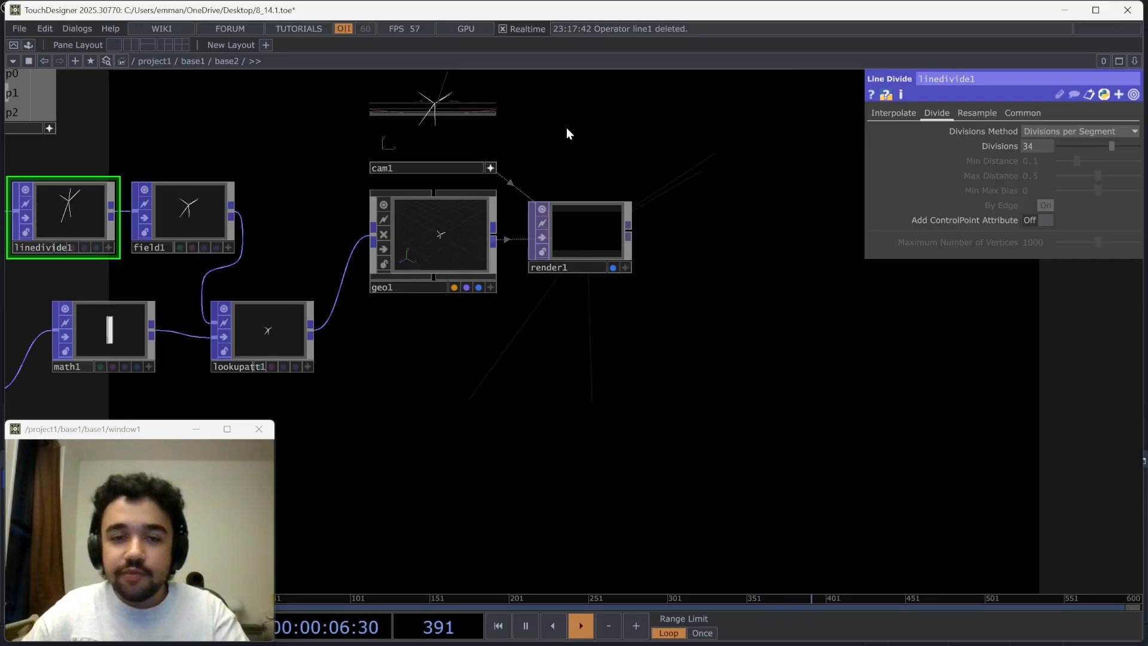
{"action": "key", "text": "Tab"}
{"action": "type", "text": "pho"}
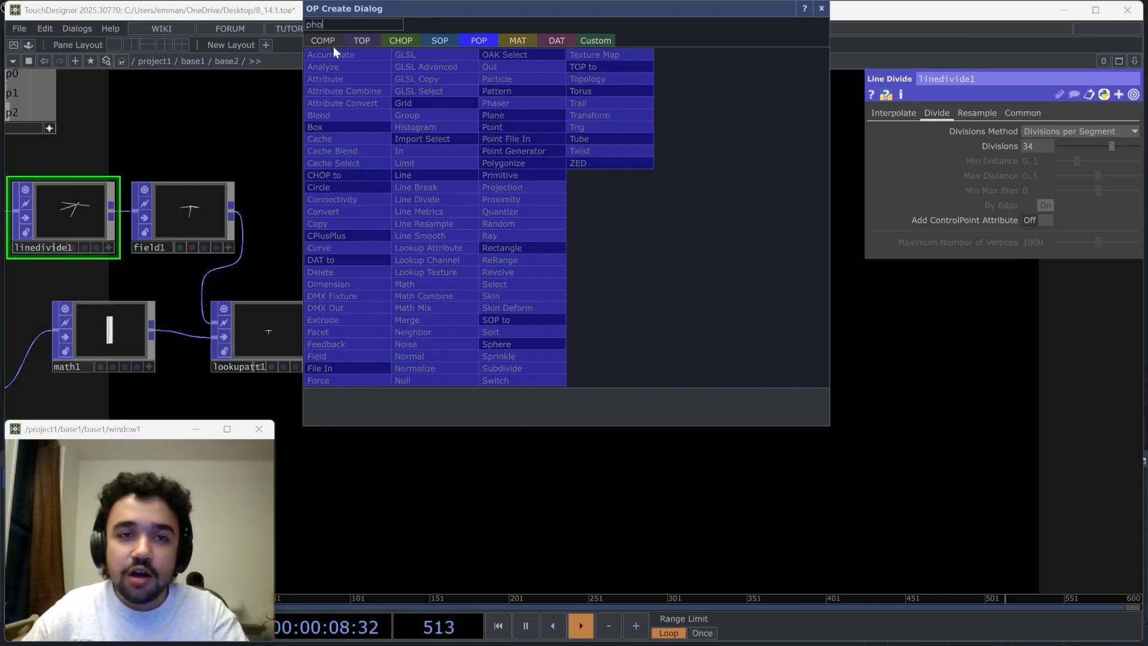
{"action": "left_click", "coordinate": [549, 42]}
{"action": "left_click", "coordinate": [357, 131]}
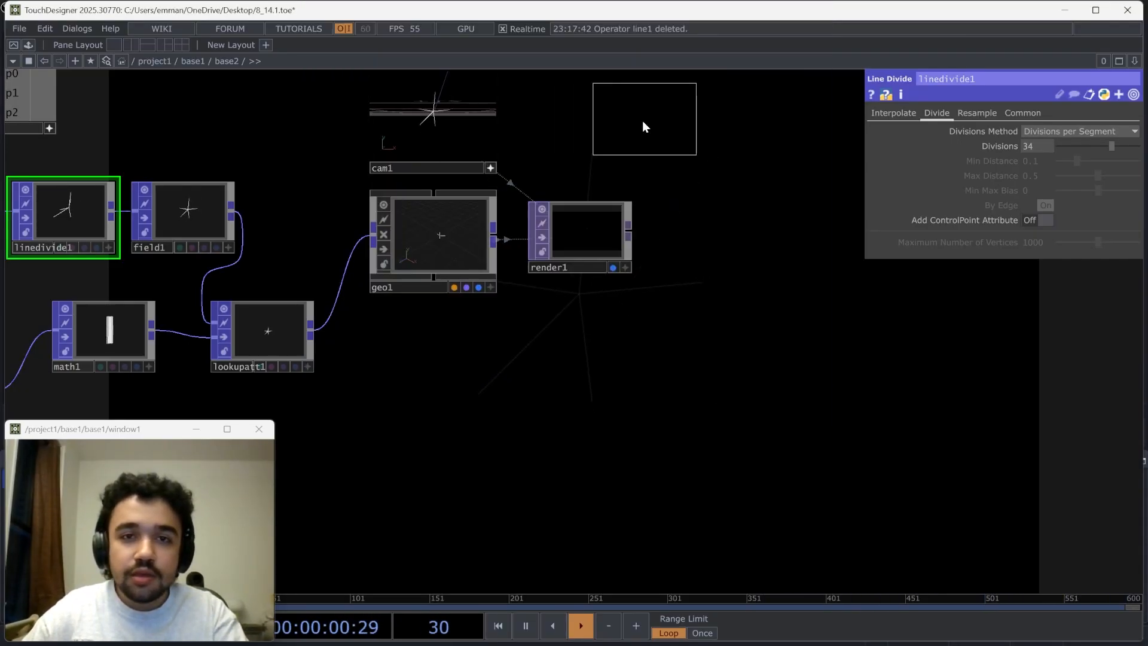
{"action": "left_click", "coordinate": [644, 127]}
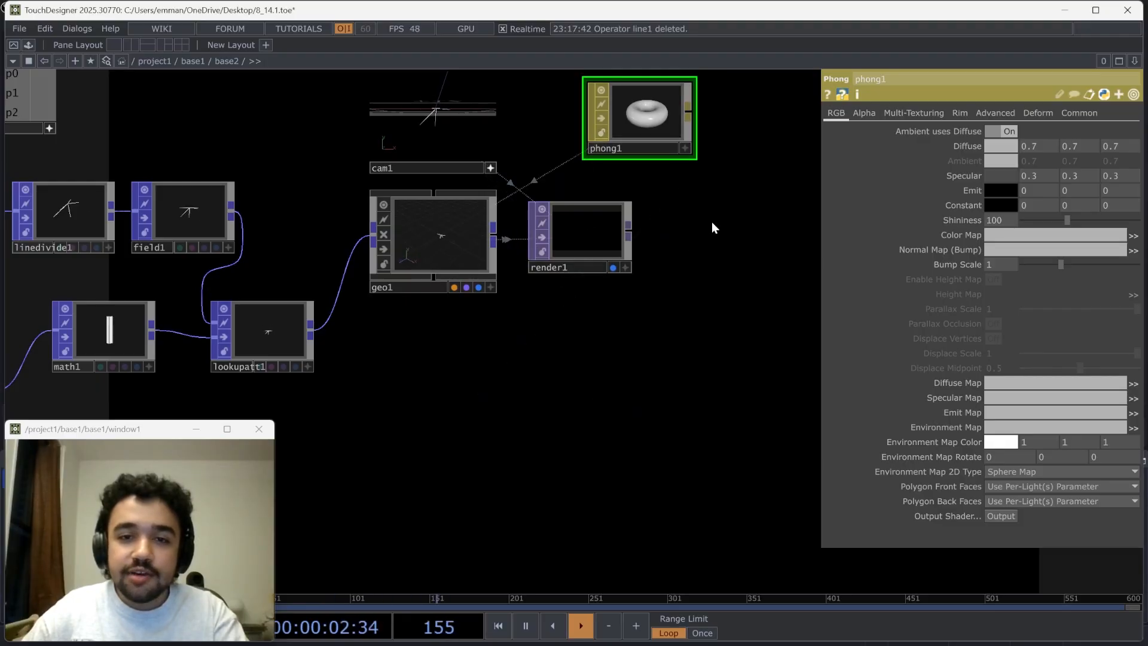
Add a Light COMP above the Phong MAT to light the rendered scene
{"action": "scroll", "coordinate": [712, 275], "scroll_direction": "up", "scroll_amount": 3}
{"action": "key", "text": "Tab"}
{"action": "type", "text": "l"}
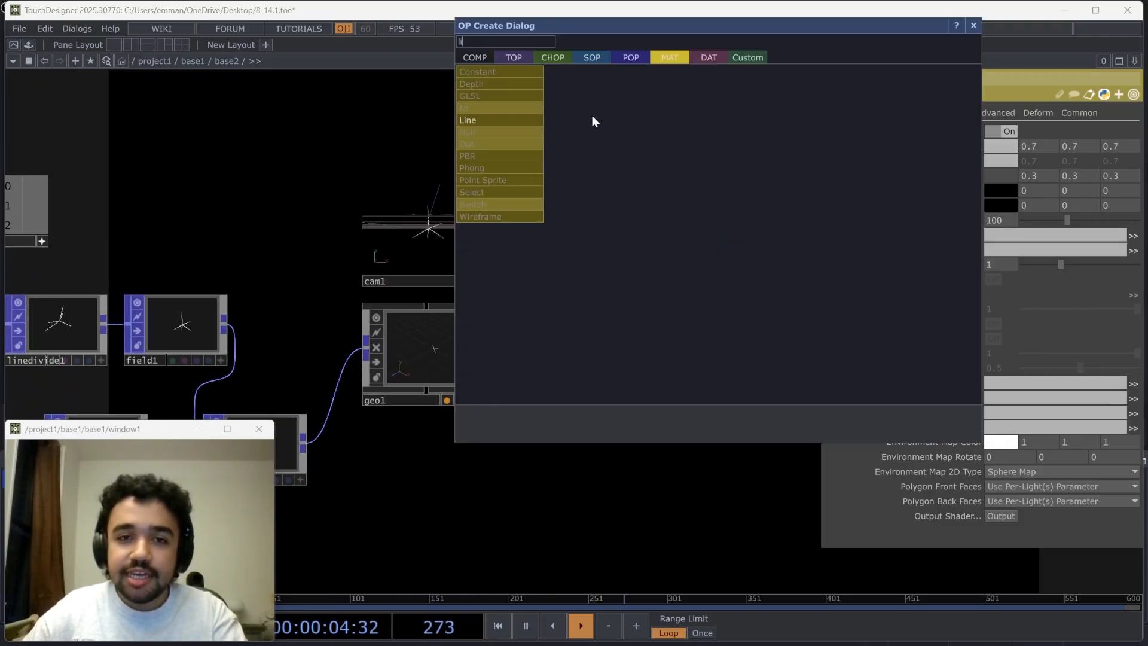
{"action": "left_click", "coordinate": [479, 58]}
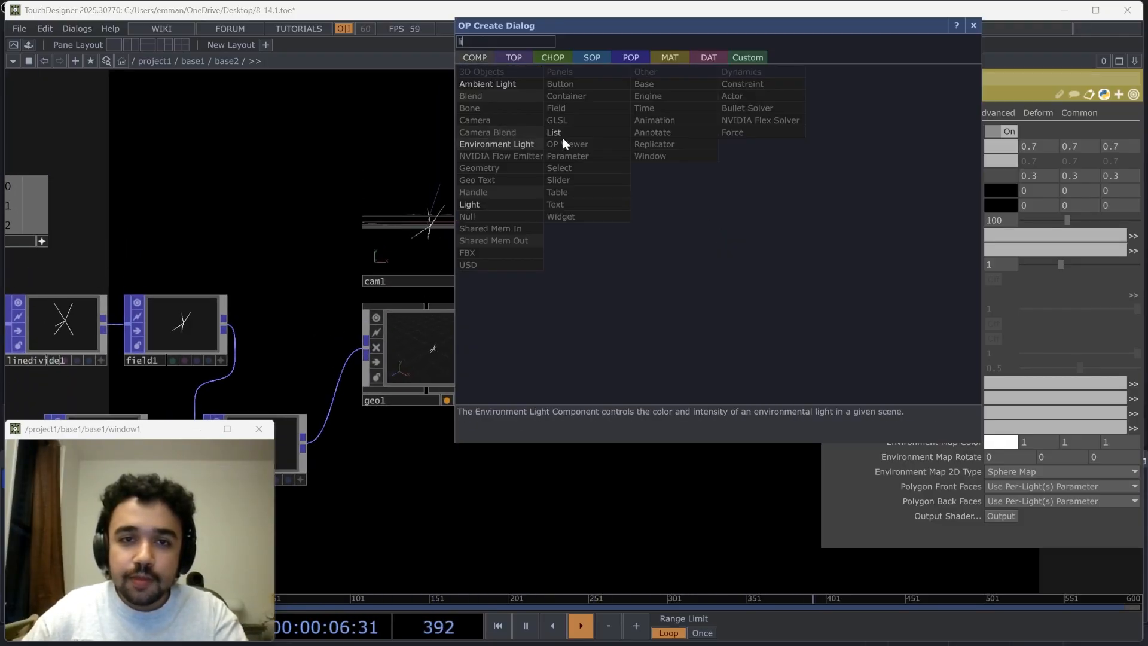
{"action": "left_click", "coordinate": [495, 204]}
{"action": "left_click", "coordinate": [565, 87]}
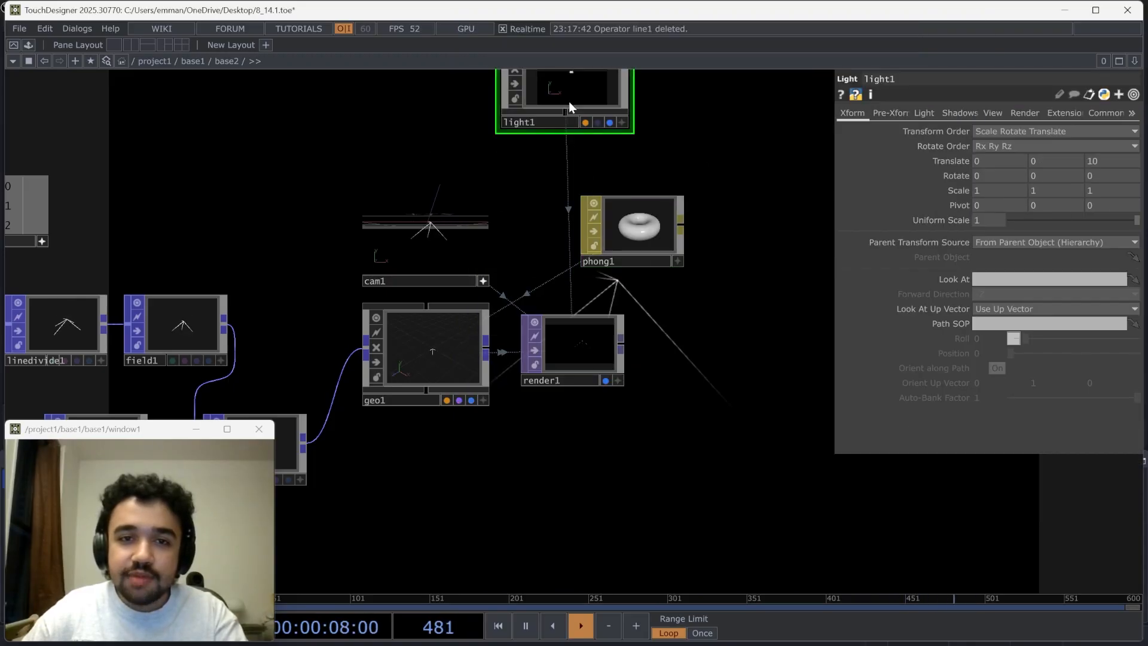
Add a Sphere POP in the empty network area below the Lookup Attribute POP
{"action": "left_click_drag", "start_coordinate": [676, 351], "coordinate": [579, 334]}
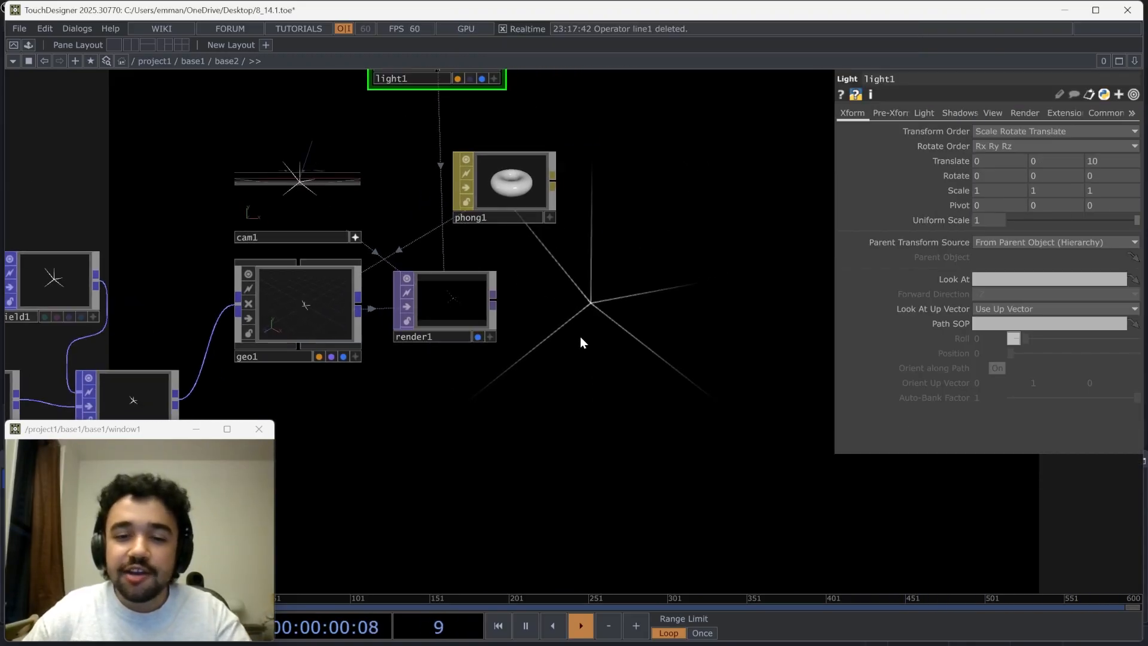
{"action": "left_click_drag", "start_coordinate": [554, 402], "coordinate": [662, 298]}
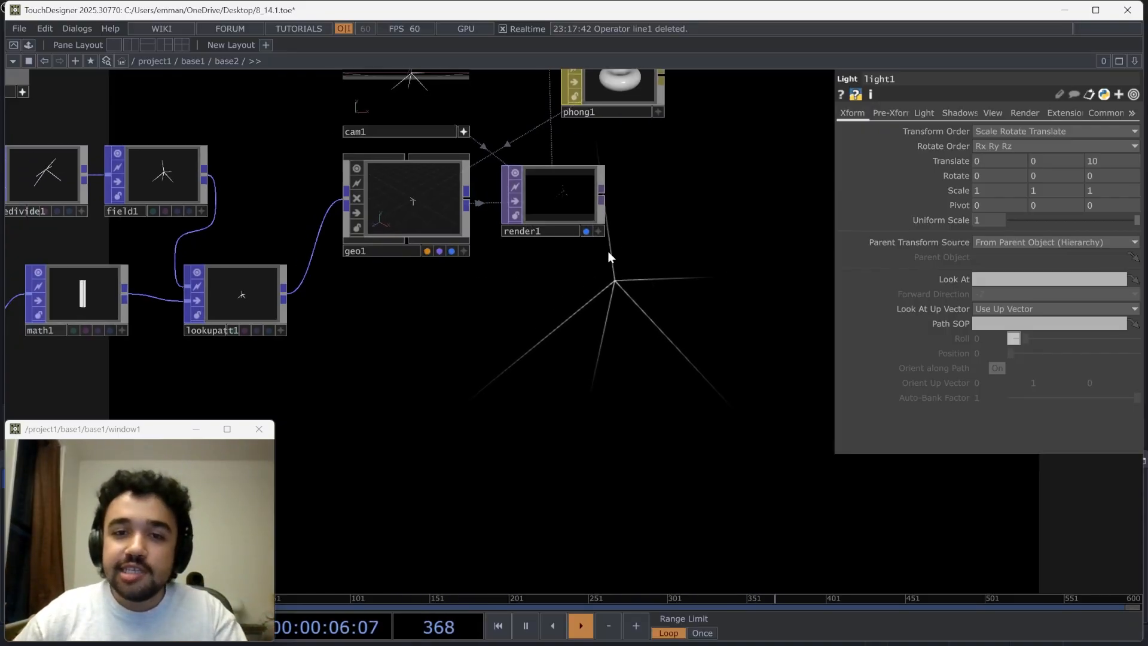
{"action": "left_click_drag", "start_coordinate": [573, 228], "coordinate": [593, 248]}
{"action": "left_click_drag", "start_coordinate": [507, 326], "coordinate": [579, 264]}
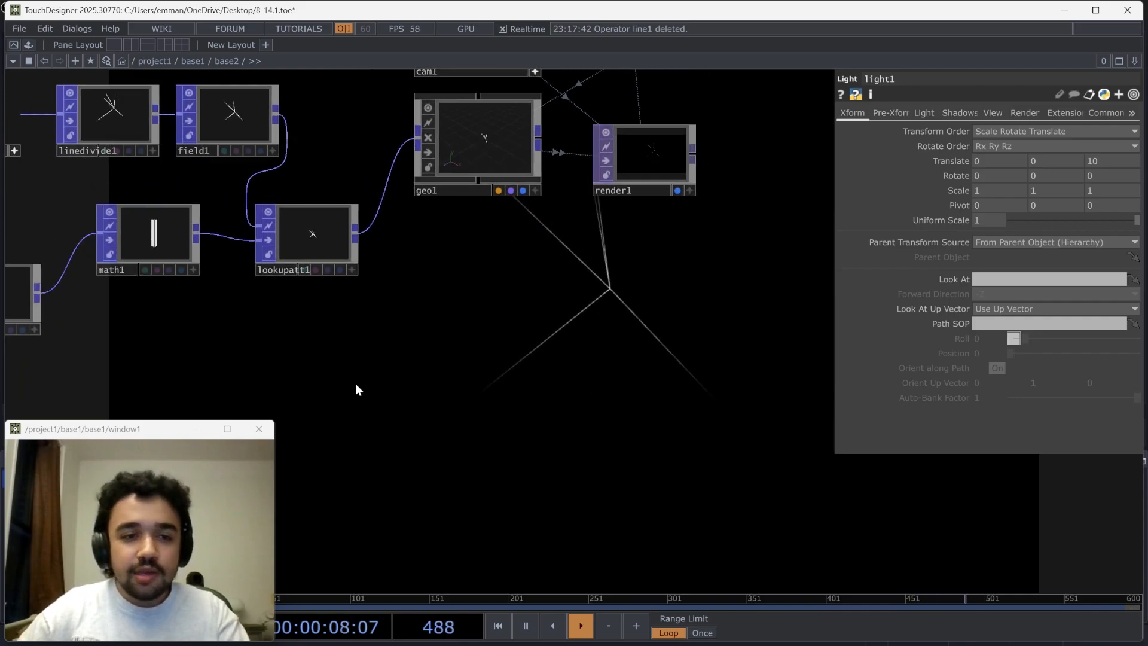
{"action": "key", "text": "Tab"}
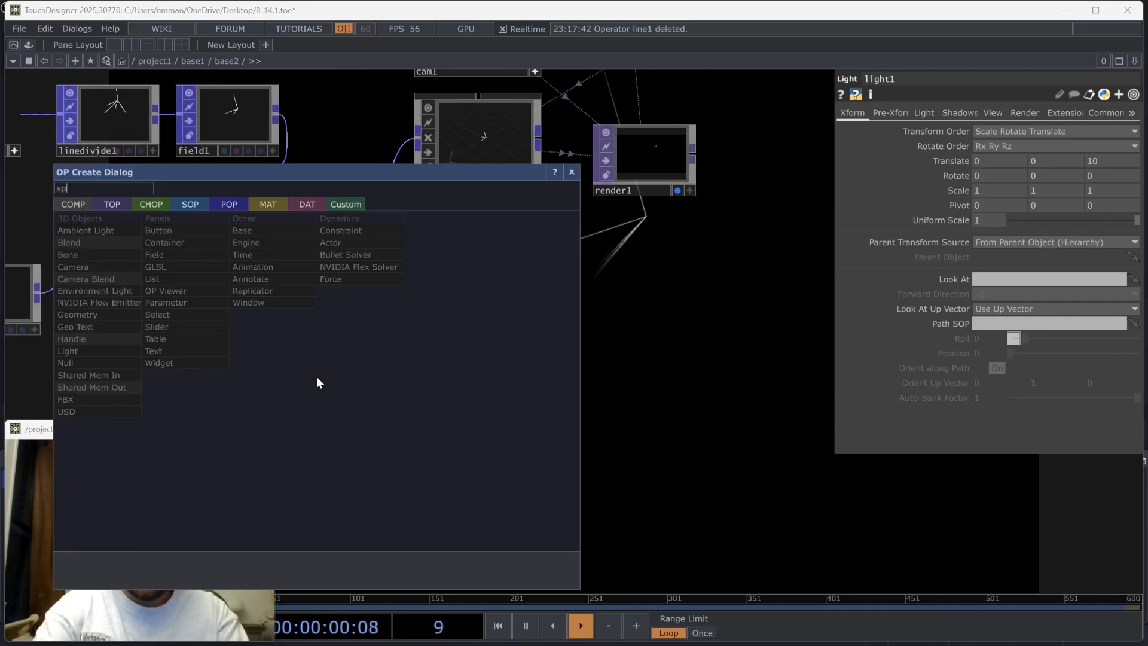
{"action": "type", "text": "sp"}
{"action": "left_click", "coordinate": [229, 205]}
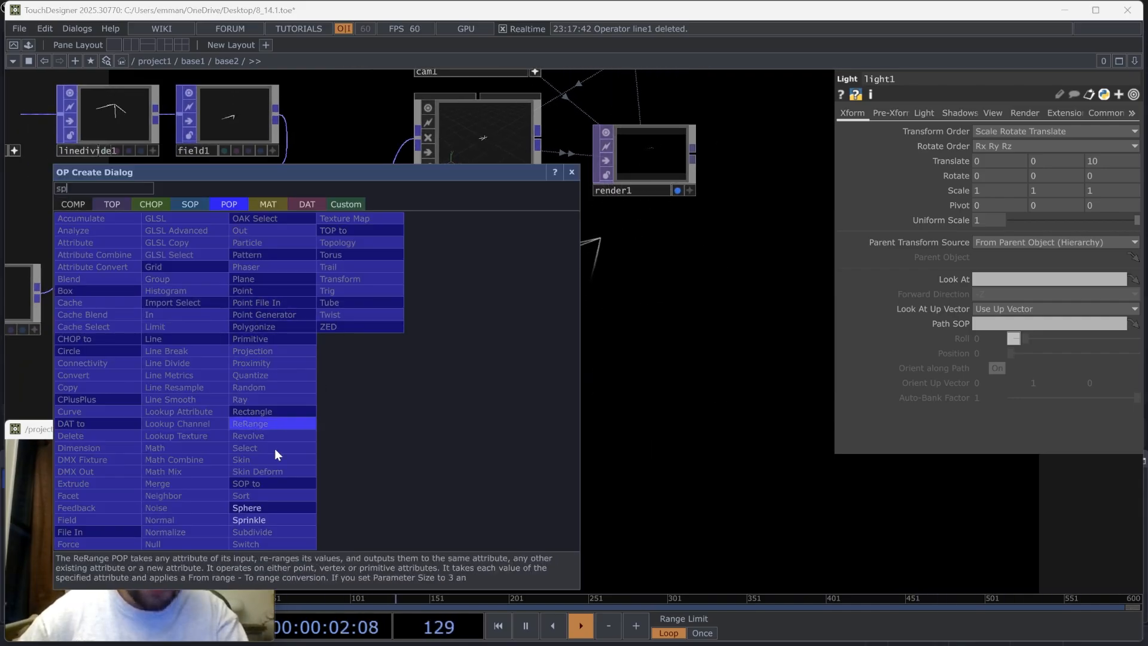
{"action": "left_click", "coordinate": [248, 512]}
{"action": "left_click", "coordinate": [321, 441]}
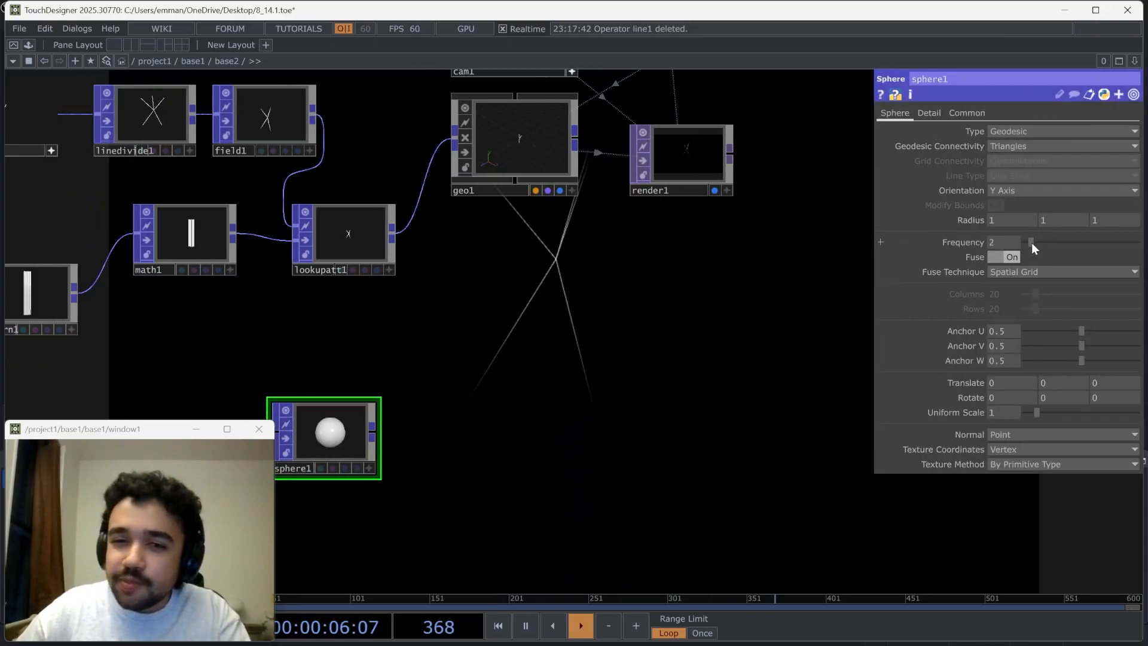
Add a Copy POP to the network between the Sphere POP and the Geometry COMP
{"action": "left_click_drag", "start_coordinate": [582, 399], "coordinate": [623, 396]}
{"action": "scroll", "coordinate": [363, 414], "scroll_direction": "up", "scroll_amount": 3}
{"action": "key", "text": "Tab"}
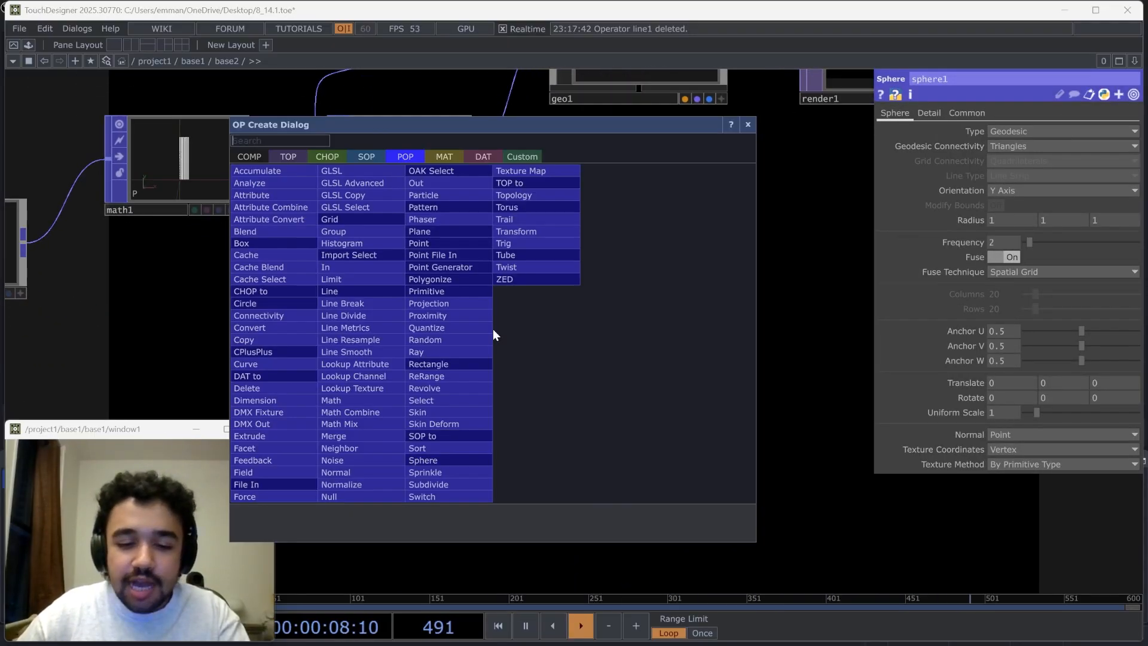
{"action": "left_click", "coordinate": [246, 340]}
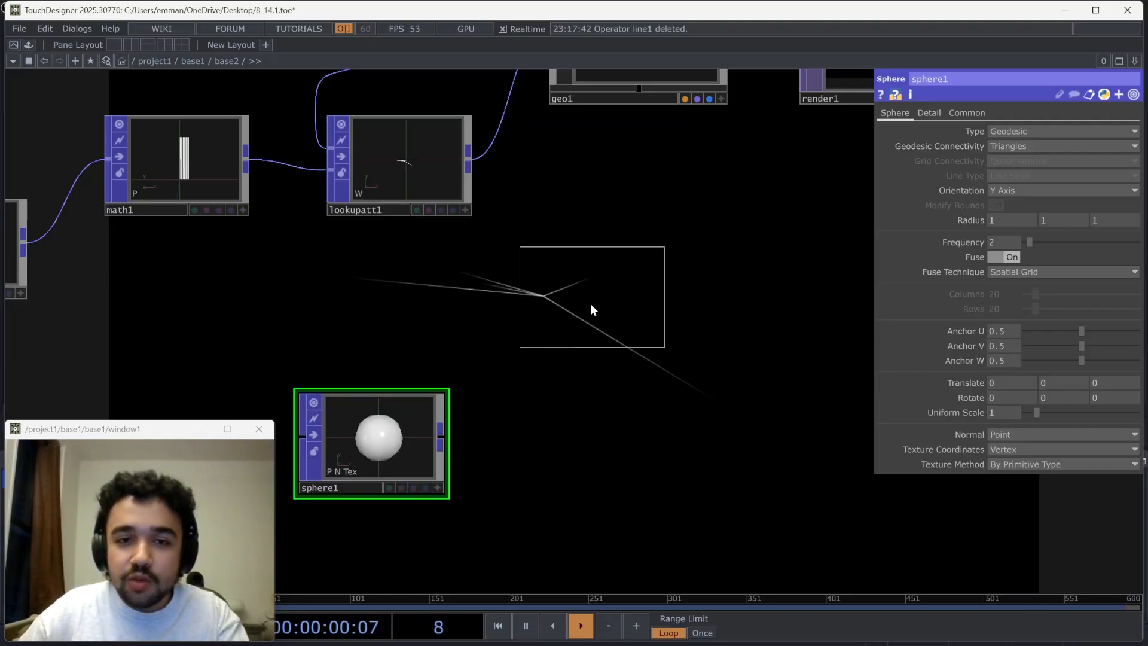
{"action": "left_click", "coordinate": [591, 306]}
{"action": "left_click", "coordinate": [472, 162]}
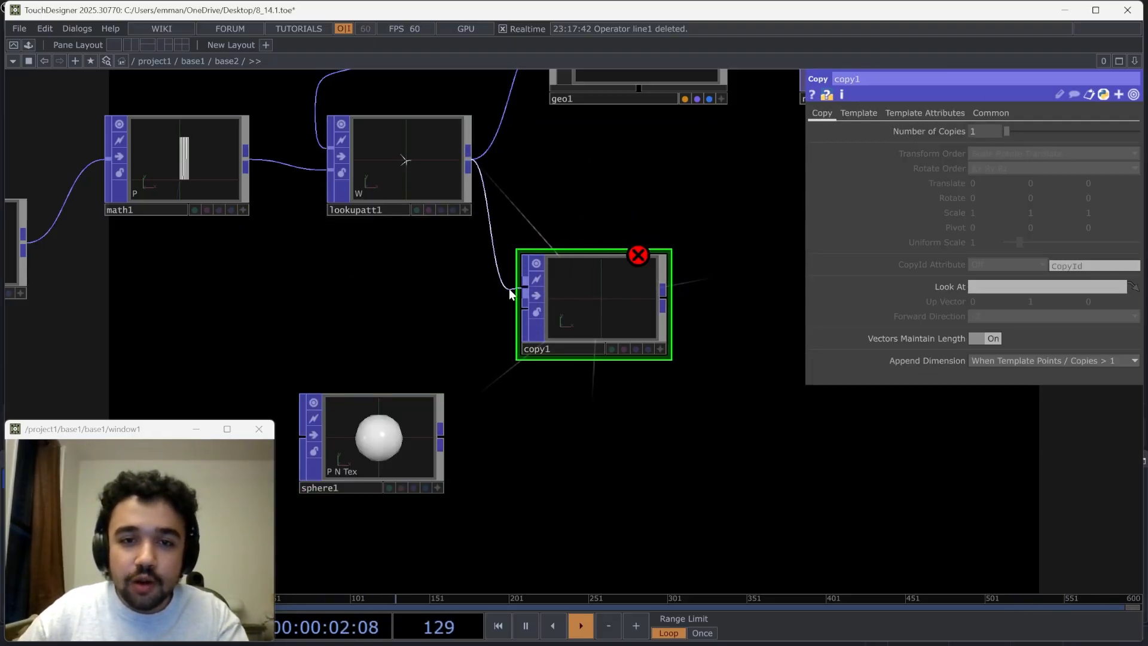
{"action": "left_click", "coordinate": [525, 289]}
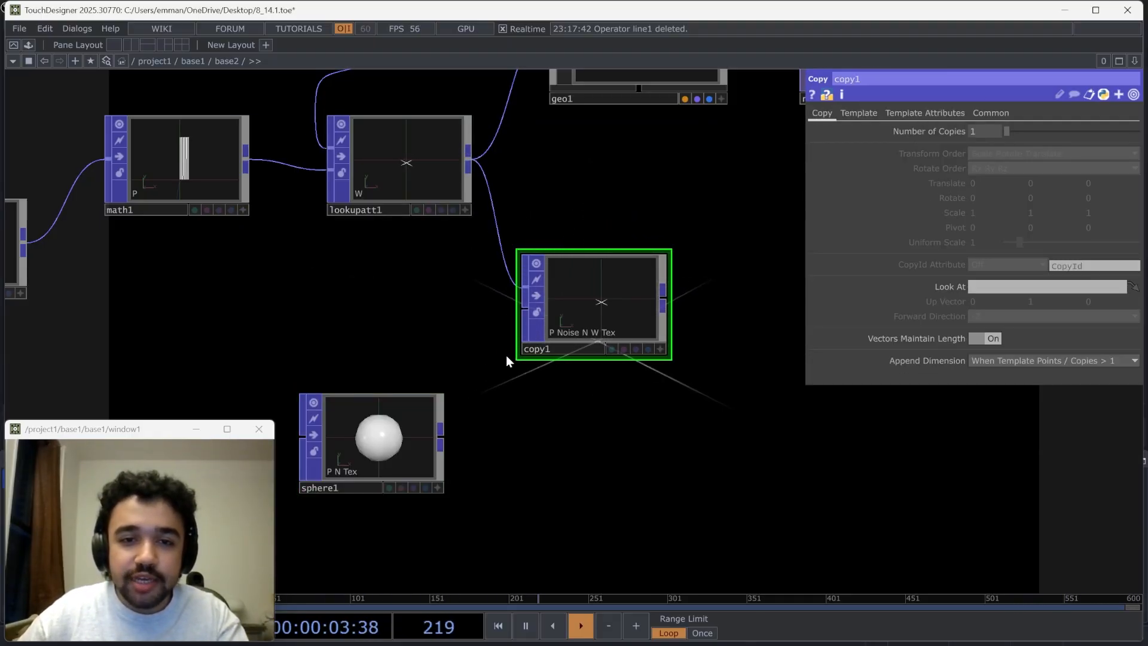
{"action": "right_click", "coordinate": [503, 270]}
{"action": "left_click", "coordinate": [530, 312]}
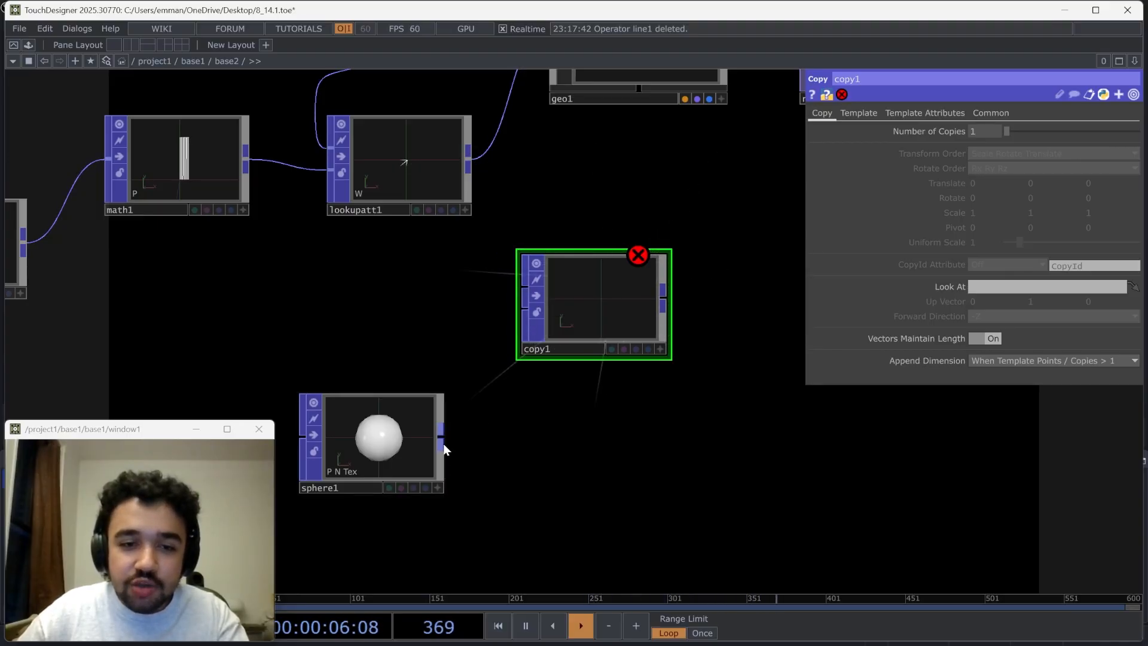
Feed the Copy POP's first input from the Sphere POP and its second input from the Lookup Attribute POP
{"action": "left_click_drag", "start_coordinate": [401, 441], "coordinate": [433, 343]}
{"action": "left_click", "coordinate": [441, 326]}
{"action": "left_click", "coordinate": [524, 288]}
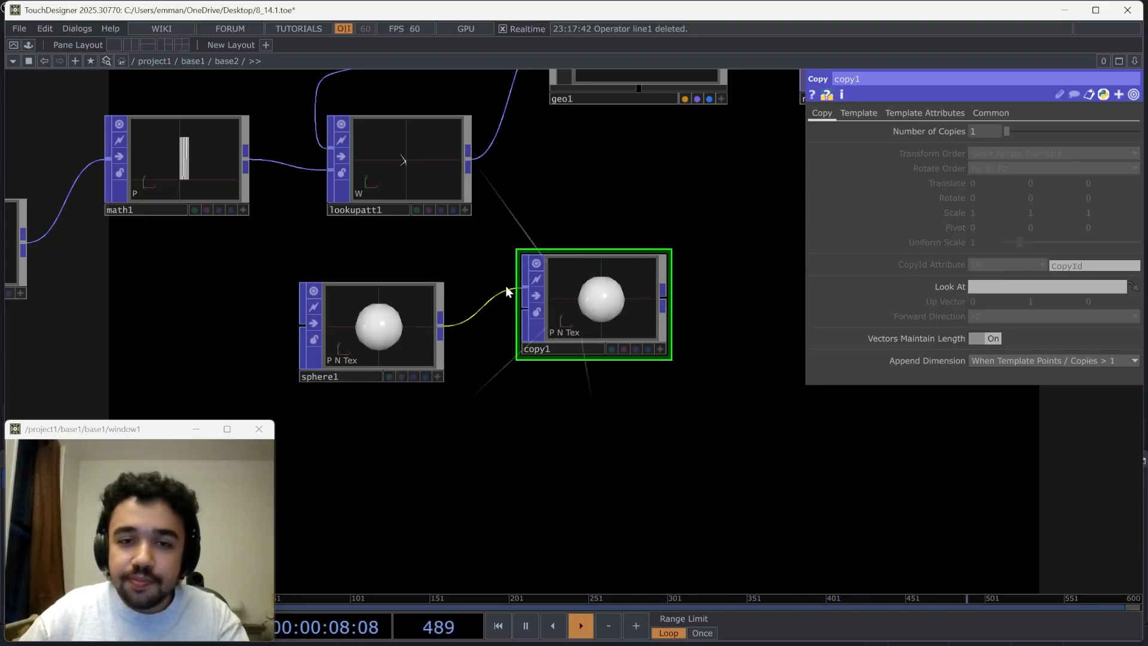
{"action": "left_click", "coordinate": [469, 159]}
{"action": "left_click", "coordinate": [524, 311]}
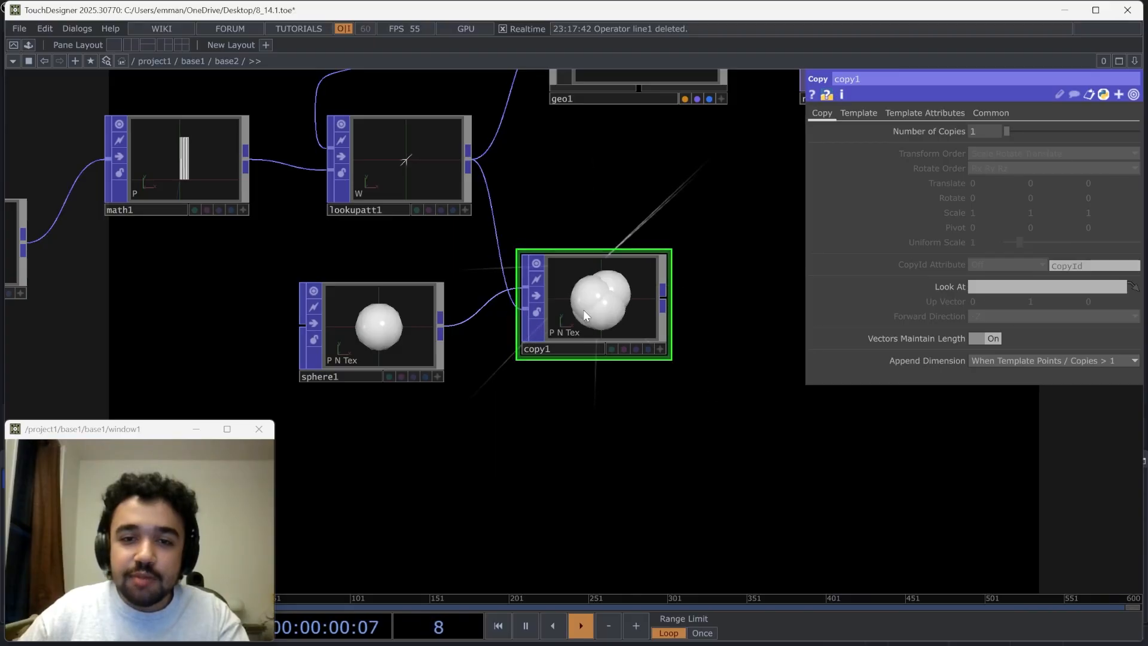
Activate the Copy POP's viewer for interactive viewing of the copied spheres
{"action": "scroll", "coordinate": [596, 323], "scroll_direction": "up", "scroll_amount": 4}
{"action": "left_click", "coordinate": [189, 333]}
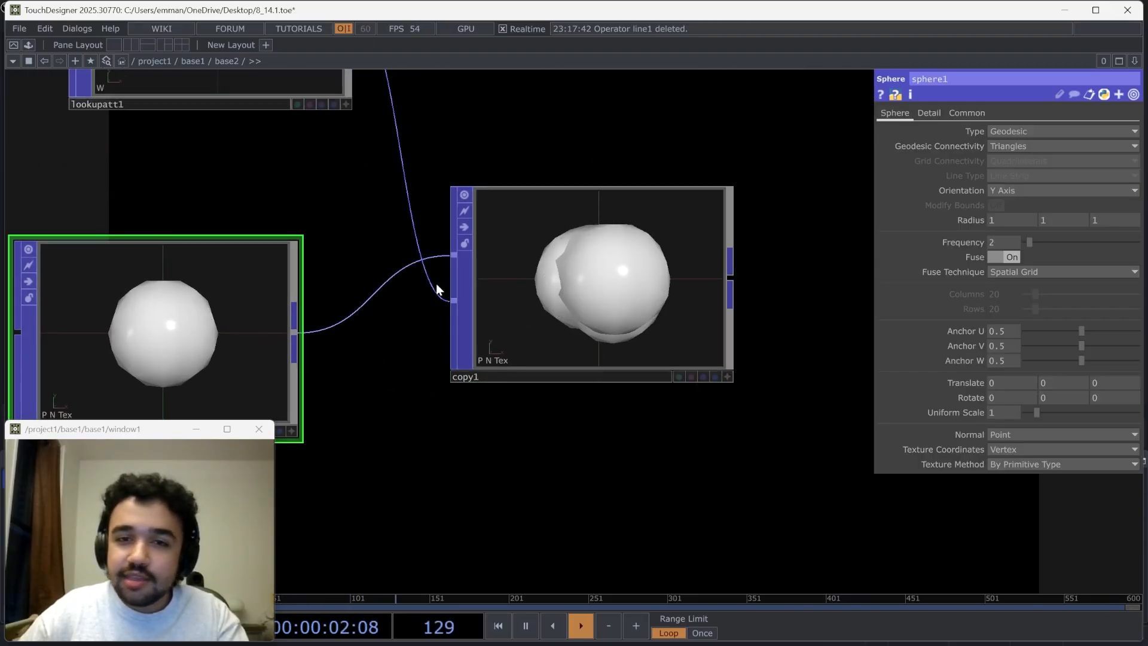
{"action": "scroll", "coordinate": [712, 284], "scroll_direction": "up", "scroll_amount": 4}
{"action": "left_click", "coordinate": [750, 465]}
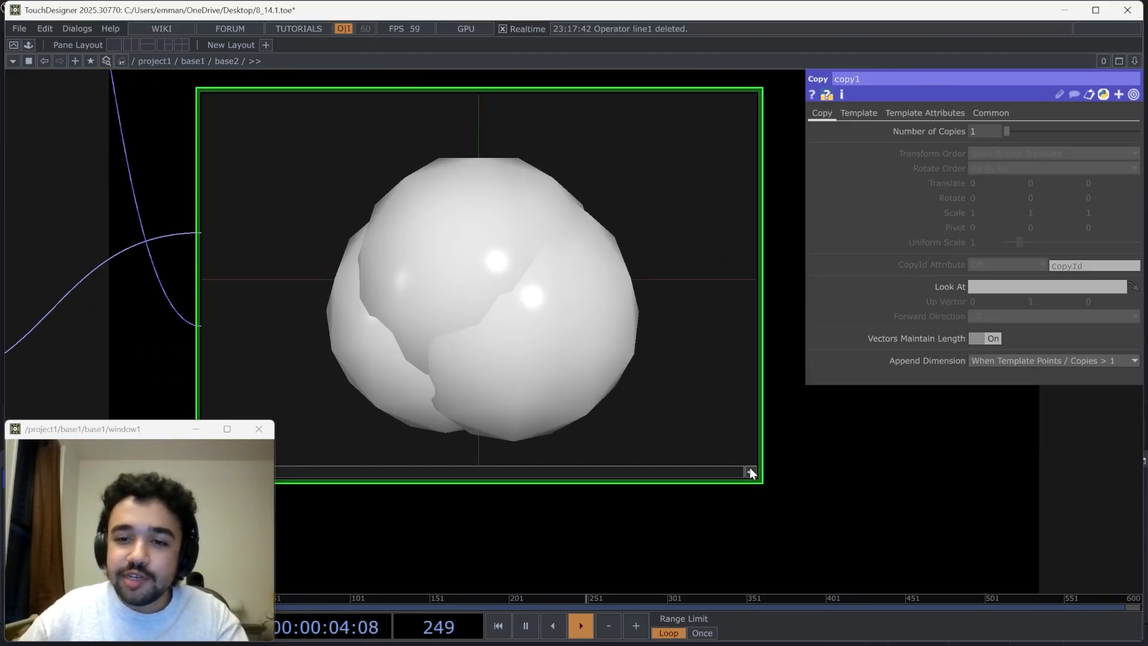
{"action": "scroll", "coordinate": [849, 497], "scroll_direction": "down", "scroll_amount": 4}
Set all three radius values of the Sphere POP to 0.1 and inspect the copies in the Copy POP's viewer
{"action": "left_click", "coordinate": [322, 420]}
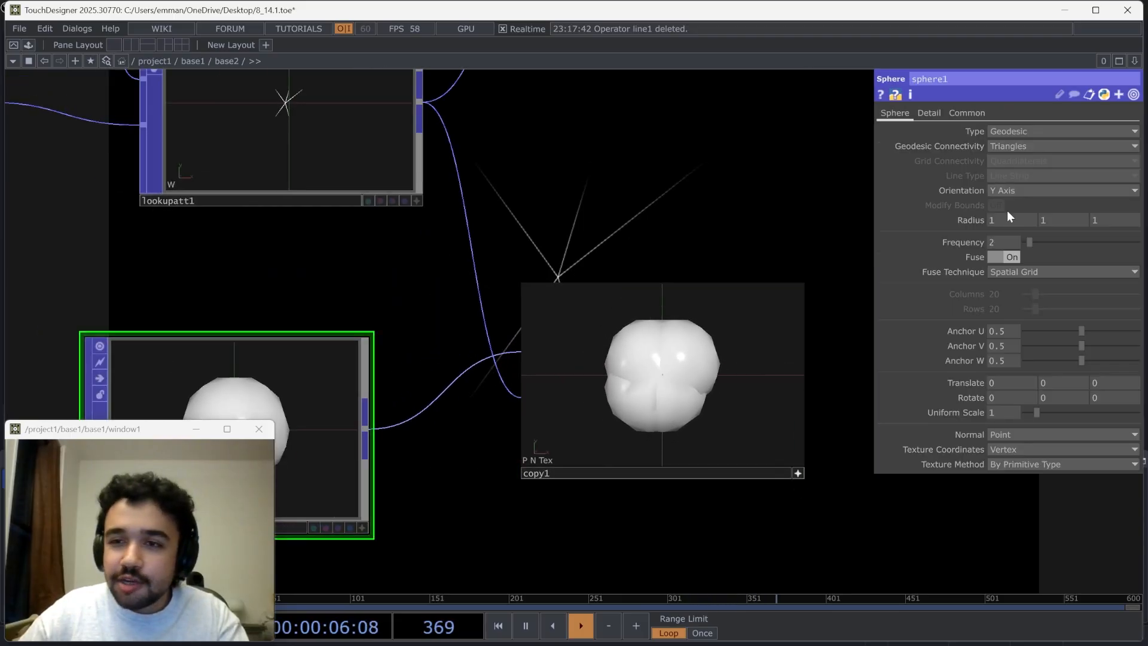
{"action": "middle_click_drag", "start_coordinate": [978, 217], "coordinate": [936, 206]}
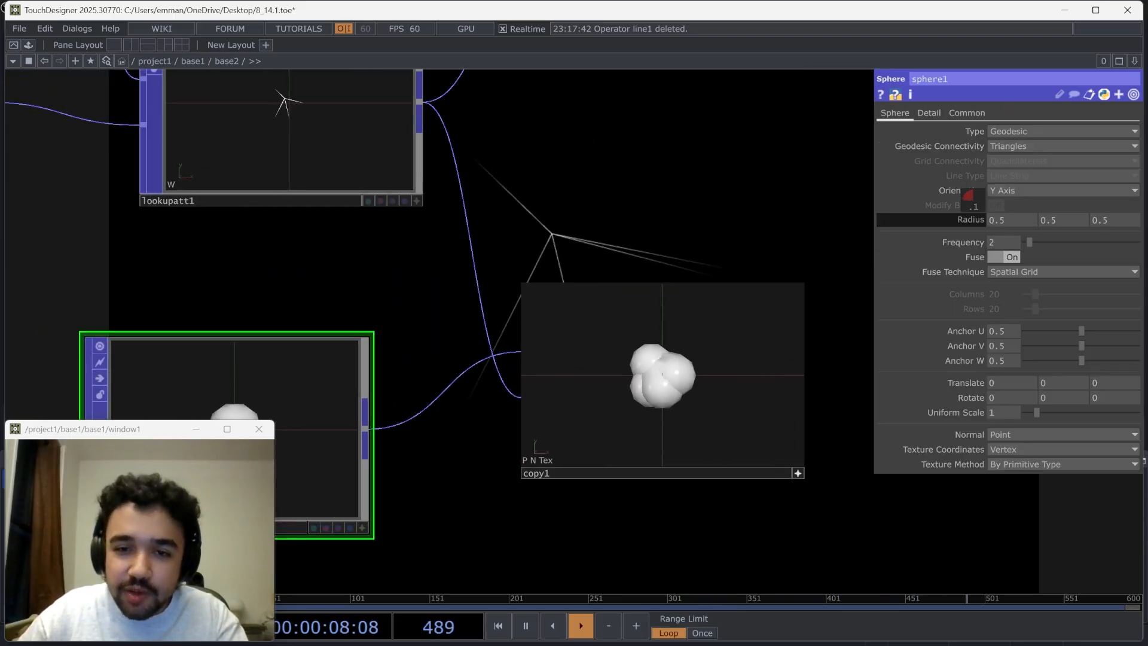
{"action": "scroll", "coordinate": [848, 400], "scroll_direction": "up", "scroll_amount": 2}
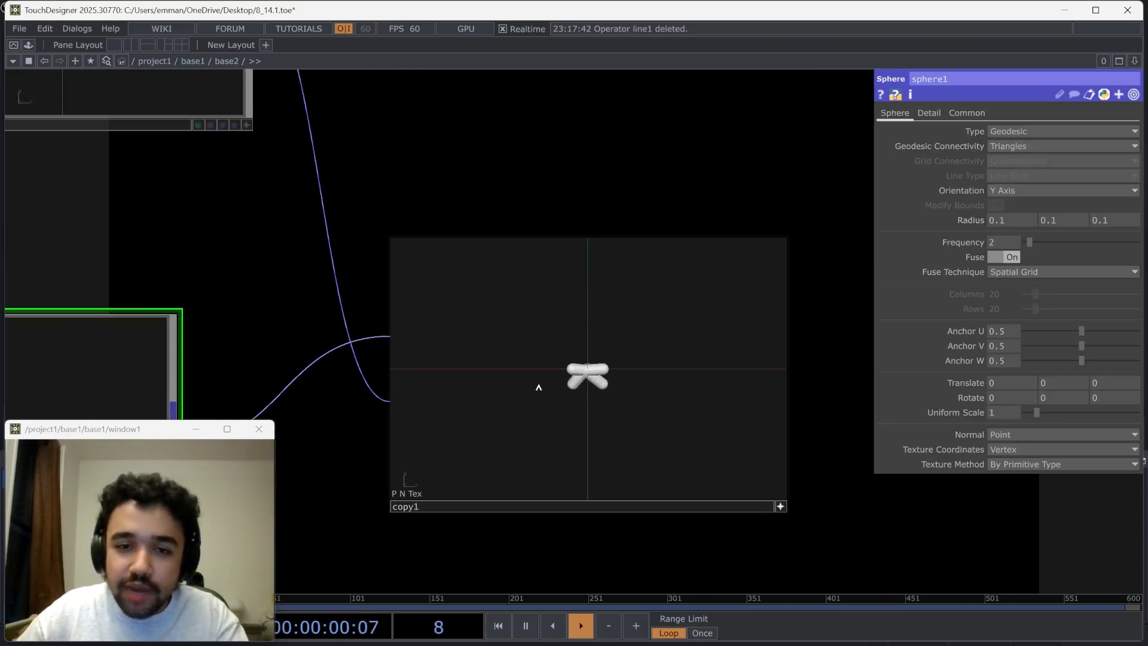
{"action": "scroll", "coordinate": [593, 369], "scroll_direction": "up", "scroll_amount": 3}
{"action": "left_click_drag", "start_coordinate": [593, 369], "coordinate": [646, 361]}
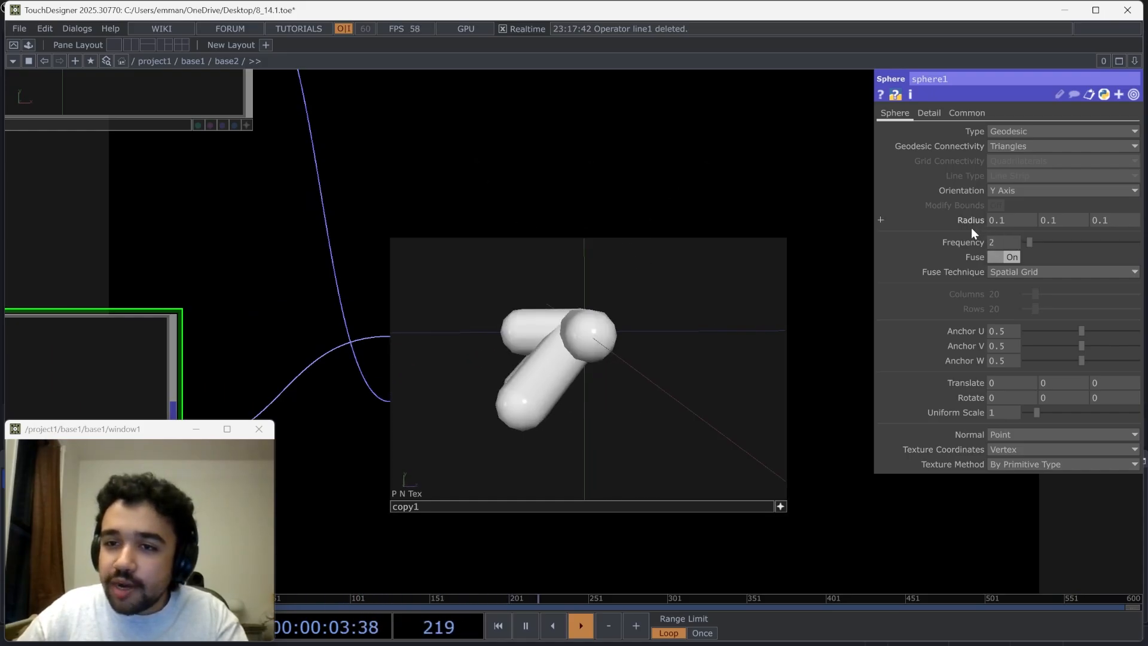
Set all three radius values of the Sphere POP to 0.03 and inspect the copied spheres from other angles
{"action": "middle_click_drag", "start_coordinate": [974, 223], "coordinate": [950, 203]}
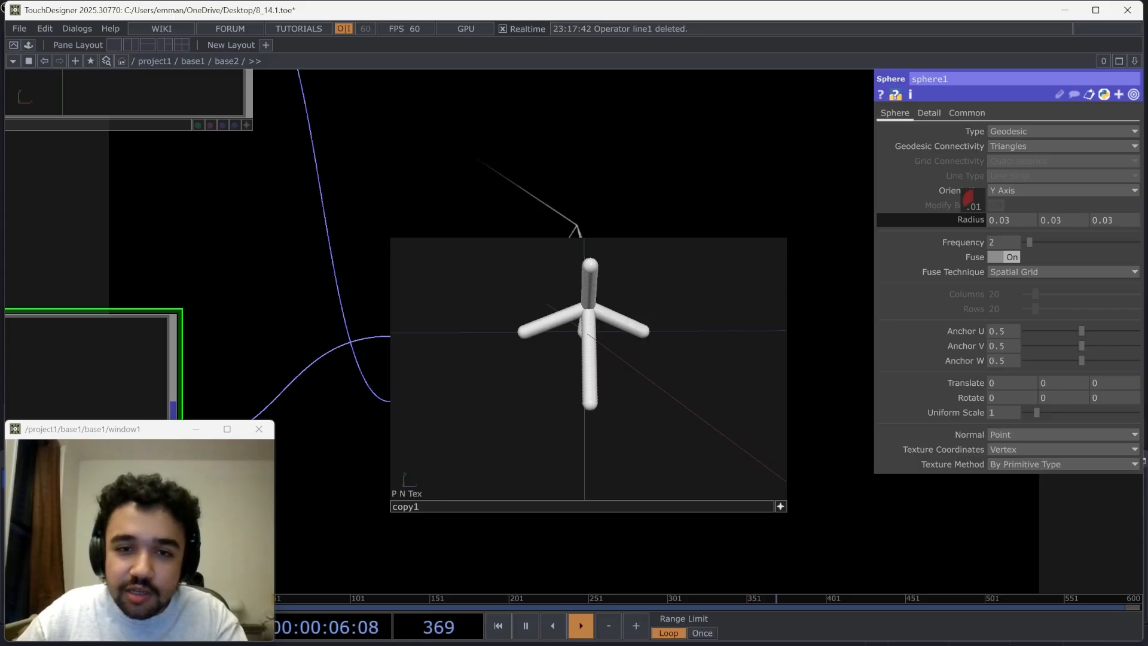
{"action": "scroll", "coordinate": [586, 311], "scroll_direction": "up", "scroll_amount": 4}
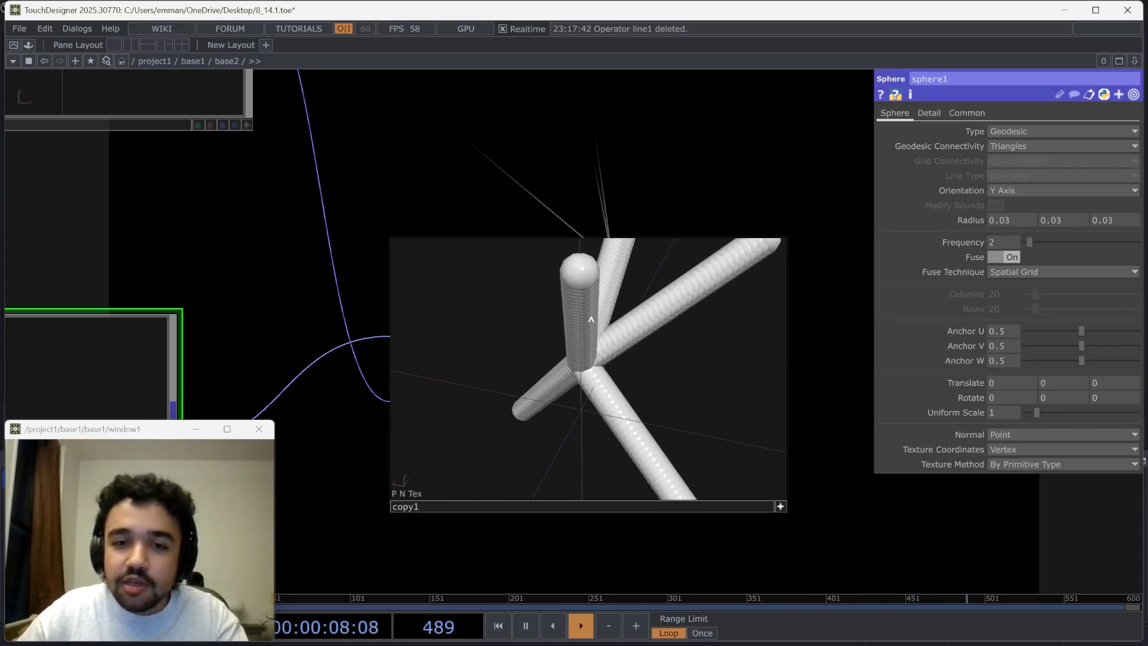
{"action": "left_click_drag", "start_coordinate": [590, 321], "coordinate": [616, 382]}
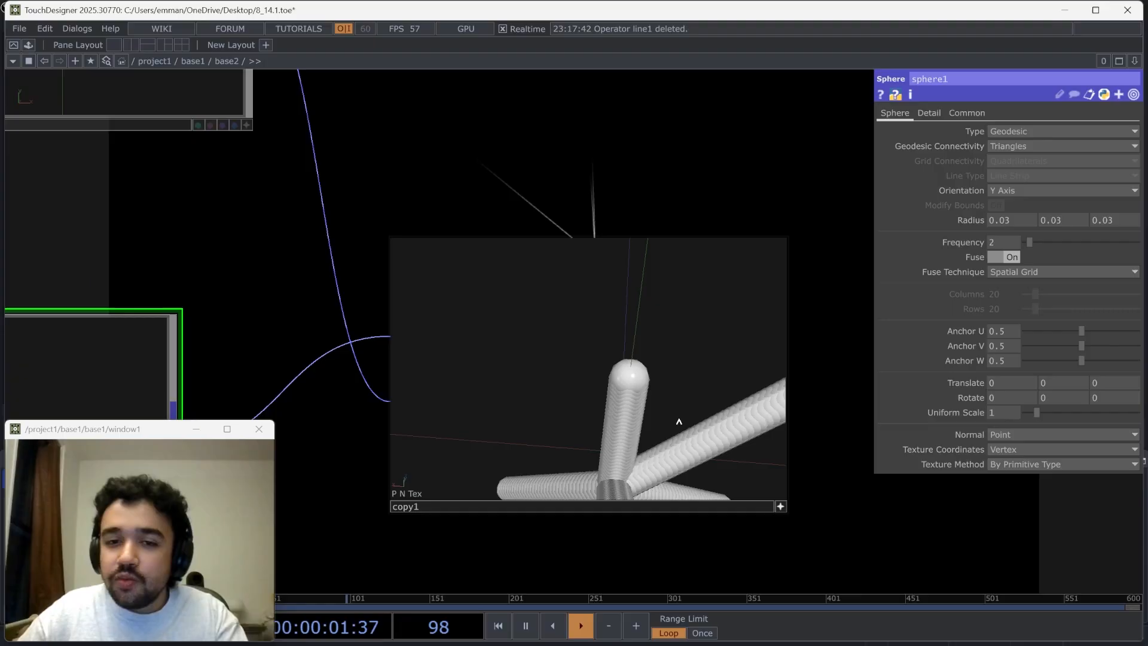
{"action": "middle_click_drag", "start_coordinate": [679, 422], "coordinate": [666, 359]}
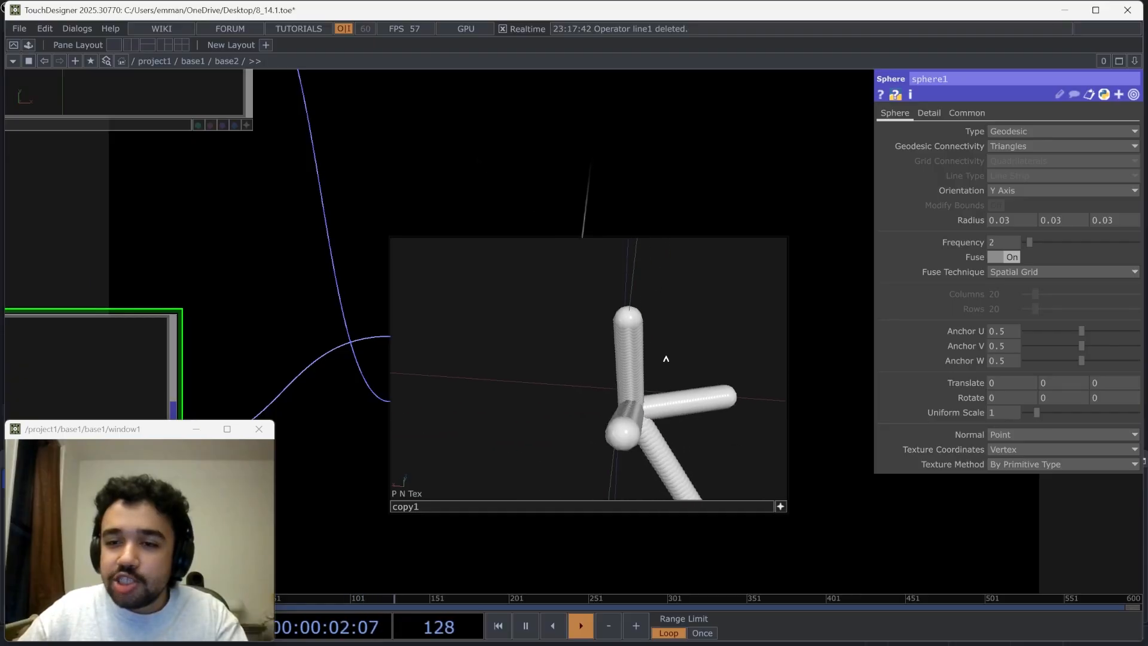
Enable Template Scale on the Copy POP and drive it with the W attribute
{"action": "left_click", "coordinate": [756, 469]}
{"action": "left_click", "coordinate": [861, 114]}
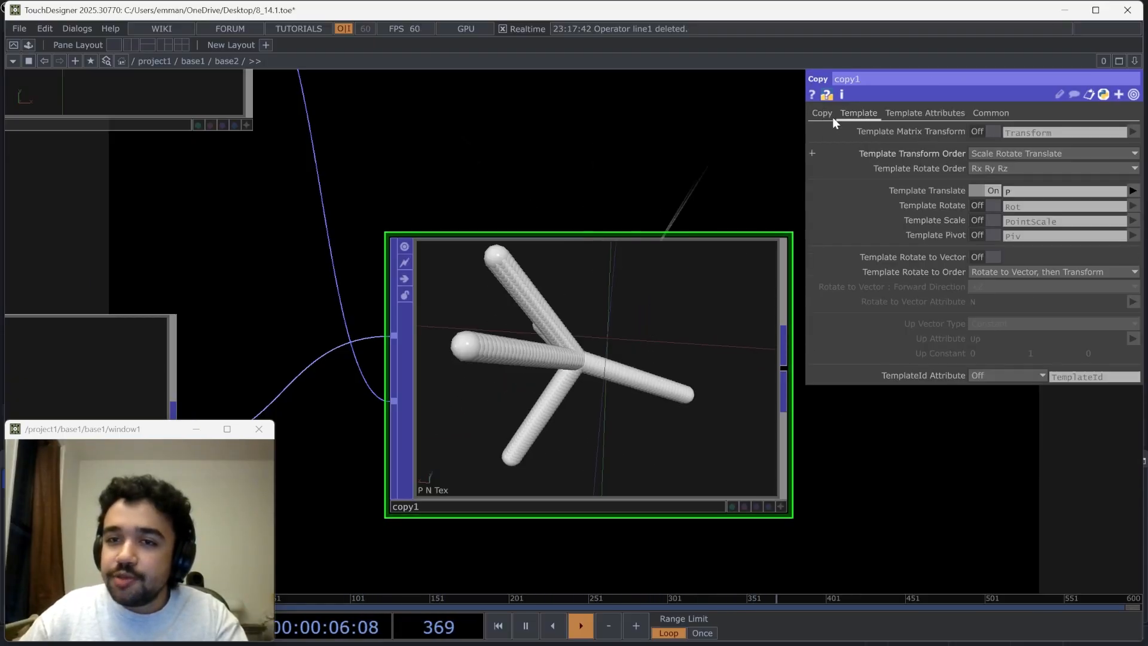
{"action": "left_click", "coordinate": [991, 221]}
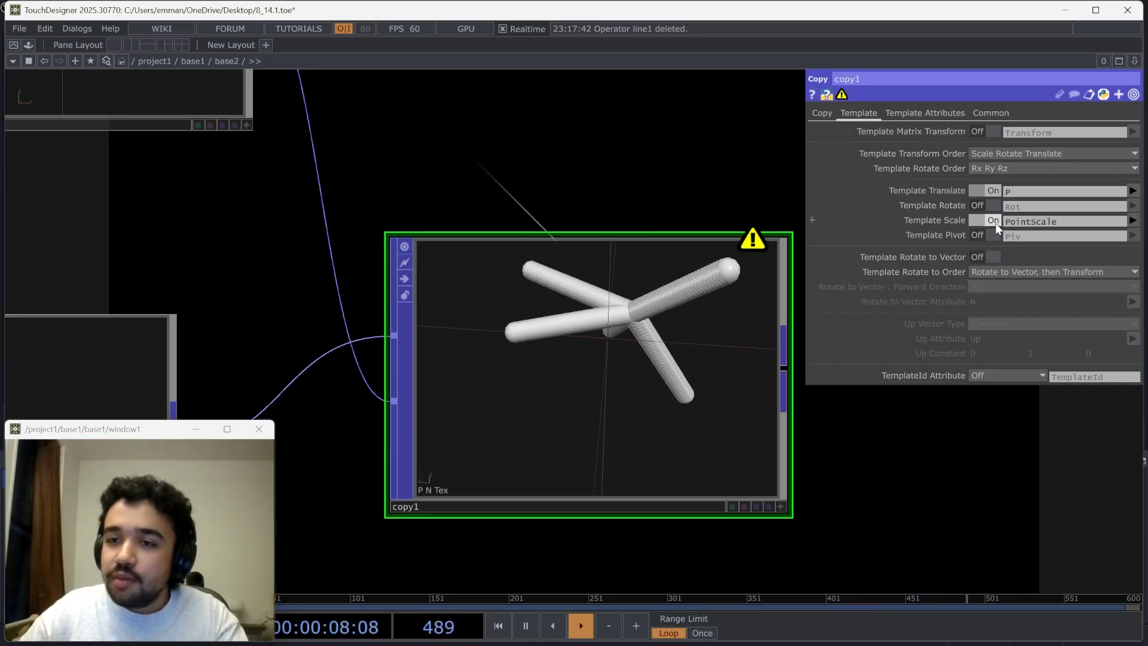
{"action": "type", "text": "w"}
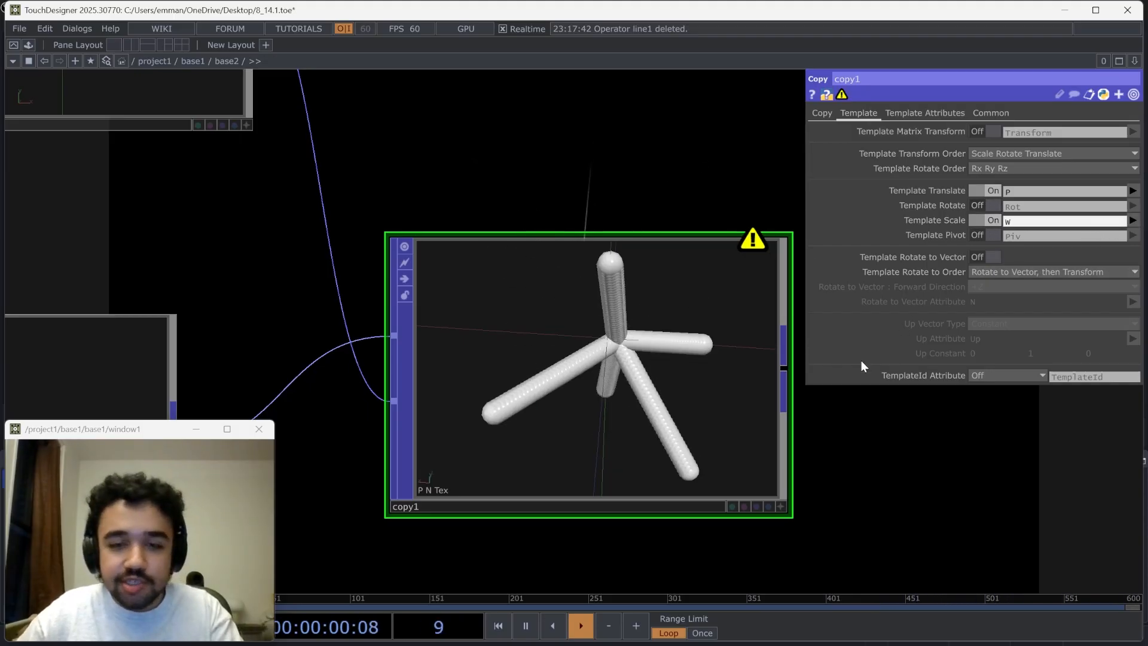
{"action": "key", "text": "Return"}
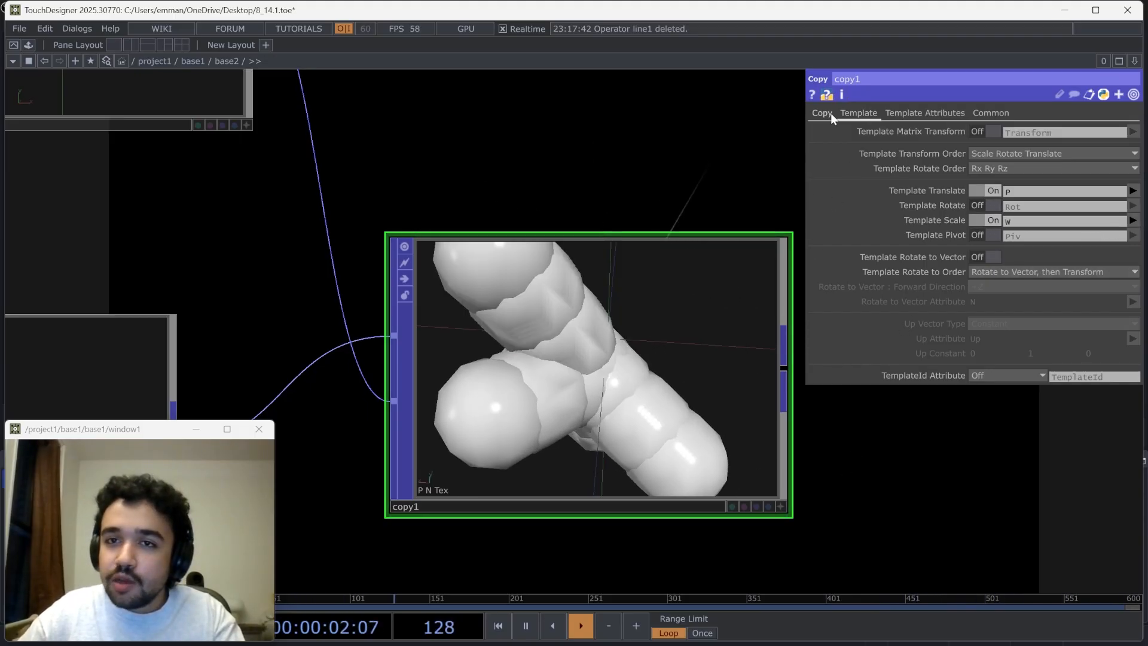
Set all three radius values of the Sphere POP to 0.005 and inspect the scaled copies in the Copy POP's viewer
{"action": "scroll", "coordinate": [453, 203], "scroll_direction": "down", "scroll_amount": 2}
{"action": "left_click", "coordinate": [195, 331]}
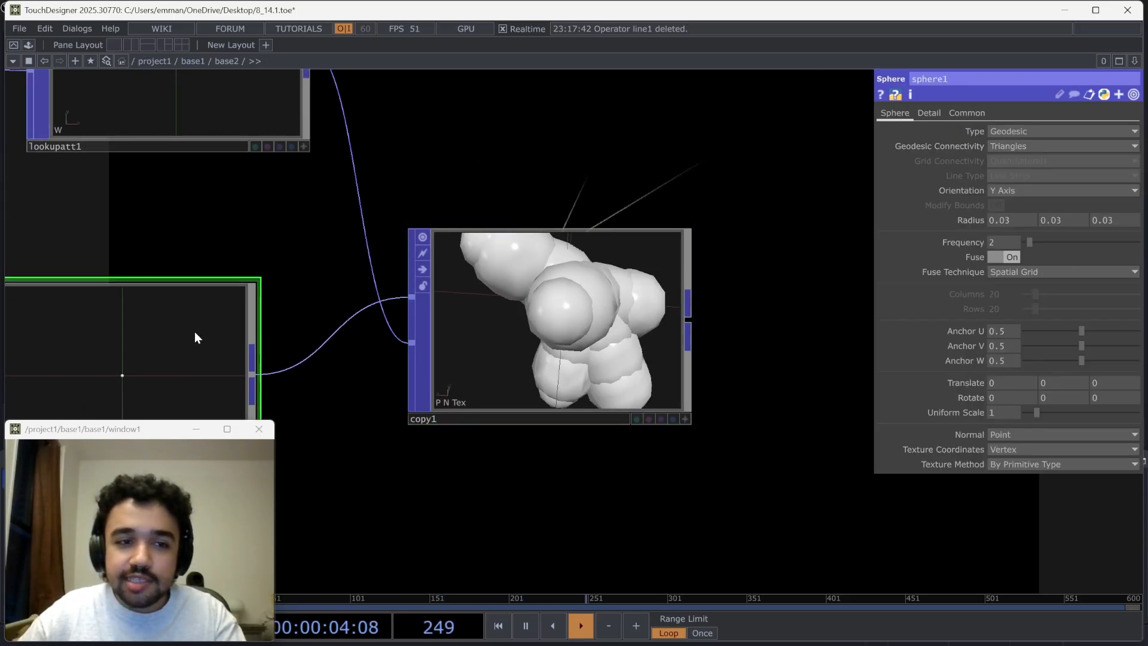
{"action": "scroll", "coordinate": [195, 331], "scroll_direction": "up", "scroll_amount": 3}
{"action": "left_click_drag", "start_coordinate": [513, 213], "coordinate": [347, 217]}
{"action": "scroll", "coordinate": [346, 217], "scroll_direction": "down", "scroll_amount": 2}
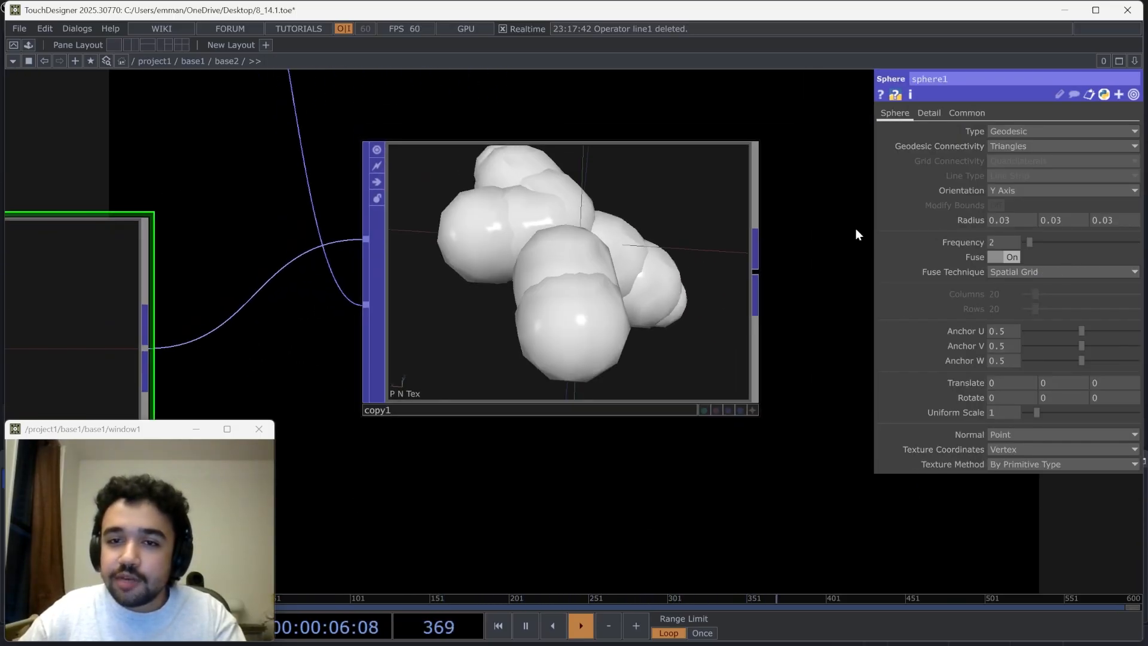
{"action": "left_click_drag", "start_coordinate": [967, 223], "coordinate": [966, 239]}
{"action": "left_click_drag", "start_coordinate": [881, 220], "coordinate": [984, 197]}
{"action": "left_click", "coordinate": [752, 410]}
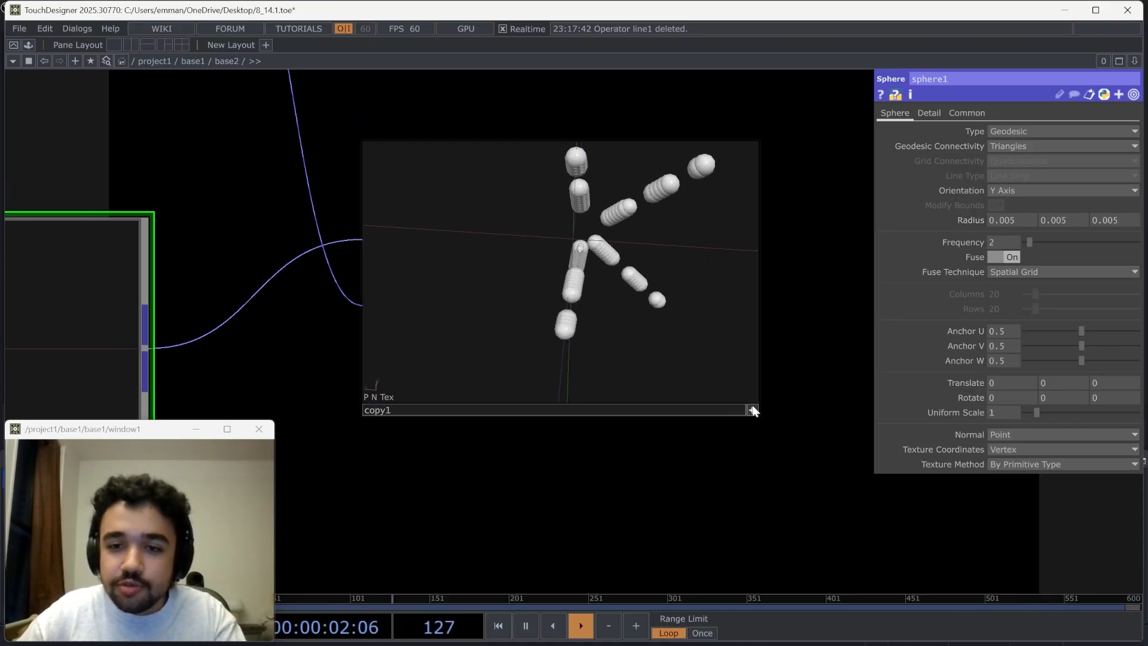
{"action": "left_click_drag", "start_coordinate": [688, 338], "coordinate": [773, 297]}
{"action": "scroll", "coordinate": [773, 301], "scroll_direction": "down", "scroll_amount": 10}
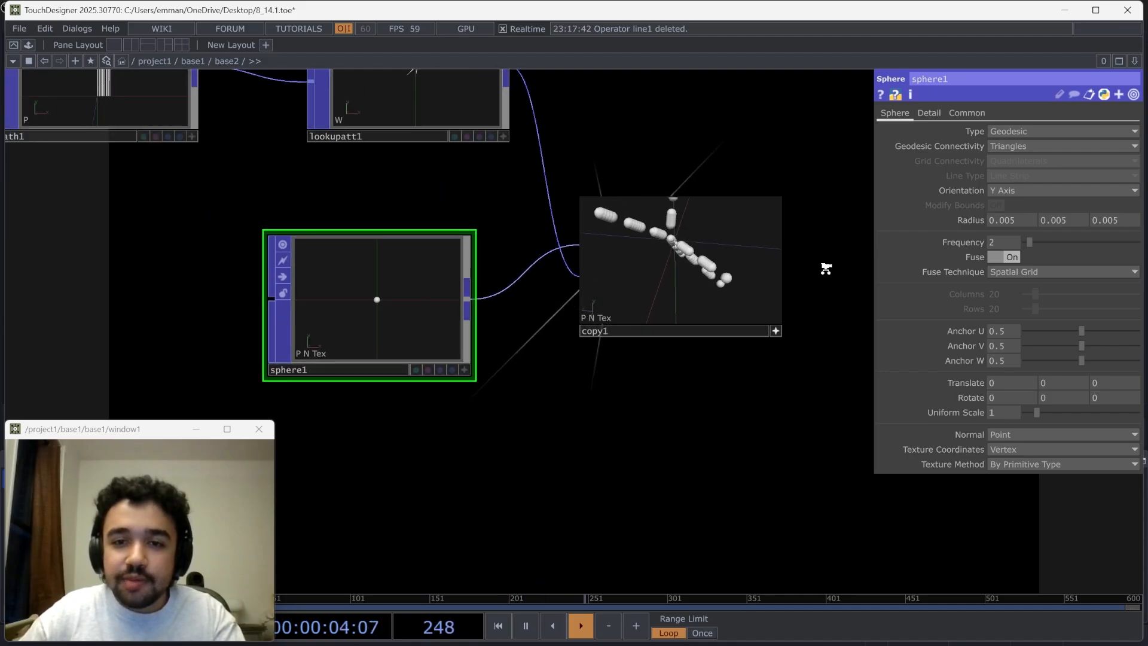
Feed the Geometry COMP from the Copy POP instead of the Lookup Attribute POP
{"action": "left_click", "coordinate": [718, 369]}
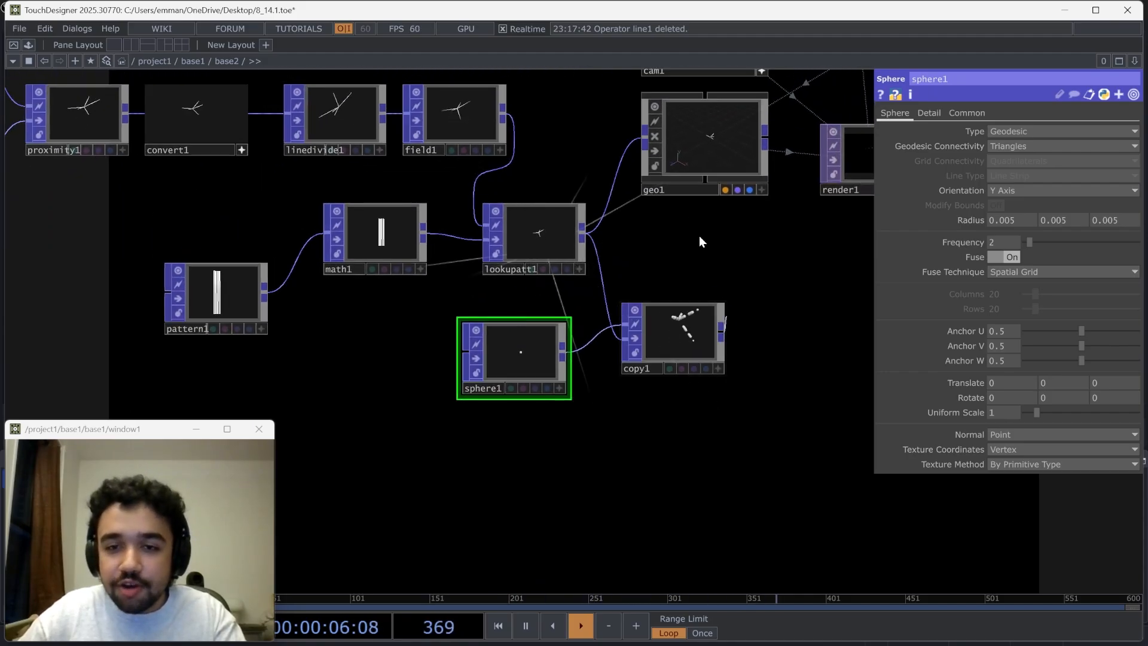
{"action": "left_click_drag", "start_coordinate": [623, 133], "coordinate": [641, 138]}
{"action": "left_click_drag", "start_coordinate": [738, 275], "coordinate": [437, 453]}
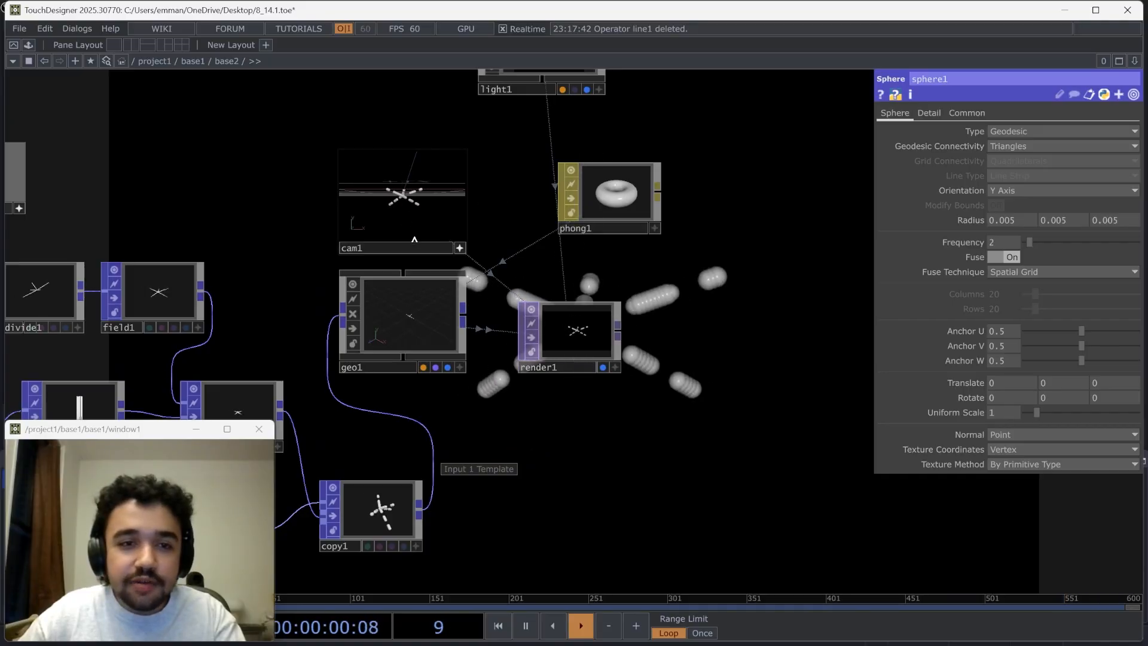
Change the Pattern POP's second component type to Sine
{"action": "left_click_drag", "start_coordinate": [281, 526], "coordinate": [485, 440]}
{"action": "left_click", "coordinate": [157, 387]}
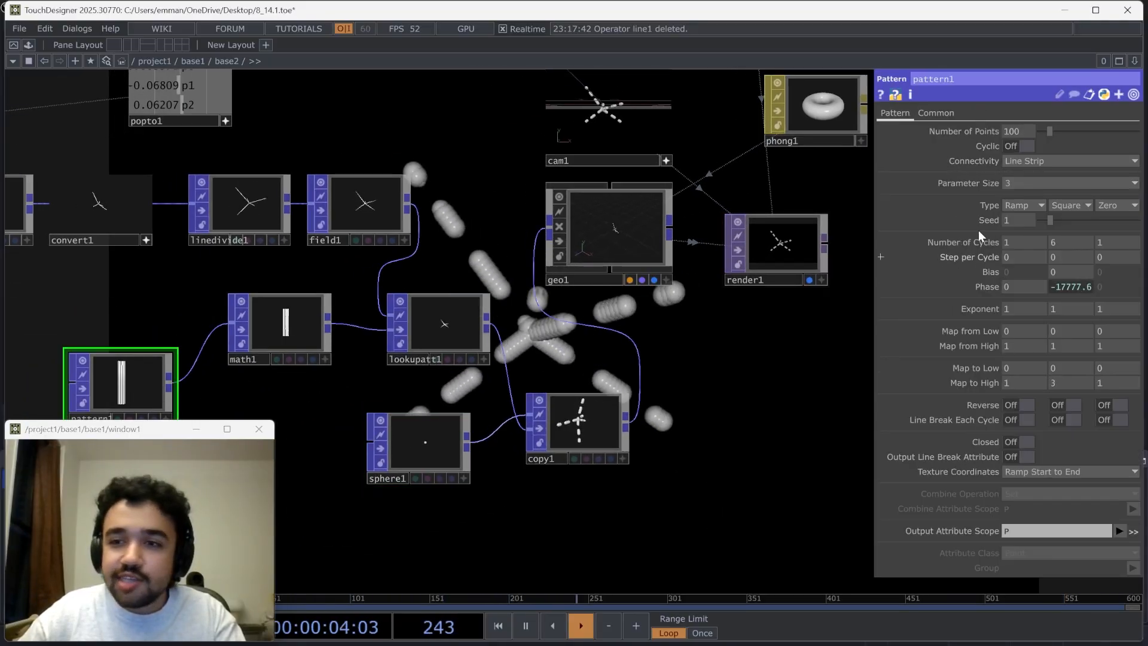
{"action": "left_click", "coordinate": [1064, 203]}
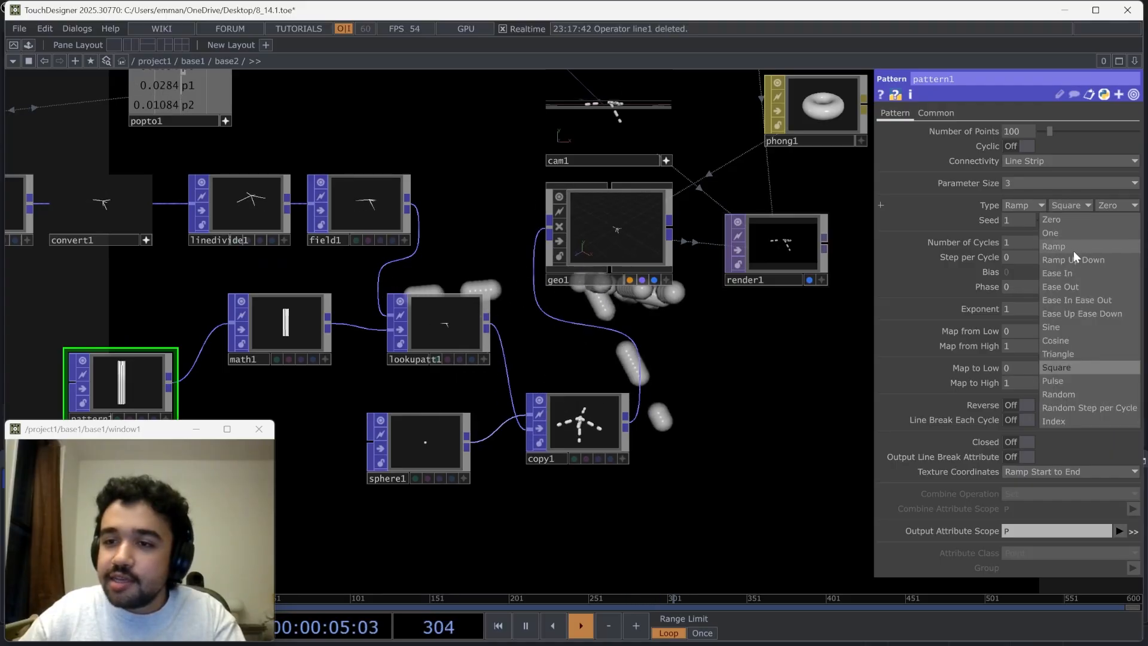
{"action": "left_click", "coordinate": [1060, 323]}
{"action": "left_click_drag", "start_coordinate": [781, 368], "coordinate": [933, 308]}
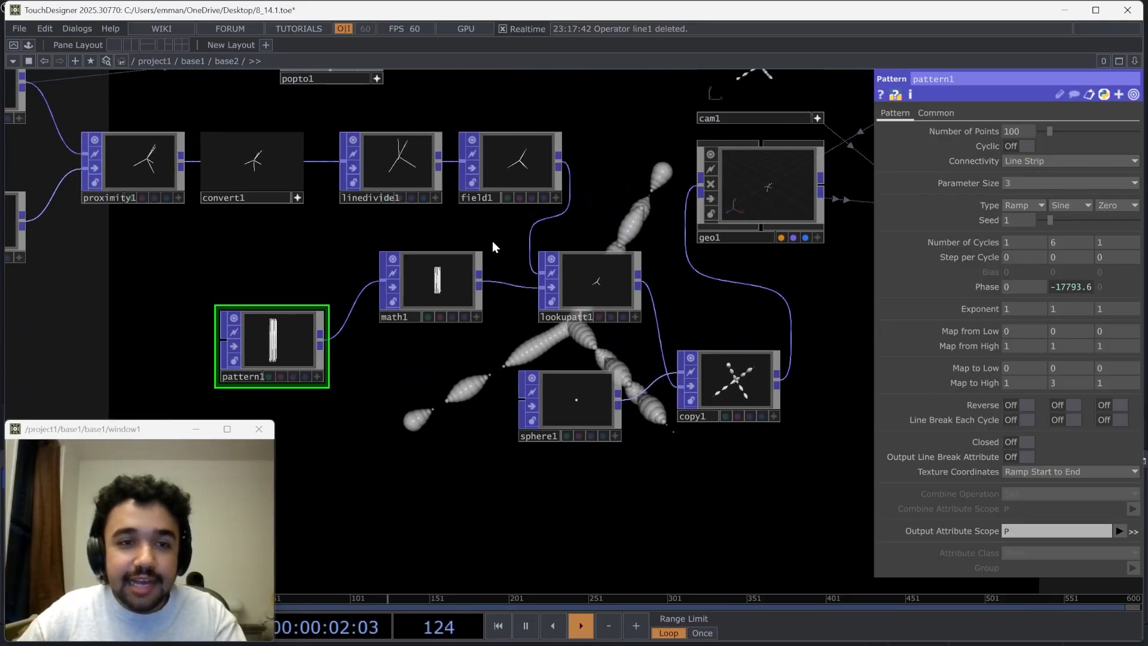
Insert a Noise POP on the connection between the Line Divide POP and the Field POP
{"action": "left_click_drag", "start_coordinate": [475, 264], "coordinate": [486, 290]}
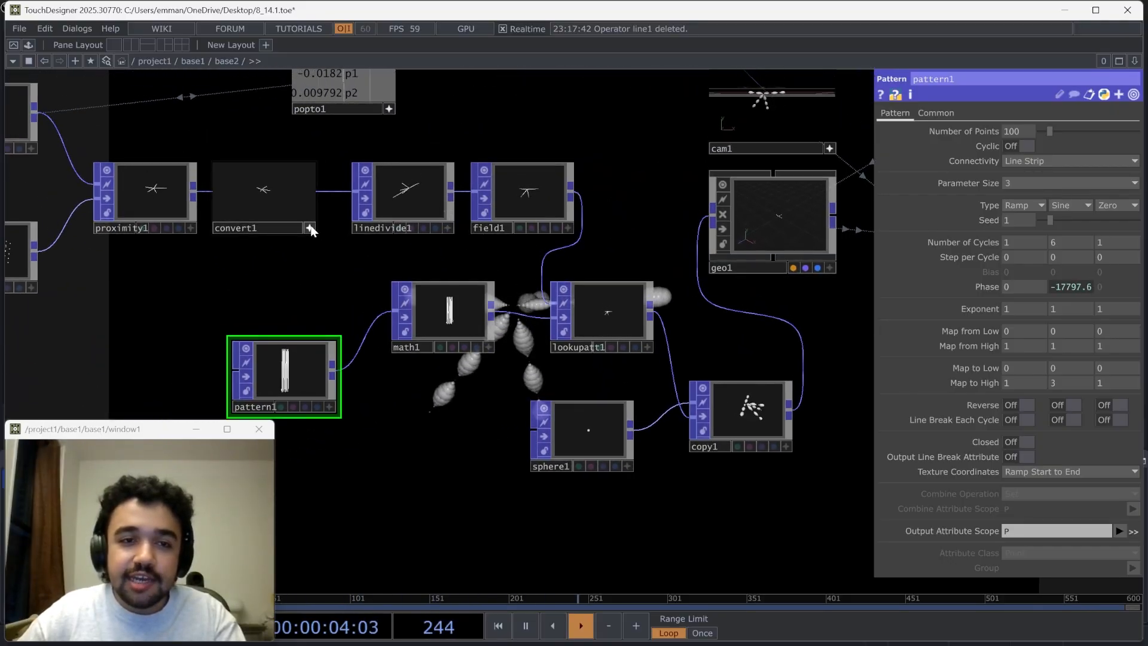
{"action": "scroll", "coordinate": [444, 191], "scroll_direction": "up", "scroll_amount": 5}
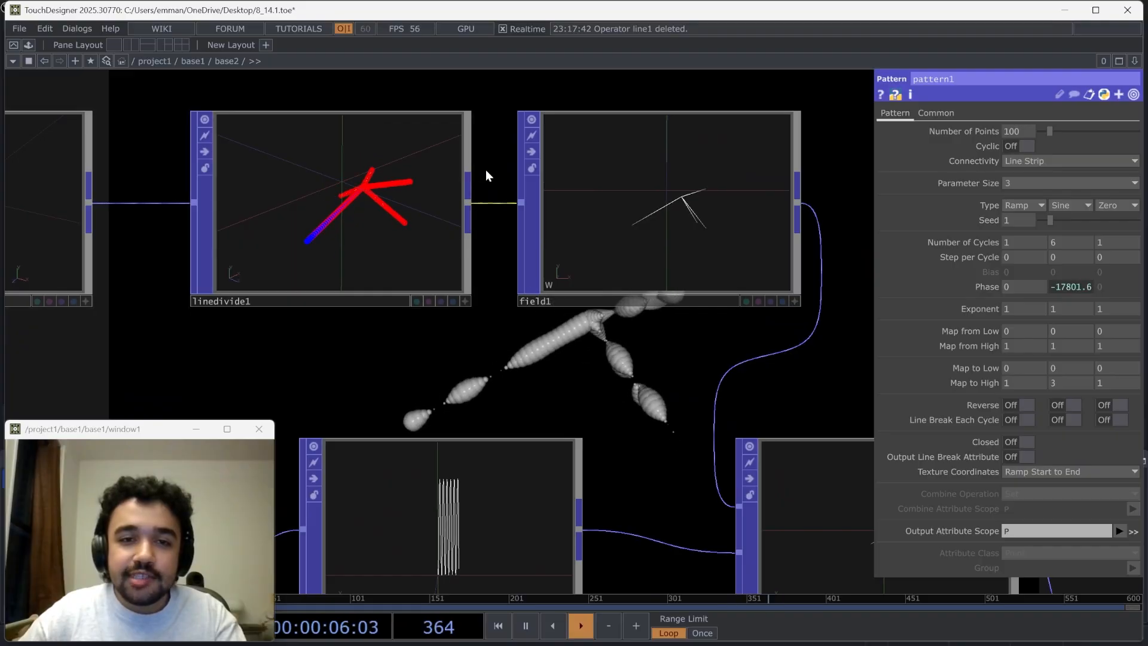
{"action": "left_click_drag", "start_coordinate": [485, 170], "coordinate": [479, 349]}
{"action": "right_click", "coordinate": [480, 353]}
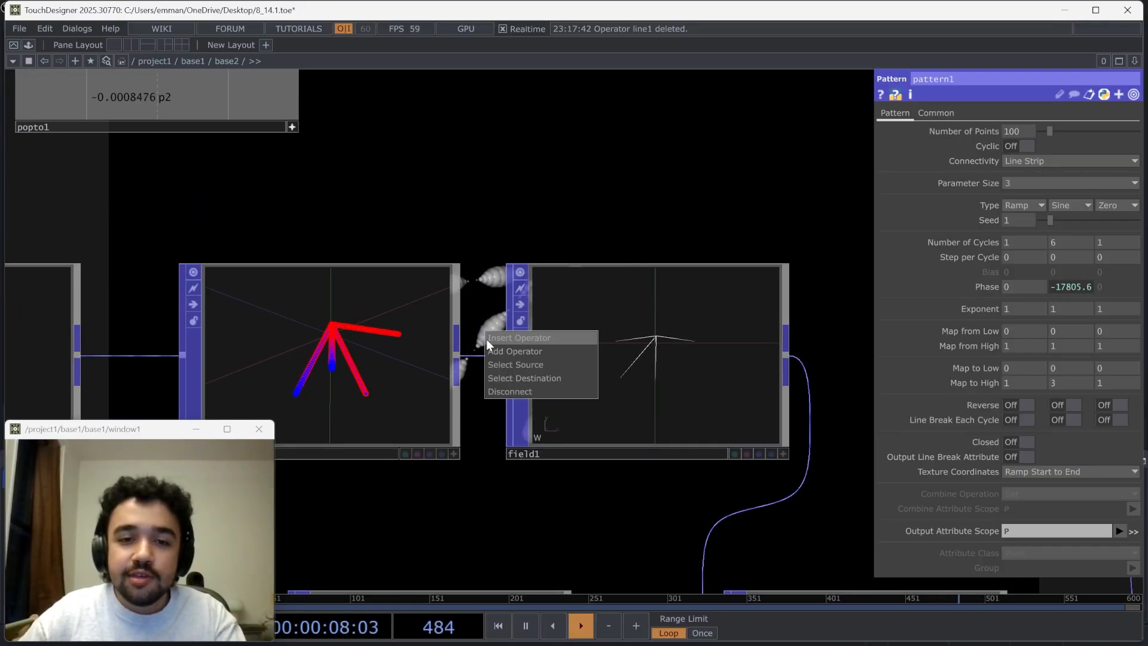
{"action": "left_click", "coordinate": [486, 339]}
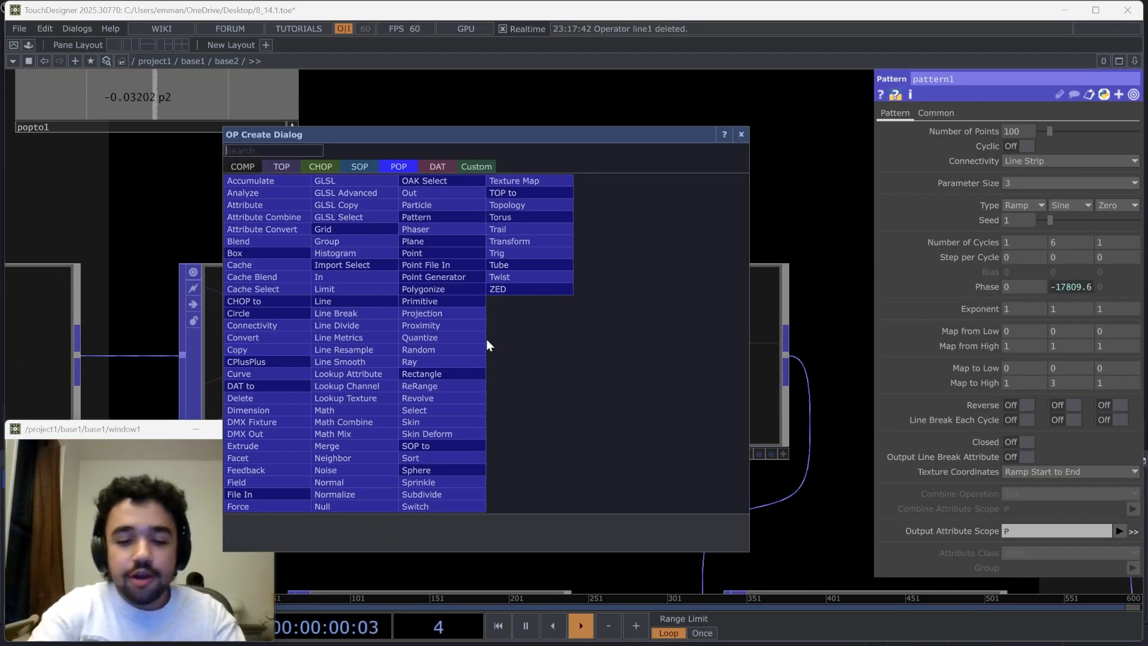
{"action": "type", "text": "noi"}
{"action": "left_click", "coordinate": [326, 470]}
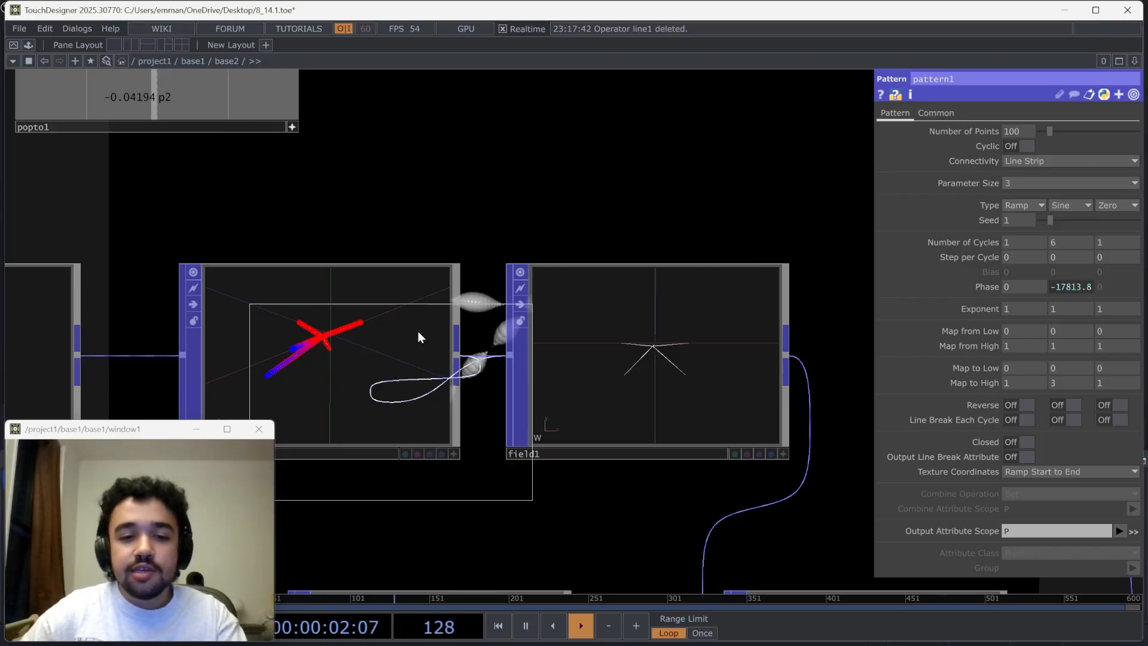
{"action": "left_click", "coordinate": [508, 159]}
{"action": "left_click_drag", "start_coordinate": [736, 162], "coordinate": [537, 364]}
{"action": "left_click_drag", "start_coordinate": [719, 383], "coordinate": [850, 213]}
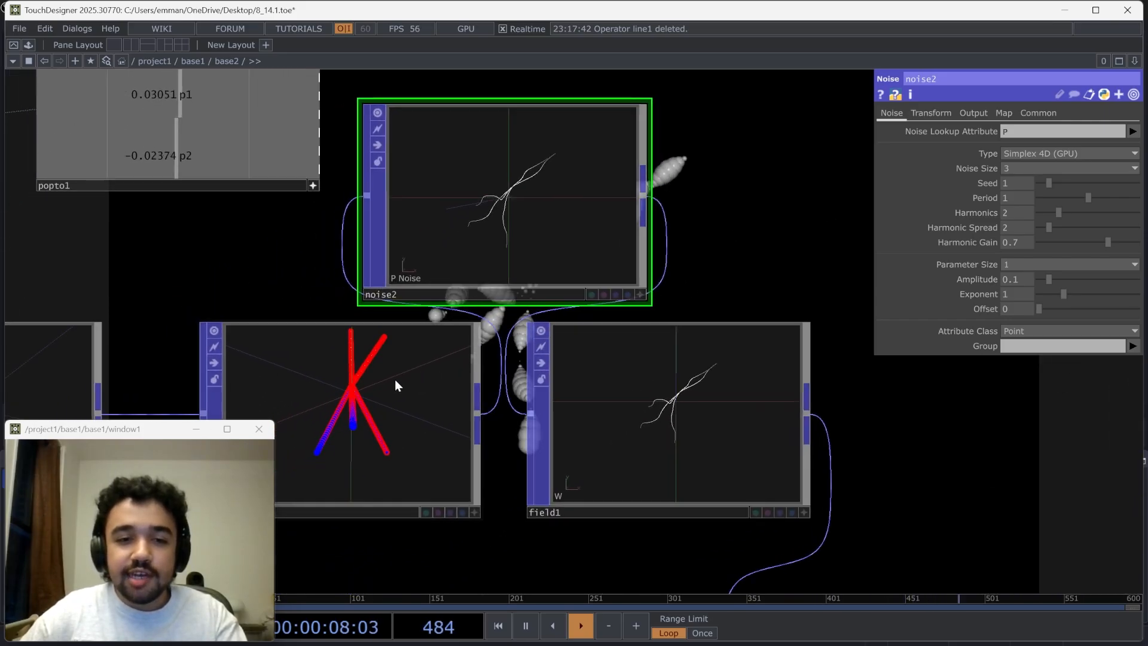
Make room beside the Line Divide POP and line the new Noise POP up between it and the Field POP
{"action": "scroll", "coordinate": [720, 272], "scroll_direction": "down", "scroll_amount": 5}
{"action": "scroll", "coordinate": [725, 271], "scroll_direction": "down", "scroll_amount": 2}
{"action": "left_click_drag", "start_coordinate": [796, 313], "coordinate": [472, 293]}
{"action": "left_click_drag", "start_coordinate": [388, 289], "coordinate": [506, 290]}
{"action": "left_click_drag", "start_coordinate": [361, 239], "coordinate": [428, 318]}
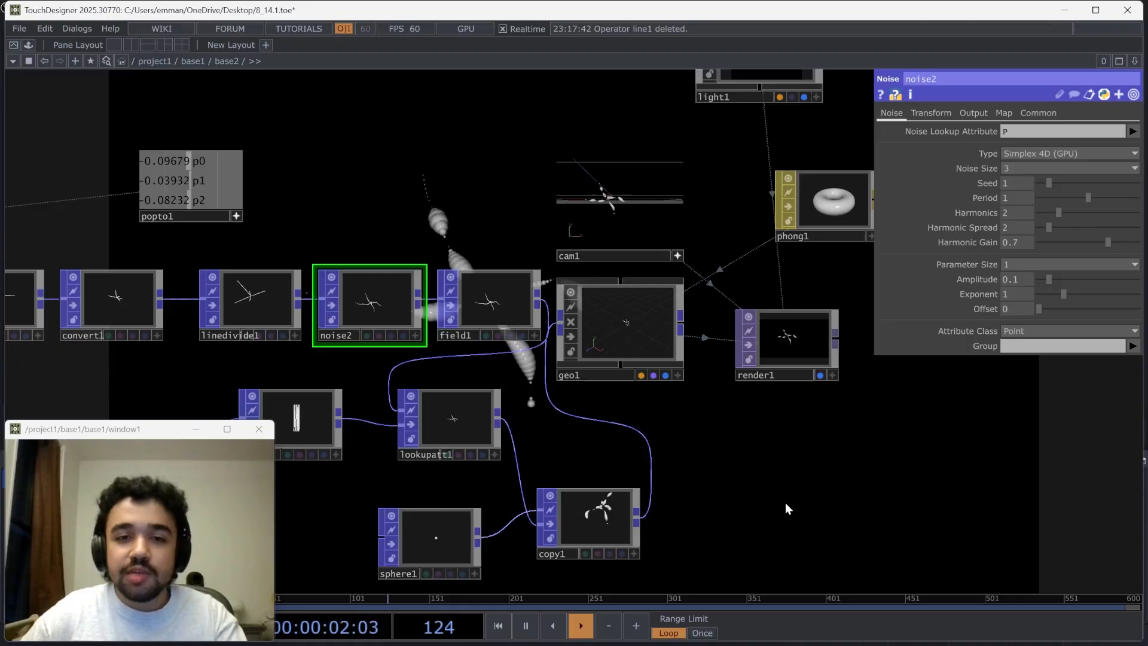
Lower the Proximity POP's Maximum Distance to about 0.2
{"action": "left_click_drag", "start_coordinate": [787, 507], "coordinate": [349, 194]}
{"action": "left_click_drag", "start_coordinate": [461, 275], "coordinate": [560, 461]}
{"action": "left_click_drag", "start_coordinate": [554, 198], "coordinate": [560, 266]}
{"action": "left_click_drag", "start_coordinate": [478, 360], "coordinate": [914, 310]}
{"action": "left_click_drag", "start_coordinate": [634, 464], "coordinate": [916, 523]}
{"action": "scroll", "coordinate": [344, 245], "scroll_direction": "up", "scroll_amount": 3}
{"action": "scroll", "coordinate": [345, 247], "scroll_direction": "up", "scroll_amount": 2}
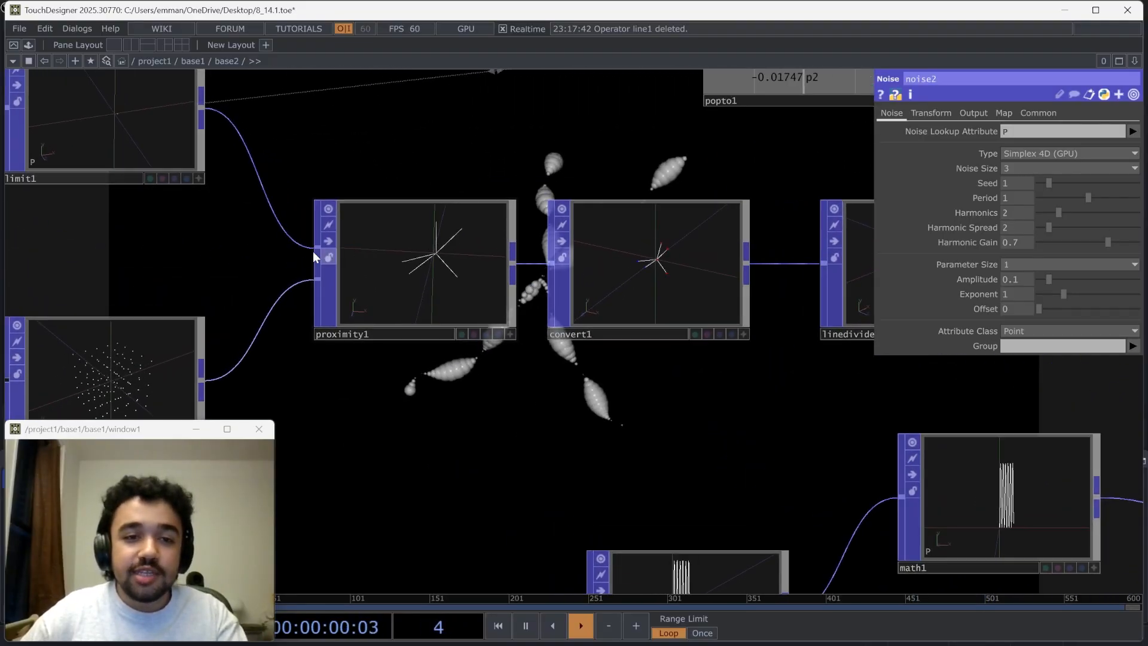
{"action": "left_click", "coordinate": [482, 273]}
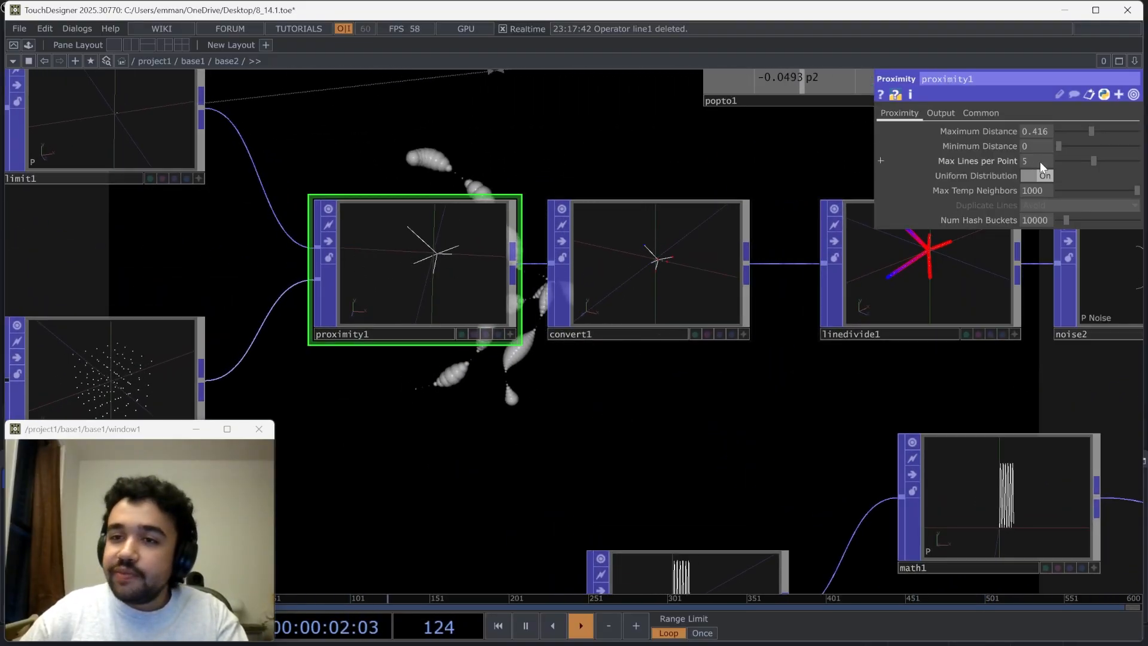
{"action": "left_click_drag", "start_coordinate": [1092, 131], "coordinate": [1072, 133]}
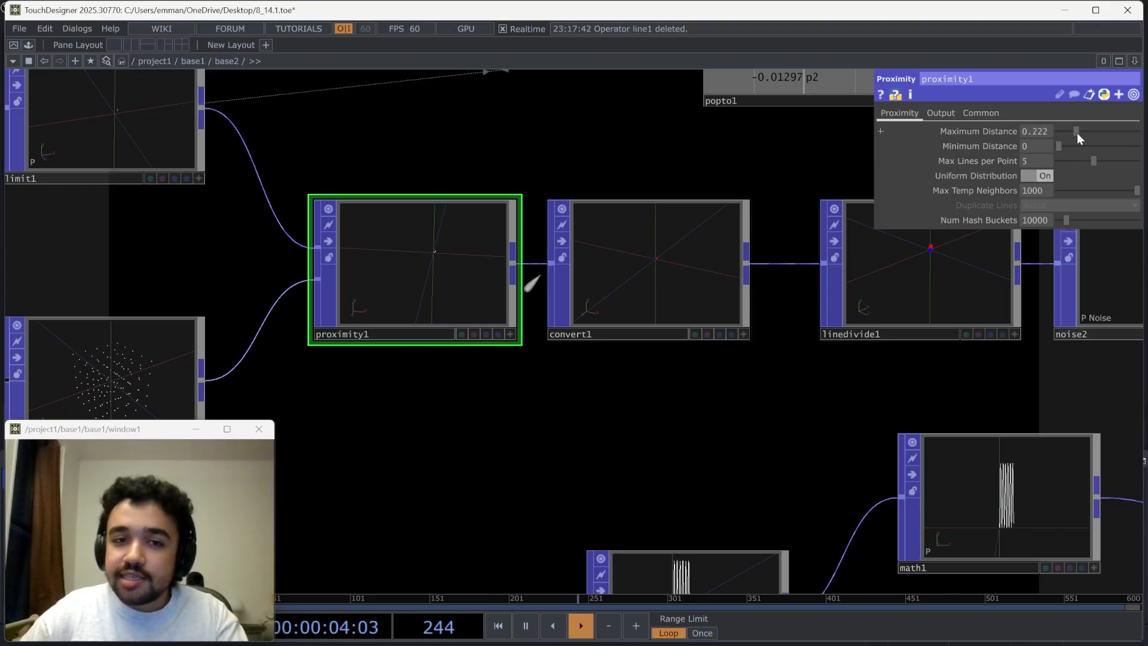
Set the Grid POP's columns, rows and slices to 10 each
{"action": "left_click", "coordinate": [109, 353]}
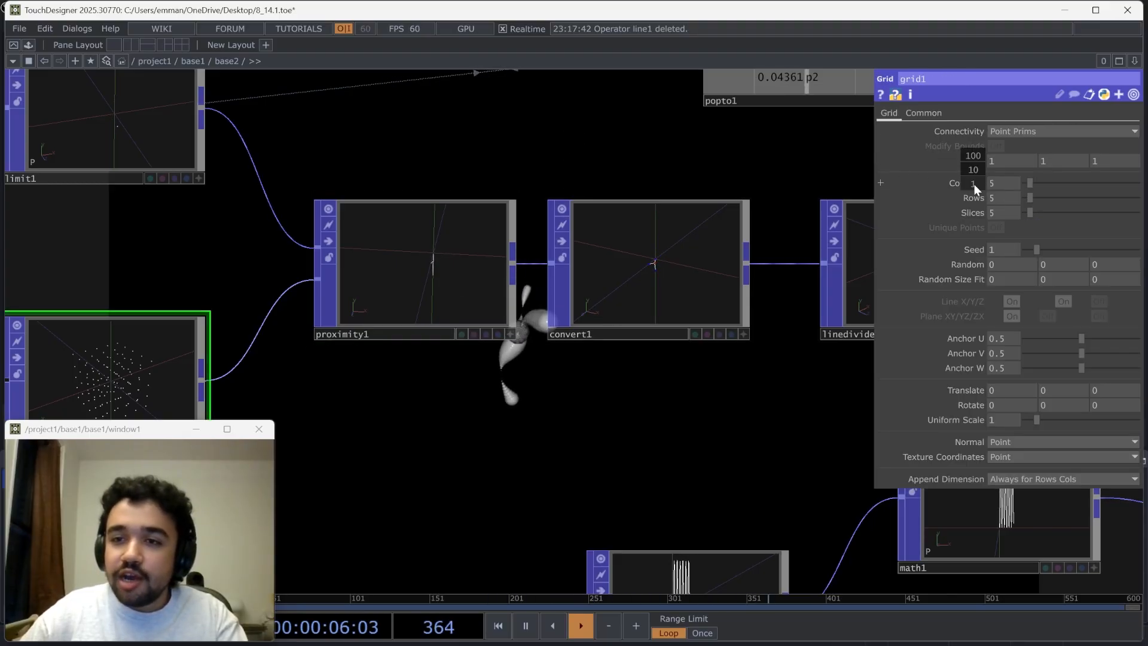
{"action": "middle_click_drag", "start_coordinate": [974, 184], "coordinate": [976, 185]}
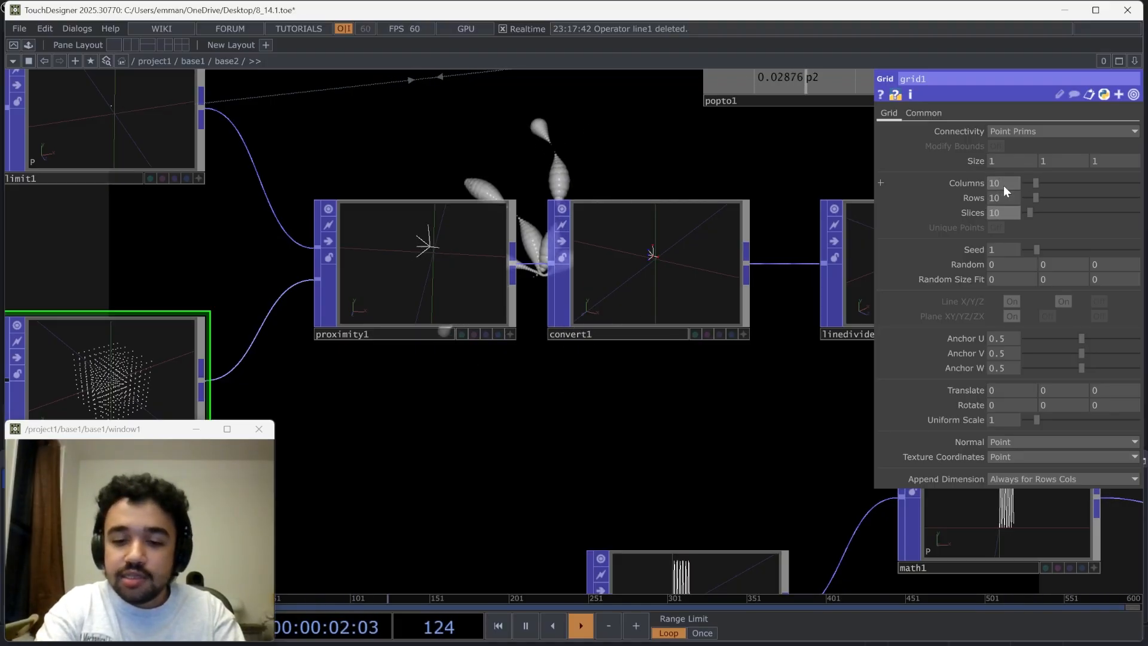
{"action": "key", "text": "Return"}
Reduce the Proximity POP's Maximum Distance to about 0.16 to suit the denser grid
{"action": "left_click_drag", "start_coordinate": [635, 354], "coordinate": [982, 214]}
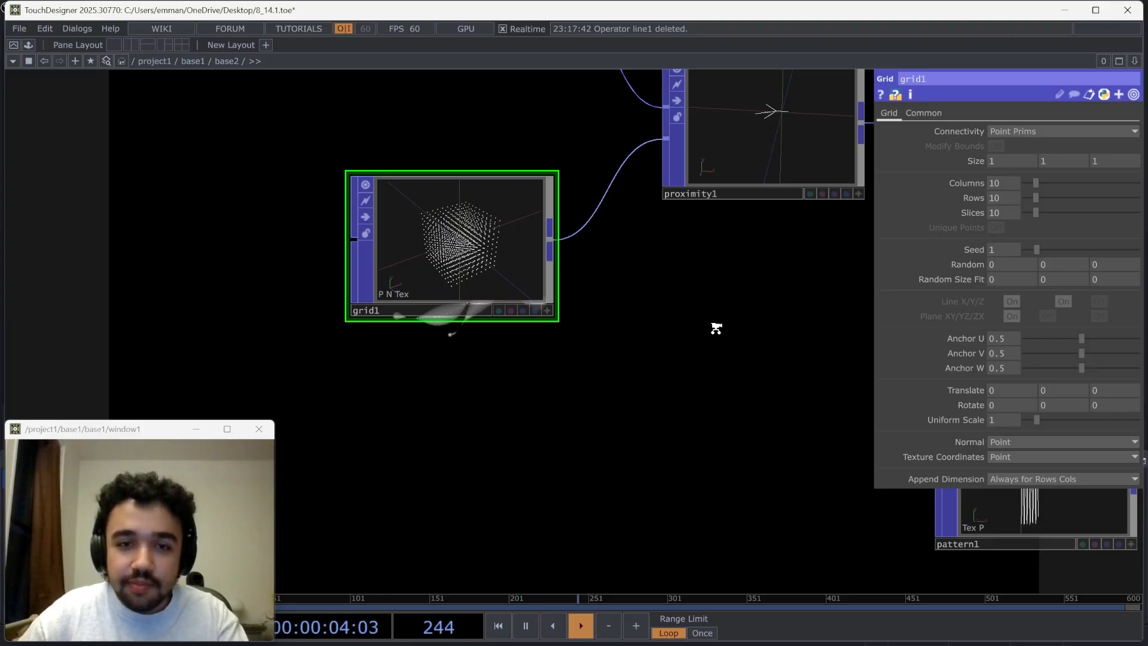
{"action": "scroll", "coordinate": [694, 323], "scroll_direction": "down", "scroll_amount": 3}
{"action": "left_click", "coordinate": [688, 224]}
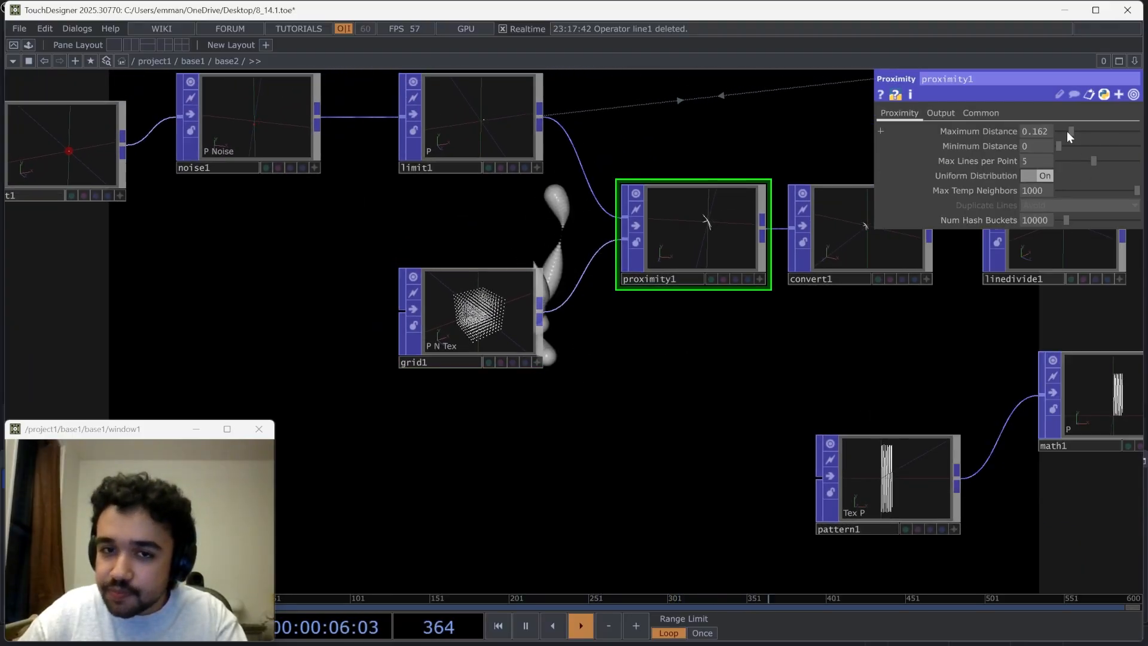
{"action": "left_click_drag", "start_coordinate": [1067, 133], "coordinate": [1065, 133]}
Add a second point to the Point POP and set its X position to -0.3
{"action": "left_click_drag", "start_coordinate": [732, 158], "coordinate": [677, 199]}
{"action": "left_click_drag", "start_coordinate": [435, 300], "coordinate": [619, 313]}
{"action": "left_click", "coordinate": [215, 229]}
{"action": "left_click_drag", "start_coordinate": [353, 315], "coordinate": [284, 349]}
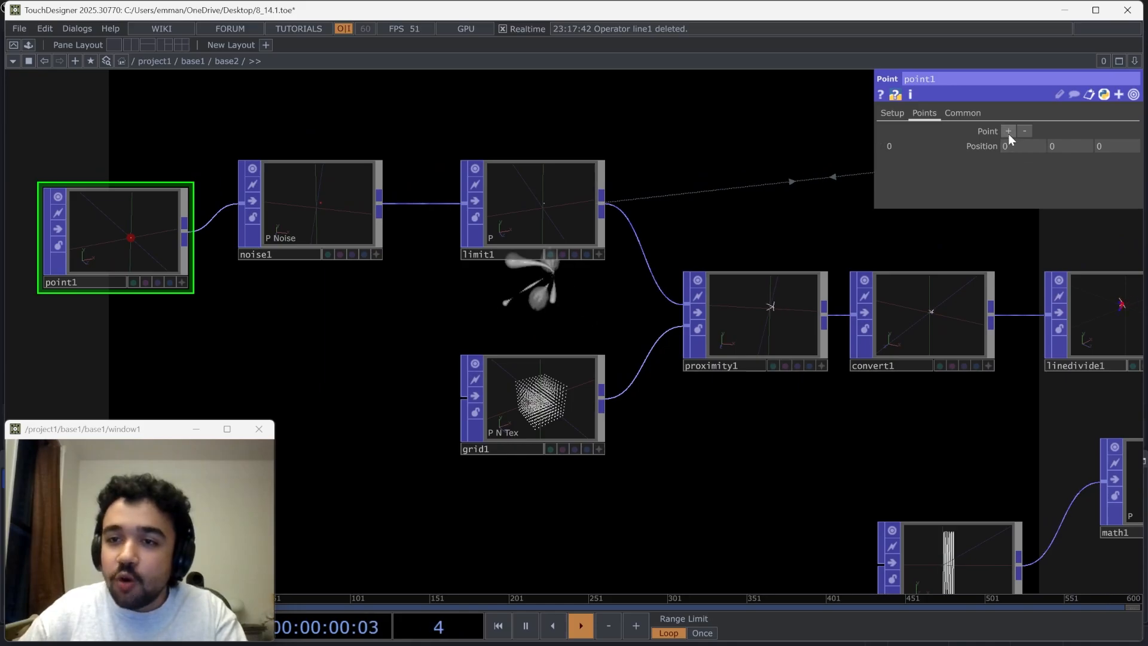
{"action": "left_click", "coordinate": [1008, 131]}
{"action": "middle_click_drag", "start_coordinate": [1023, 159], "coordinate": [1006, 159]}
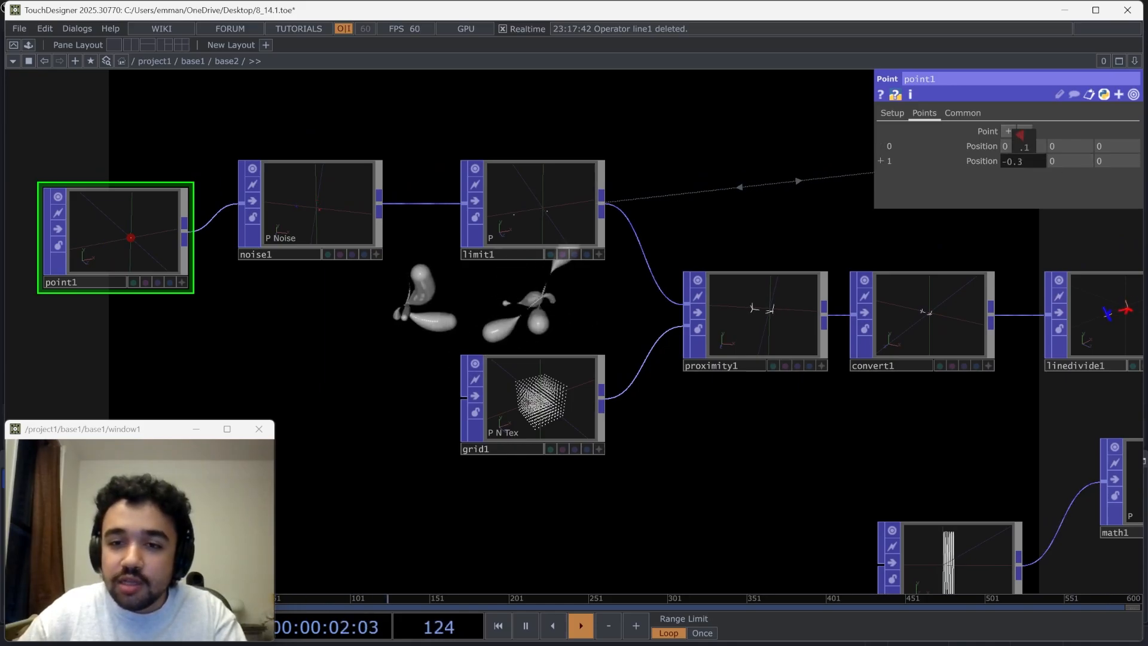
Activate the Proximity POP's viewer and examine the lines radiating from the two points from different angles
{"action": "scroll", "coordinate": [801, 329], "scroll_direction": "up", "scroll_amount": 6}
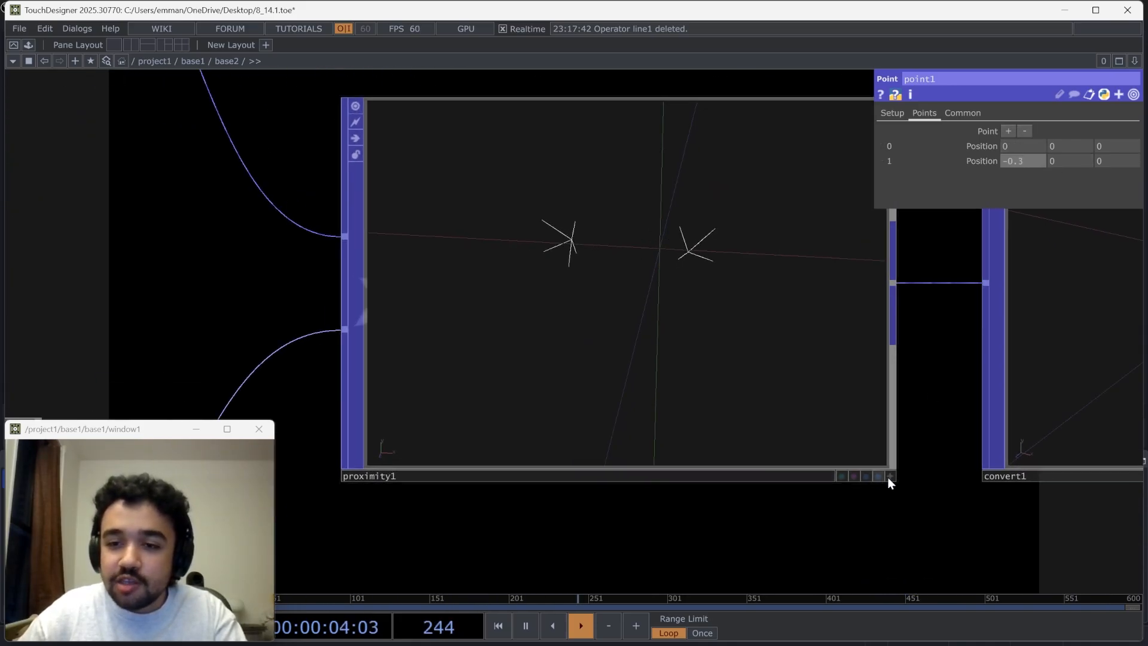
{"action": "left_click", "coordinate": [890, 476]}
{"action": "left_click_drag", "start_coordinate": [667, 346], "coordinate": [653, 285]}
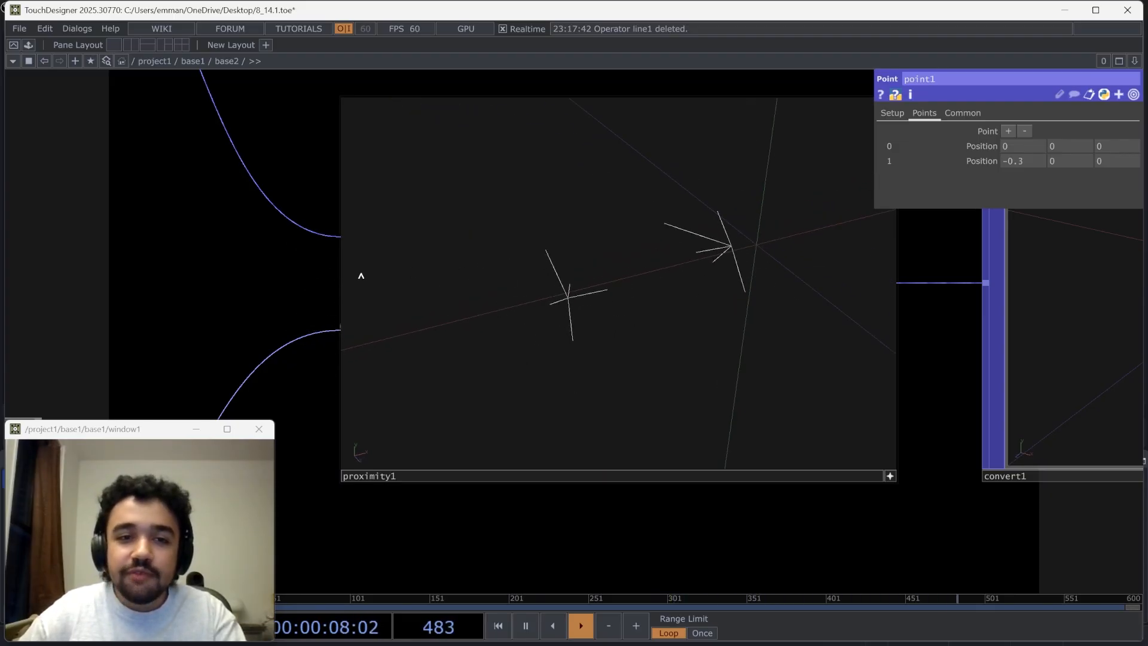
{"action": "left_click_drag", "start_coordinate": [258, 261], "coordinate": [579, 296]}
{"action": "scroll", "coordinate": [500, 301], "scroll_direction": "down", "scroll_amount": 3}
{"action": "scroll", "coordinate": [500, 300], "scroll_direction": "down", "scroll_amount": 2}
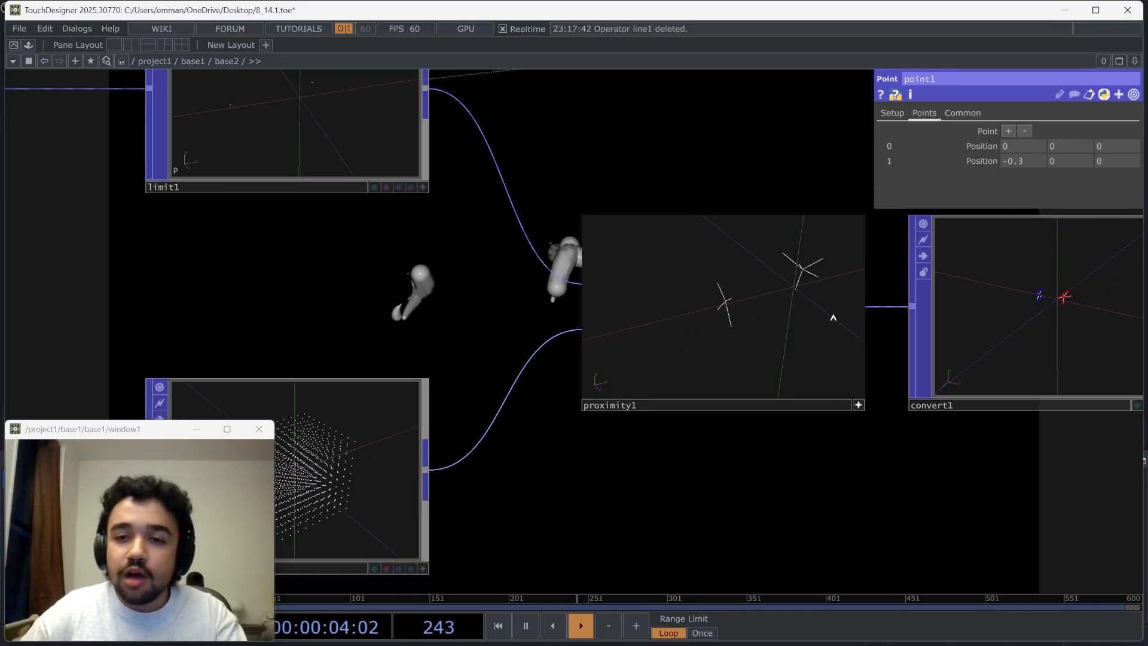
Deactivate the viewer of the popto1 CHOP above the line-processing chain
{"action": "left_click_drag", "start_coordinate": [641, 448], "coordinate": [269, 459]}
{"action": "left_click_drag", "start_coordinate": [780, 457], "coordinate": [354, 428]}
{"action": "scroll", "coordinate": [788, 418], "scroll_direction": "down", "scroll_amount": 3}
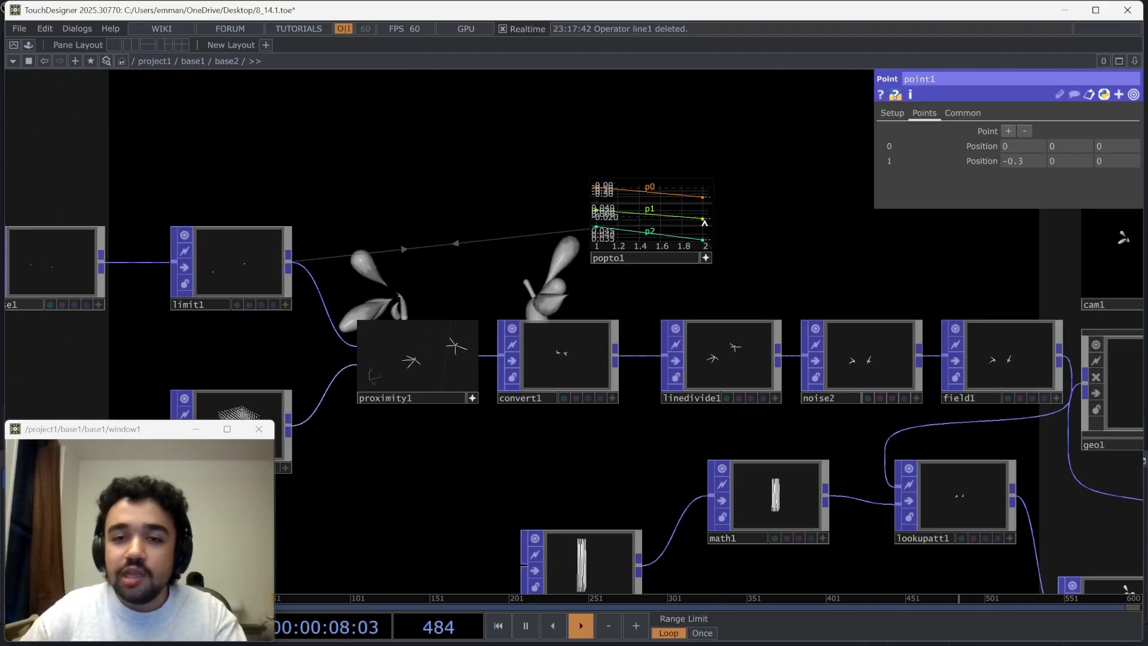
{"action": "scroll", "coordinate": [735, 226], "scroll_direction": "up", "scroll_amount": 1}
{"action": "scroll", "coordinate": [702, 270], "scroll_direction": "up", "scroll_amount": 2}
{"action": "left_click", "coordinate": [701, 270]}
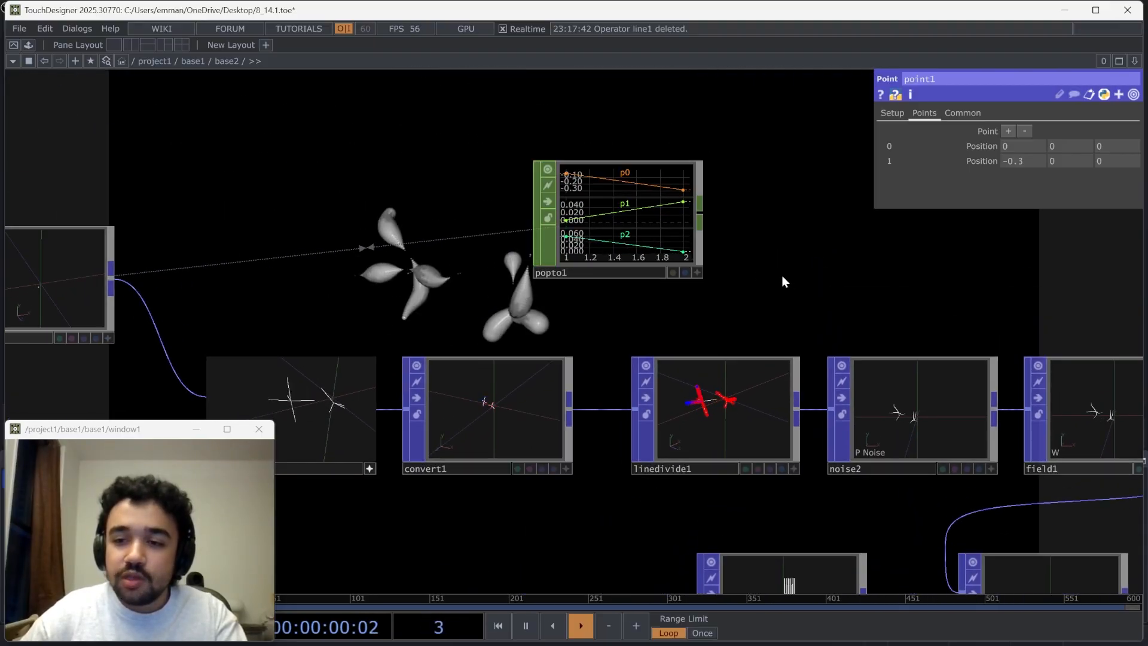
Select the Proximity POP and examine its lines around the two moving points up close
{"action": "left_click_drag", "start_coordinate": [781, 275], "coordinate": [769, 270]}
{"action": "left_click_drag", "start_coordinate": [305, 262], "coordinate": [755, 324]}
{"action": "left_click_drag", "start_coordinate": [299, 411], "coordinate": [529, 373]}
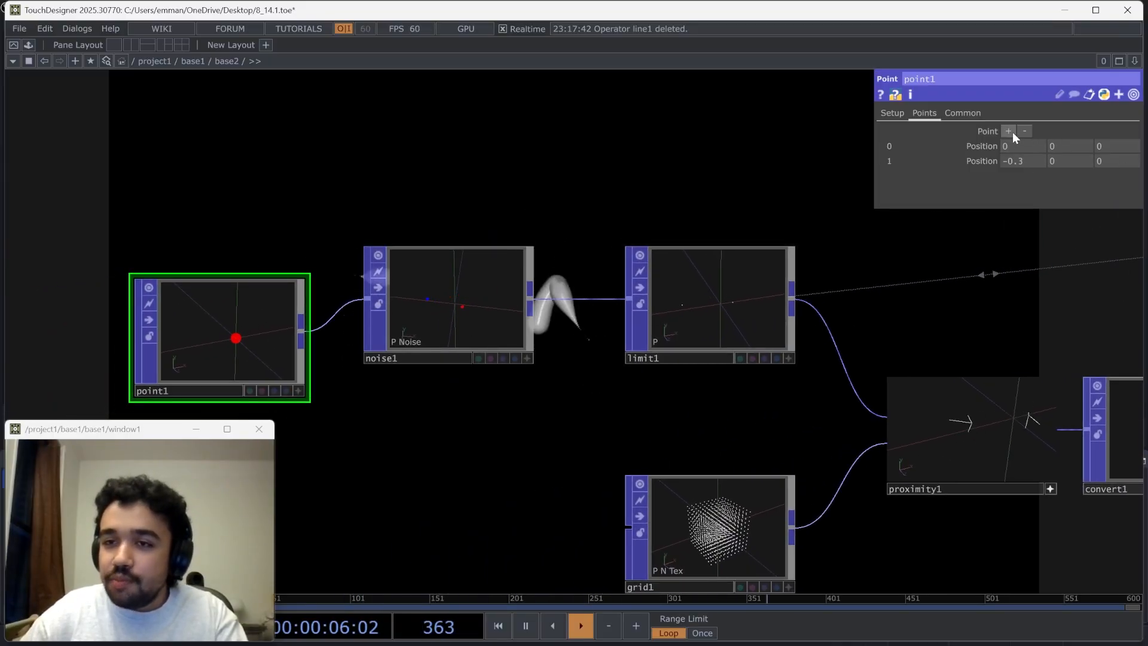
{"action": "left_click_drag", "start_coordinate": [854, 306], "coordinate": [572, 236]}
{"action": "left_click", "coordinate": [769, 421]}
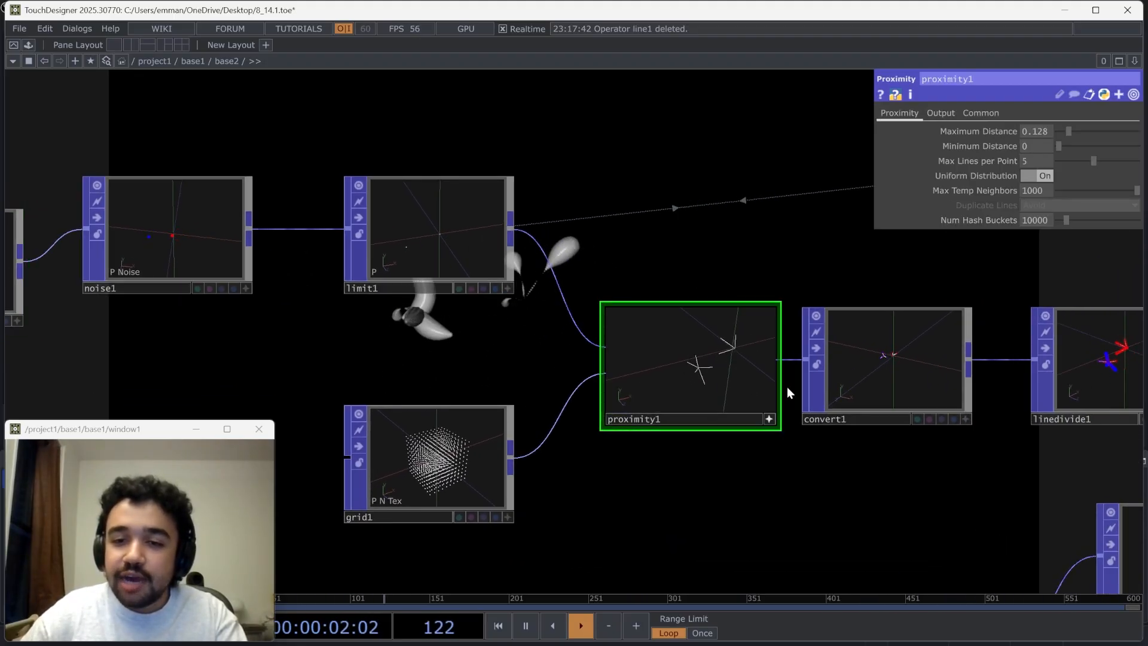
{"action": "scroll", "coordinate": [776, 383], "scroll_direction": "up", "scroll_amount": 3}
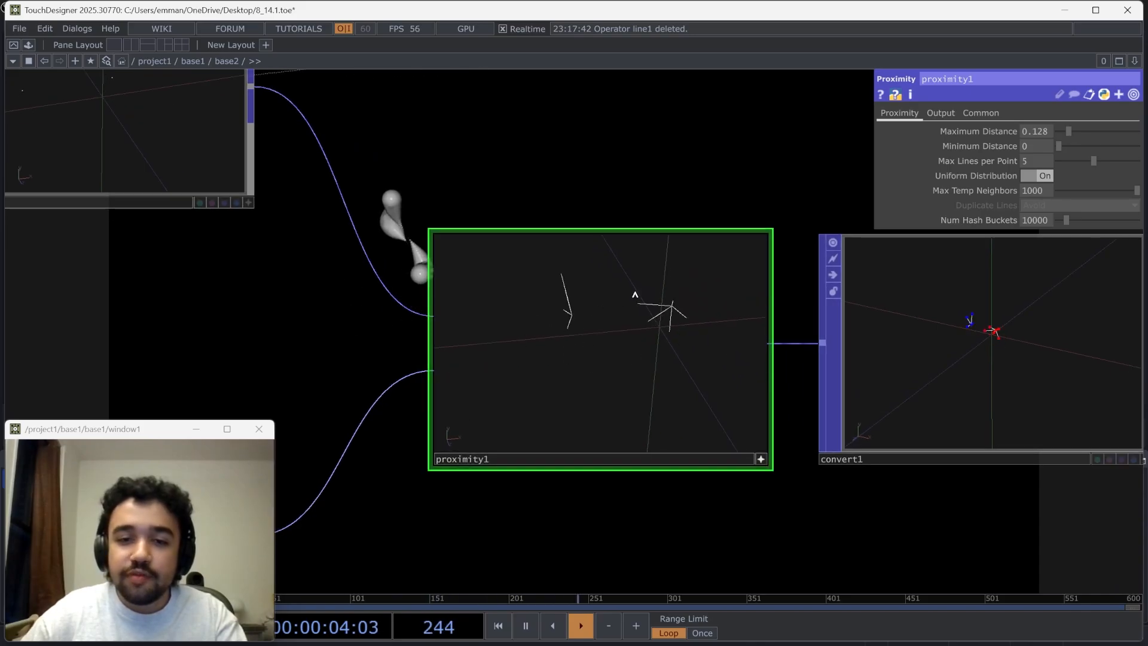
{"action": "scroll", "coordinate": [641, 167], "scroll_direction": "down", "scroll_amount": 3}
Add a third point to the Point POP and set its position to X 0.3 and Y 0.1
{"action": "left_click_drag", "start_coordinate": [628, 190], "coordinate": [677, 370]}
{"action": "left_click_drag", "start_coordinate": [156, 327], "coordinate": [417, 342]}
{"action": "left_click", "coordinate": [233, 314]}
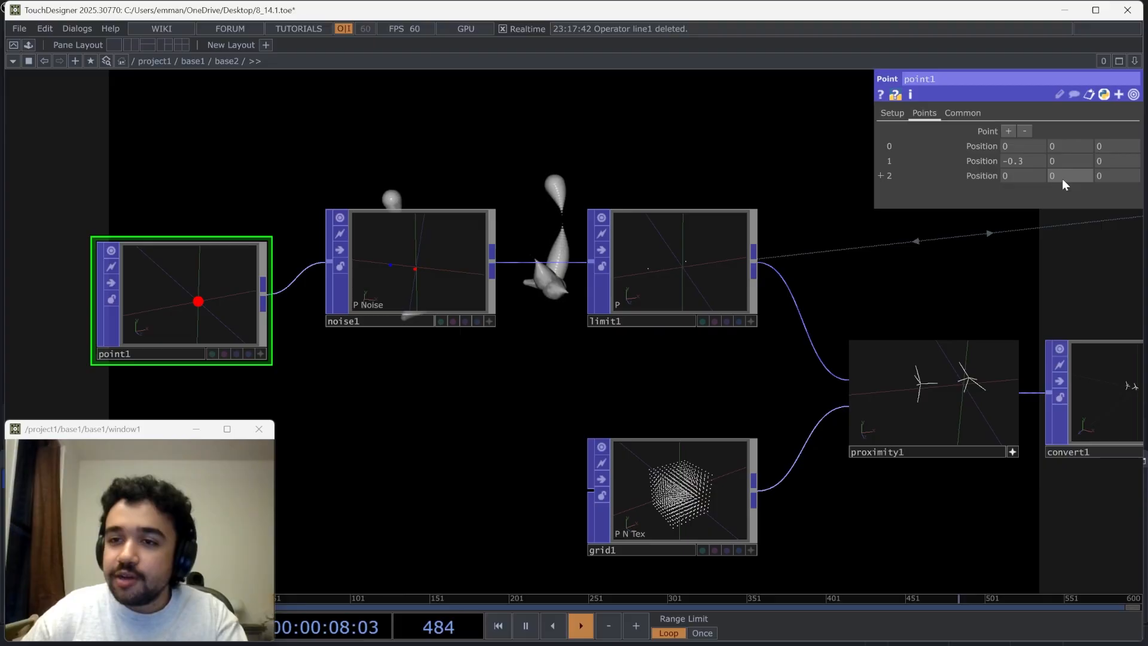
{"action": "mouse_move", "coordinate": [1062, 178]}
{"action": "middle_mouse_down"}
{"action": "mouse_move", "coordinate": [1063, 163]}
{"action": "mouse_move", "coordinate": [1088, 163]}
{"action": "mouse_move", "coordinate": [1077, 163]}
{"action": "middle_mouse_up"}
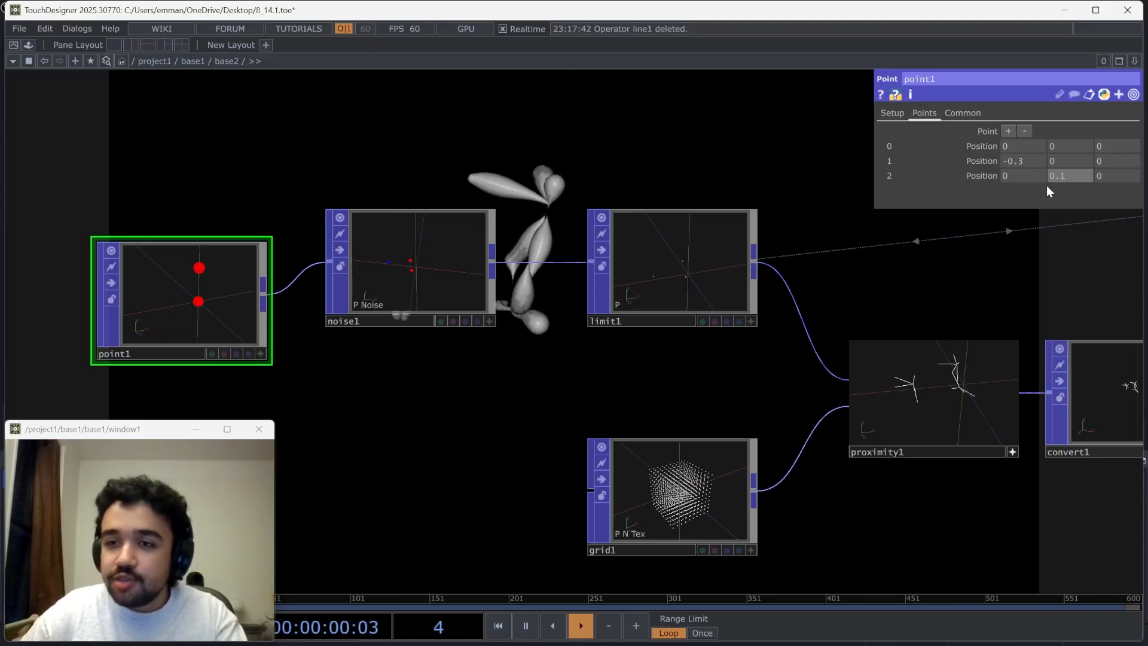
{"action": "left_click_drag", "start_coordinate": [702, 359], "coordinate": [295, 385]}
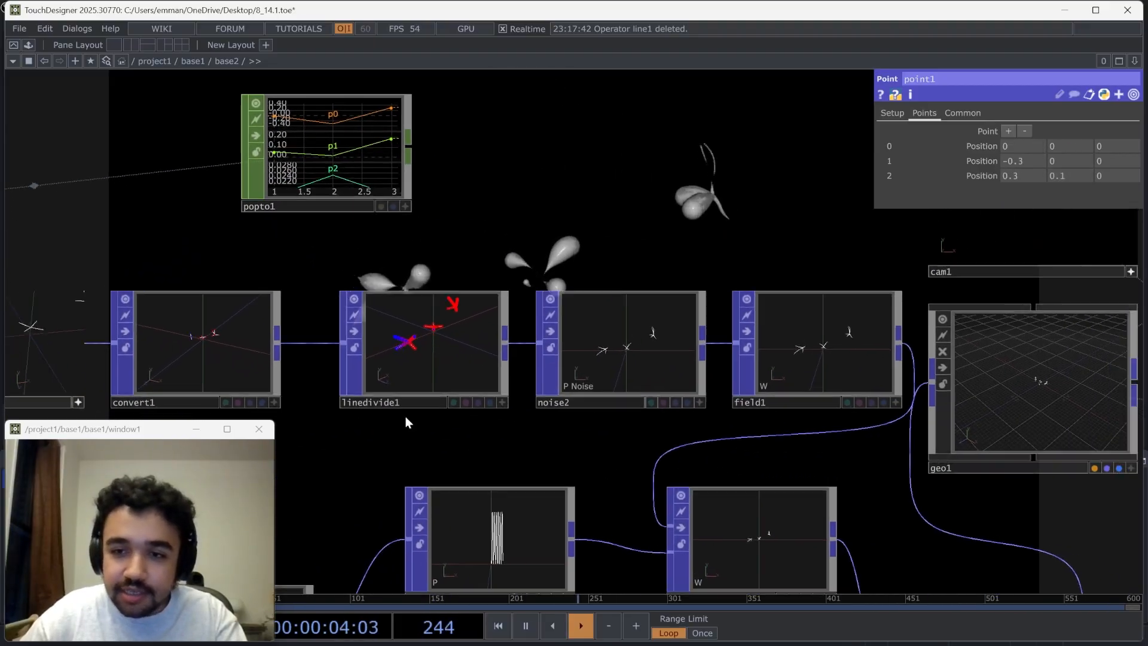